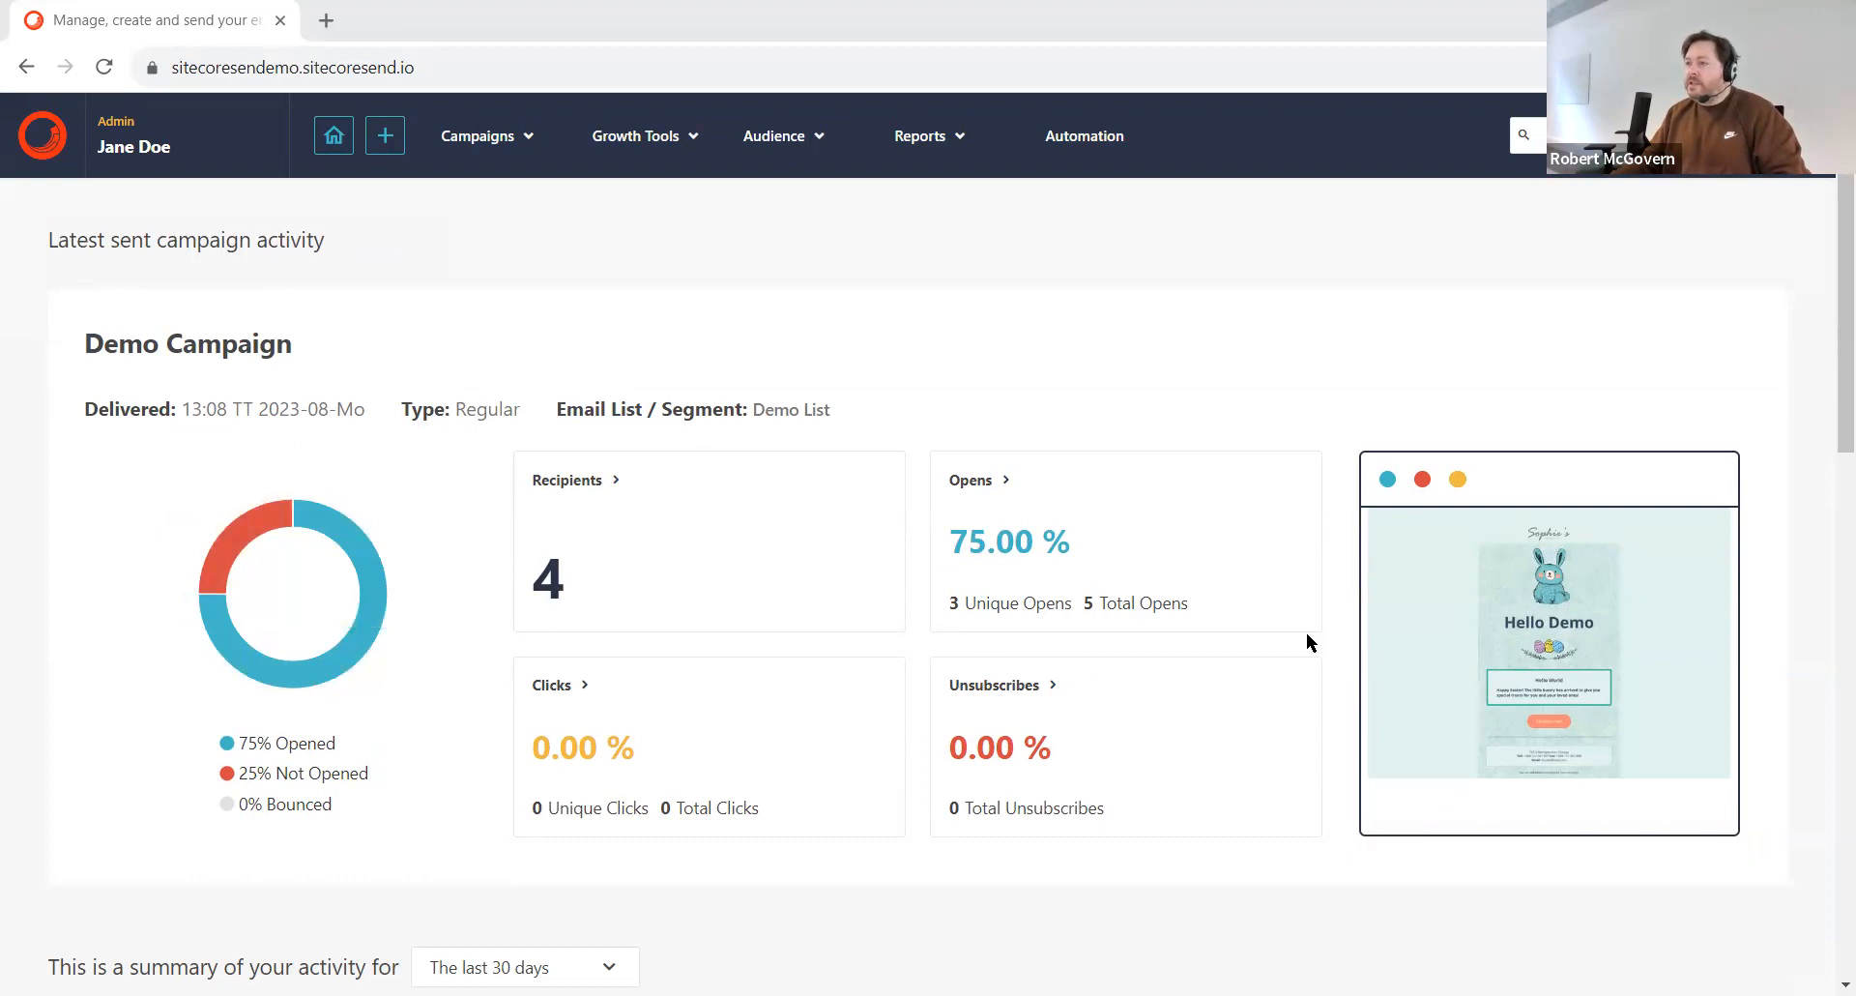
Step: Review the home dashboard: latest sent campaign activity, the 30-day activity summary, campaign performance and top campaigns
{"action": "scroll", "coordinate": [1540, 487], "scroll_direction": "down", "scroll_amount": 1}
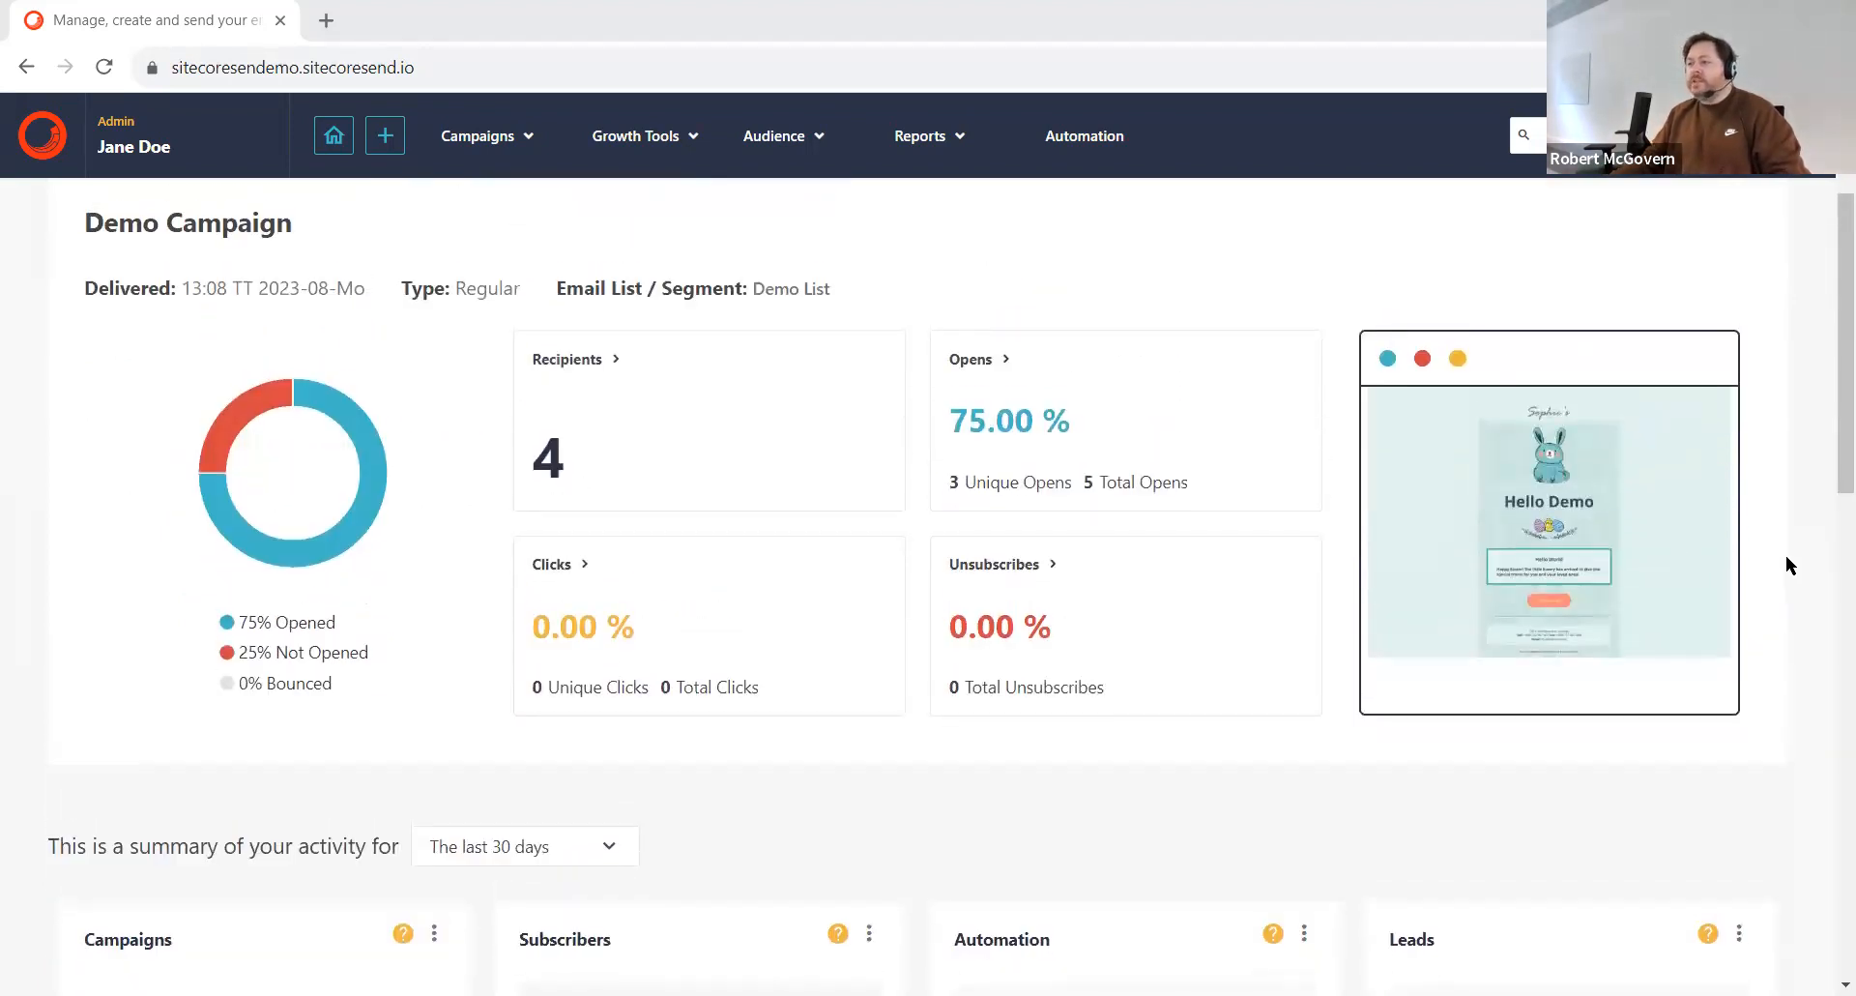
{"action": "scroll", "coordinate": [1750, 604], "scroll_direction": "down", "scroll_amount": 2}
{"action": "scroll", "coordinate": [1314, 646], "scroll_direction": "down", "scroll_amount": 2}
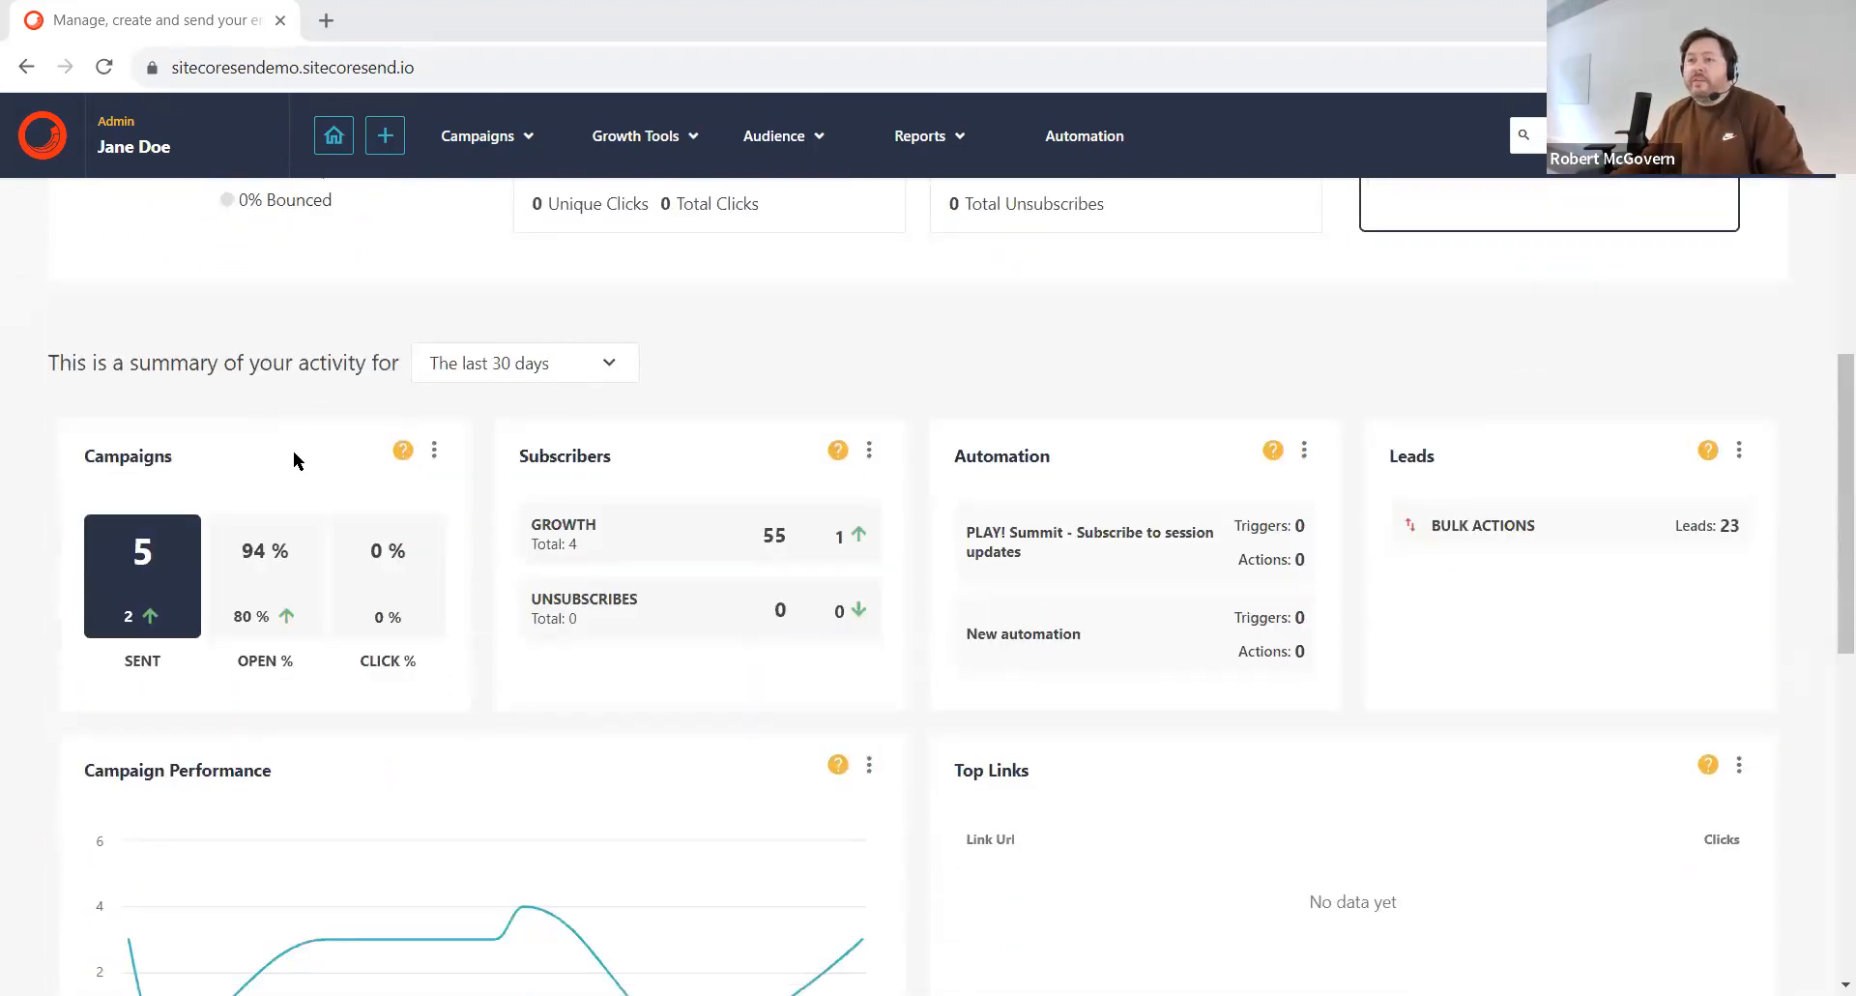
{"action": "left_click", "coordinate": [580, 367]}
{"action": "left_click", "coordinate": [843, 369]}
{"action": "scroll", "coordinate": [878, 492], "scroll_direction": "down", "scroll_amount": 1}
{"action": "scroll", "coordinate": [878, 489], "scroll_direction": "down", "scroll_amount": 4}
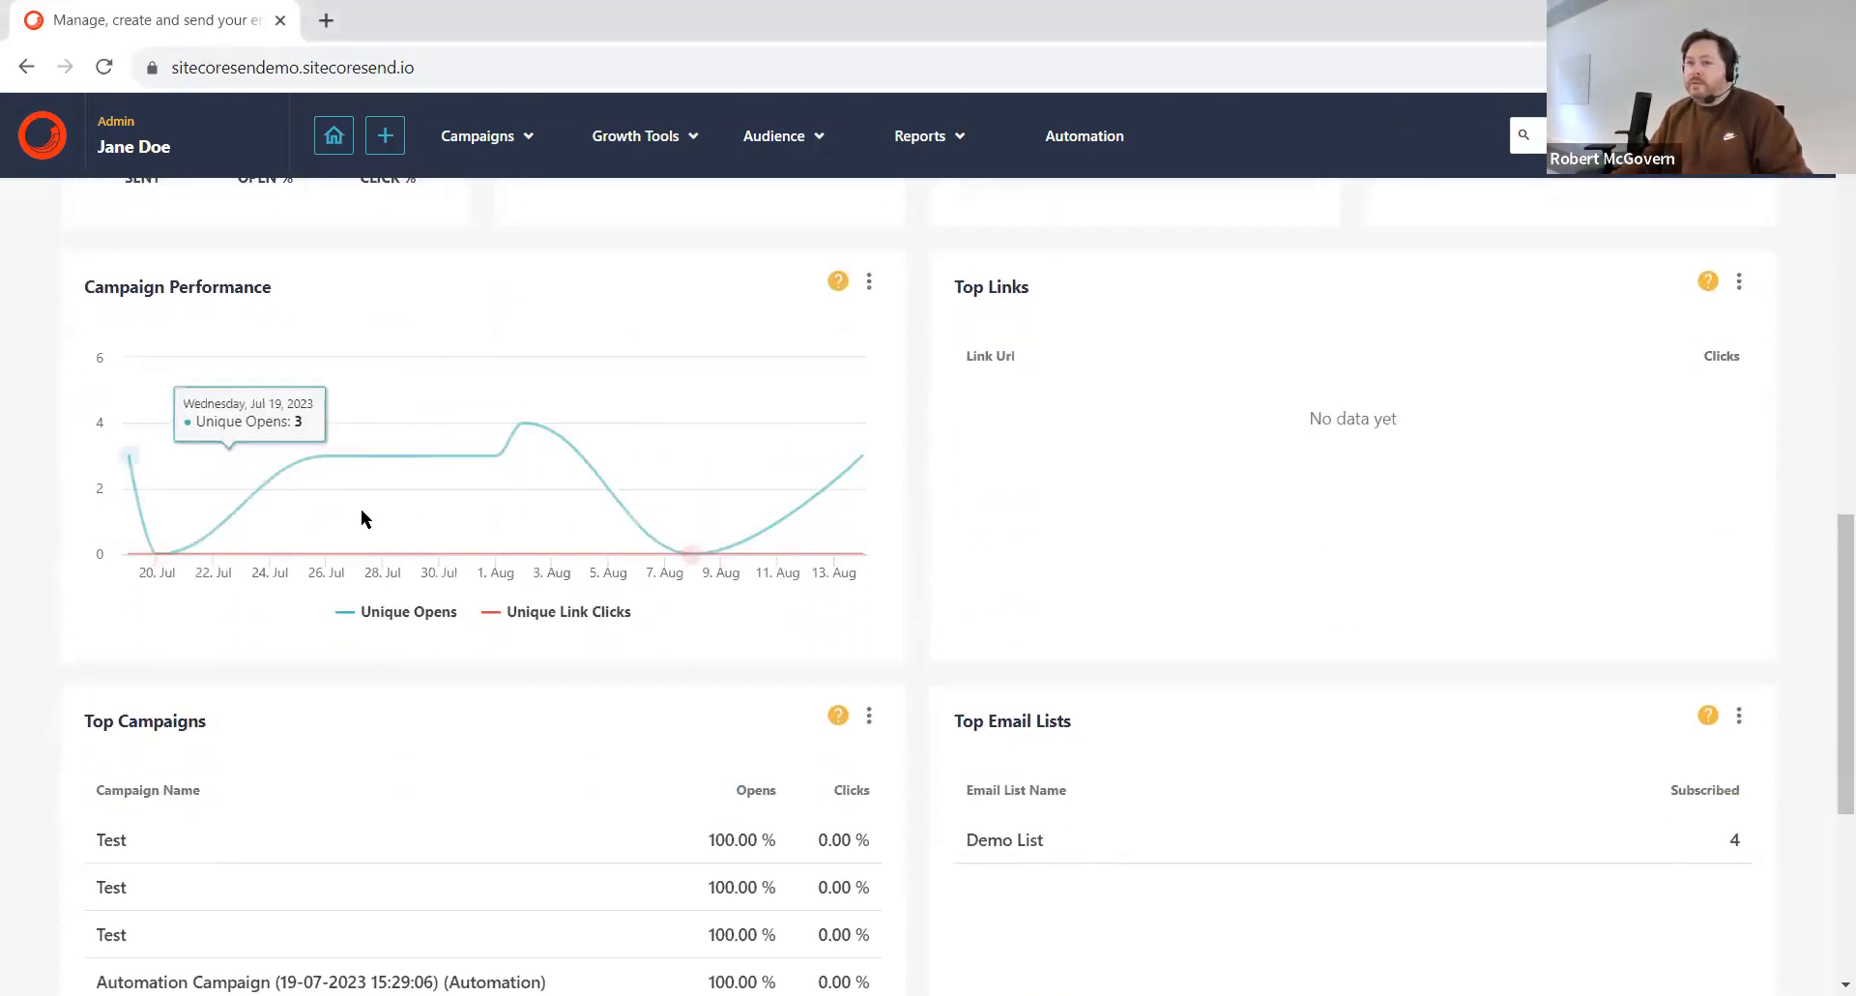
{"action": "scroll", "coordinate": [1317, 513], "scroll_direction": "up", "scroll_amount": 10}
{"action": "scroll", "coordinate": [1316, 512], "scroll_direction": "up", "scroll_amount": 2}
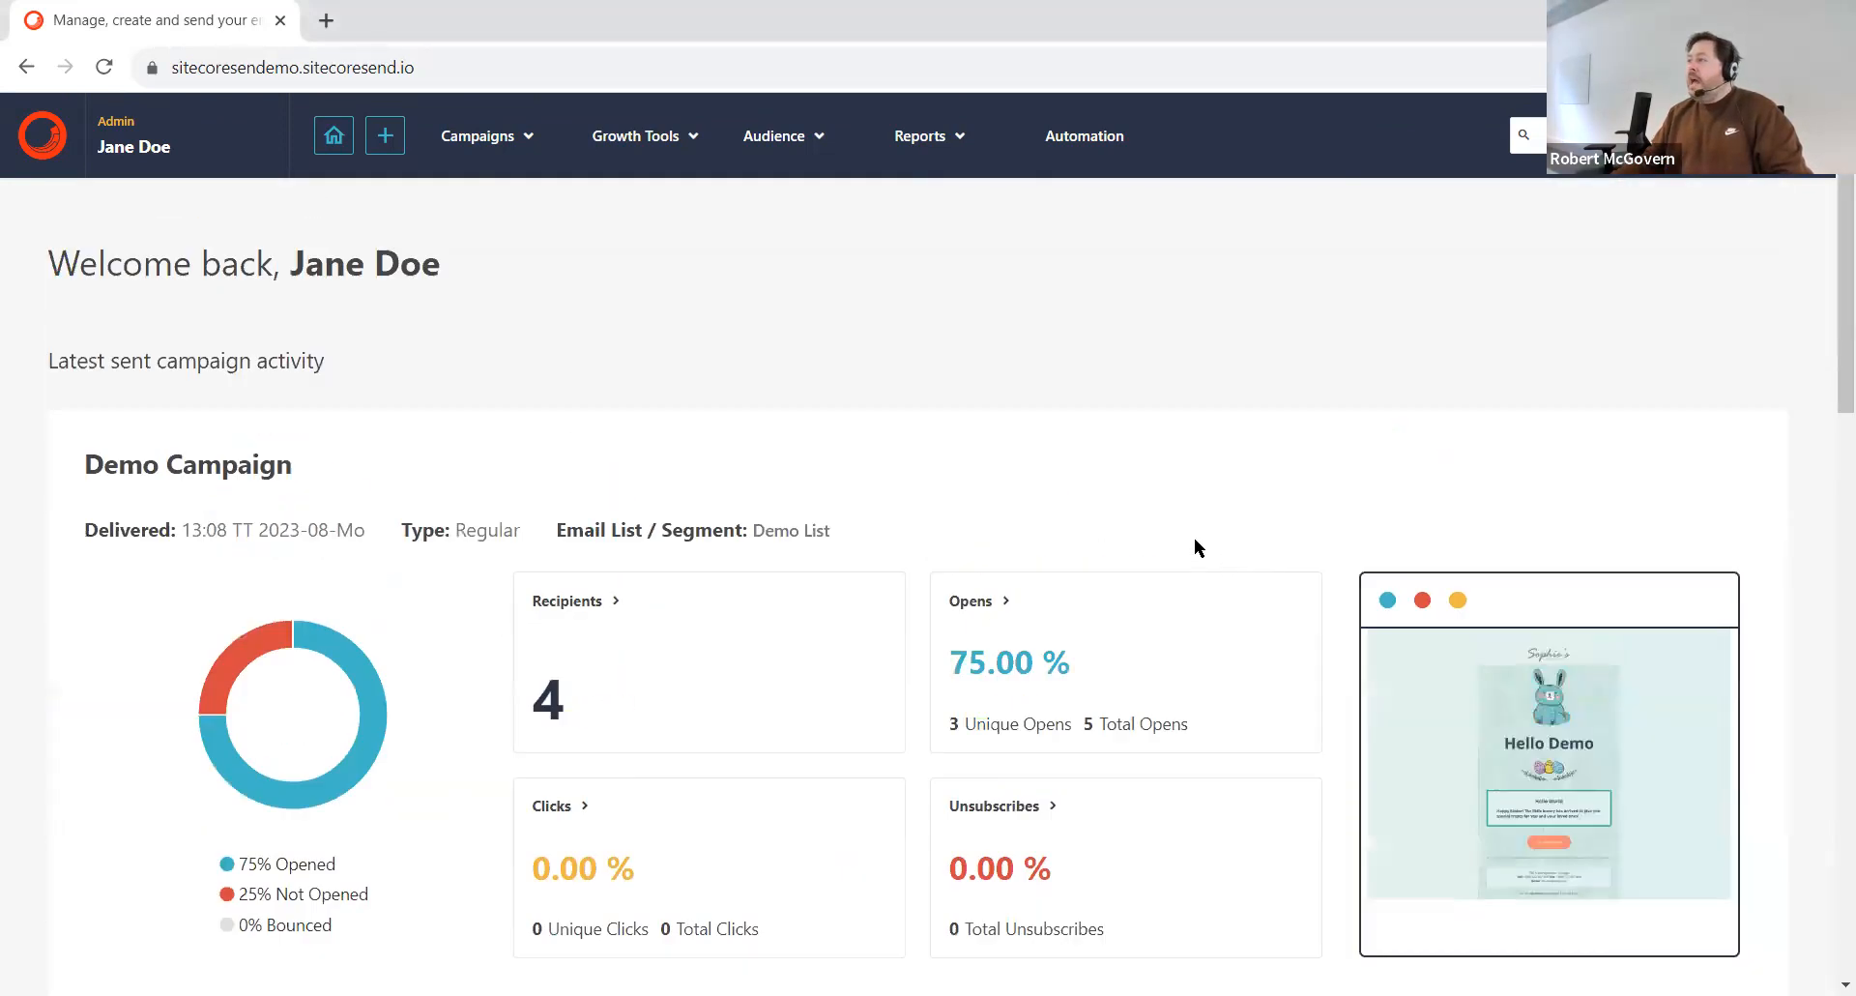
Step: Open the list of regular campaigns and bring up the basic settings form for a new Regular campaign
{"action": "mouse_move", "coordinate": [481, 160]}
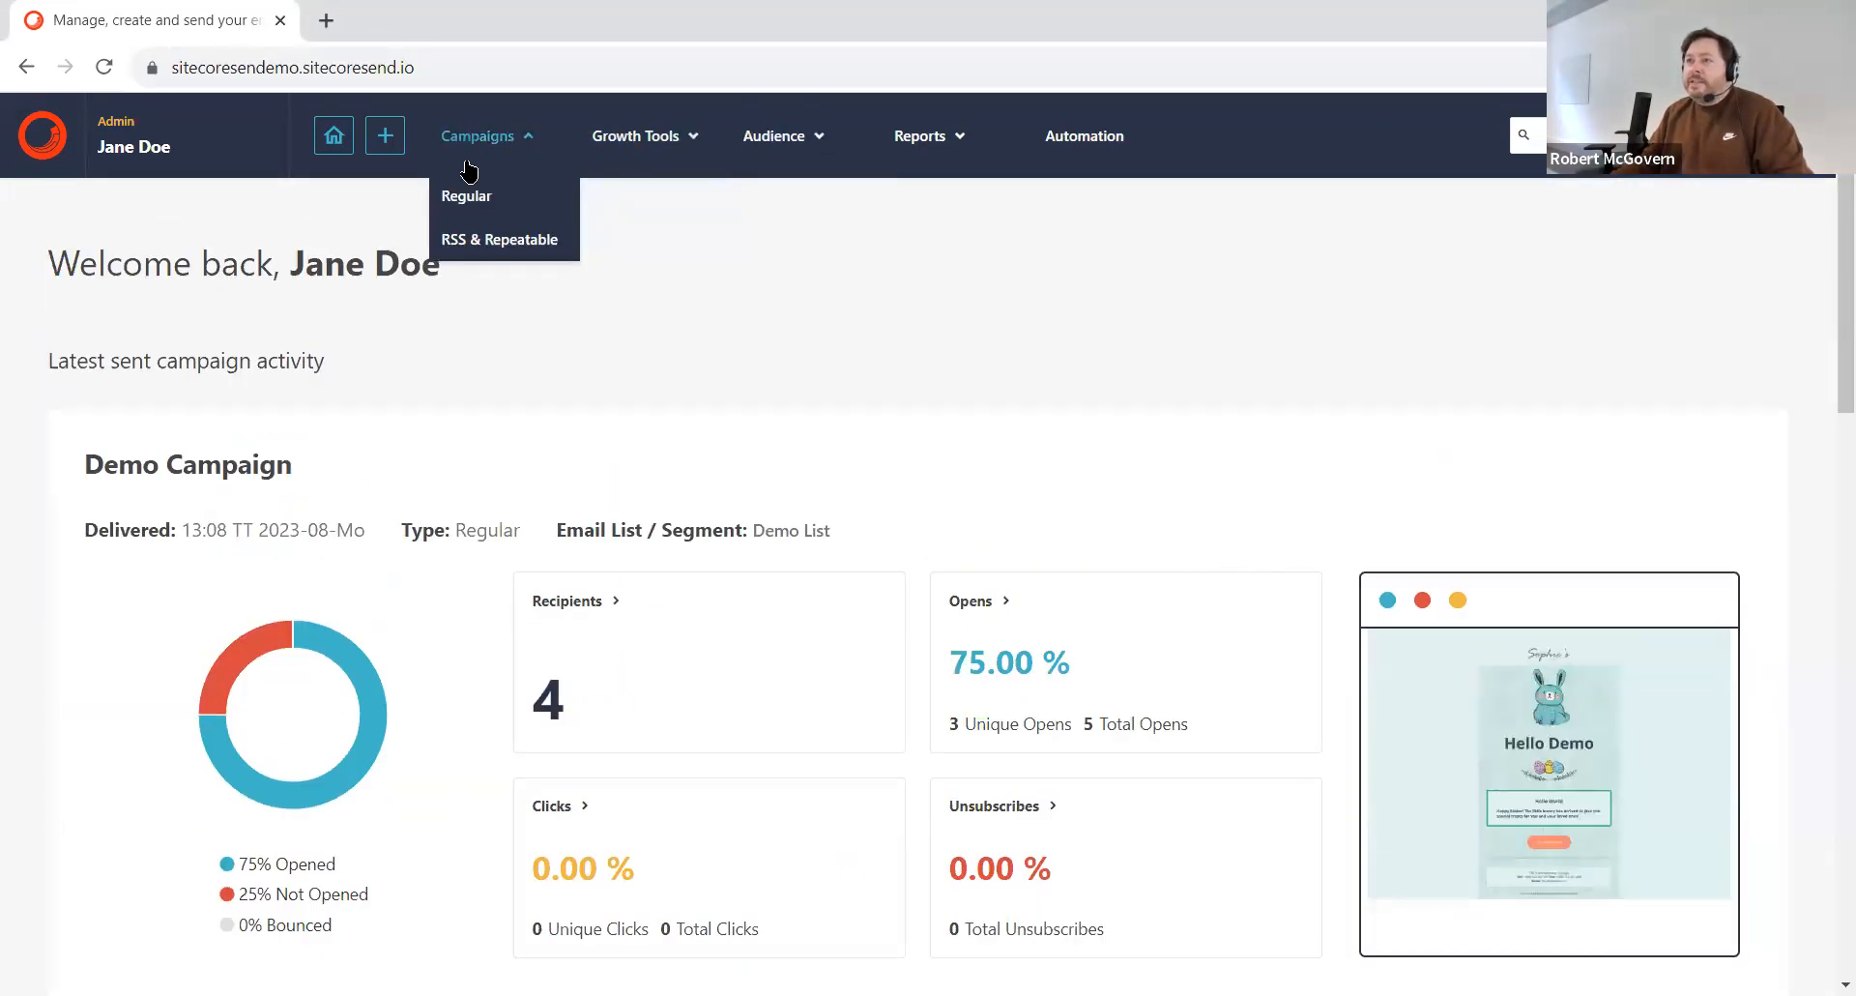
{"action": "left_click", "coordinate": [468, 197]}
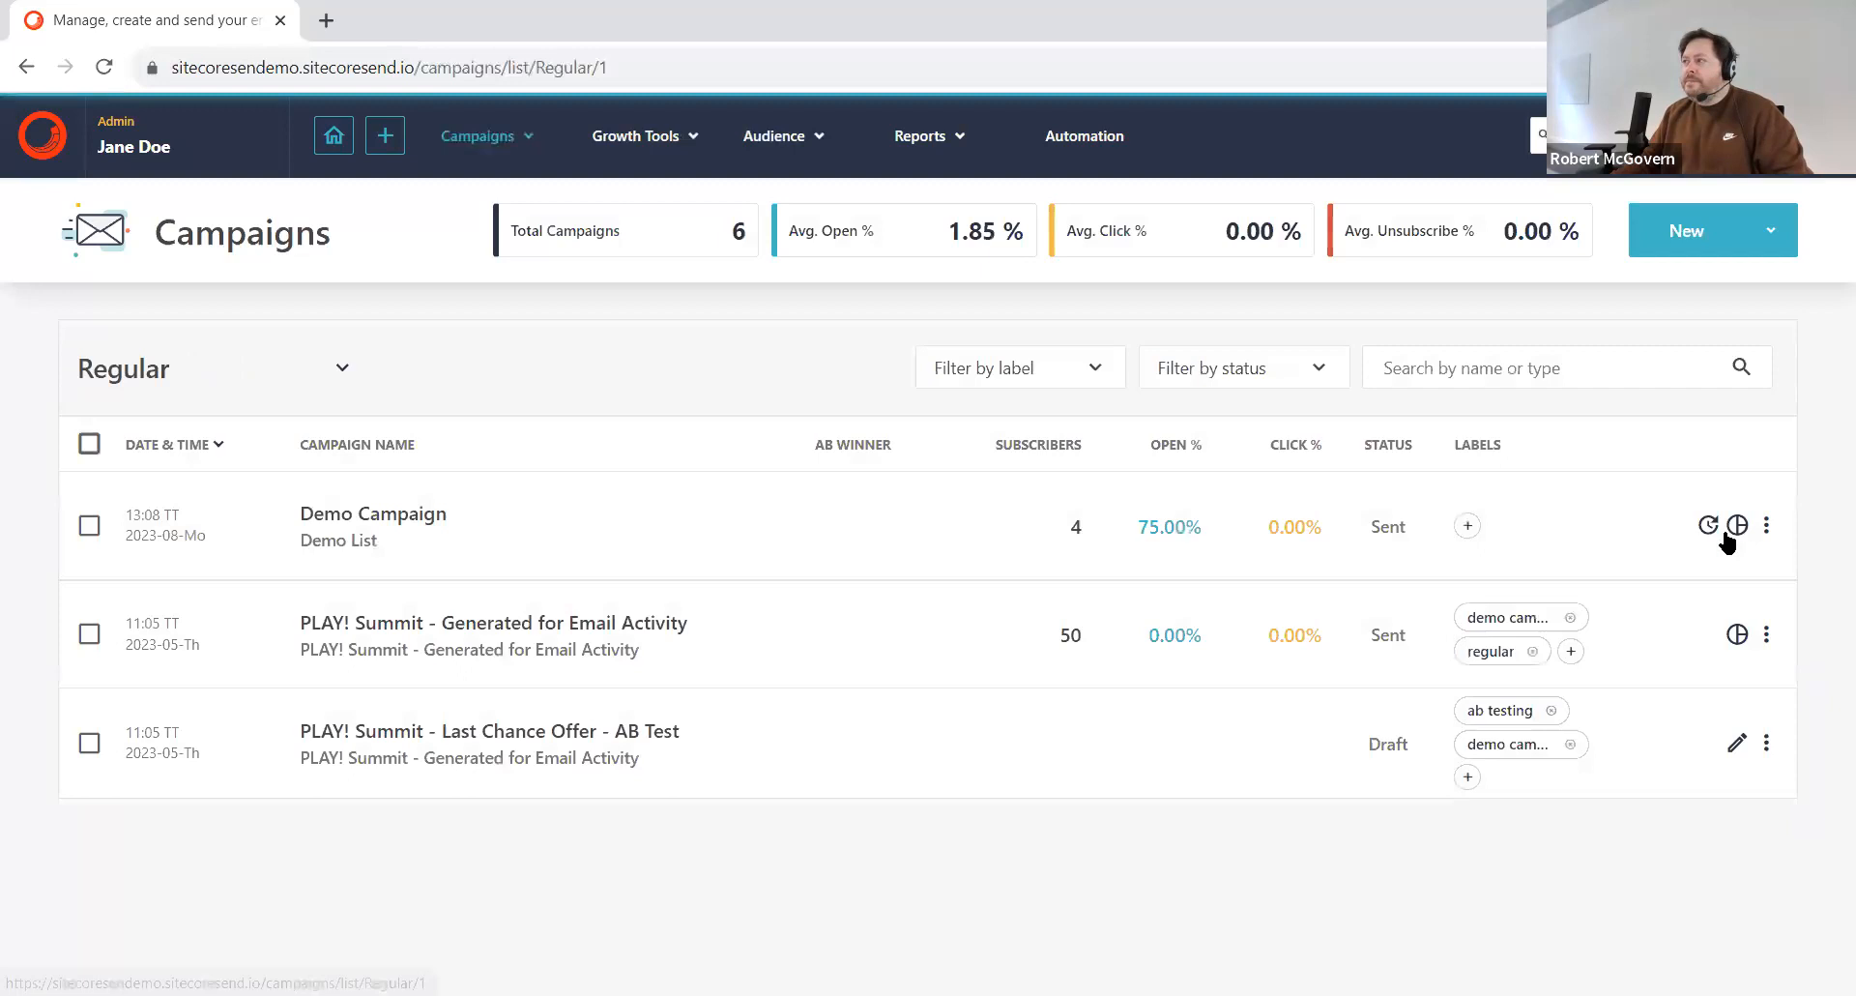
{"action": "mouse_move", "coordinate": [491, 136]}
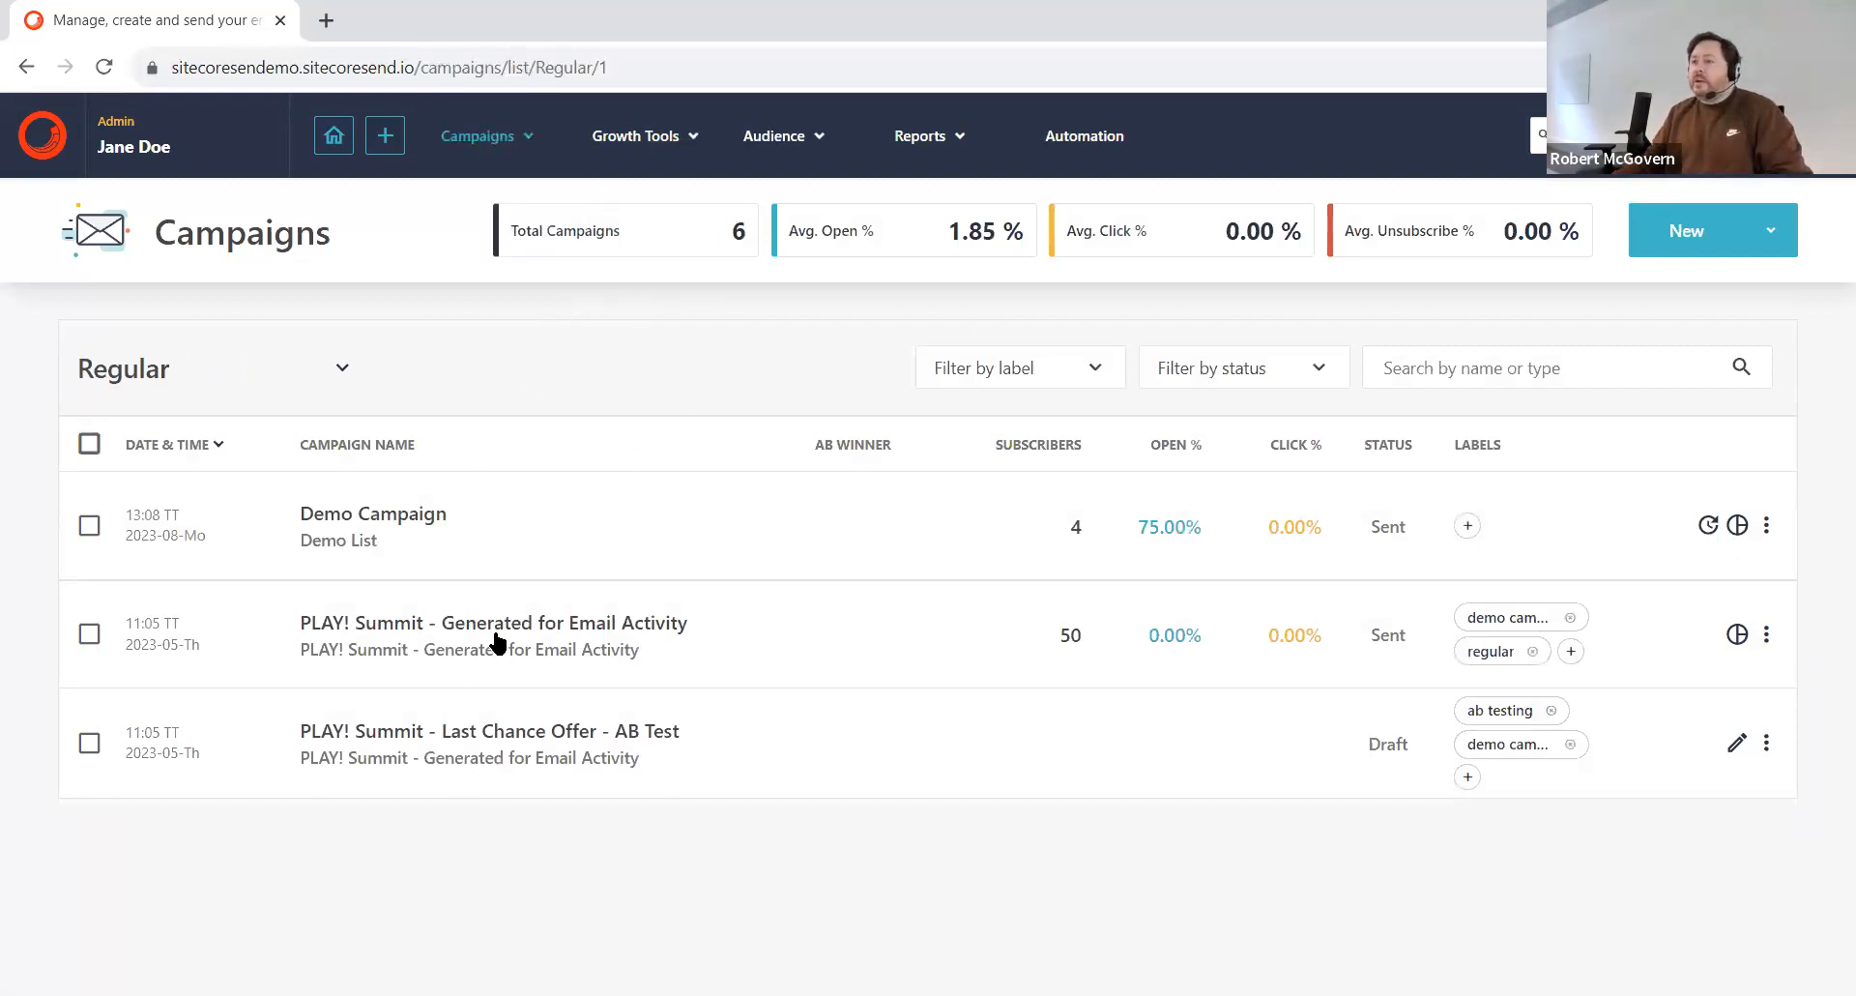
{"action": "left_click", "coordinate": [1725, 244]}
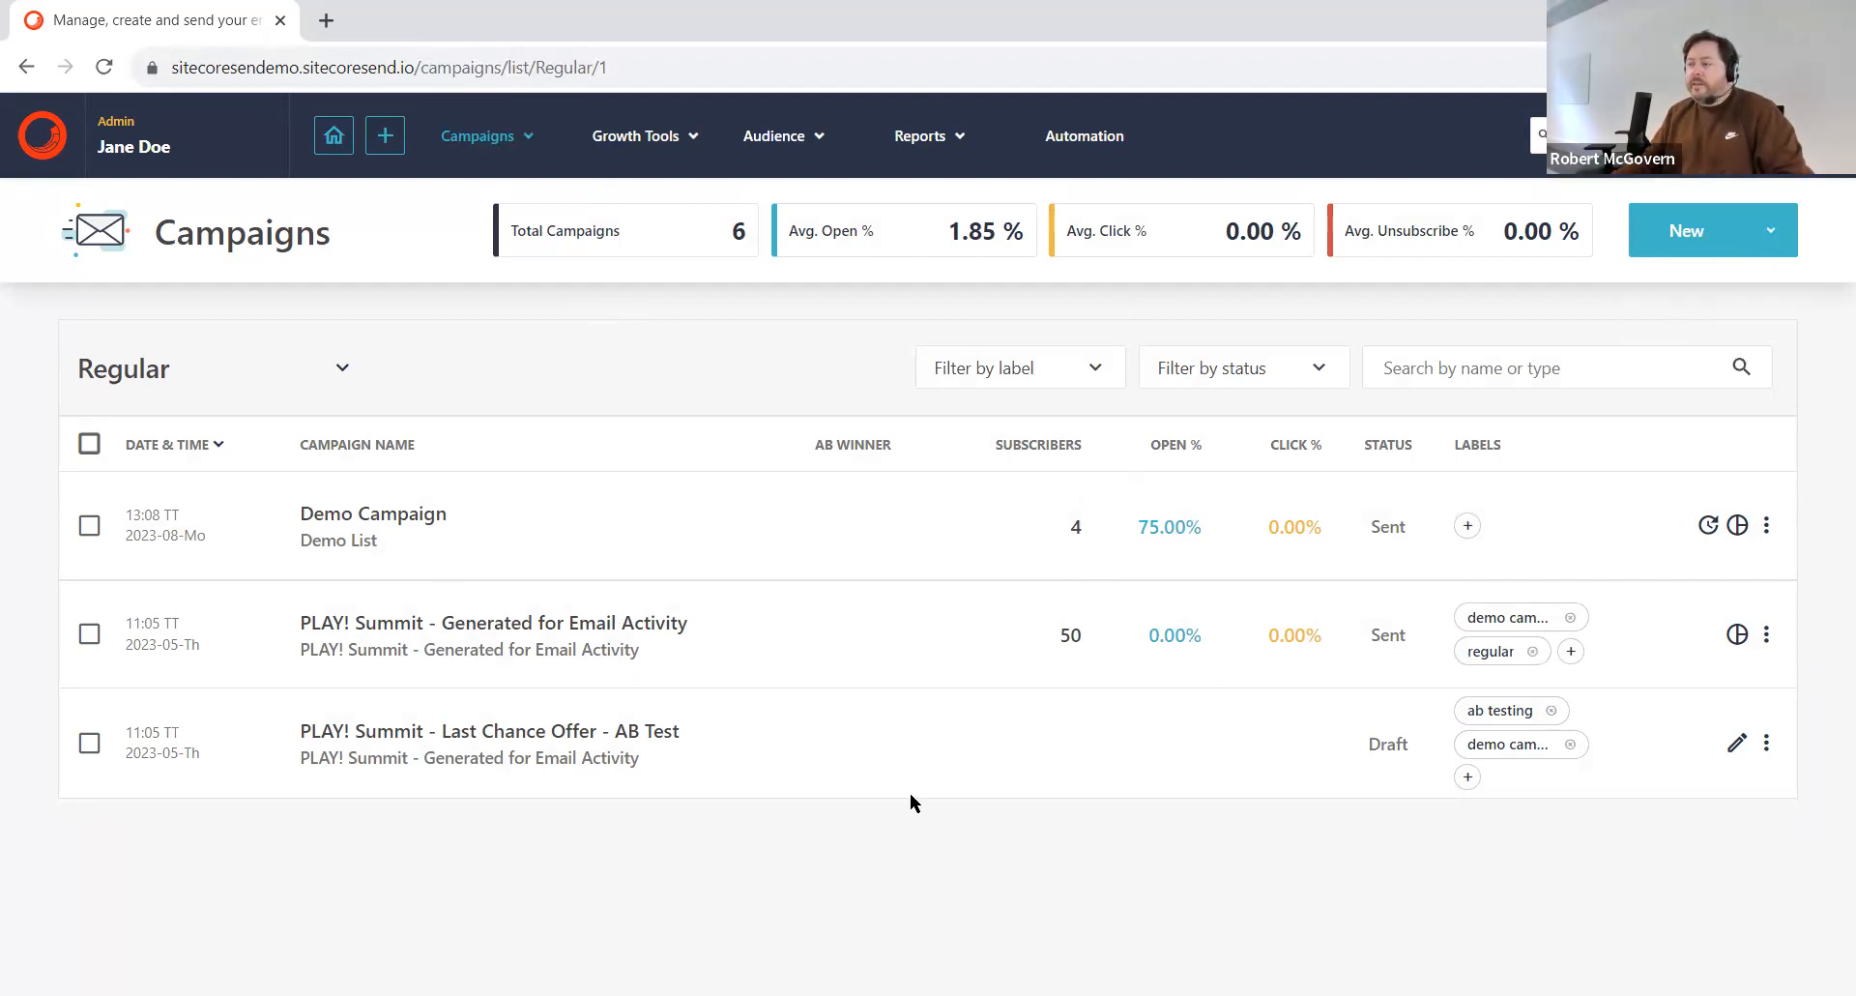
{"action": "left_click", "coordinate": [1744, 250]}
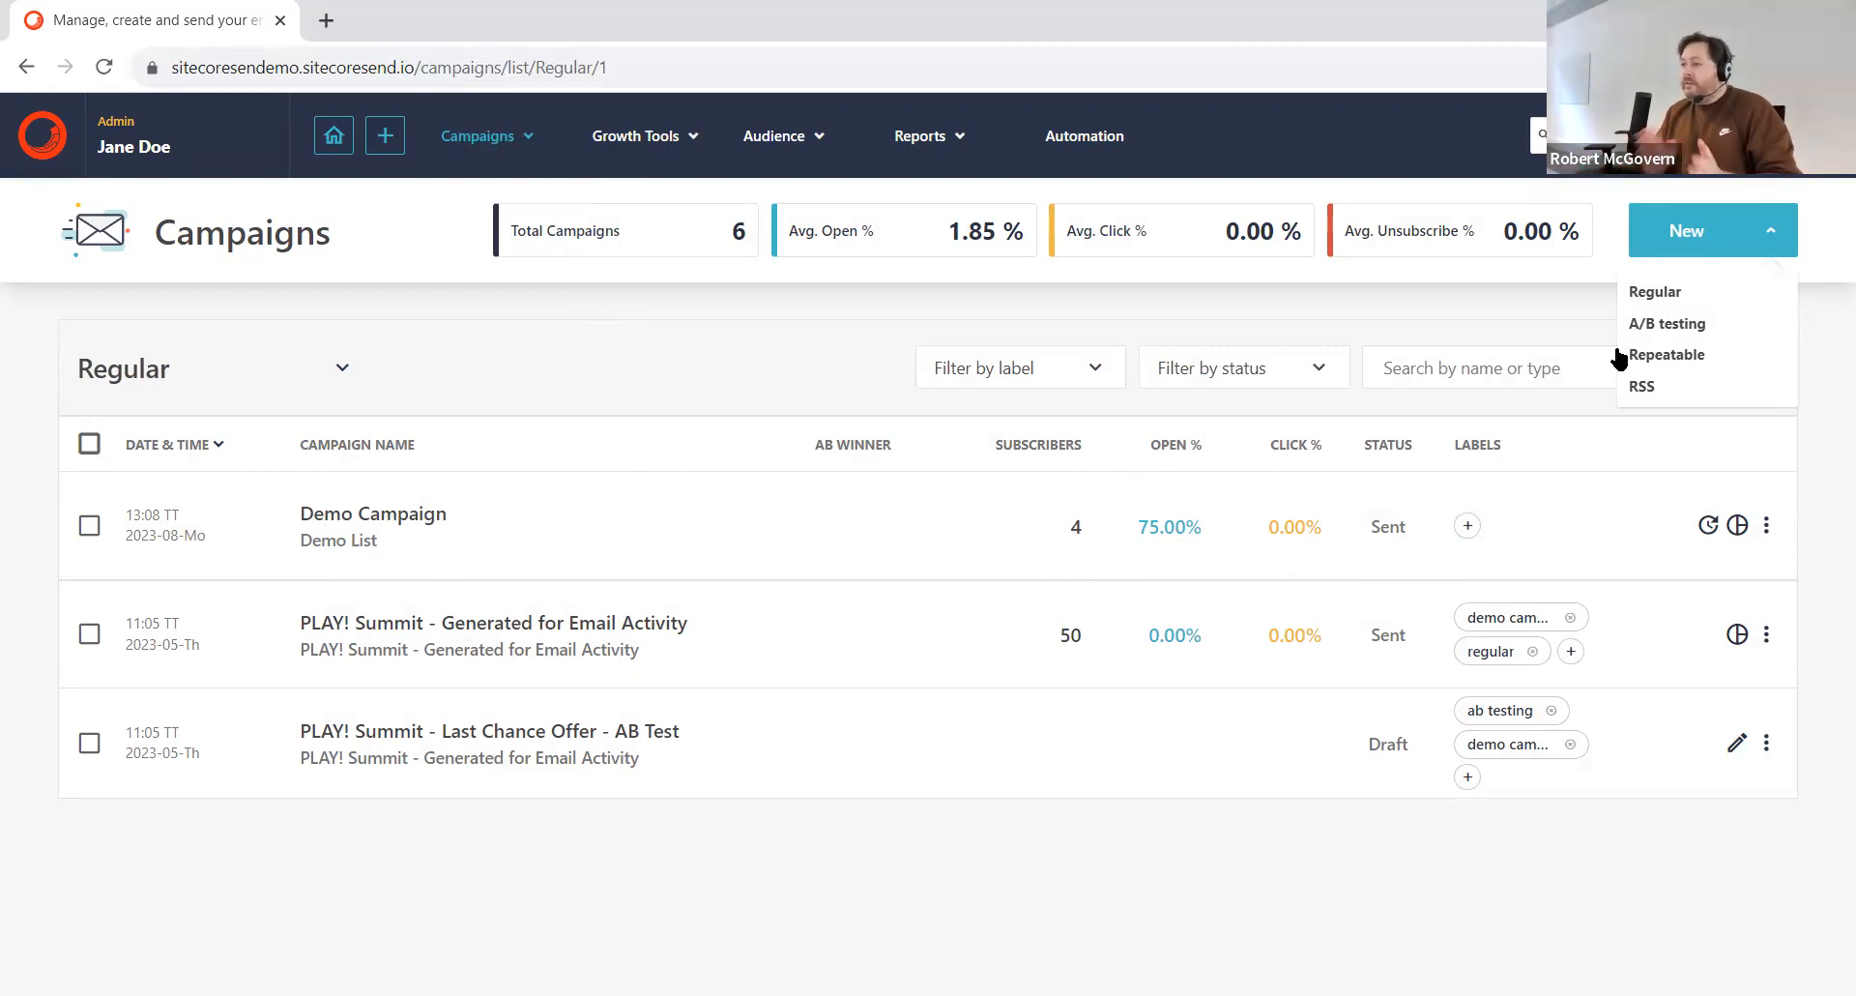
{"action": "left_click", "coordinate": [1652, 293]}
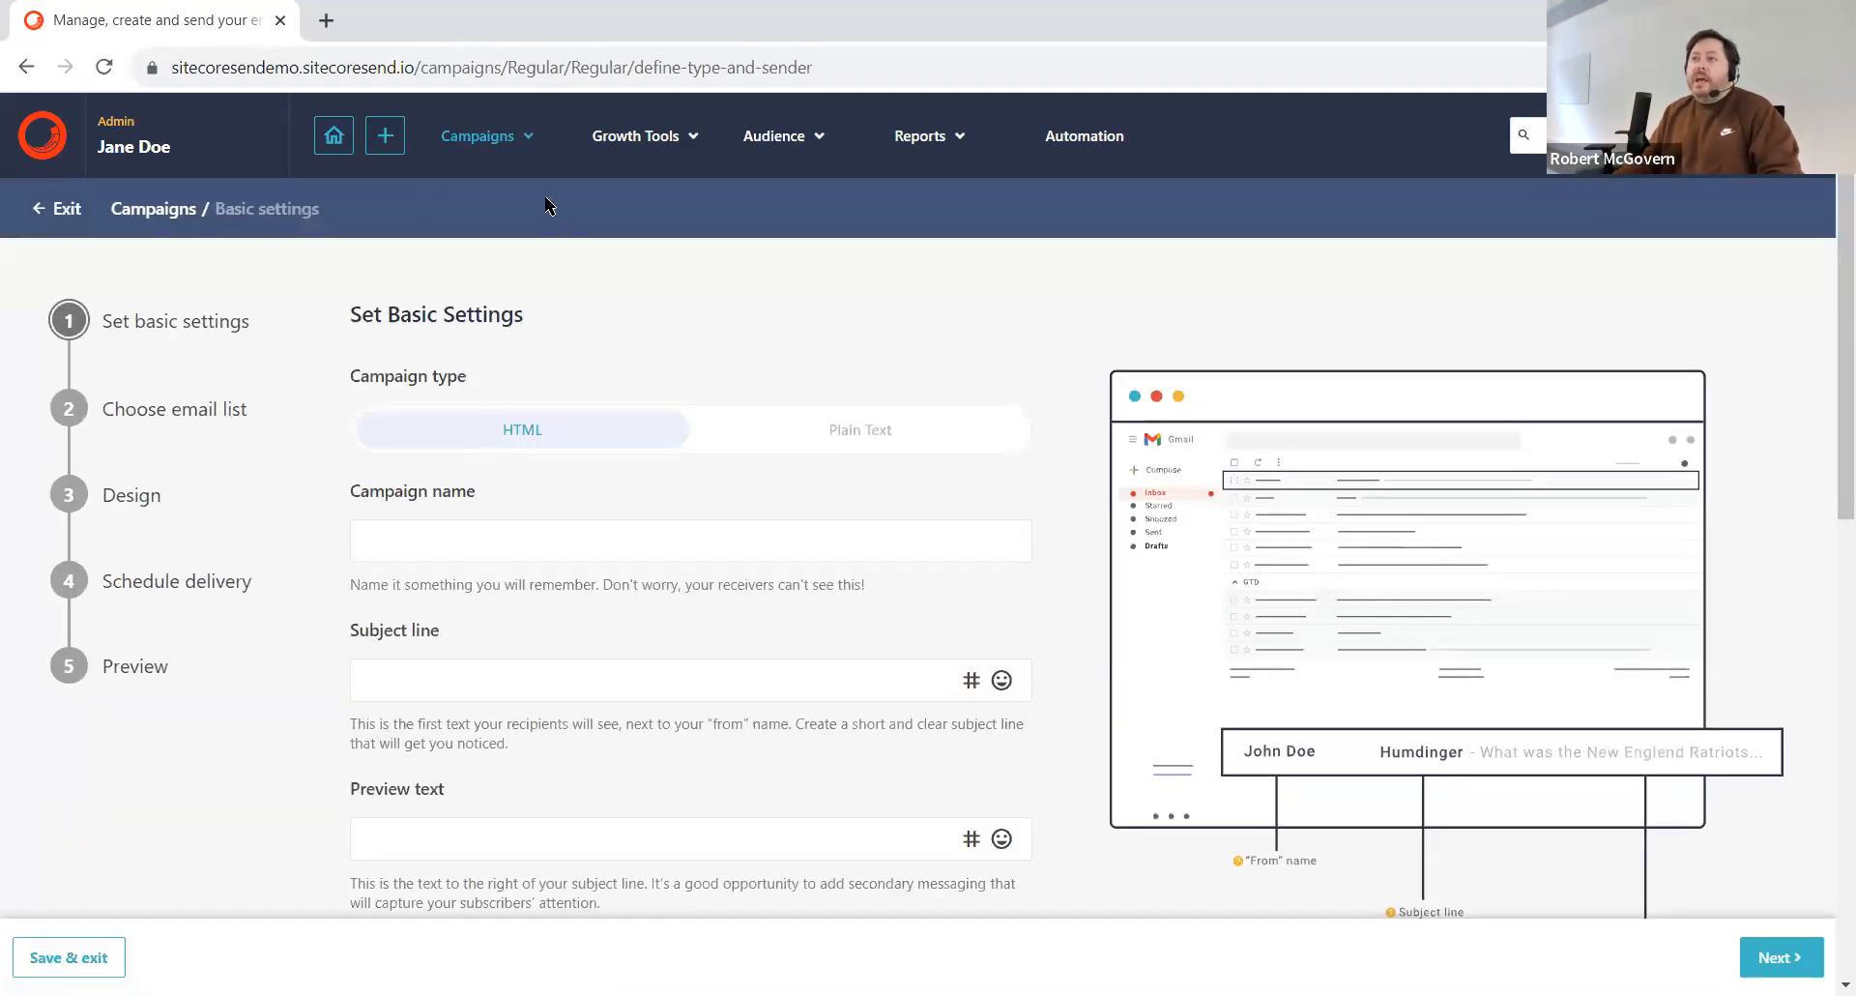
Step: Open the audience's email lists and create a new email list named "Demo List 2"
{"action": "mouse_move", "coordinate": [773, 140]}
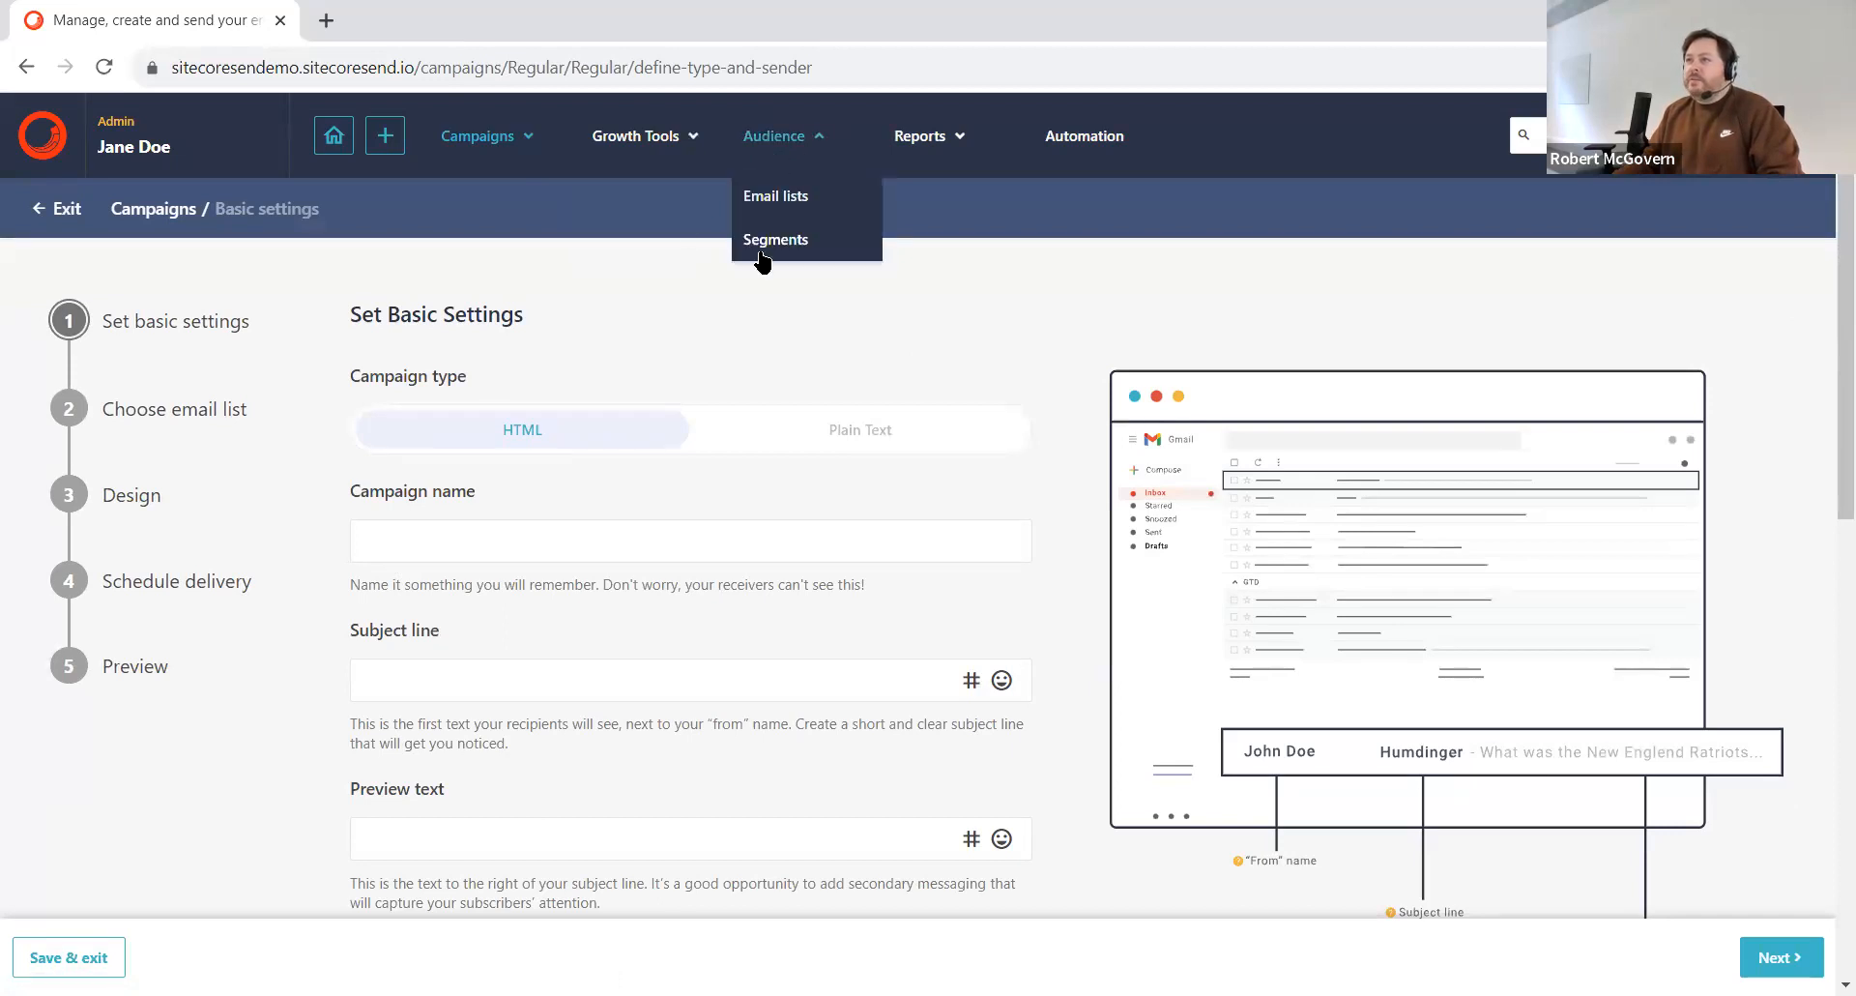
{"action": "left_click", "coordinate": [781, 196]}
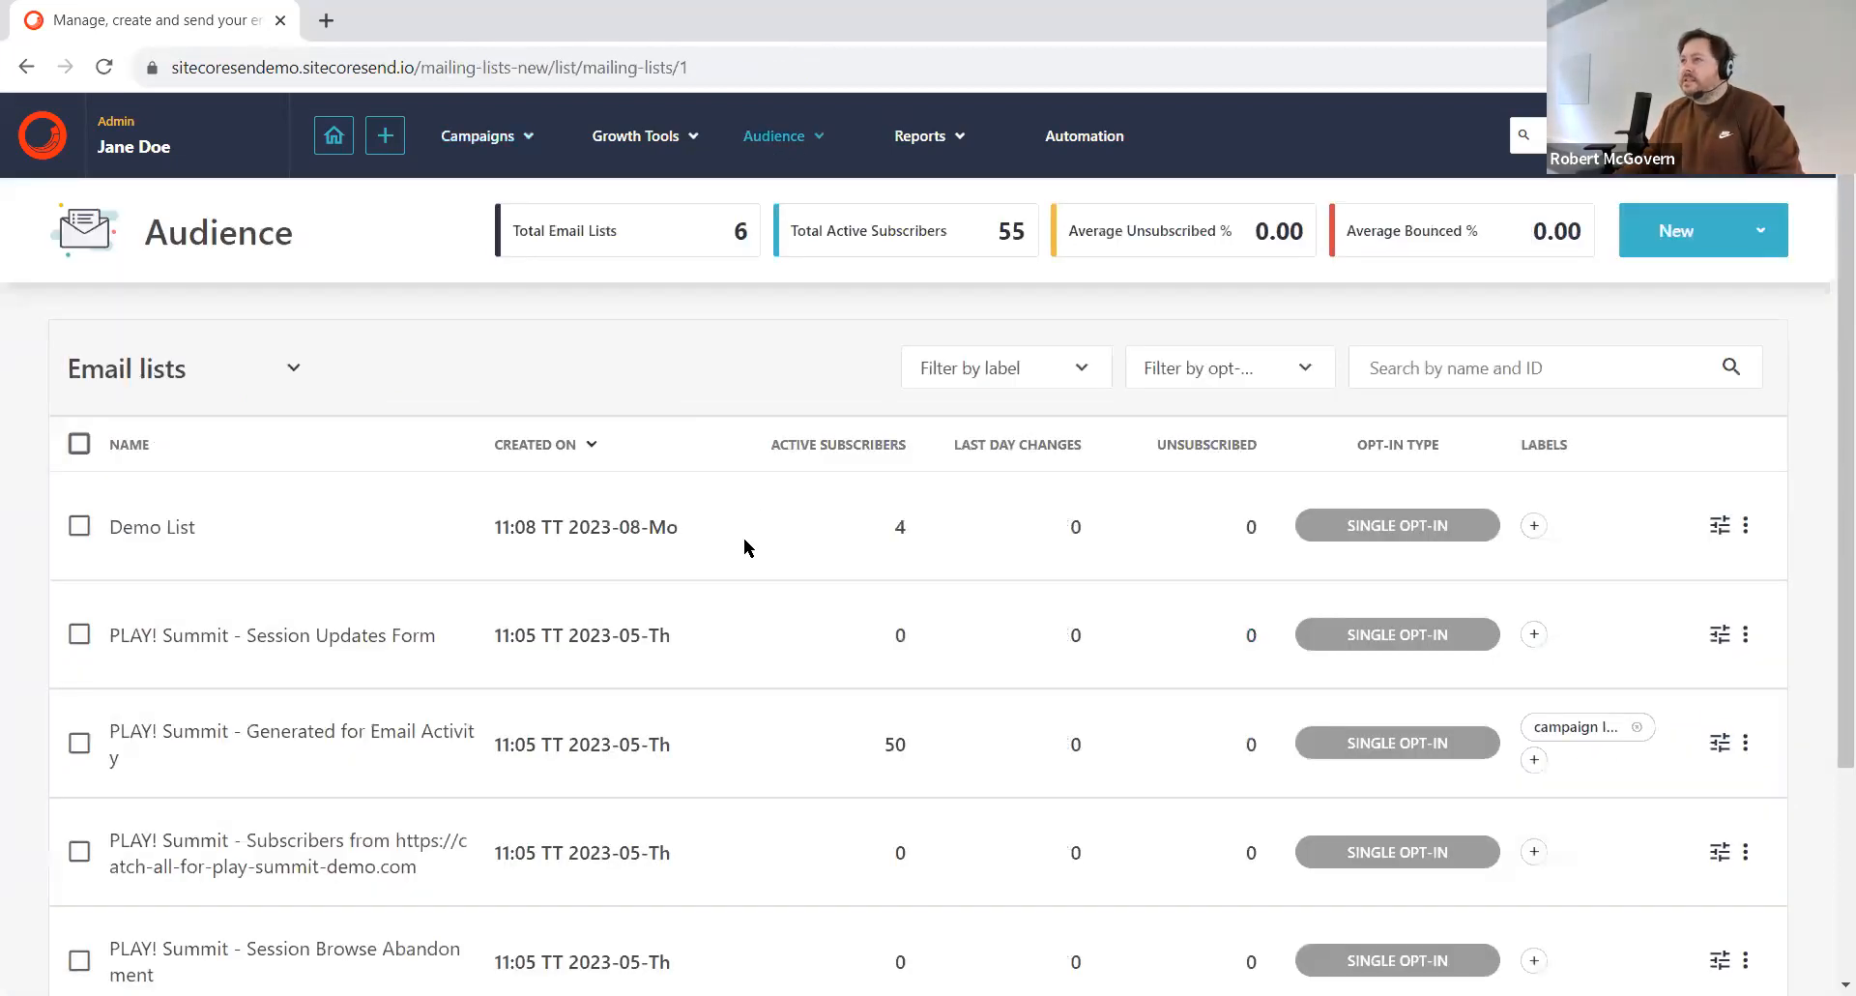
{"action": "mouse_move", "coordinate": [763, 163]}
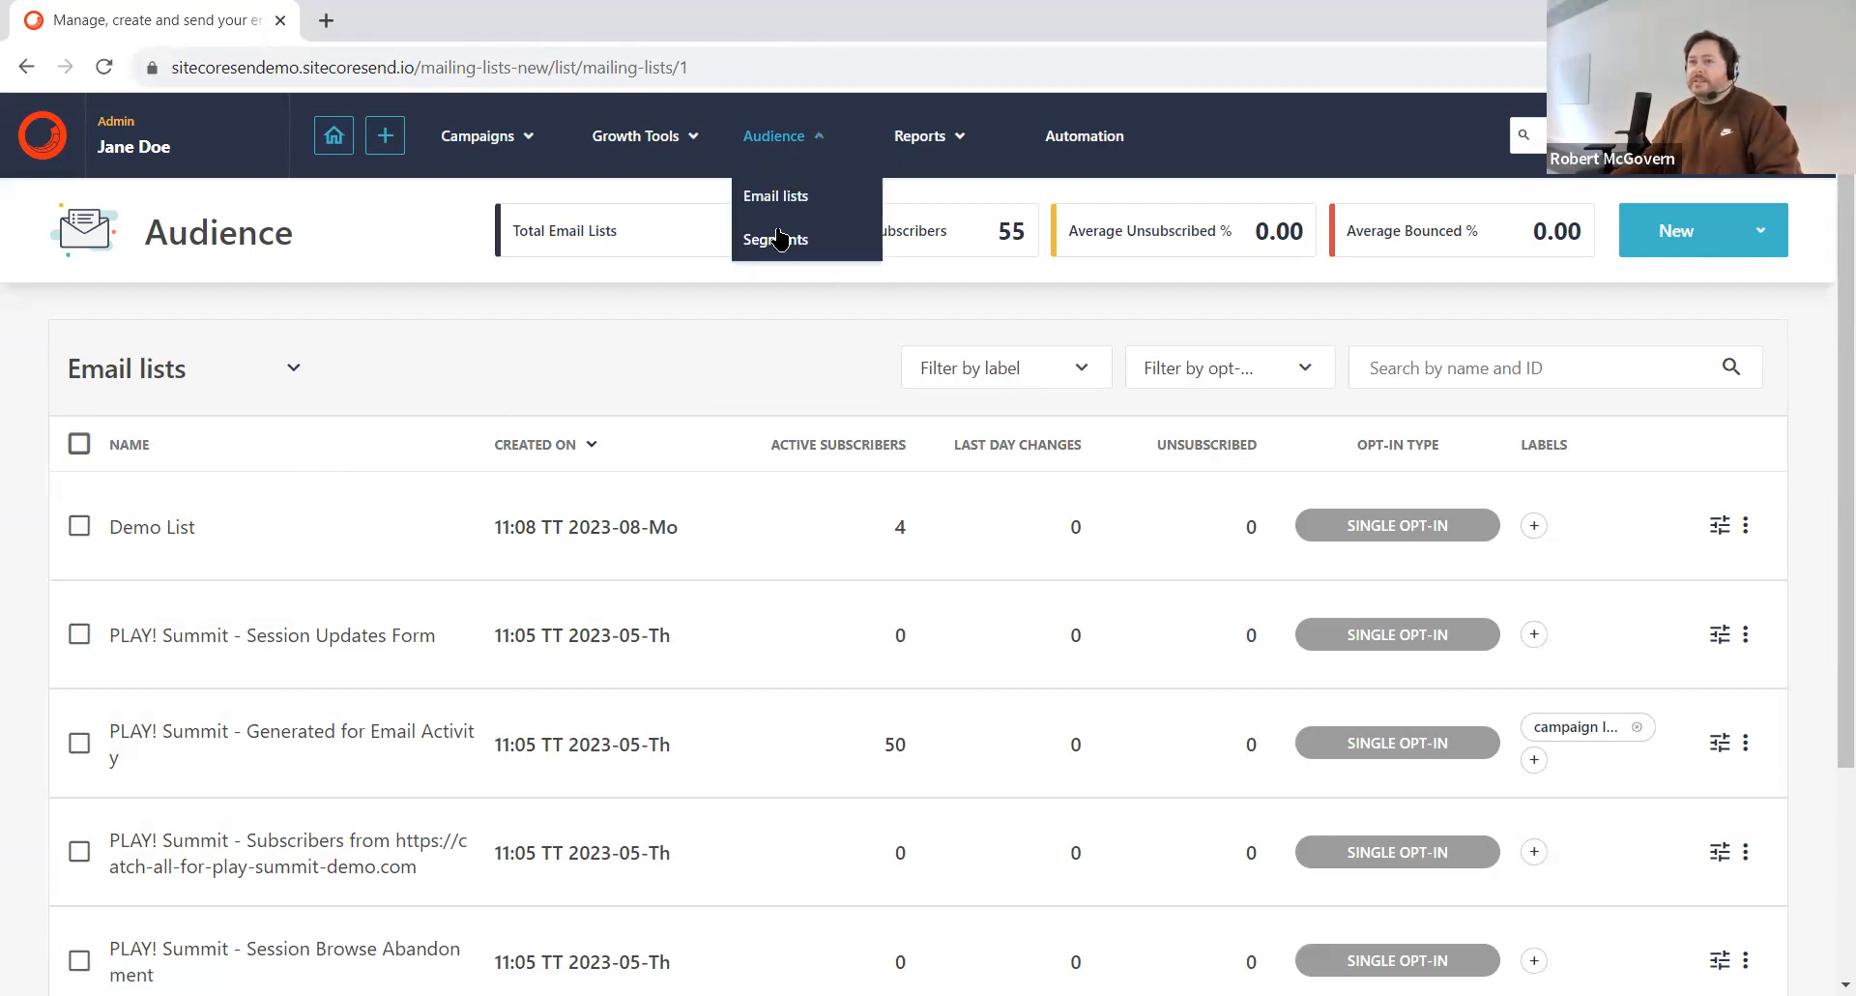
{"action": "scroll", "coordinate": [522, 522], "scroll_direction": "down", "scroll_amount": 3}
{"action": "scroll", "coordinate": [1005, 601], "scroll_direction": "up", "scroll_amount": 3}
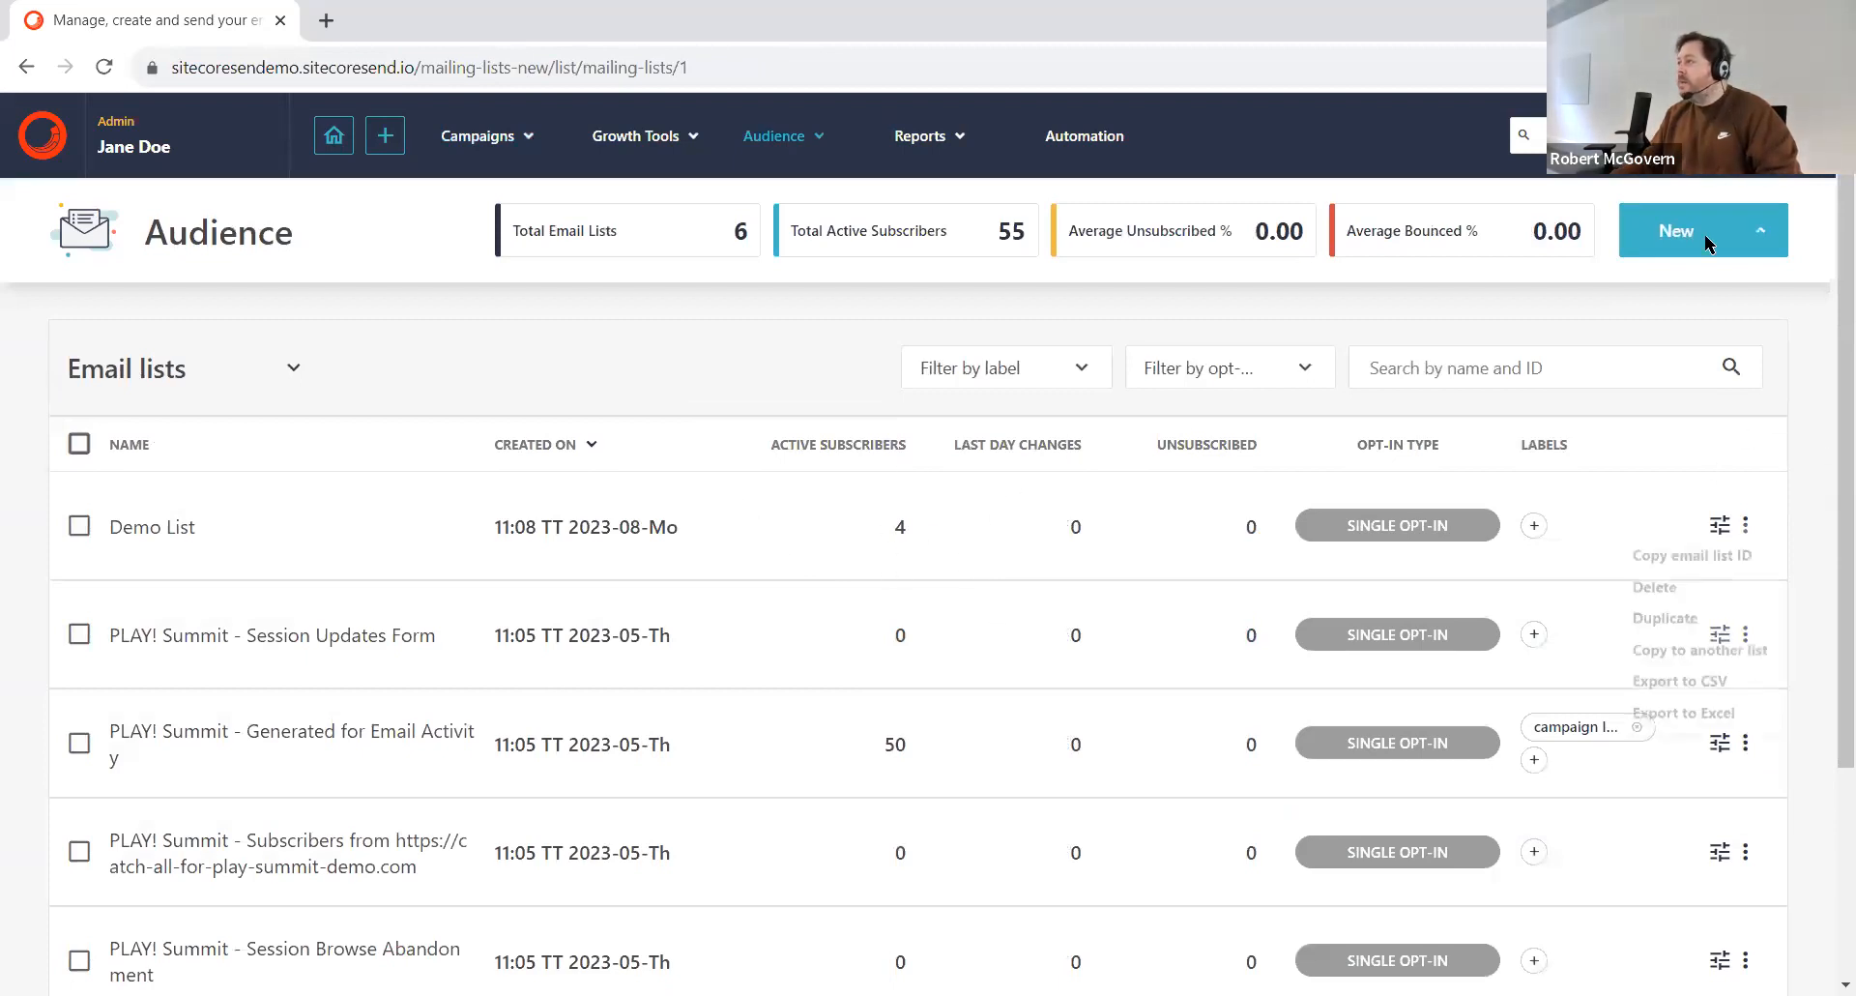
{"action": "left_click", "coordinate": [1738, 253]}
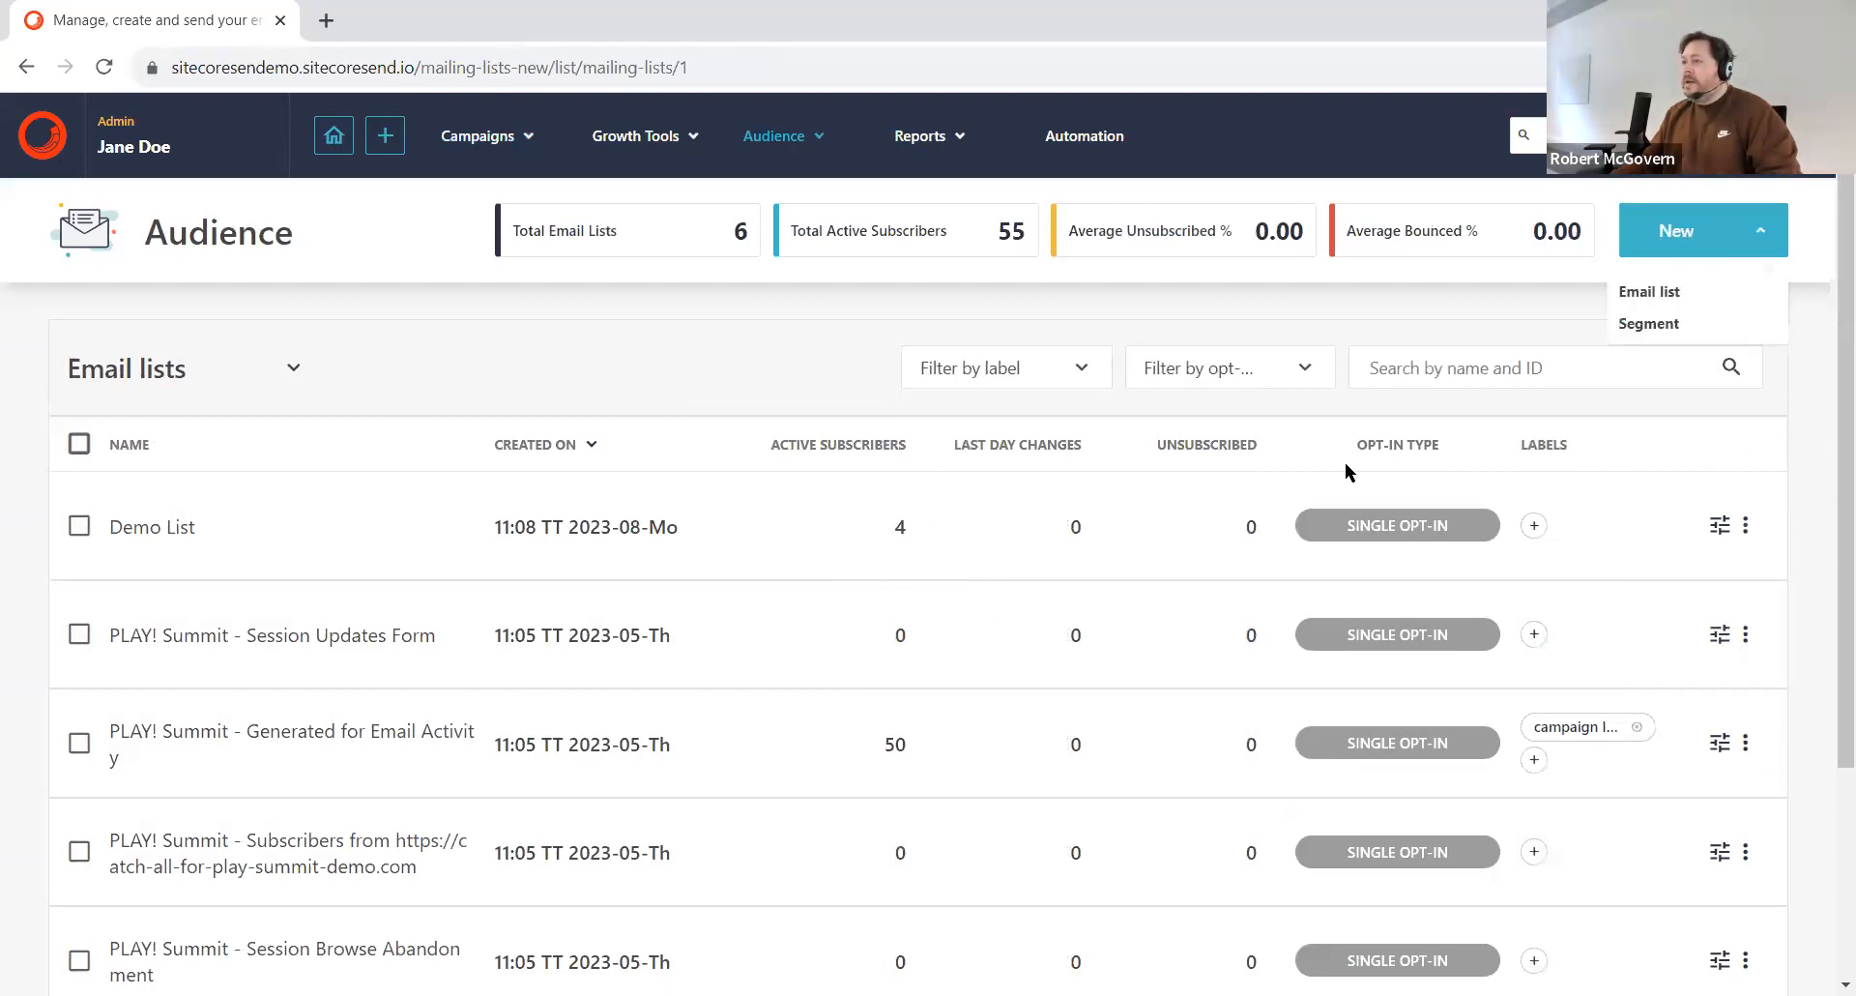
{"action": "left_click", "coordinate": [1648, 290]}
{"action": "type", "text": "Demo List 2"}
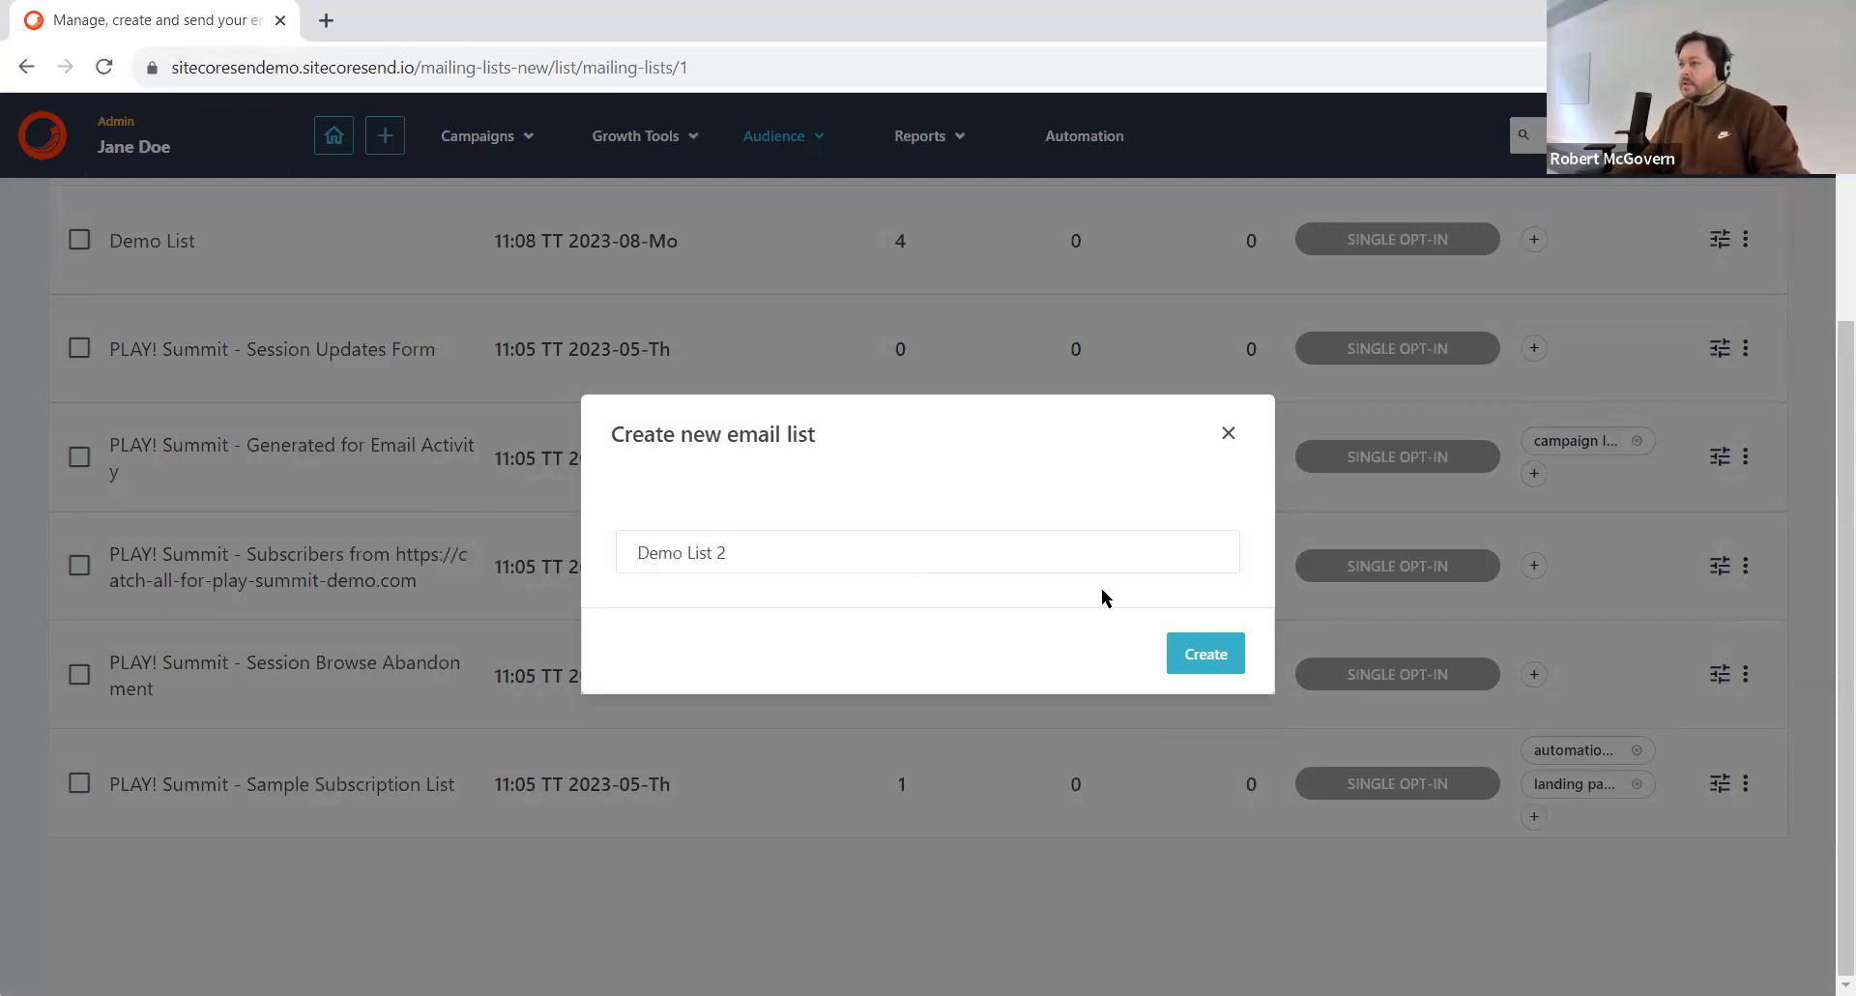
{"action": "left_click", "coordinate": [1204, 658]}
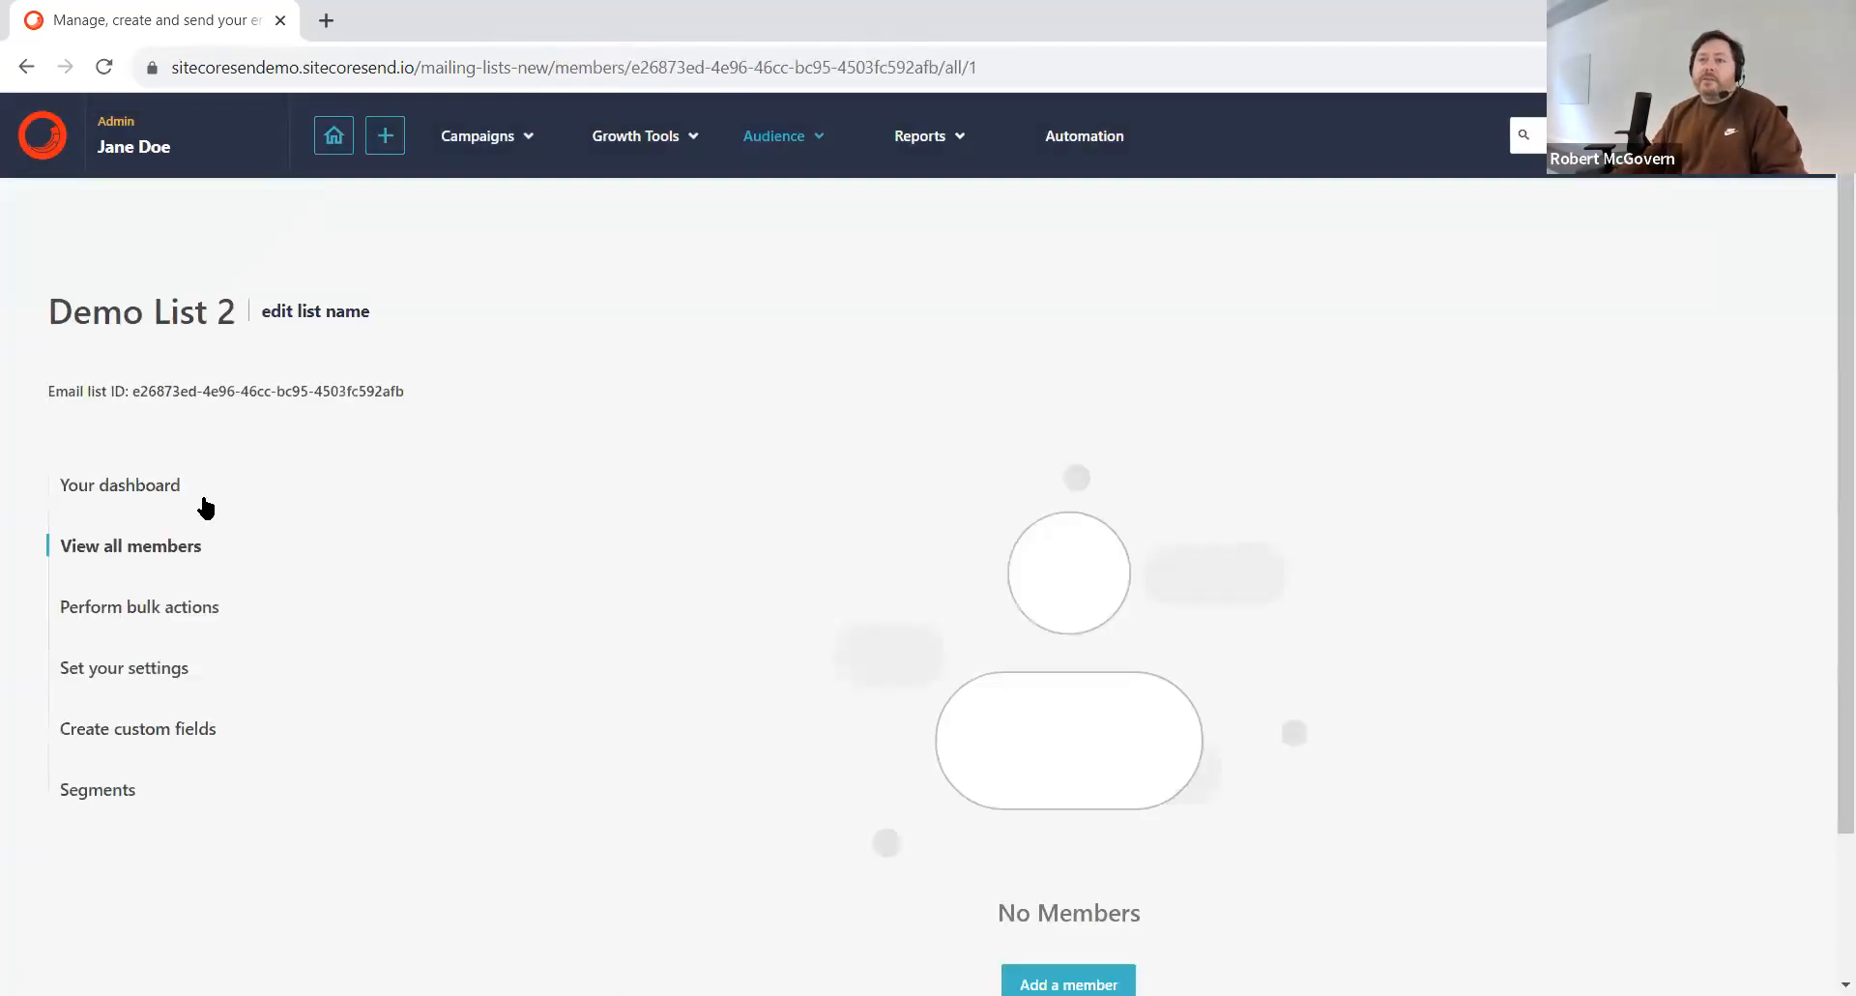
Step: Look through the dashboard, members, settings, custom fields and segments pages of Demo List 2
{"action": "left_click", "coordinate": [120, 486]}
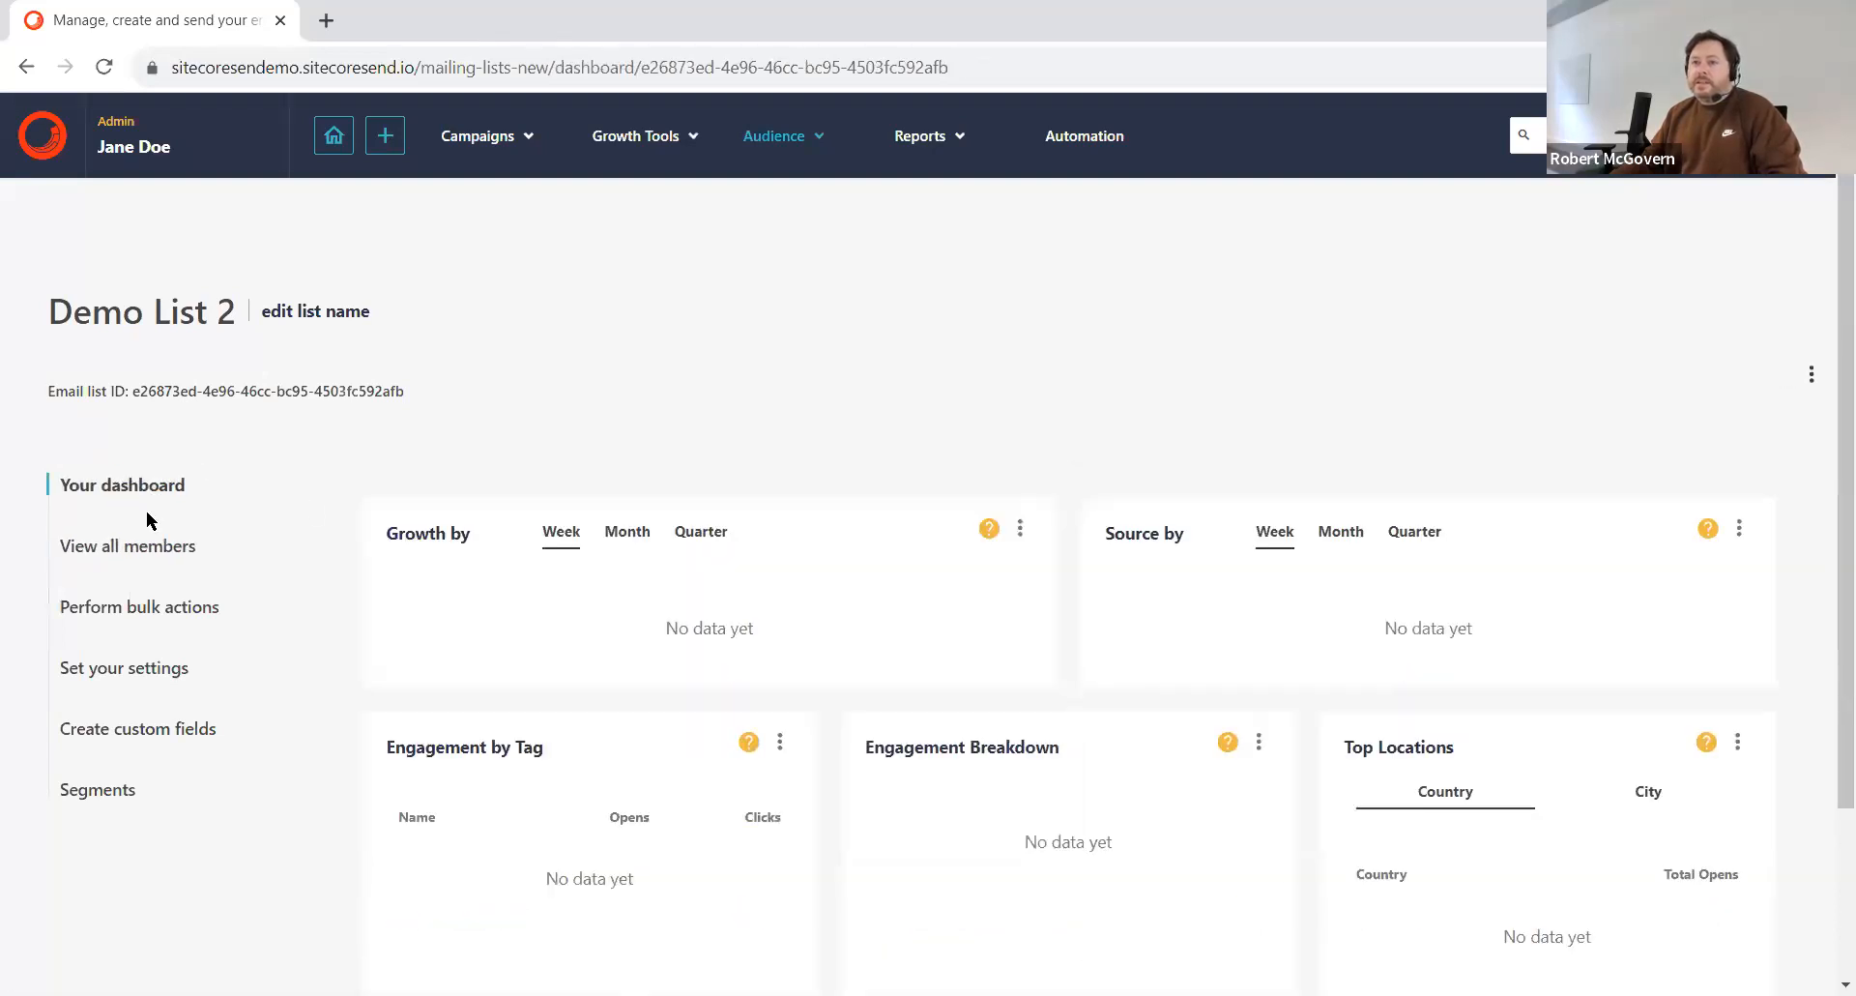
{"action": "scroll", "coordinate": [841, 448], "scroll_direction": "down", "scroll_amount": 1}
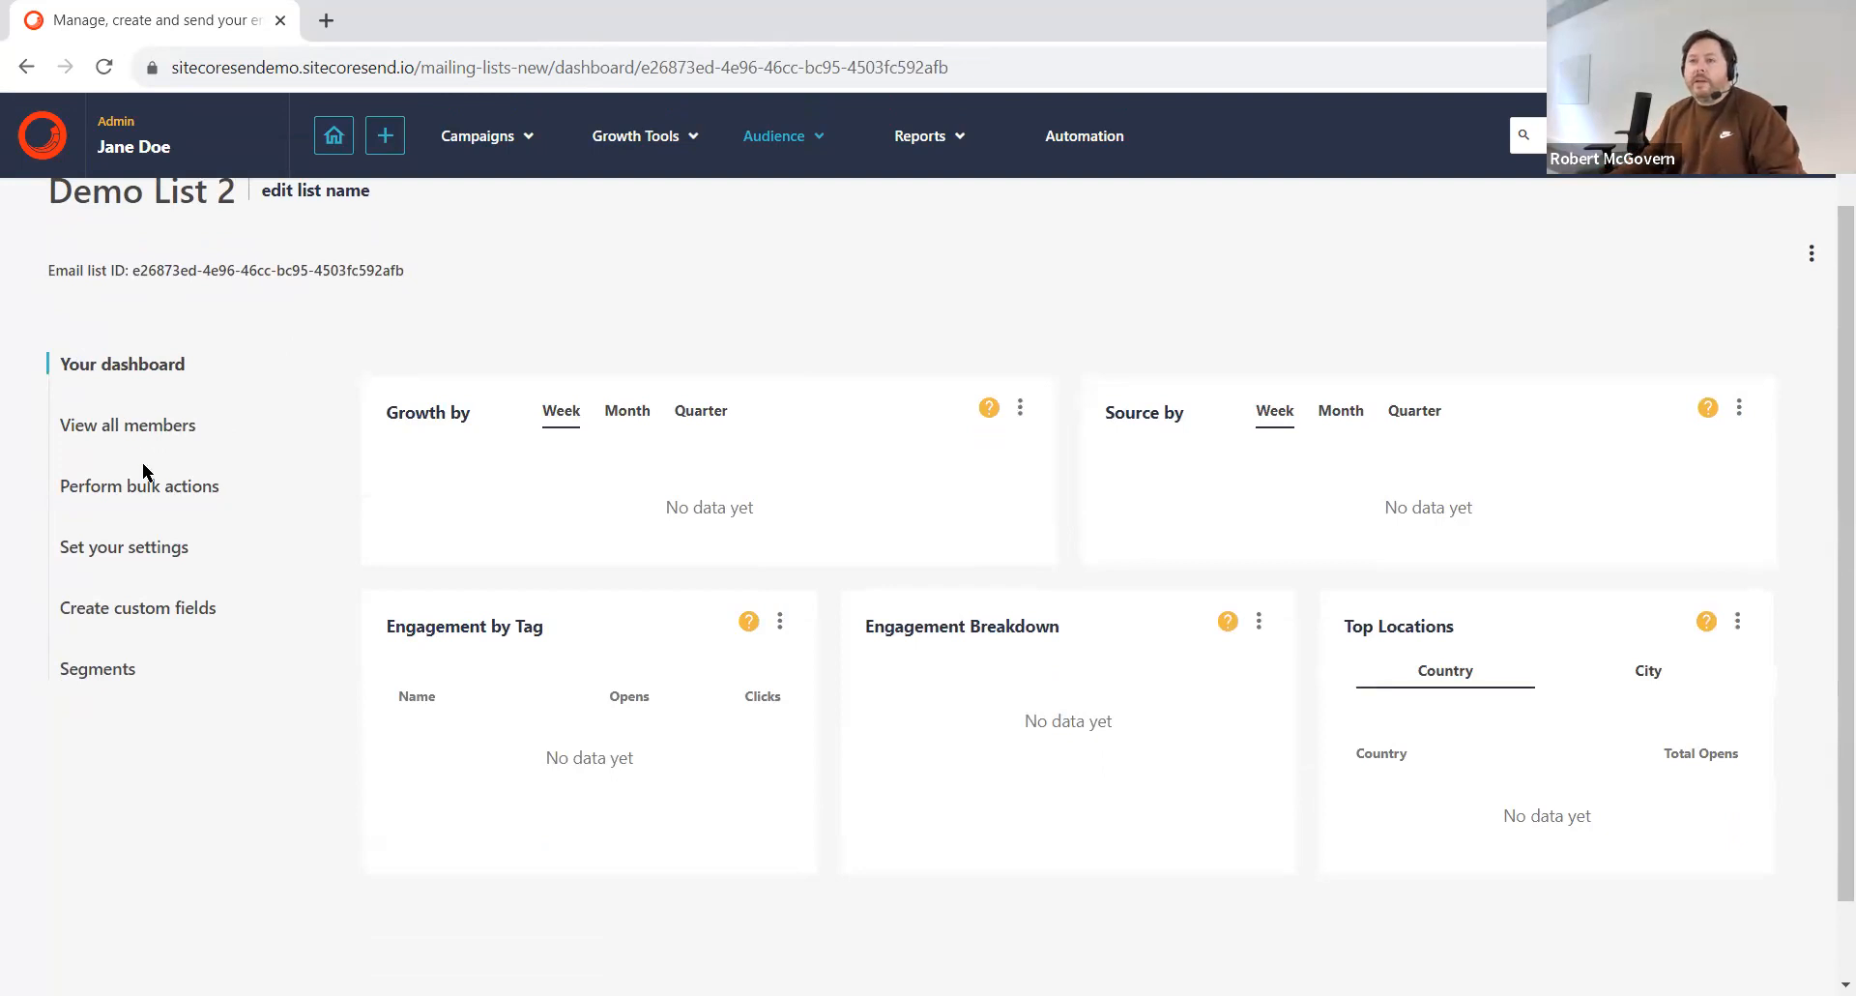
{"action": "left_click", "coordinate": [133, 426]}
{"action": "scroll", "coordinate": [154, 609], "scroll_direction": "down", "scroll_amount": 2}
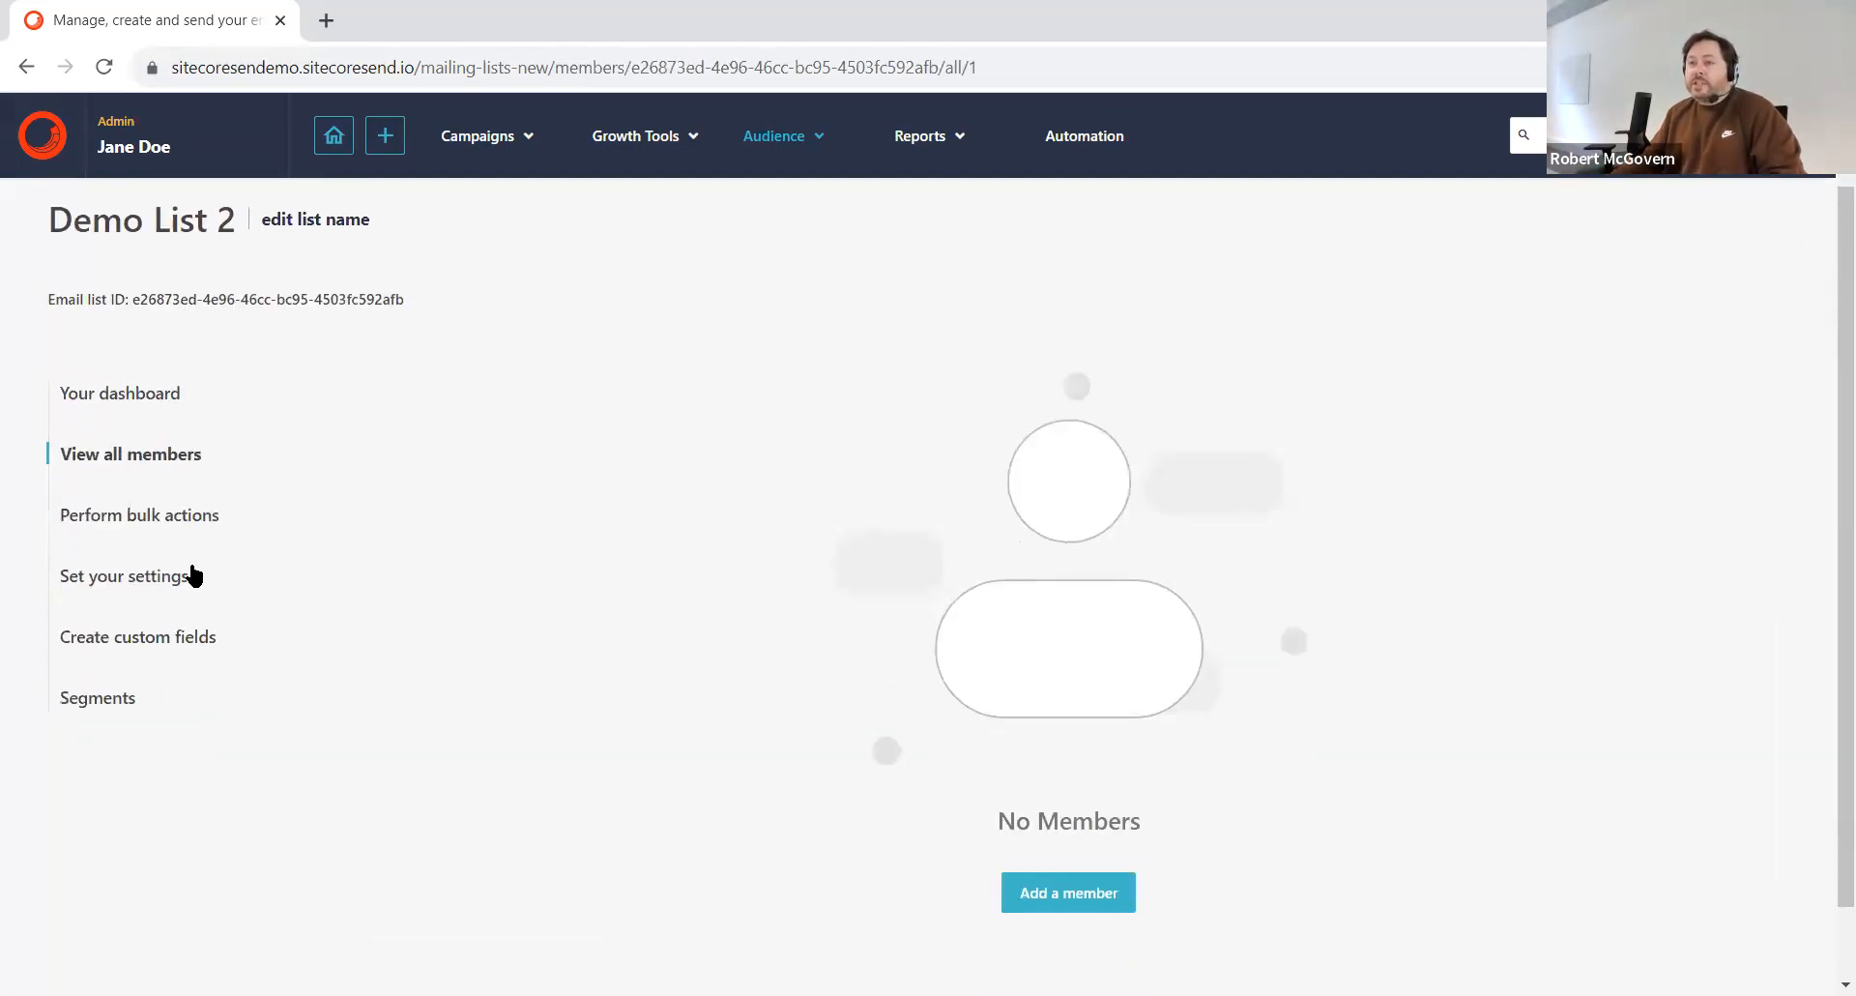
{"action": "left_click", "coordinate": [152, 496]}
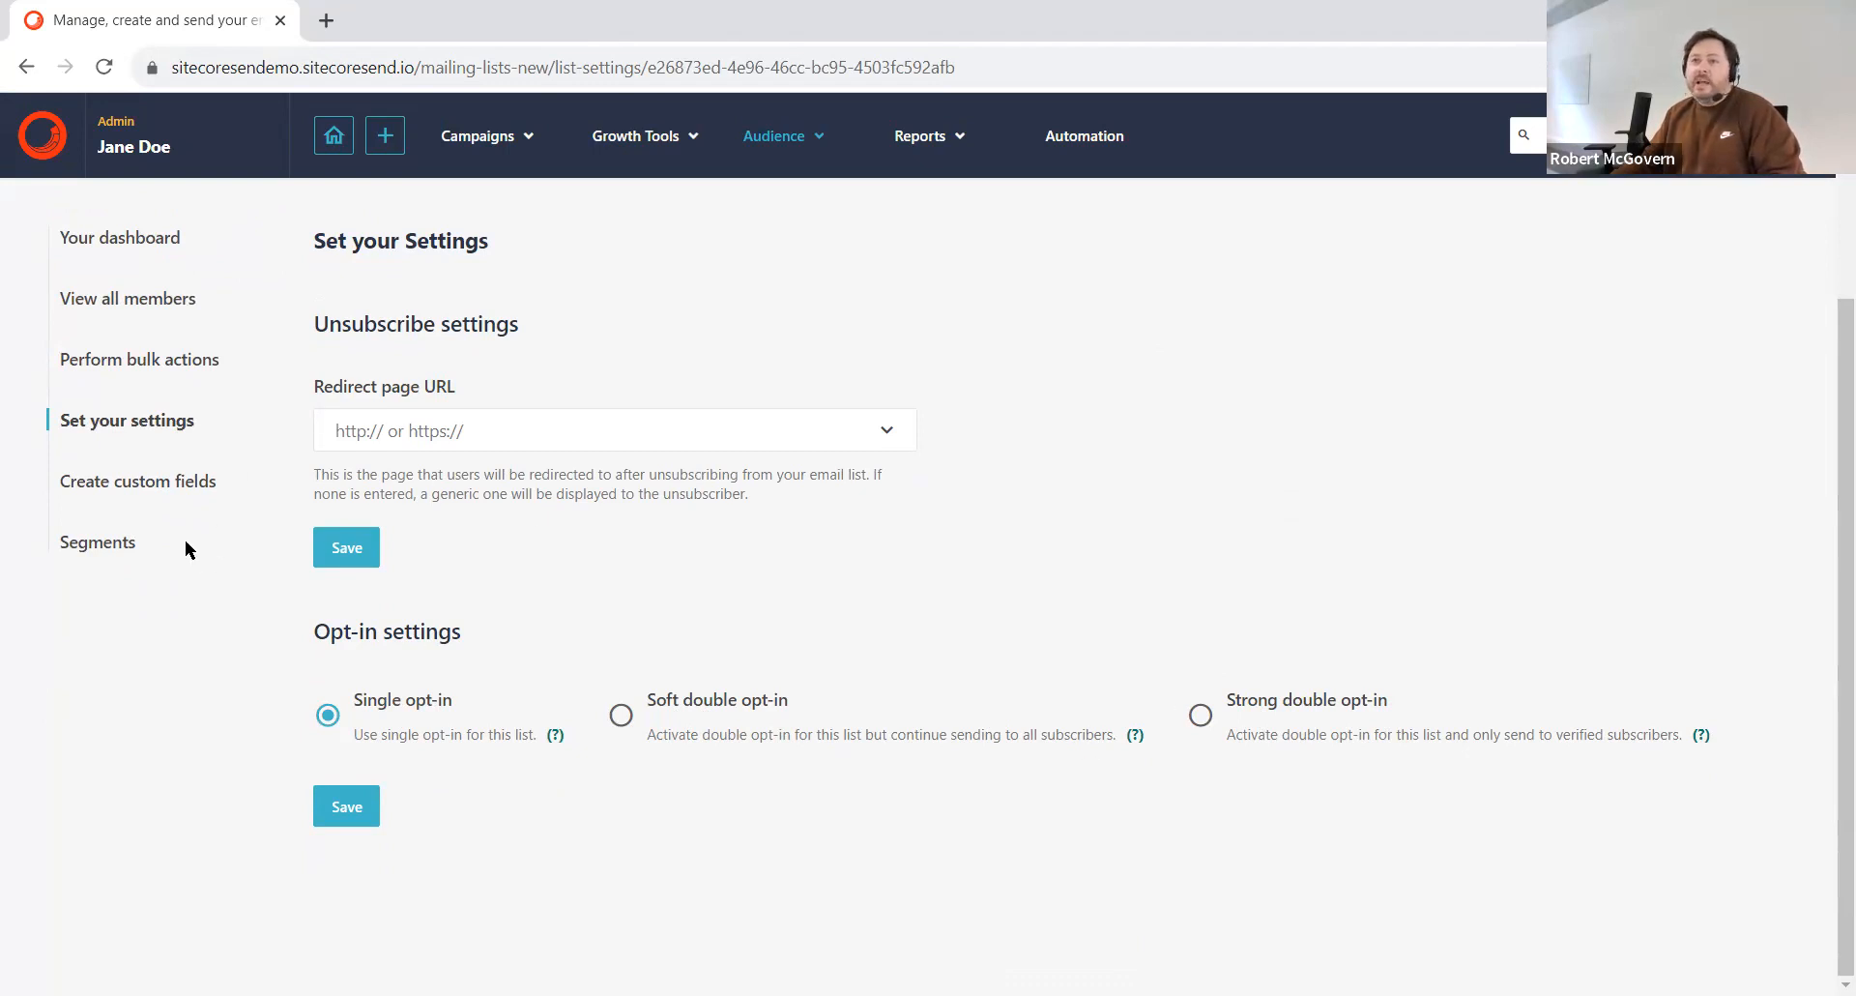
{"action": "left_click", "coordinate": [126, 479]}
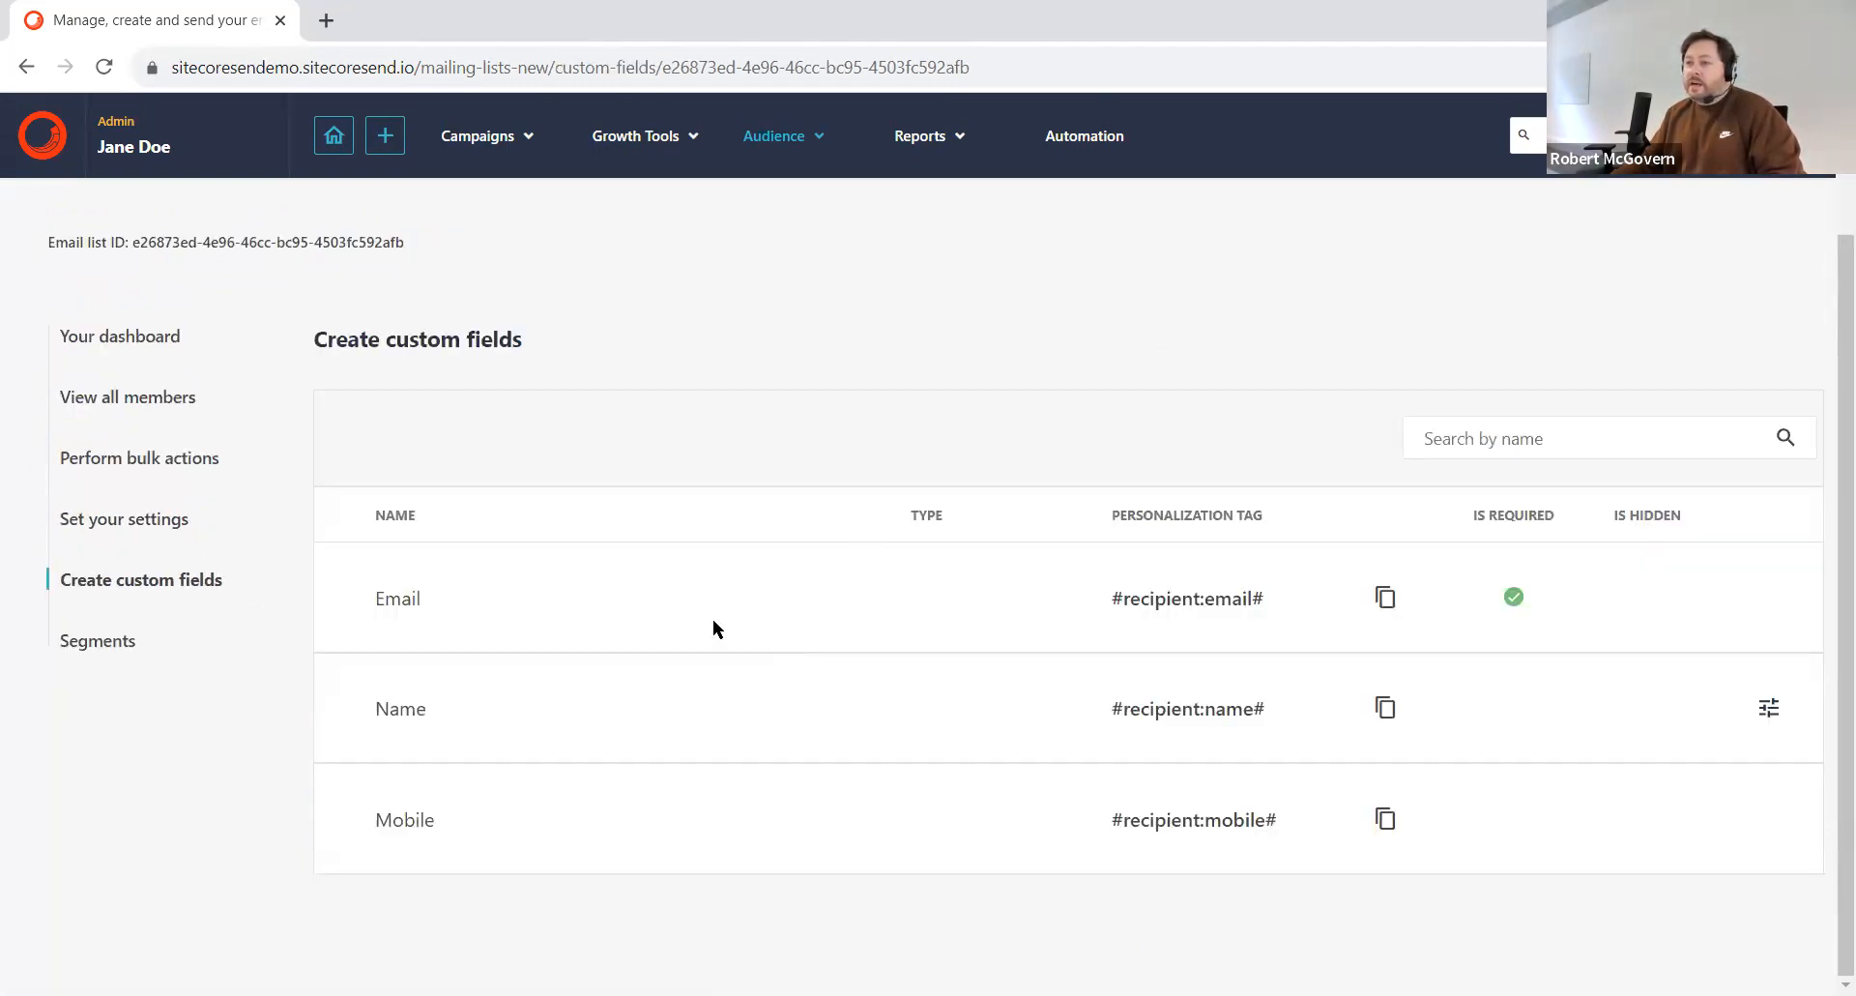
{"action": "left_click", "coordinate": [89, 642]}
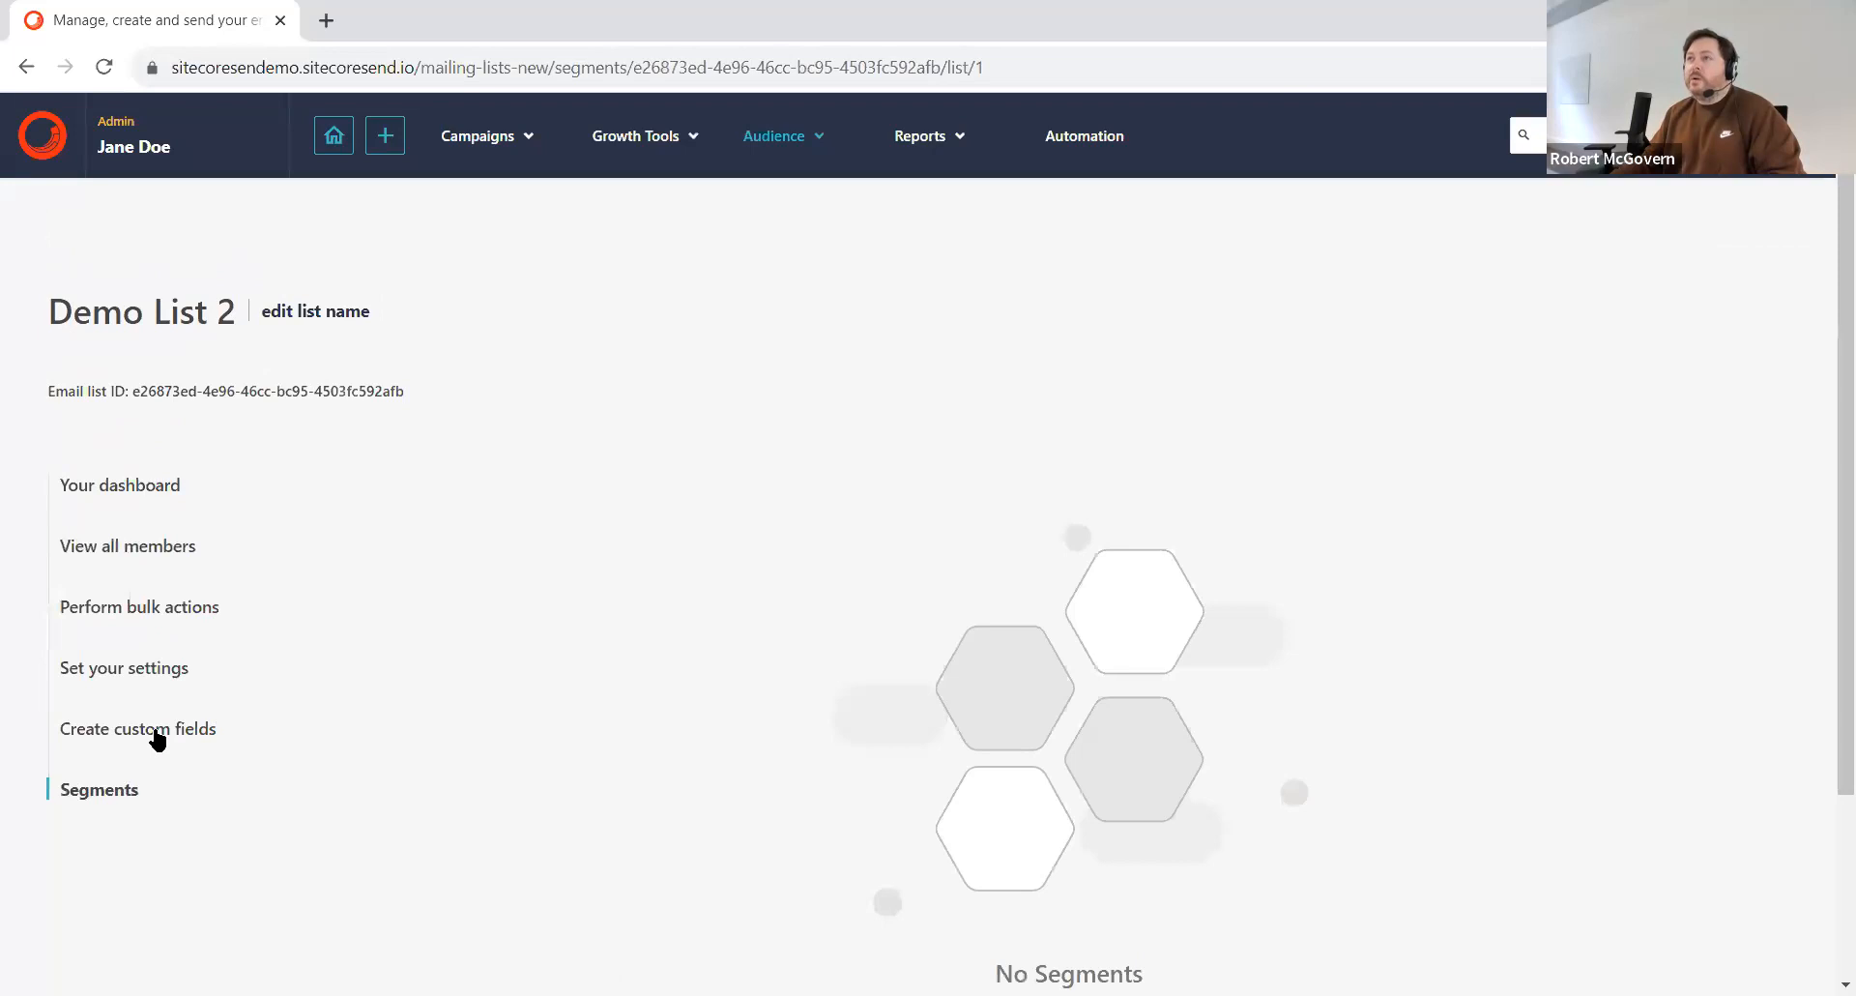
Step: Return to the custom fields of Demo List 2 and start a new custom field named "Team"
{"action": "left_click", "coordinate": [153, 730]}
{"action": "scroll", "coordinate": [785, 774], "scroll_direction": "down", "scroll_amount": 2}
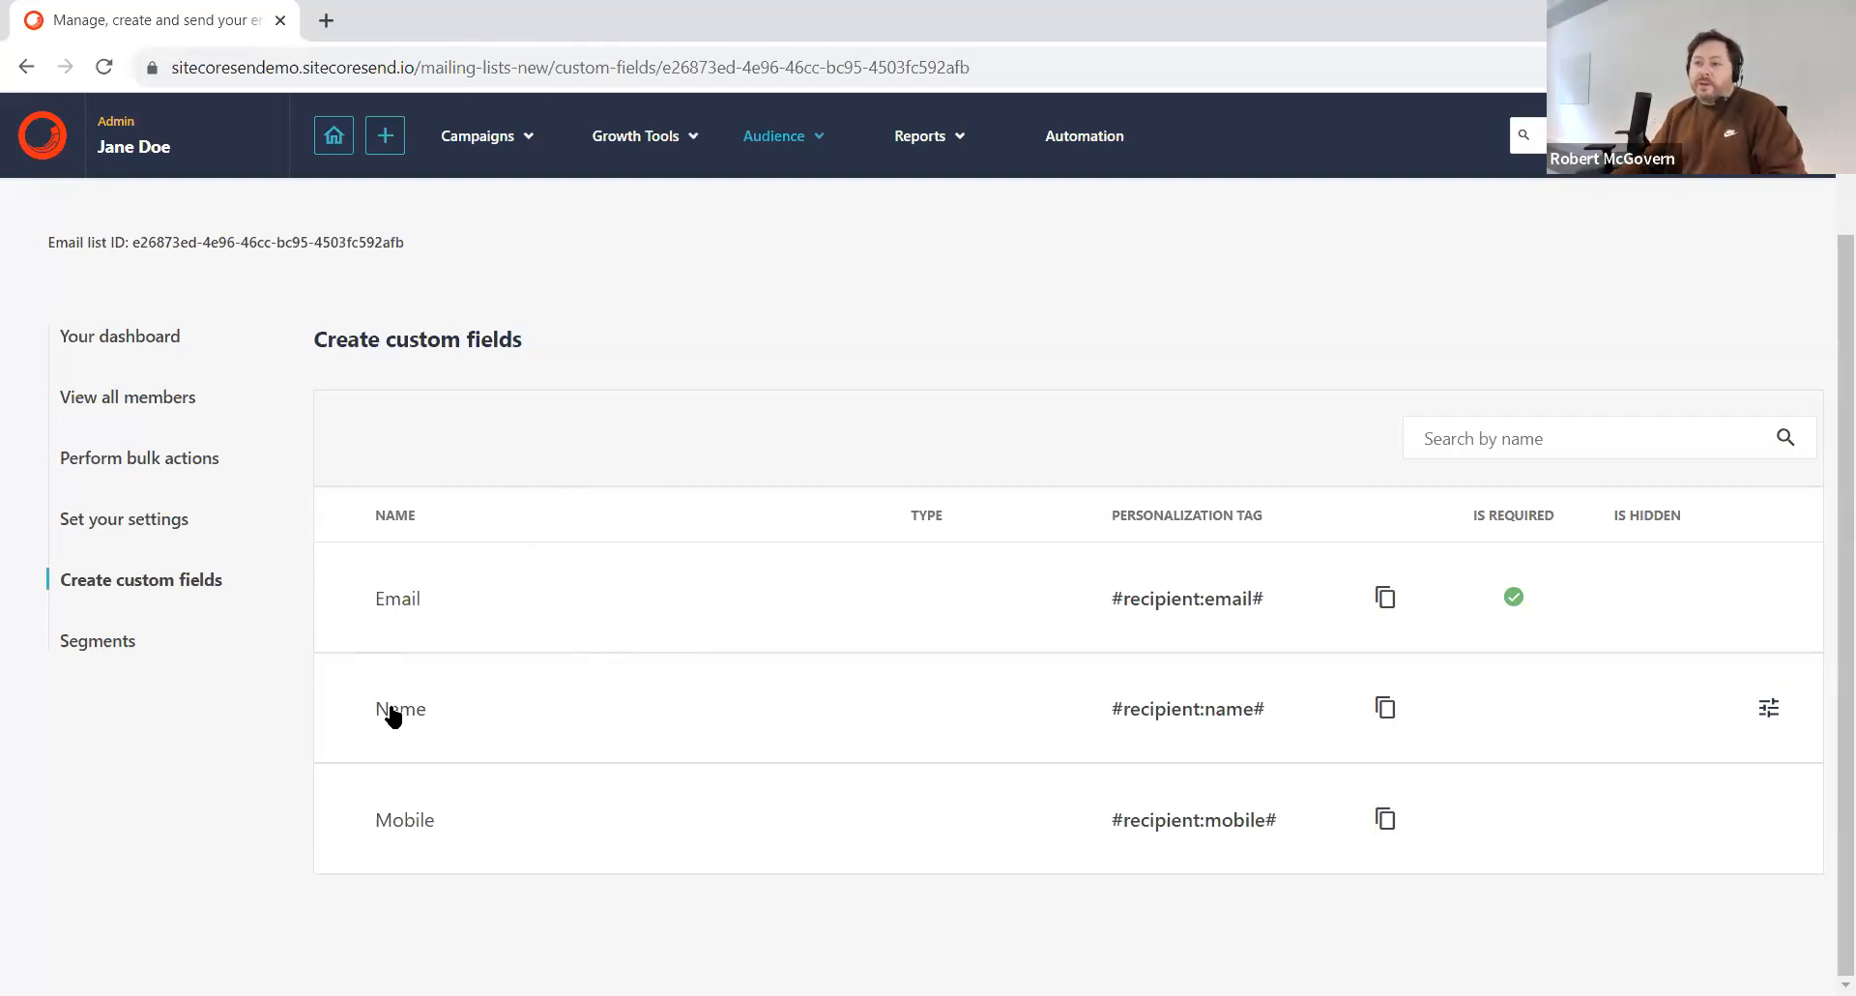
{"action": "scroll", "coordinate": [1644, 309], "scroll_direction": "up", "scroll_amount": 2}
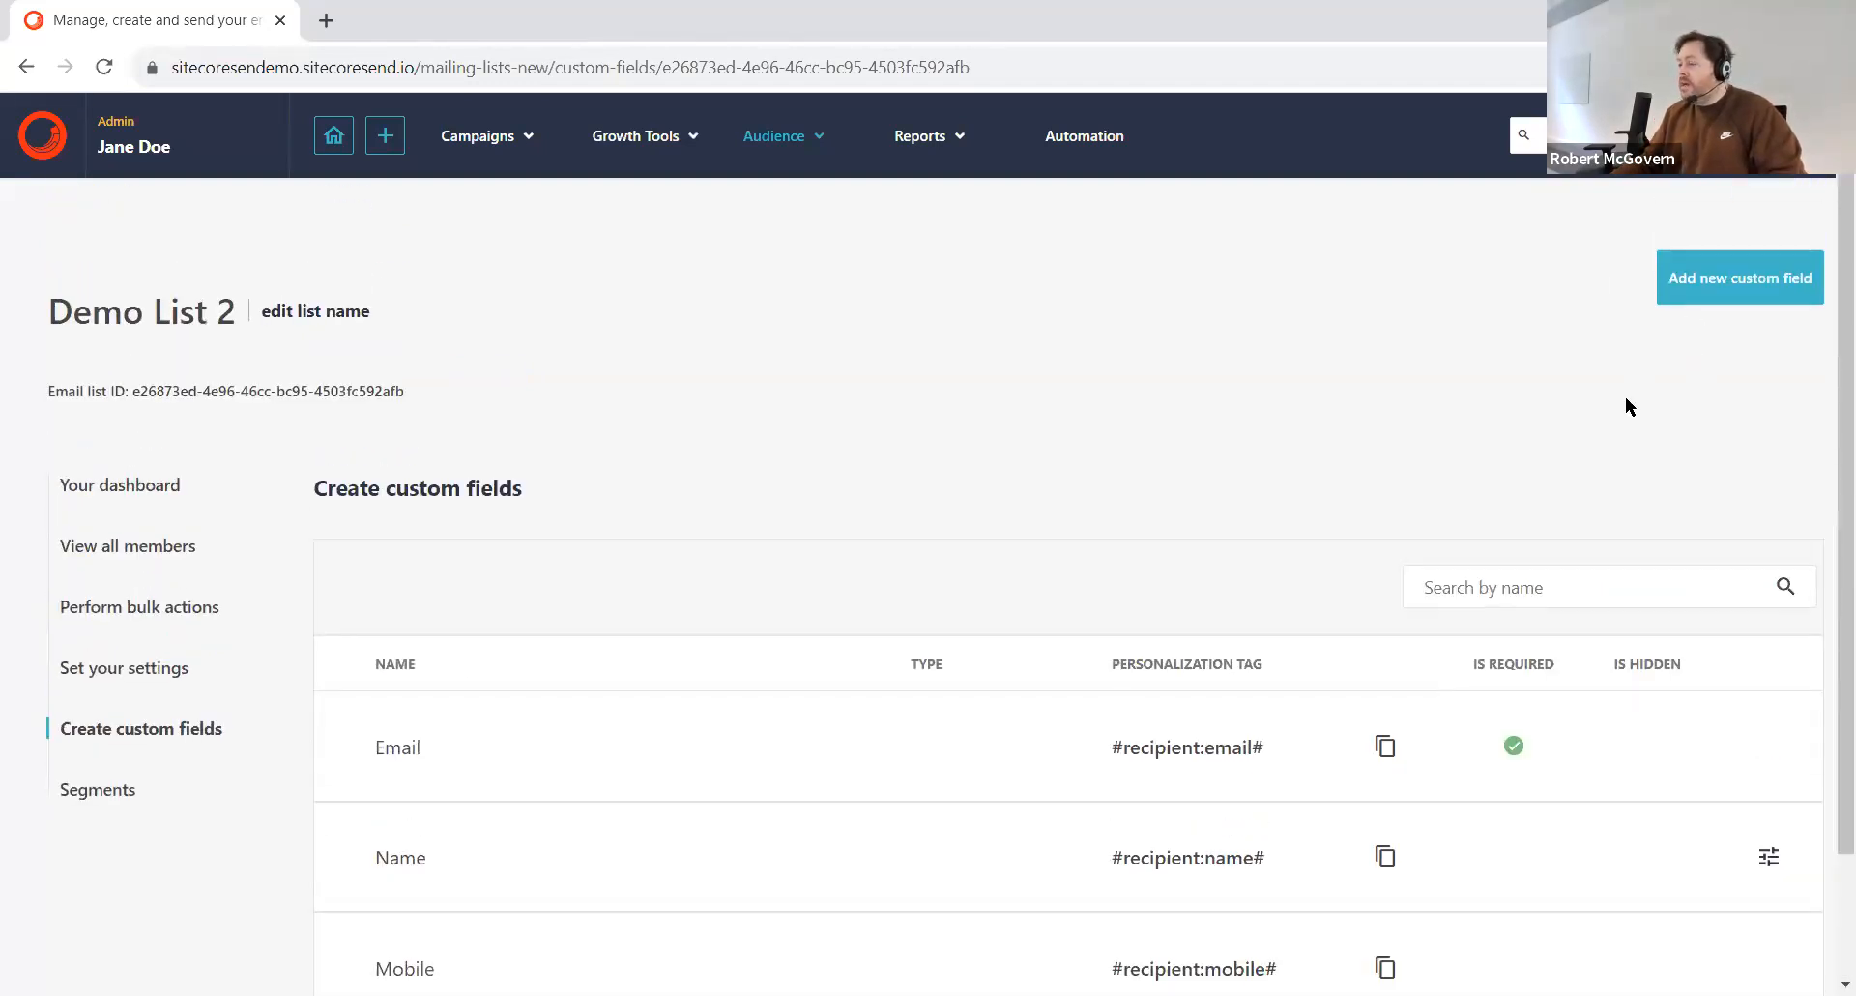
{"action": "left_click", "coordinate": [1706, 288]}
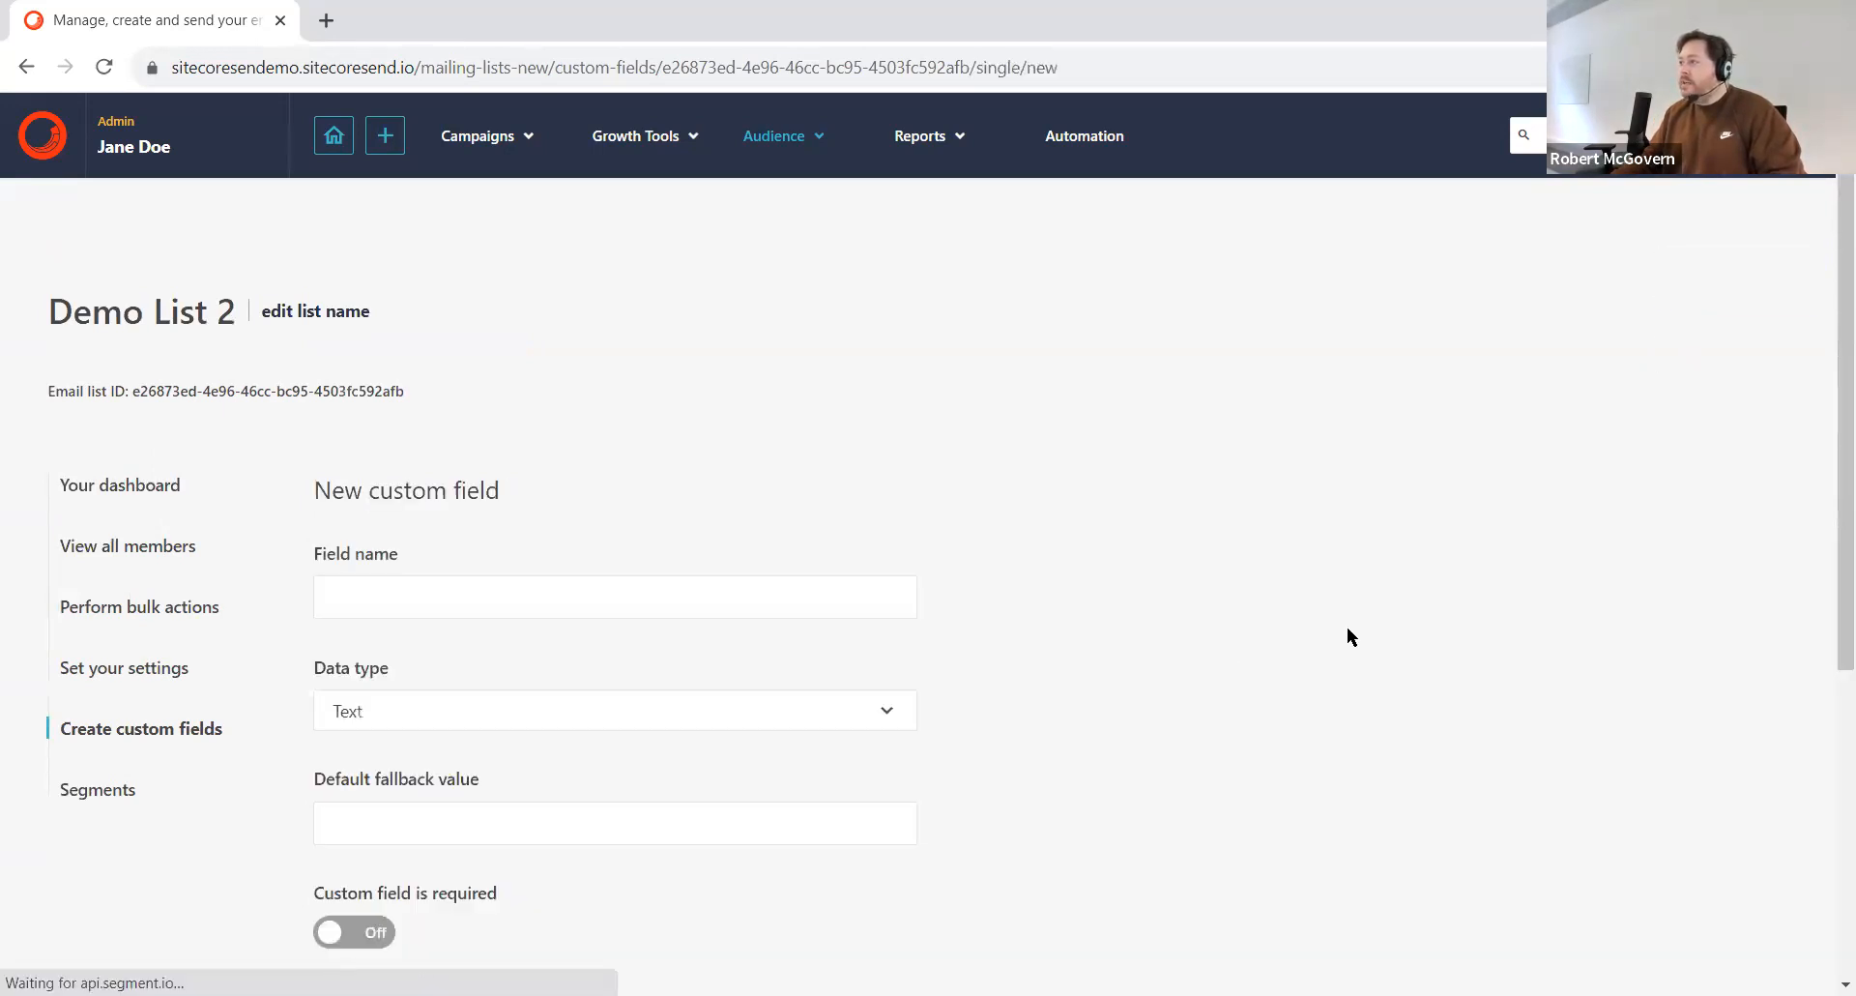
{"action": "scroll", "coordinate": [638, 420], "scroll_direction": "down", "scroll_amount": 3}
{"action": "left_click", "coordinate": [585, 352]}
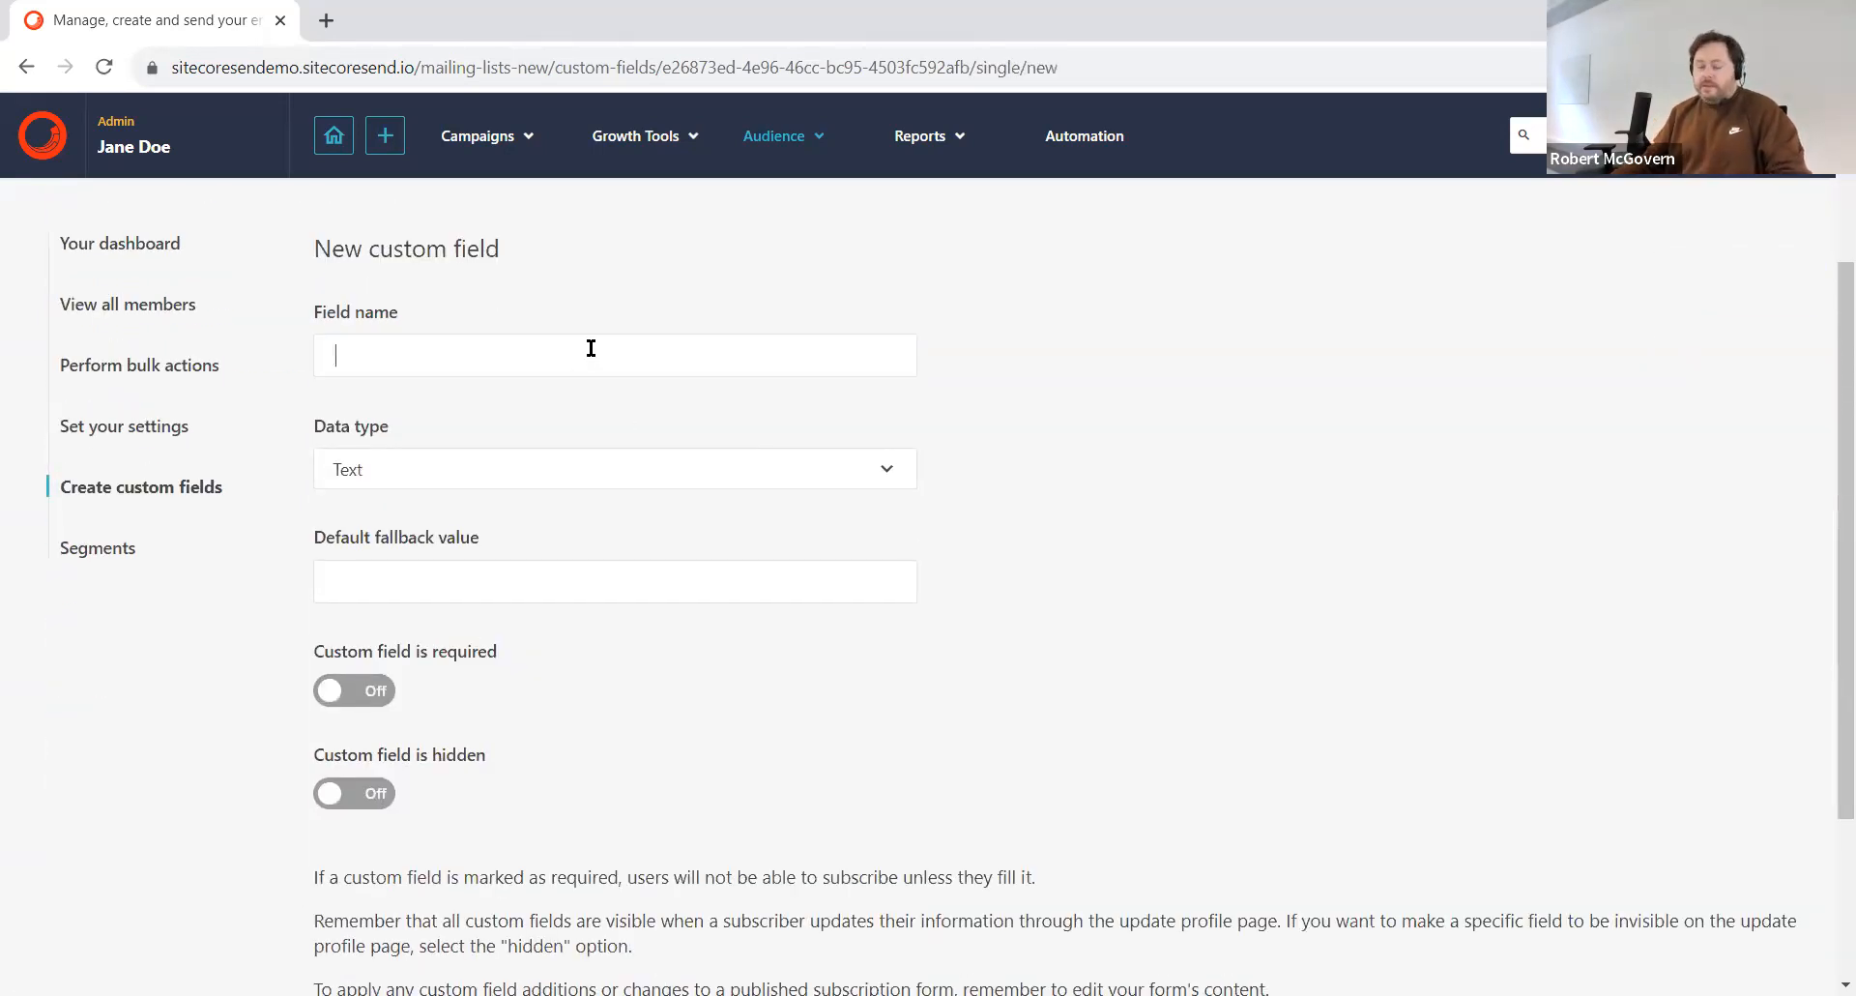
{"action": "type", "text": "Team"}
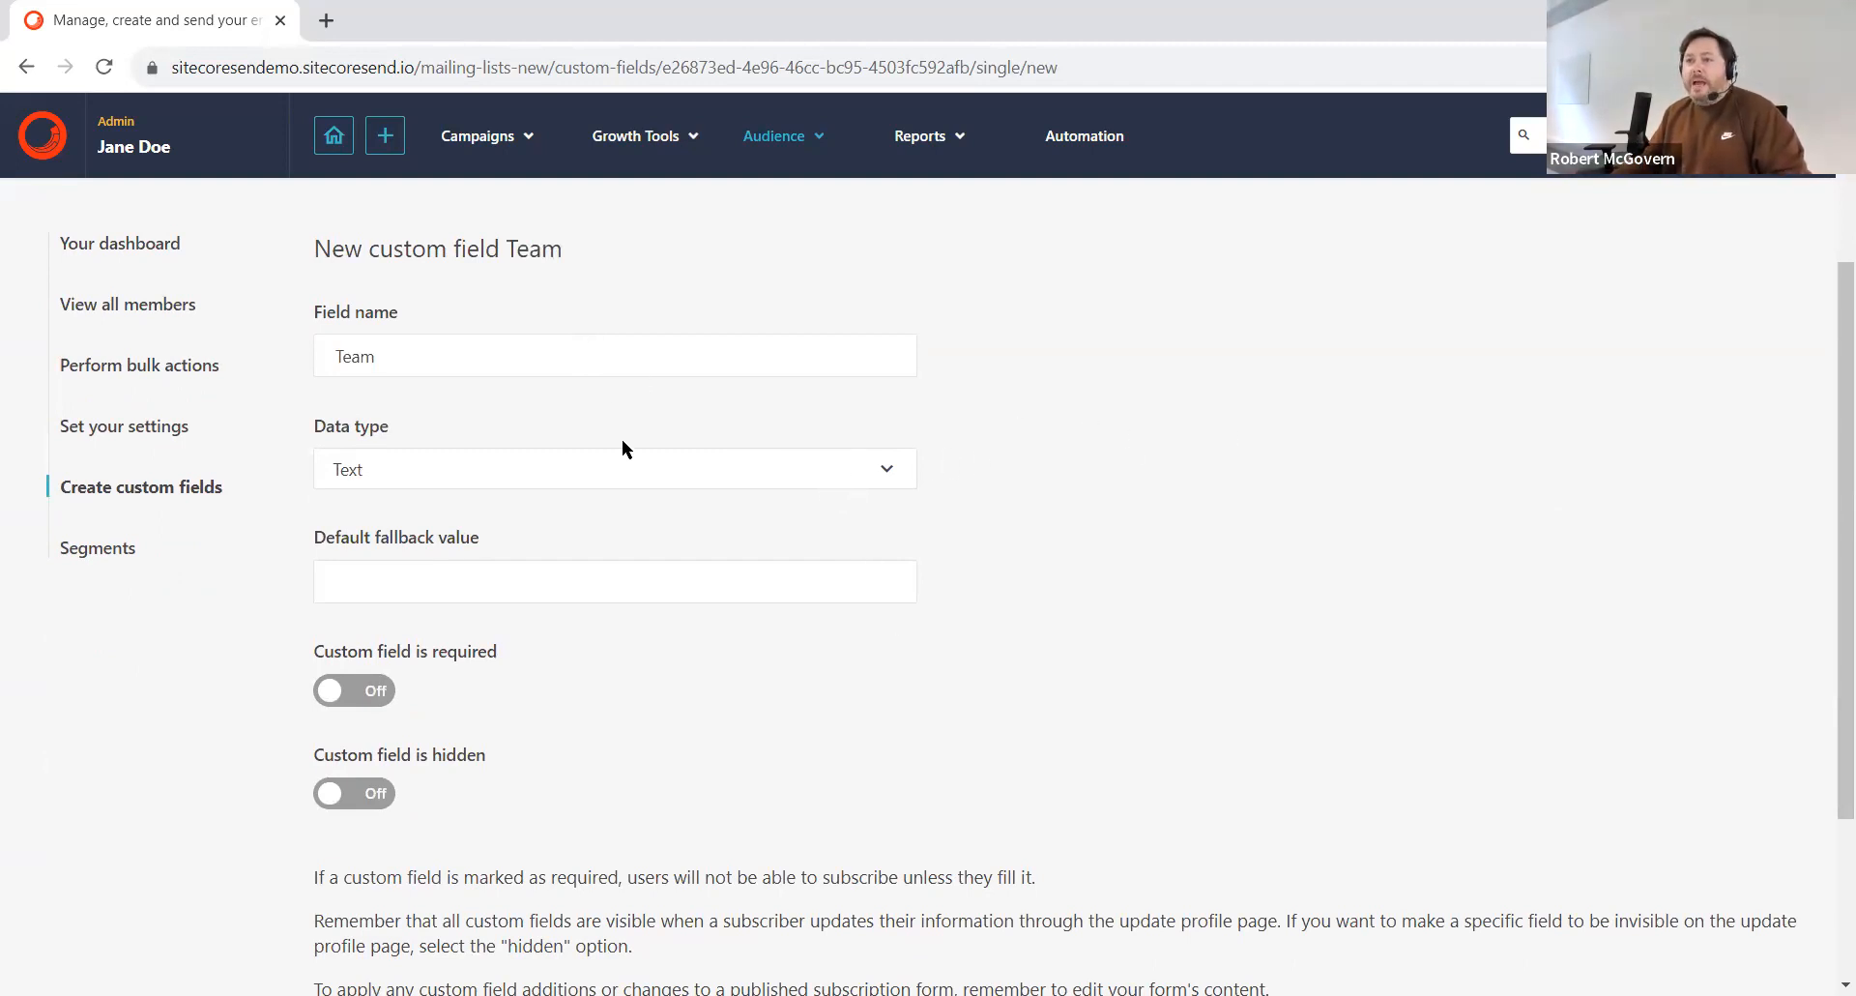
Step: Set the data type of the Team custom field to Single Select Dropdown
{"action": "left_click", "coordinate": [497, 481]}
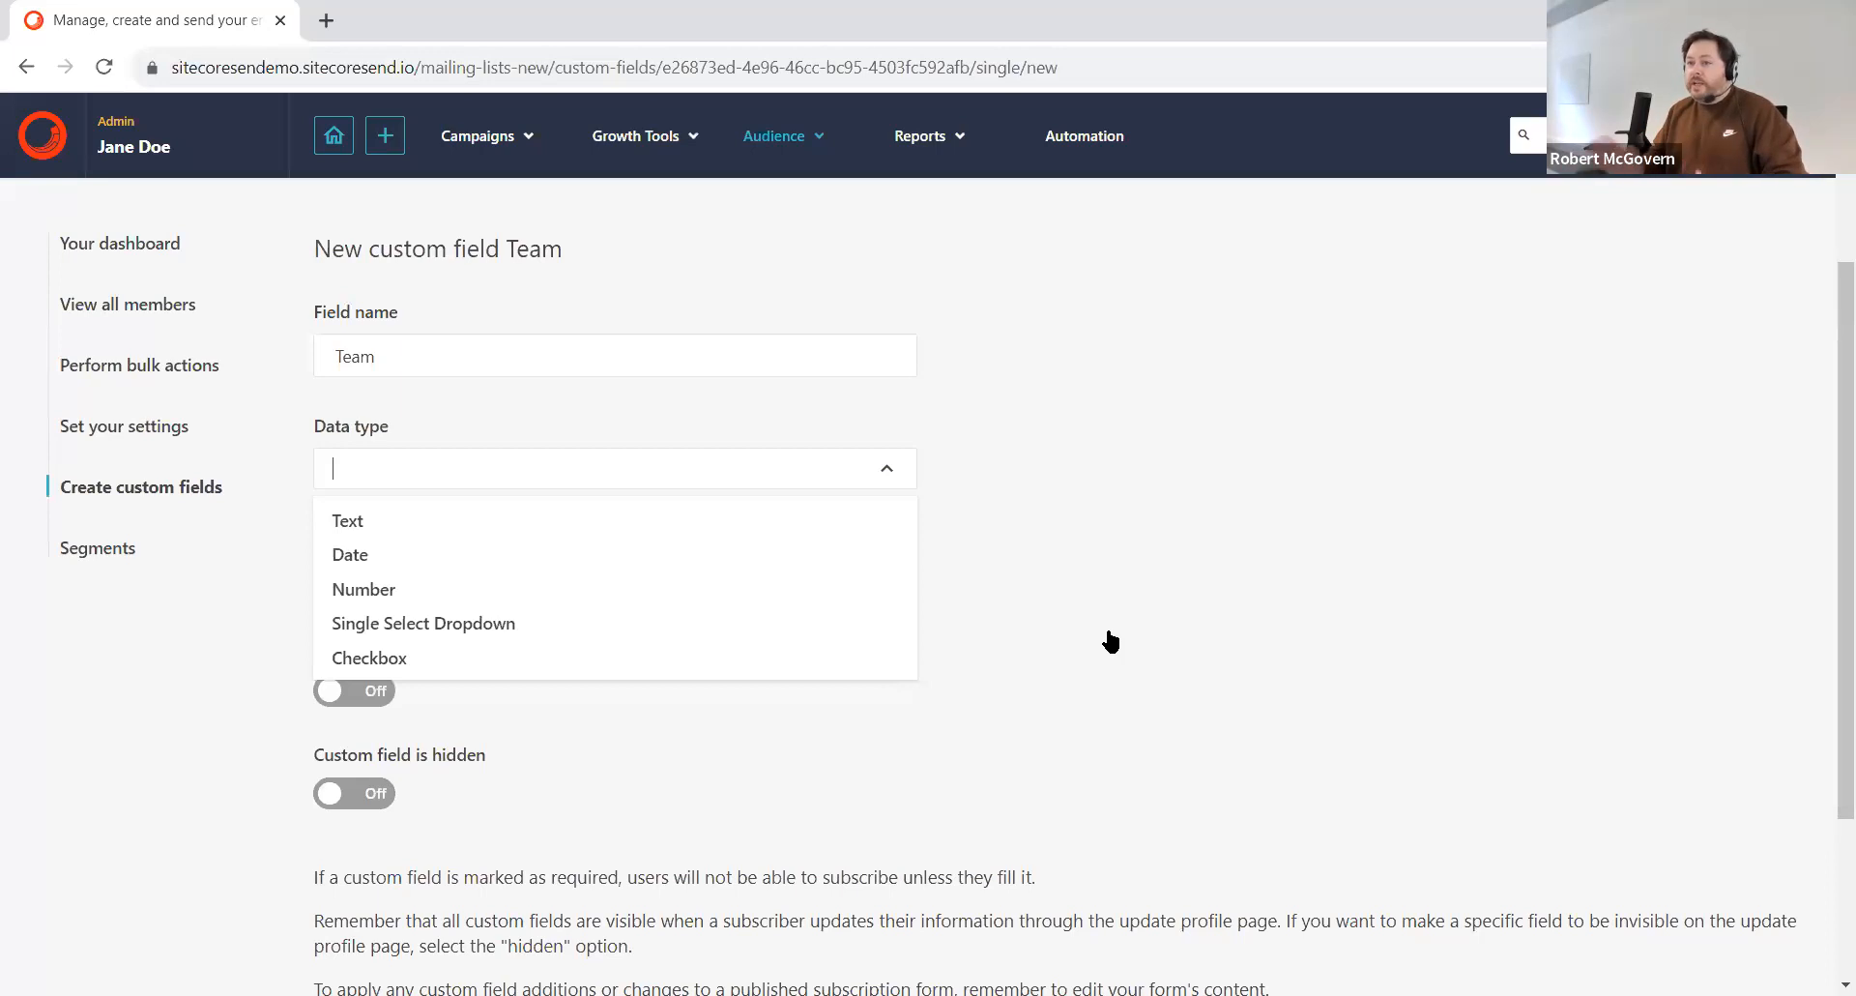
{"action": "left_click", "coordinate": [368, 518]}
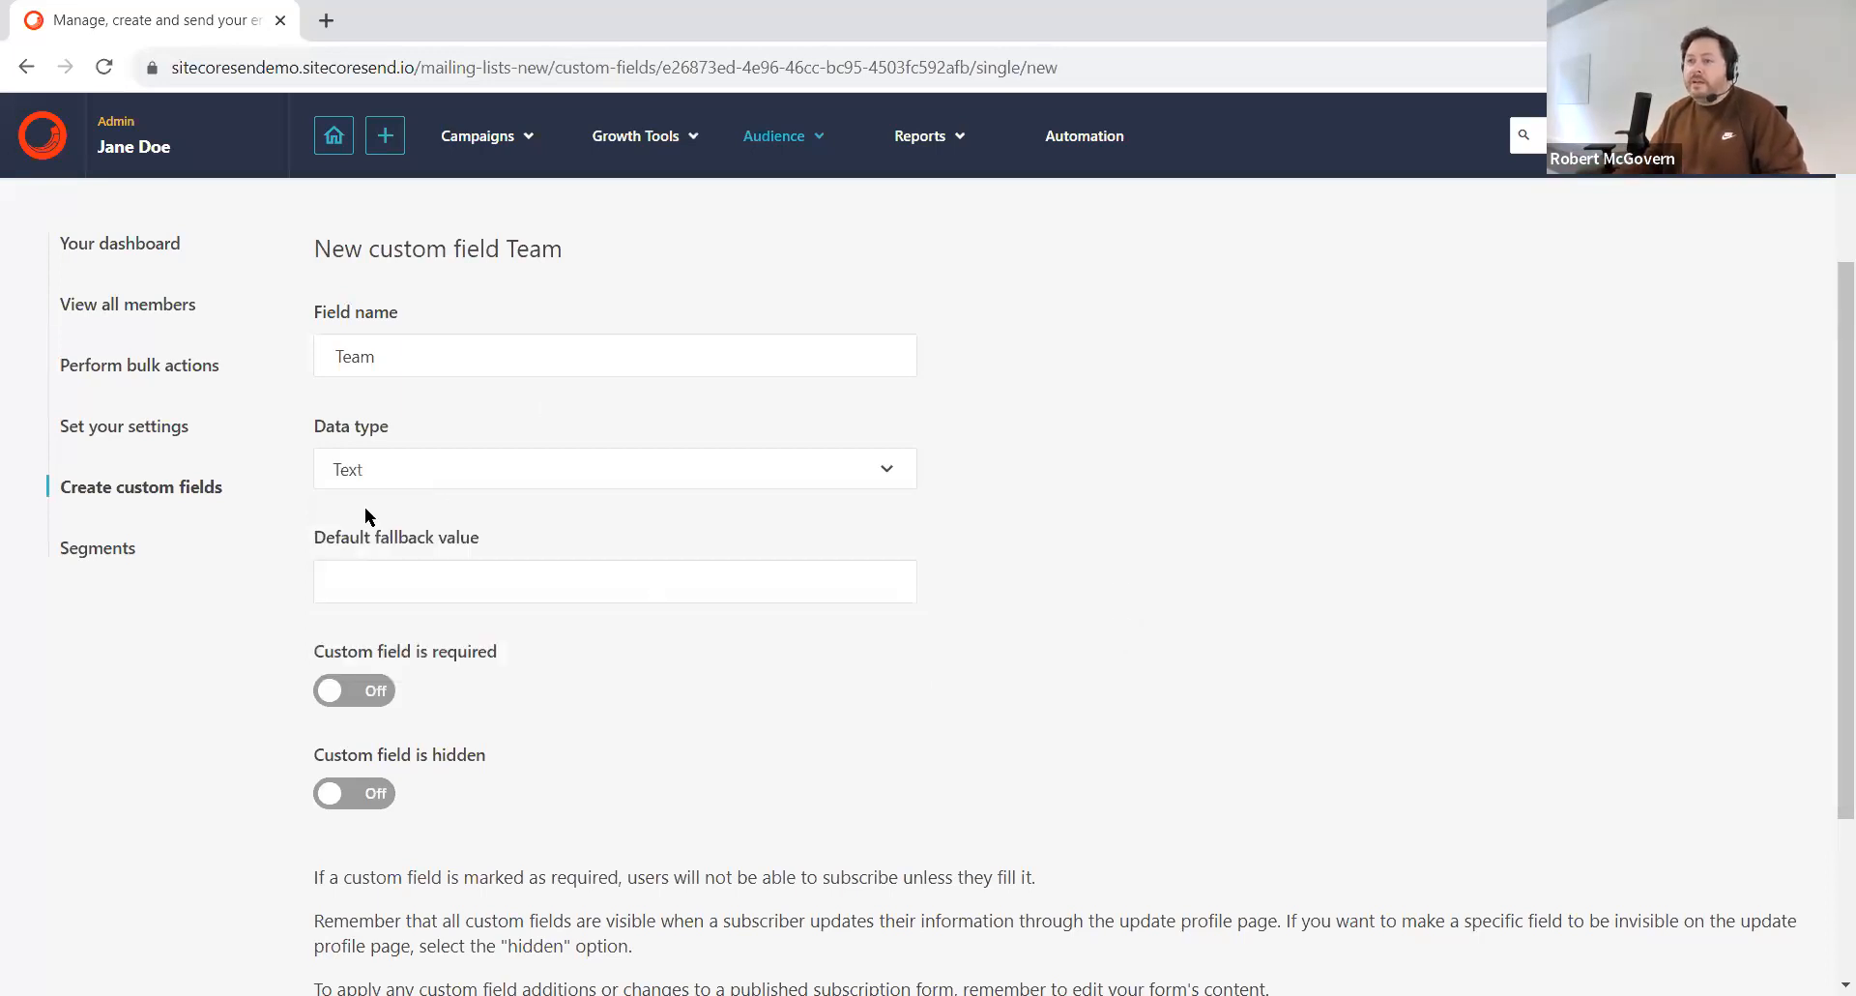
{"action": "scroll", "coordinate": [531, 551], "scroll_direction": "down", "scroll_amount": 1}
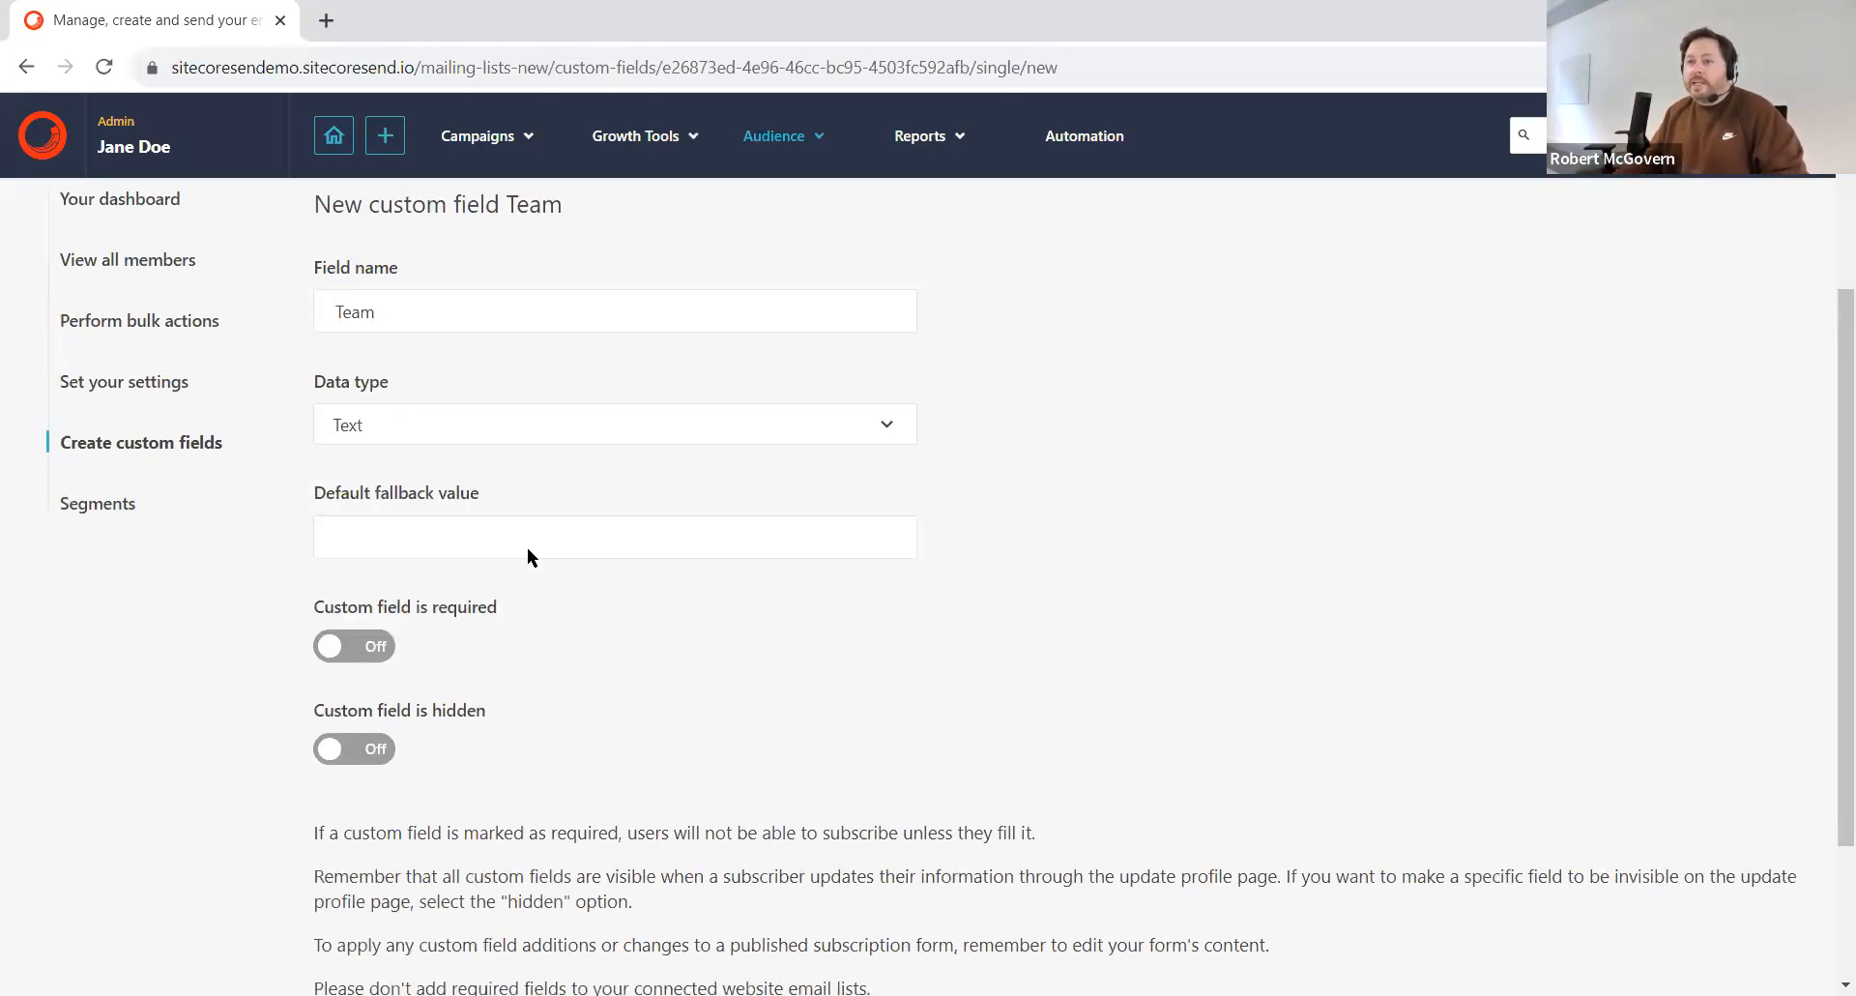
{"action": "scroll", "coordinate": [612, 610], "scroll_direction": "up", "scroll_amount": 1}
{"action": "left_click", "coordinate": [484, 472]}
{"action": "left_click", "coordinate": [462, 623]}
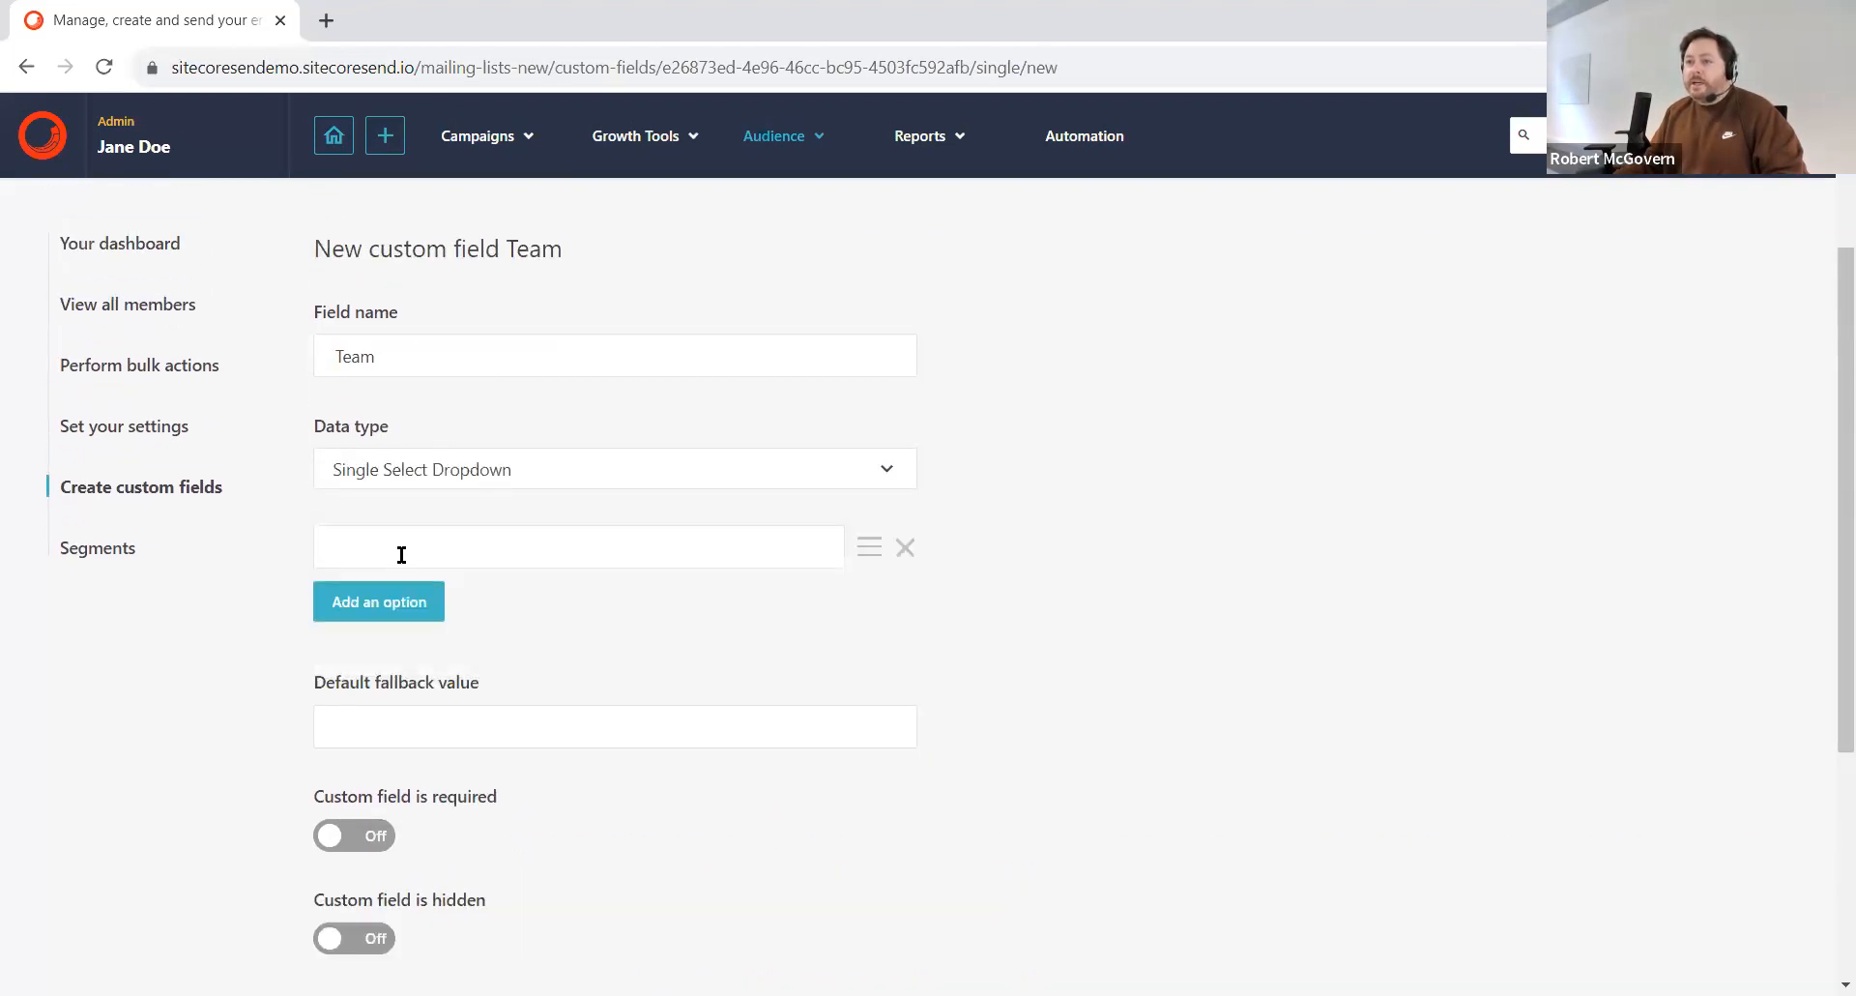
Step: Enter the dropdown options "Experience", "Engineering" and "Delivery" for the Team field
{"action": "type", "text": "Experience"}
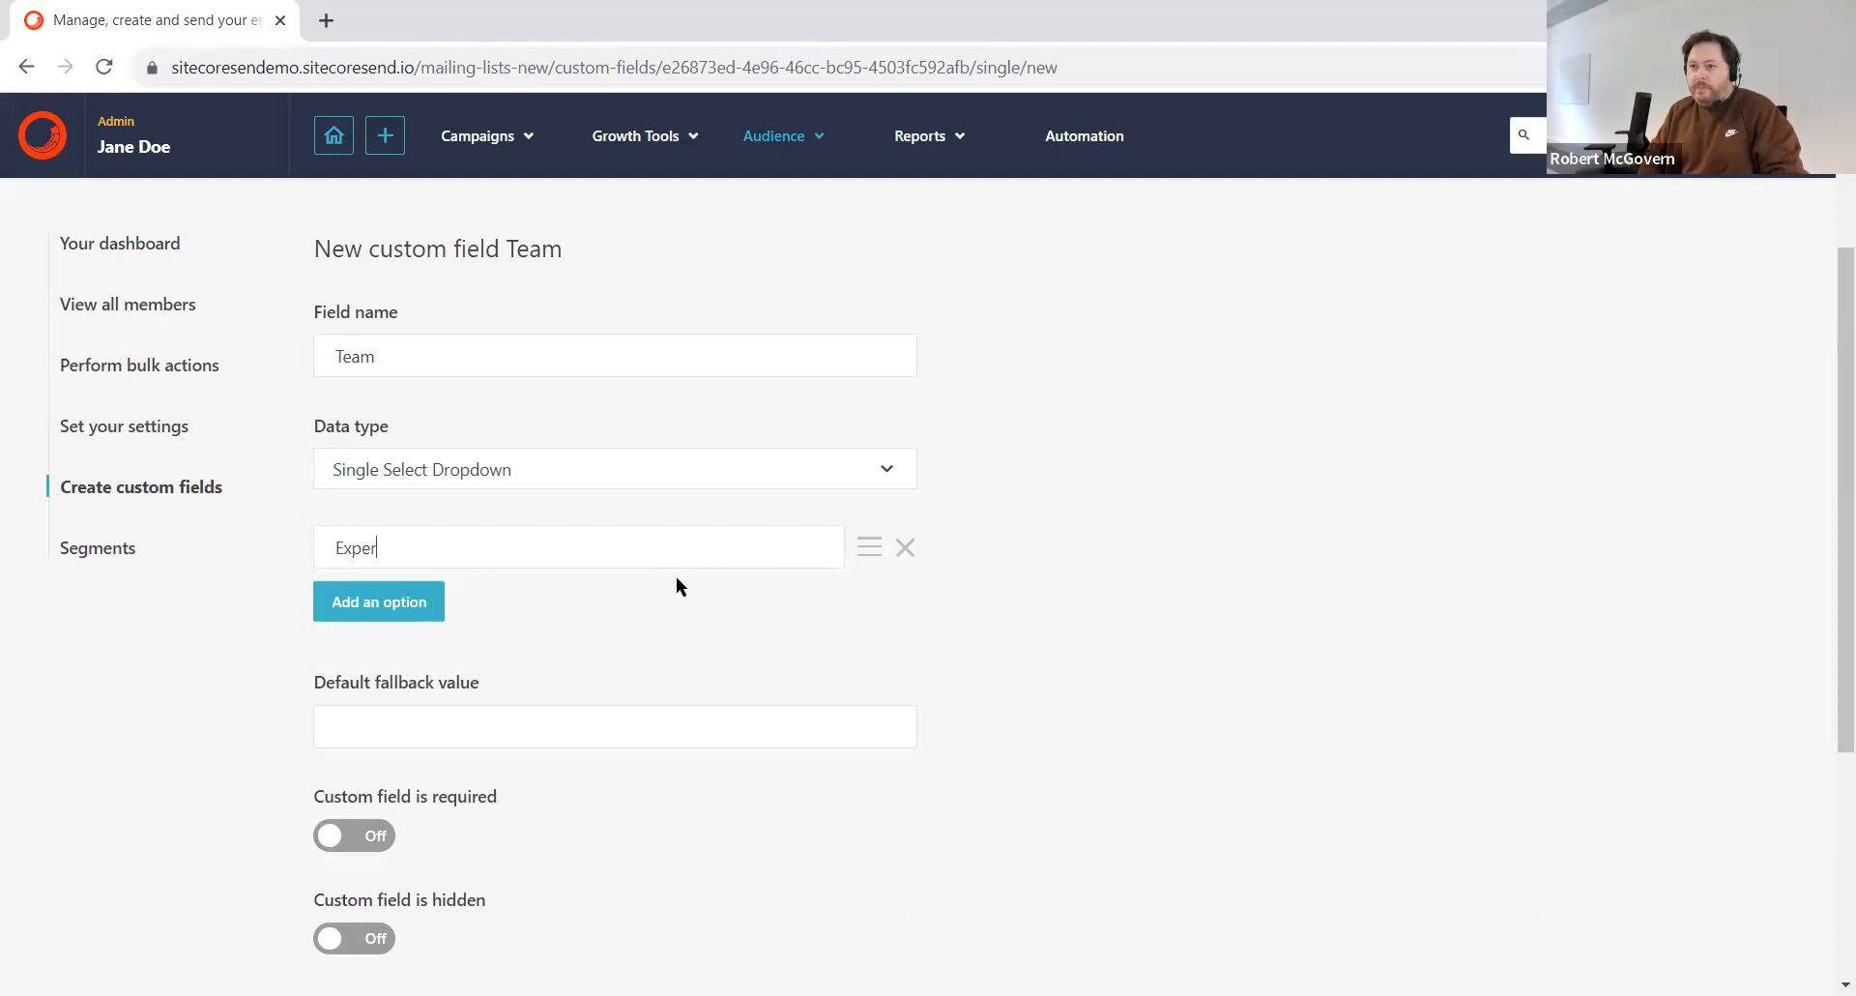
{"action": "left_click", "coordinate": [369, 604]}
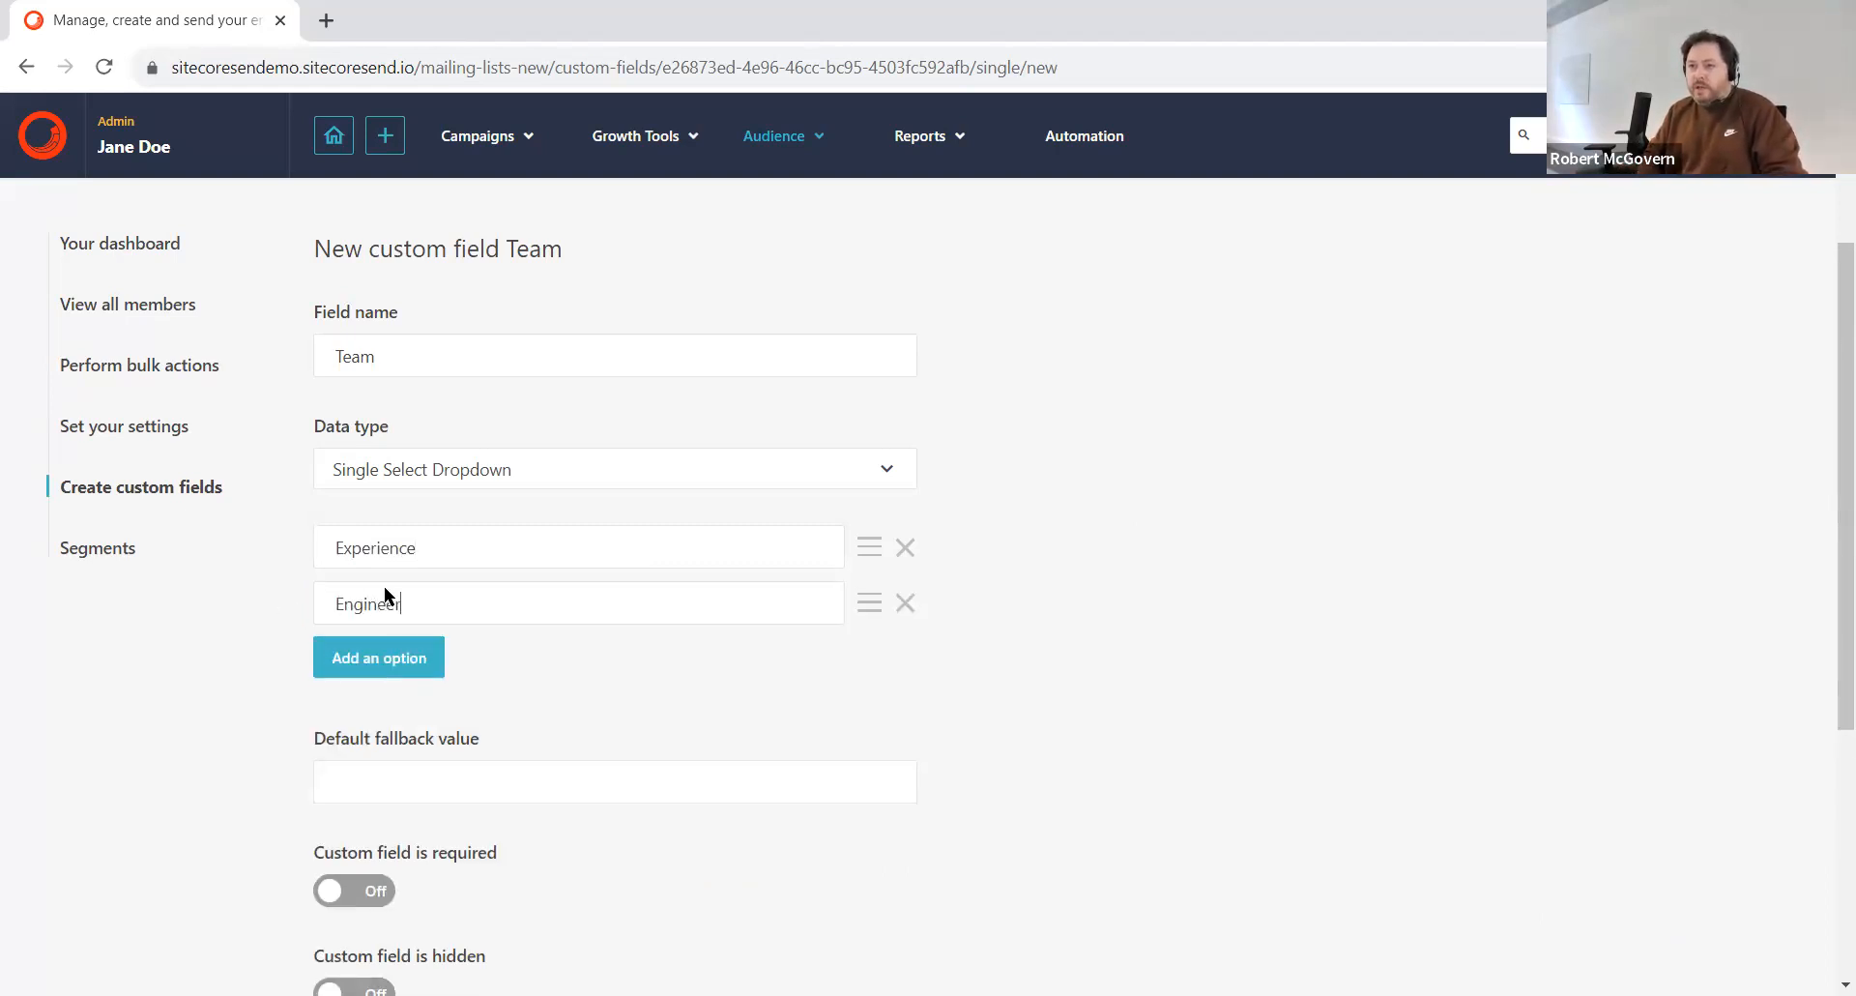
{"action": "left_click", "coordinate": [341, 654]}
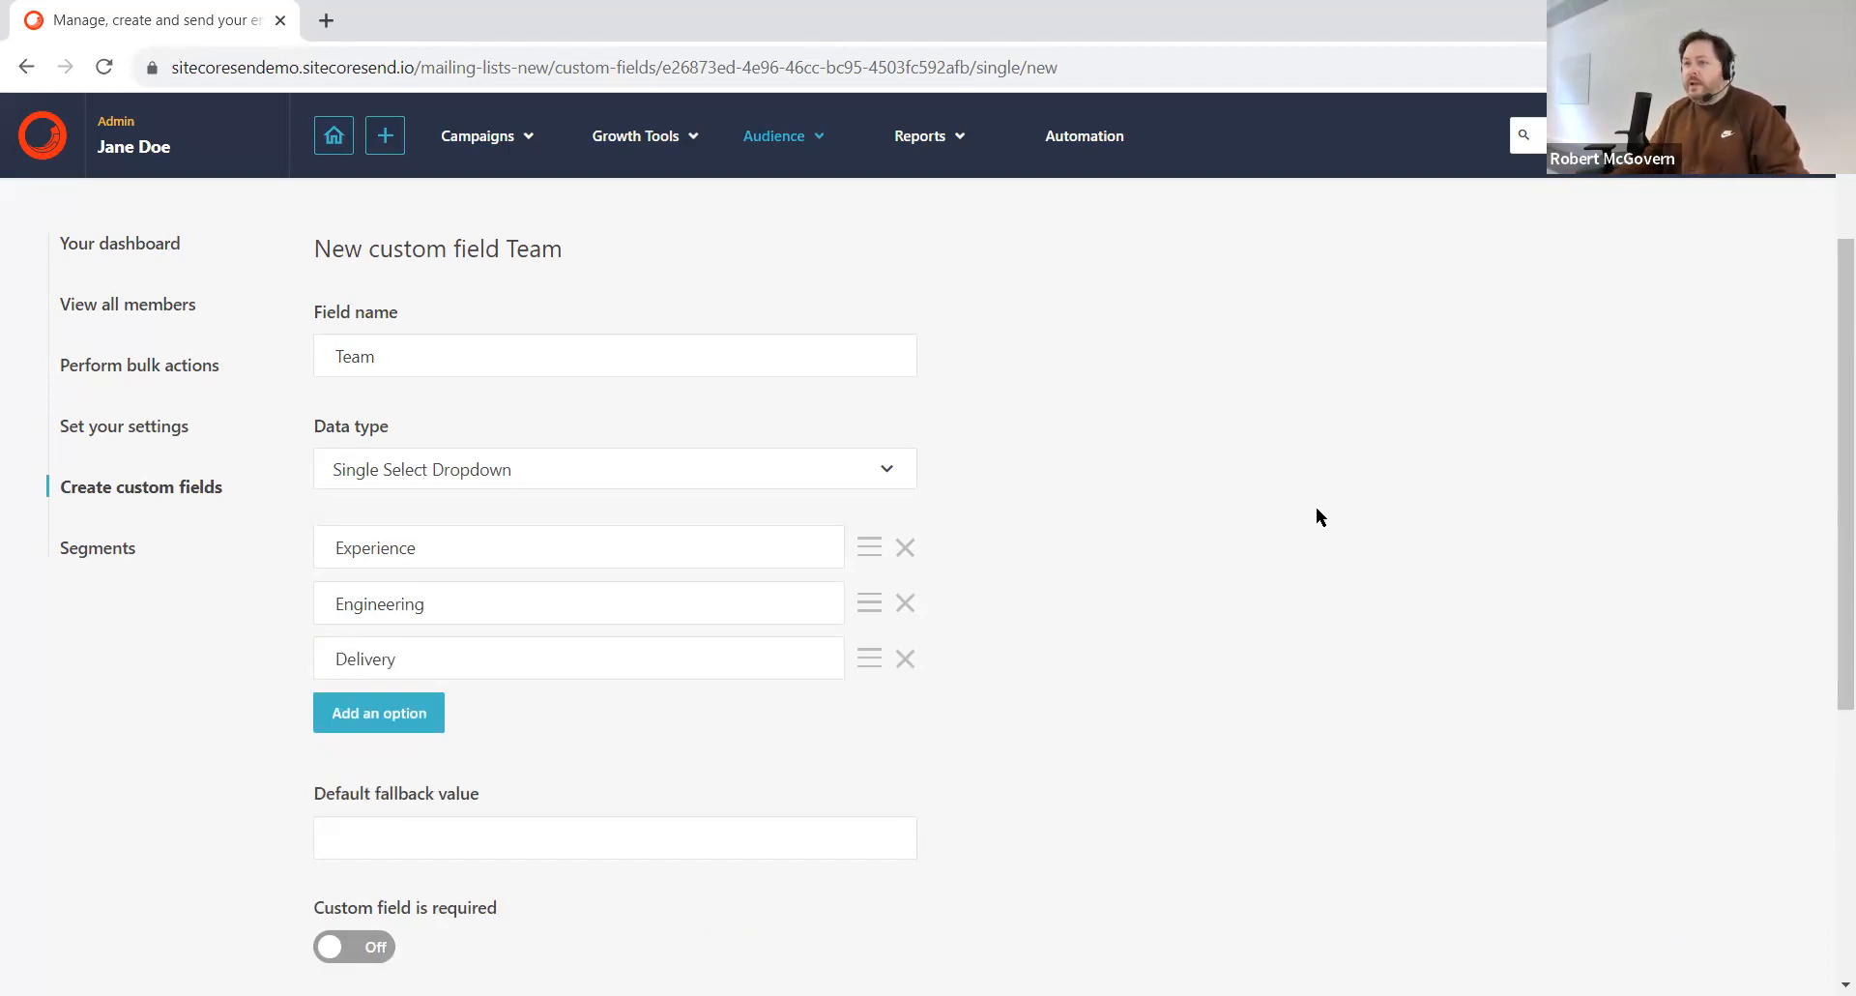
Step: Save the Team custom field with its required and hidden options left off
{"action": "scroll", "coordinate": [1315, 507], "scroll_direction": "down", "scroll_amount": 5}
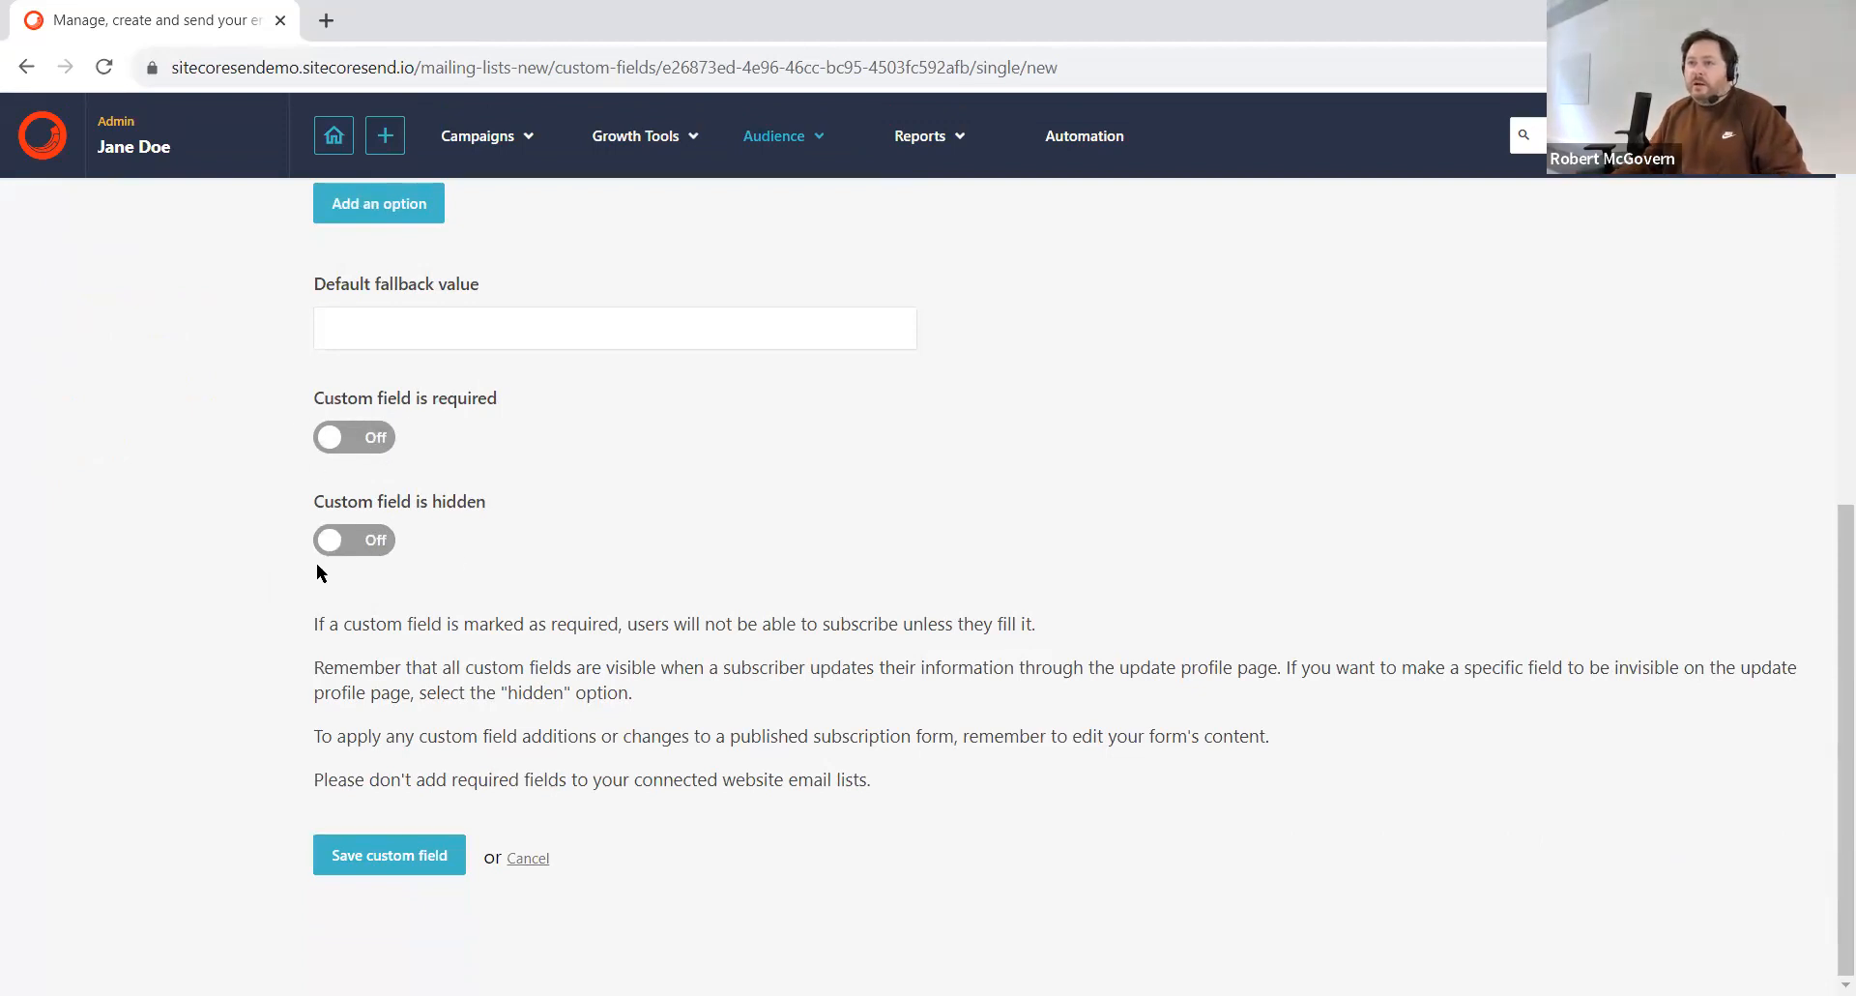
{"action": "left_click", "coordinate": [360, 864]}
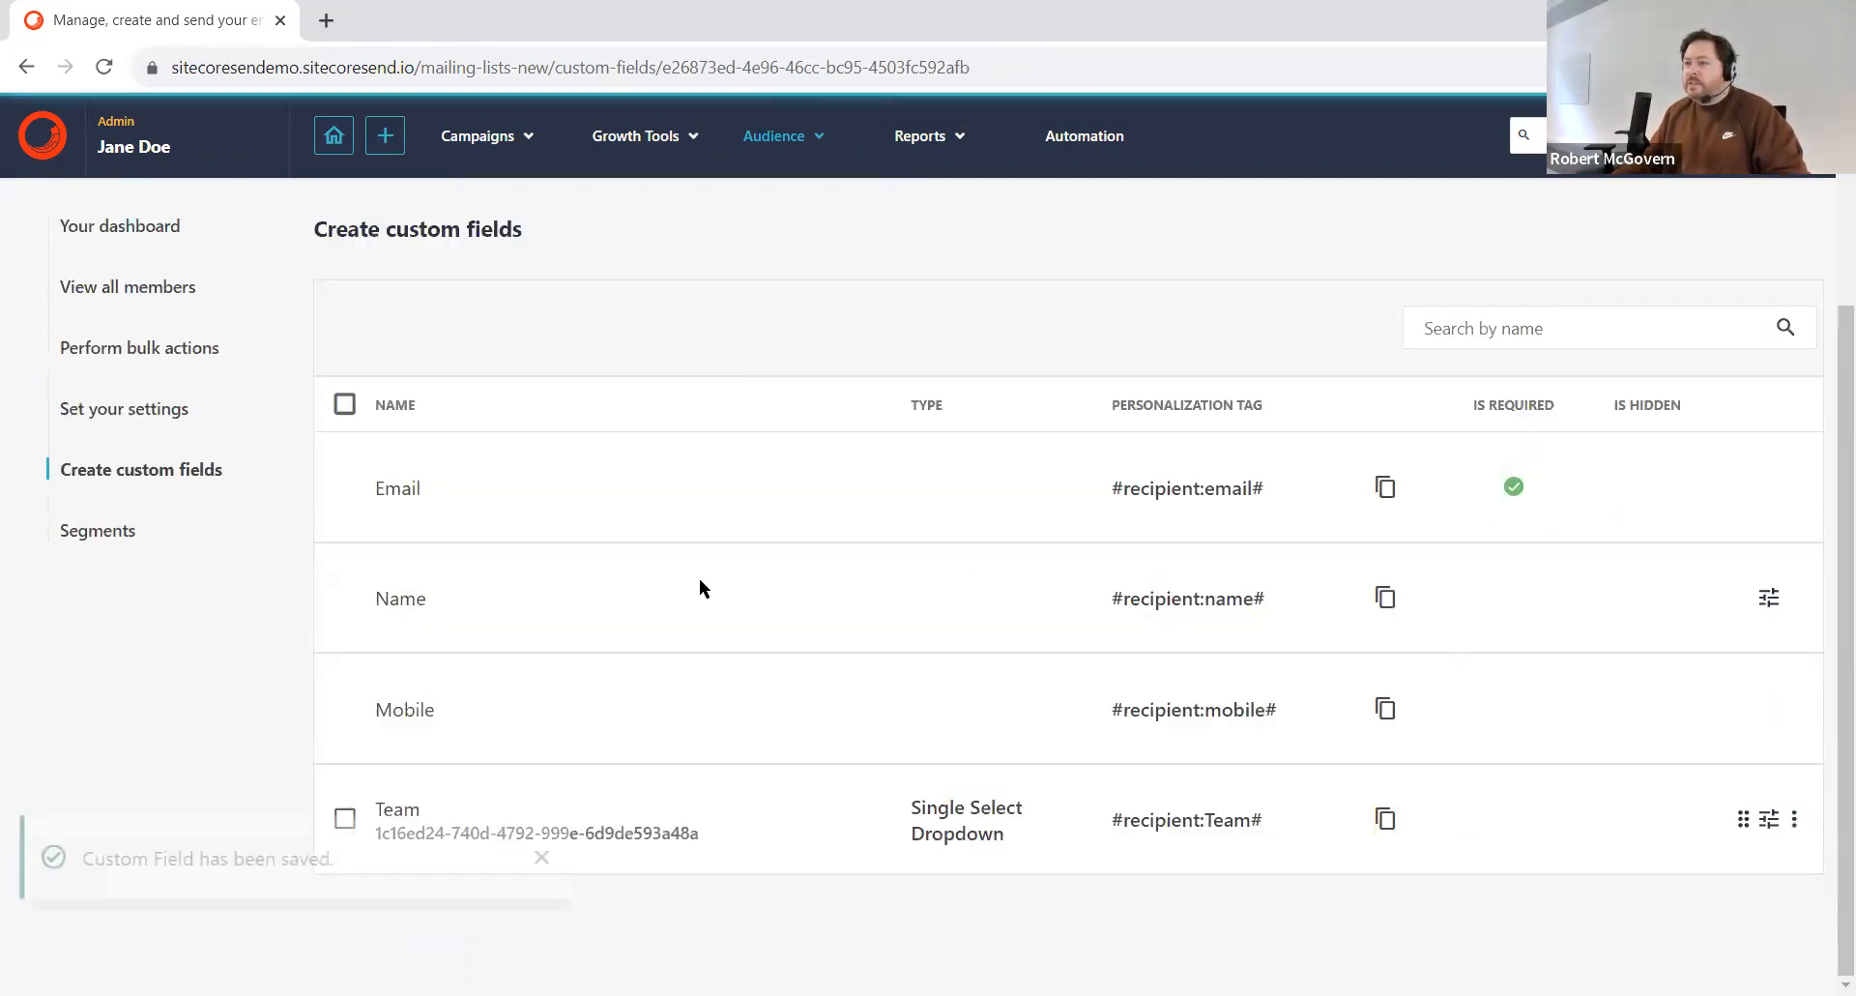
{"action": "left_click", "coordinate": [565, 859]}
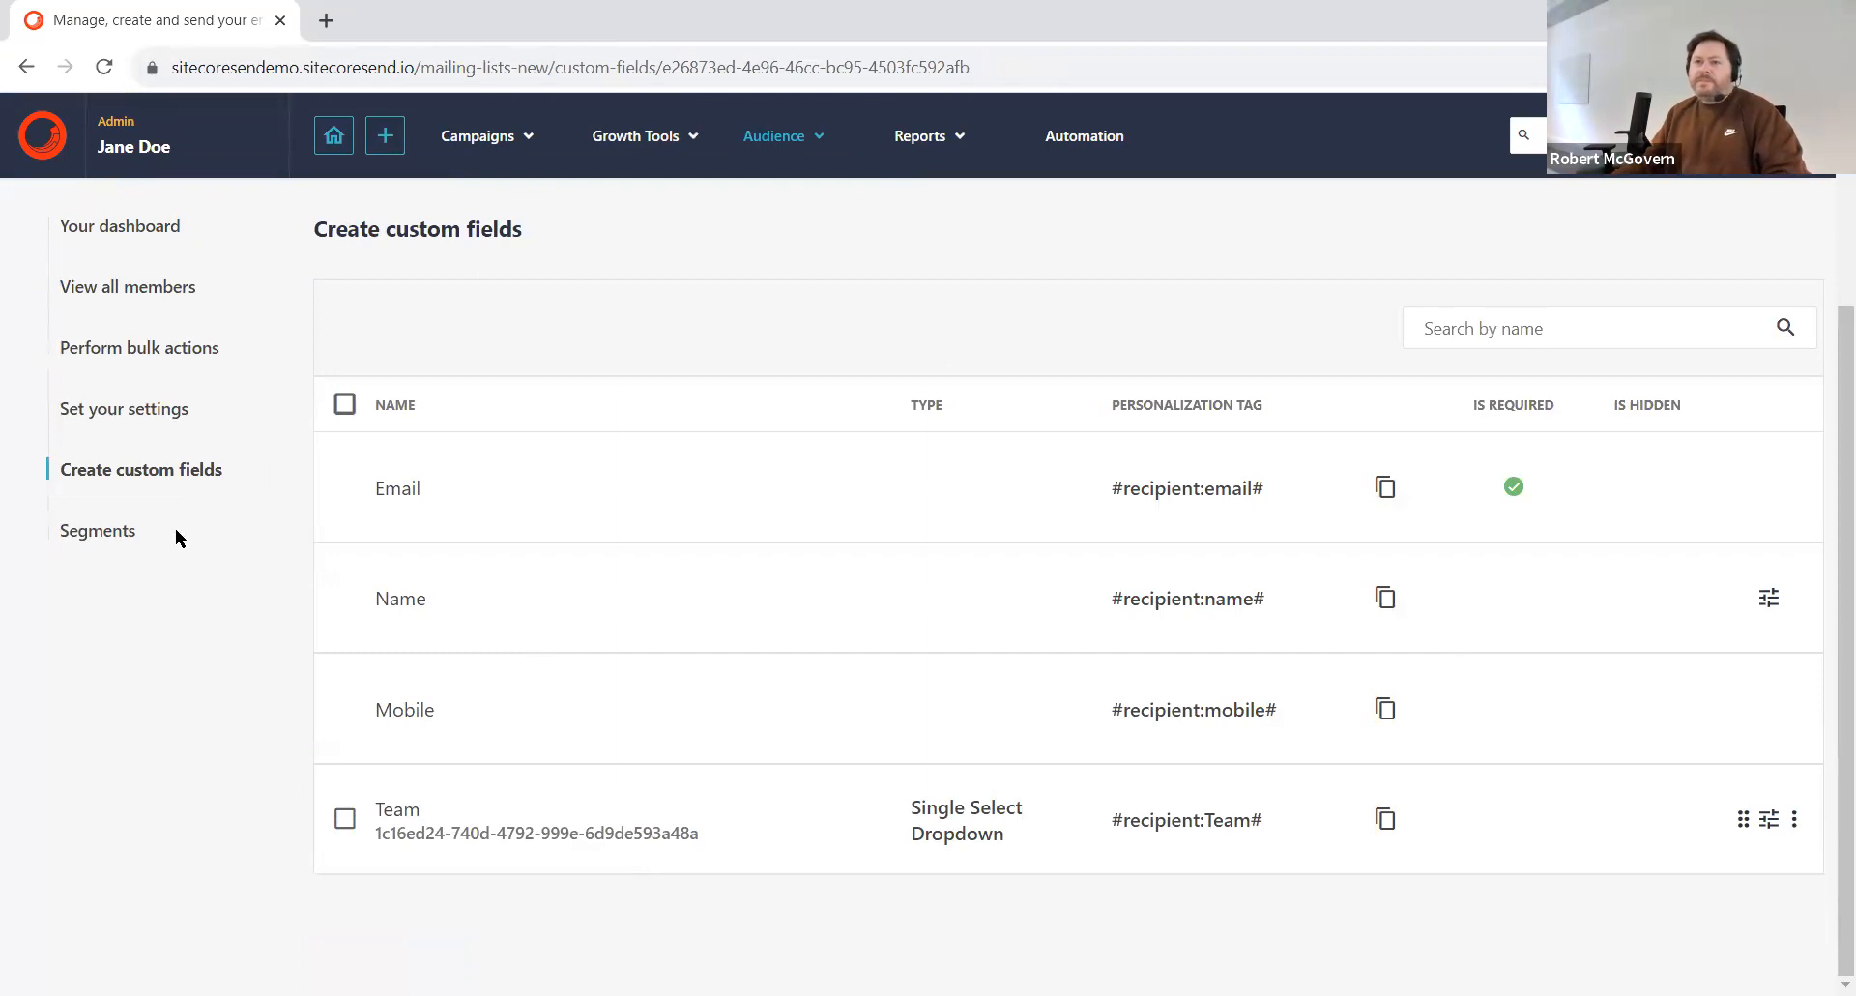
Step: Check the members page of Demo List 2 and look through its available bulk actions
{"action": "scroll", "coordinate": [177, 537], "scroll_direction": "up", "scroll_amount": 3}
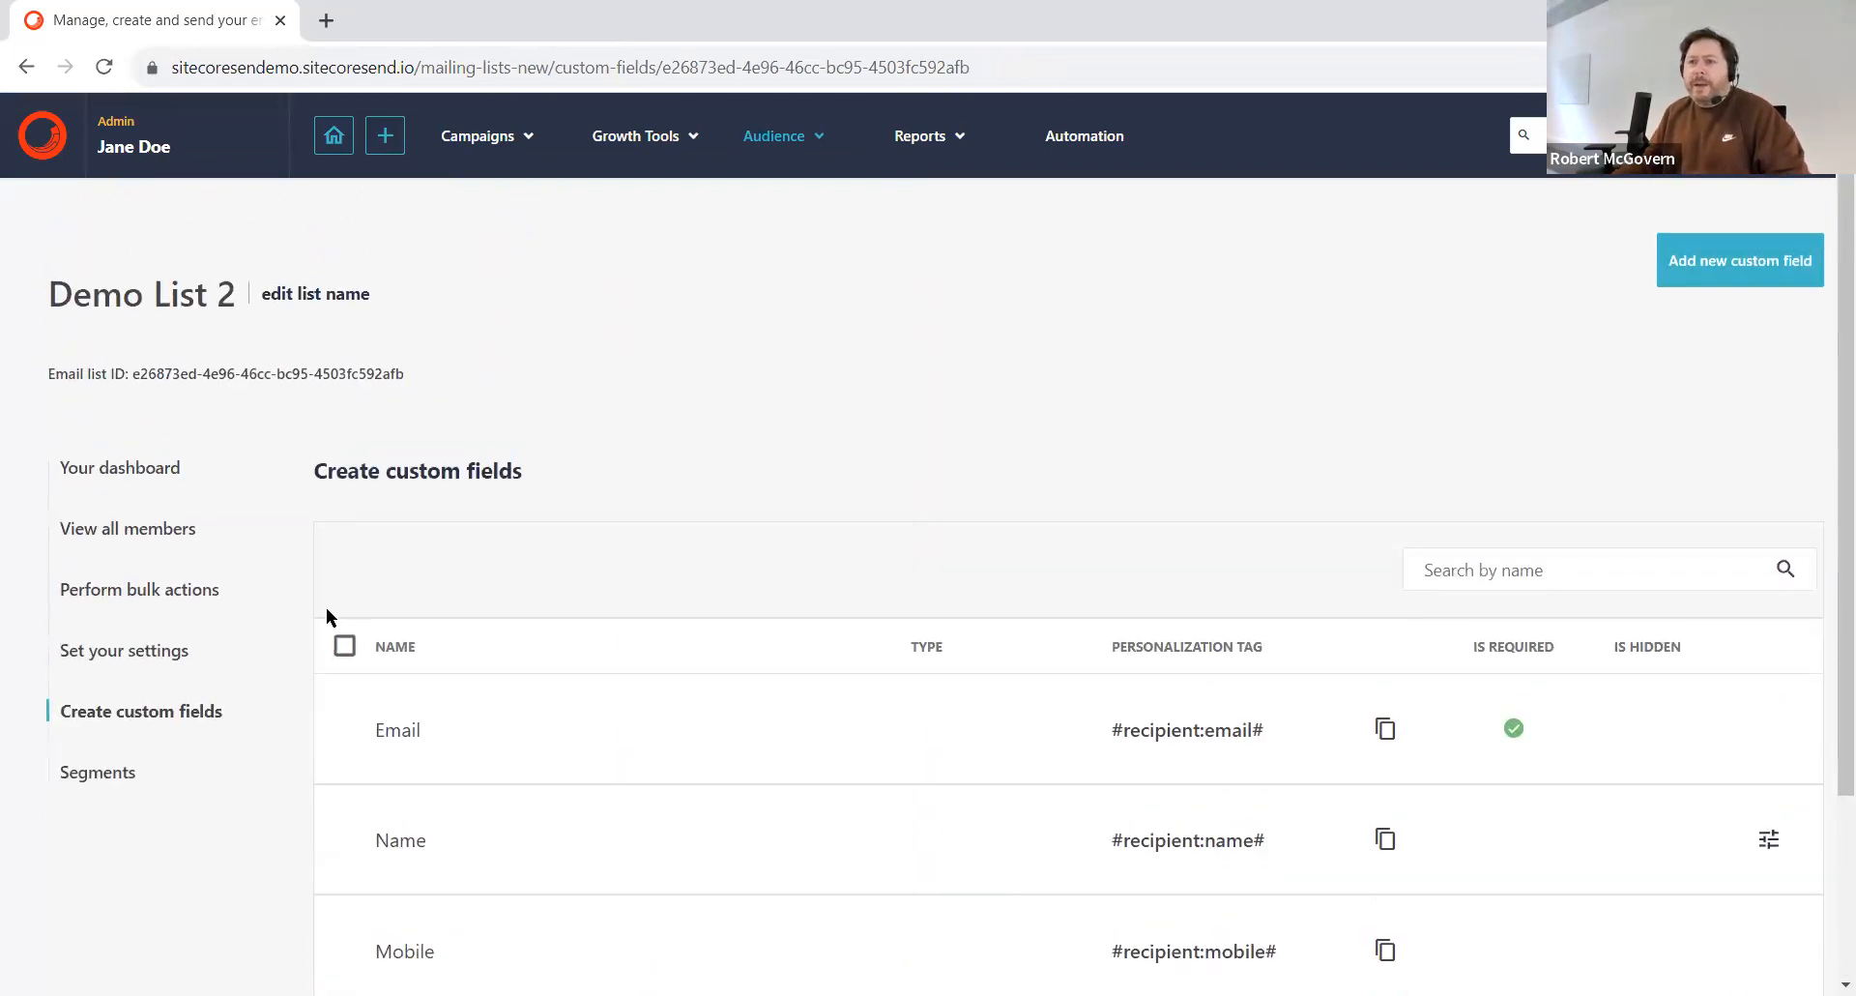
{"action": "left_click", "coordinate": [160, 533]}
{"action": "scroll", "coordinate": [1185, 634], "scroll_direction": "down", "scroll_amount": 2}
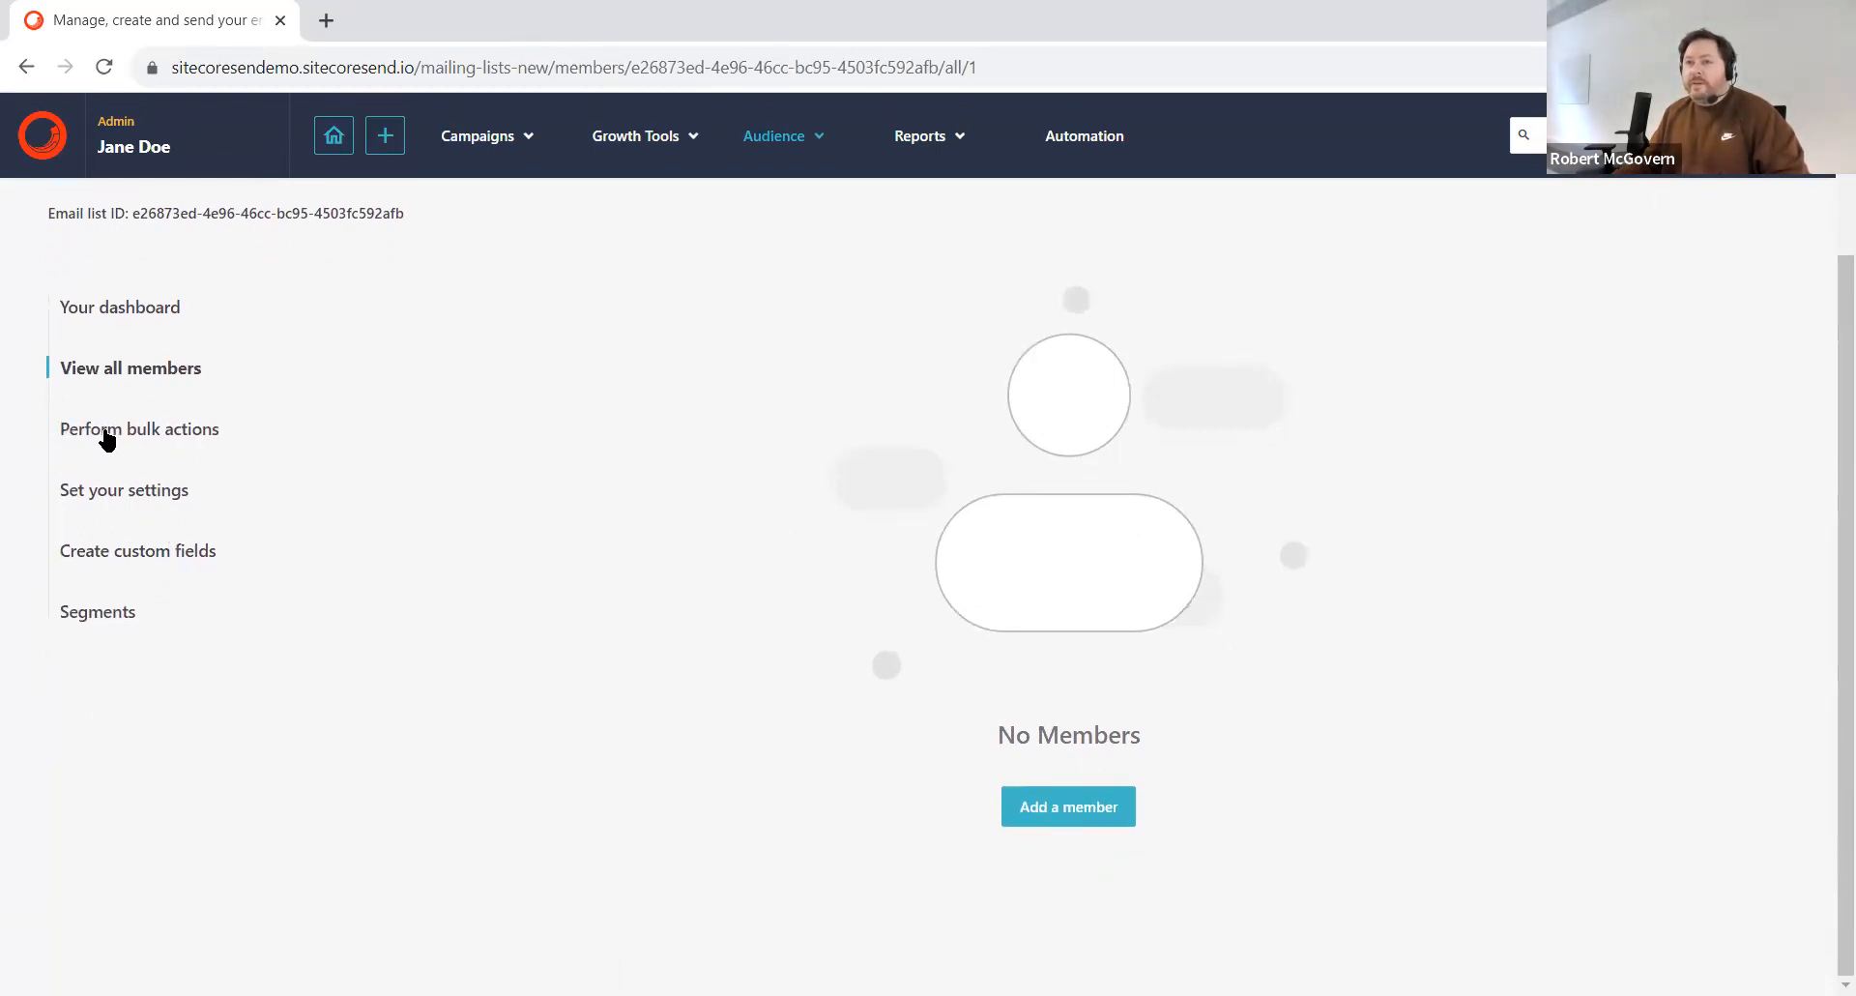
{"action": "left_click", "coordinate": [106, 435]}
{"action": "scroll", "coordinate": [290, 580], "scroll_direction": "down", "scroll_amount": 3}
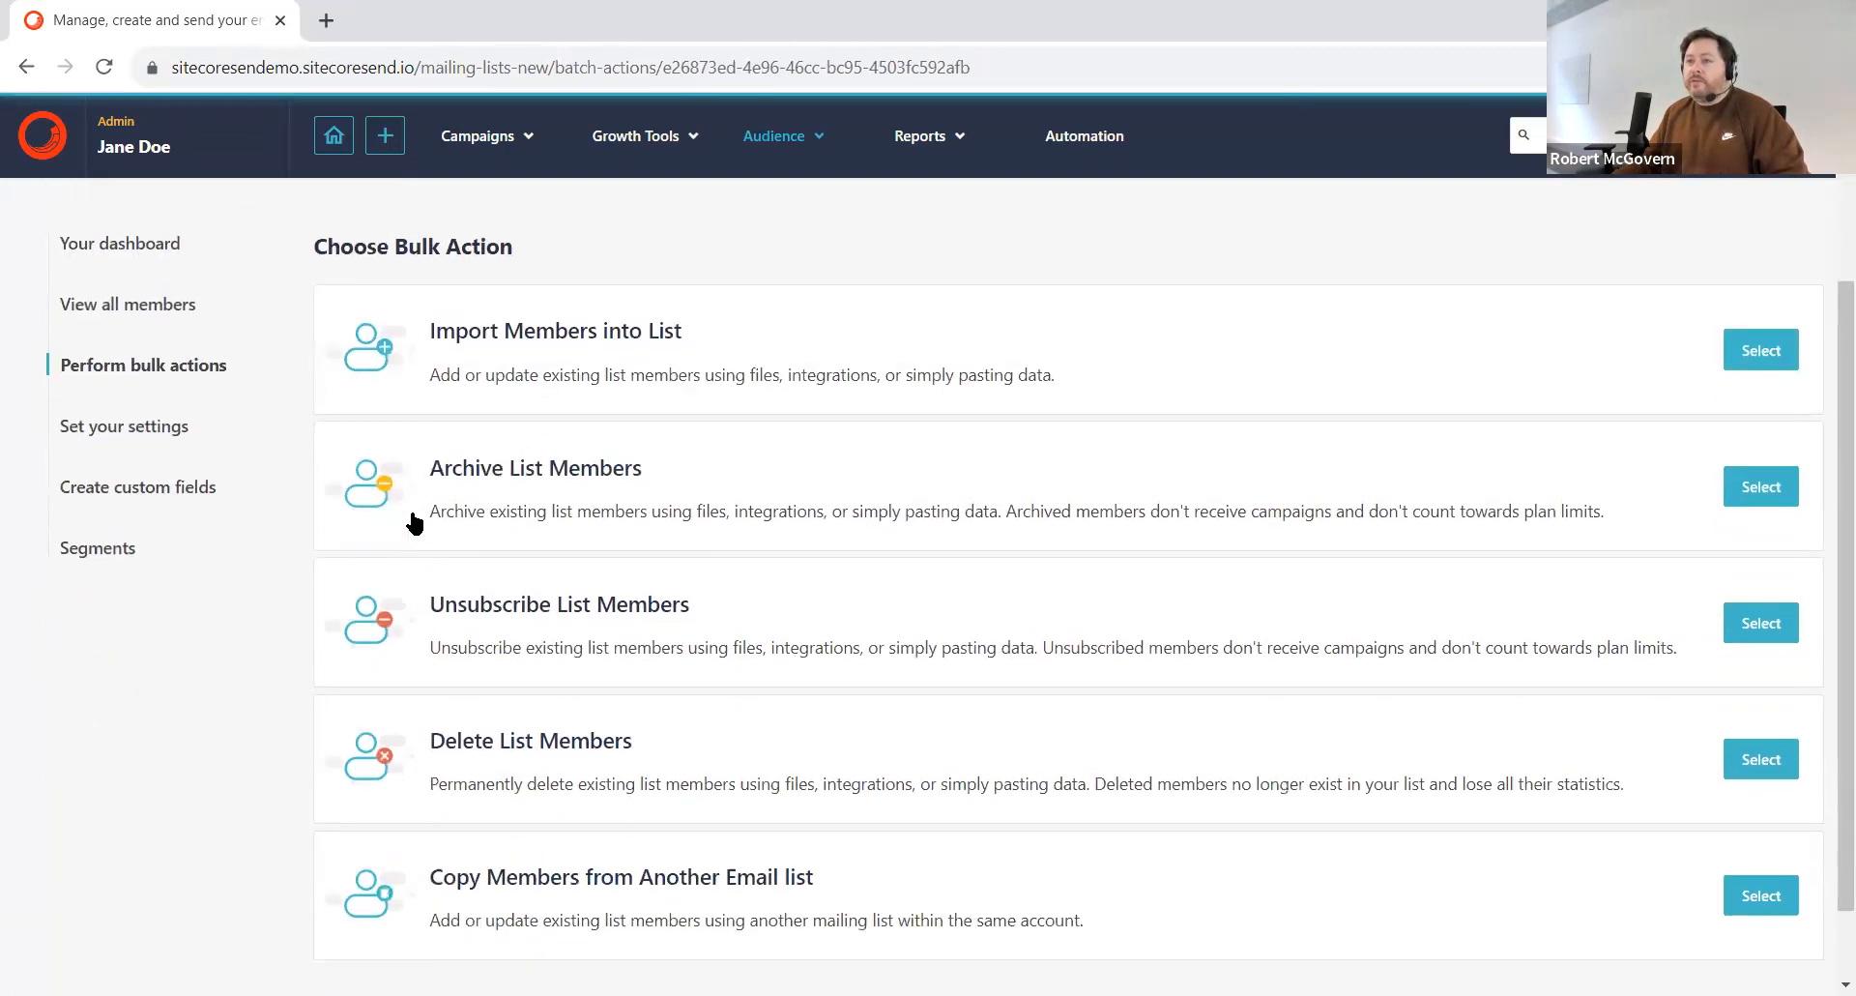
{"action": "scroll", "coordinate": [435, 503], "scroll_direction": "up", "scroll_amount": 1}
{"action": "scroll", "coordinate": [454, 348], "scroll_direction": "down", "scroll_amount": 2}
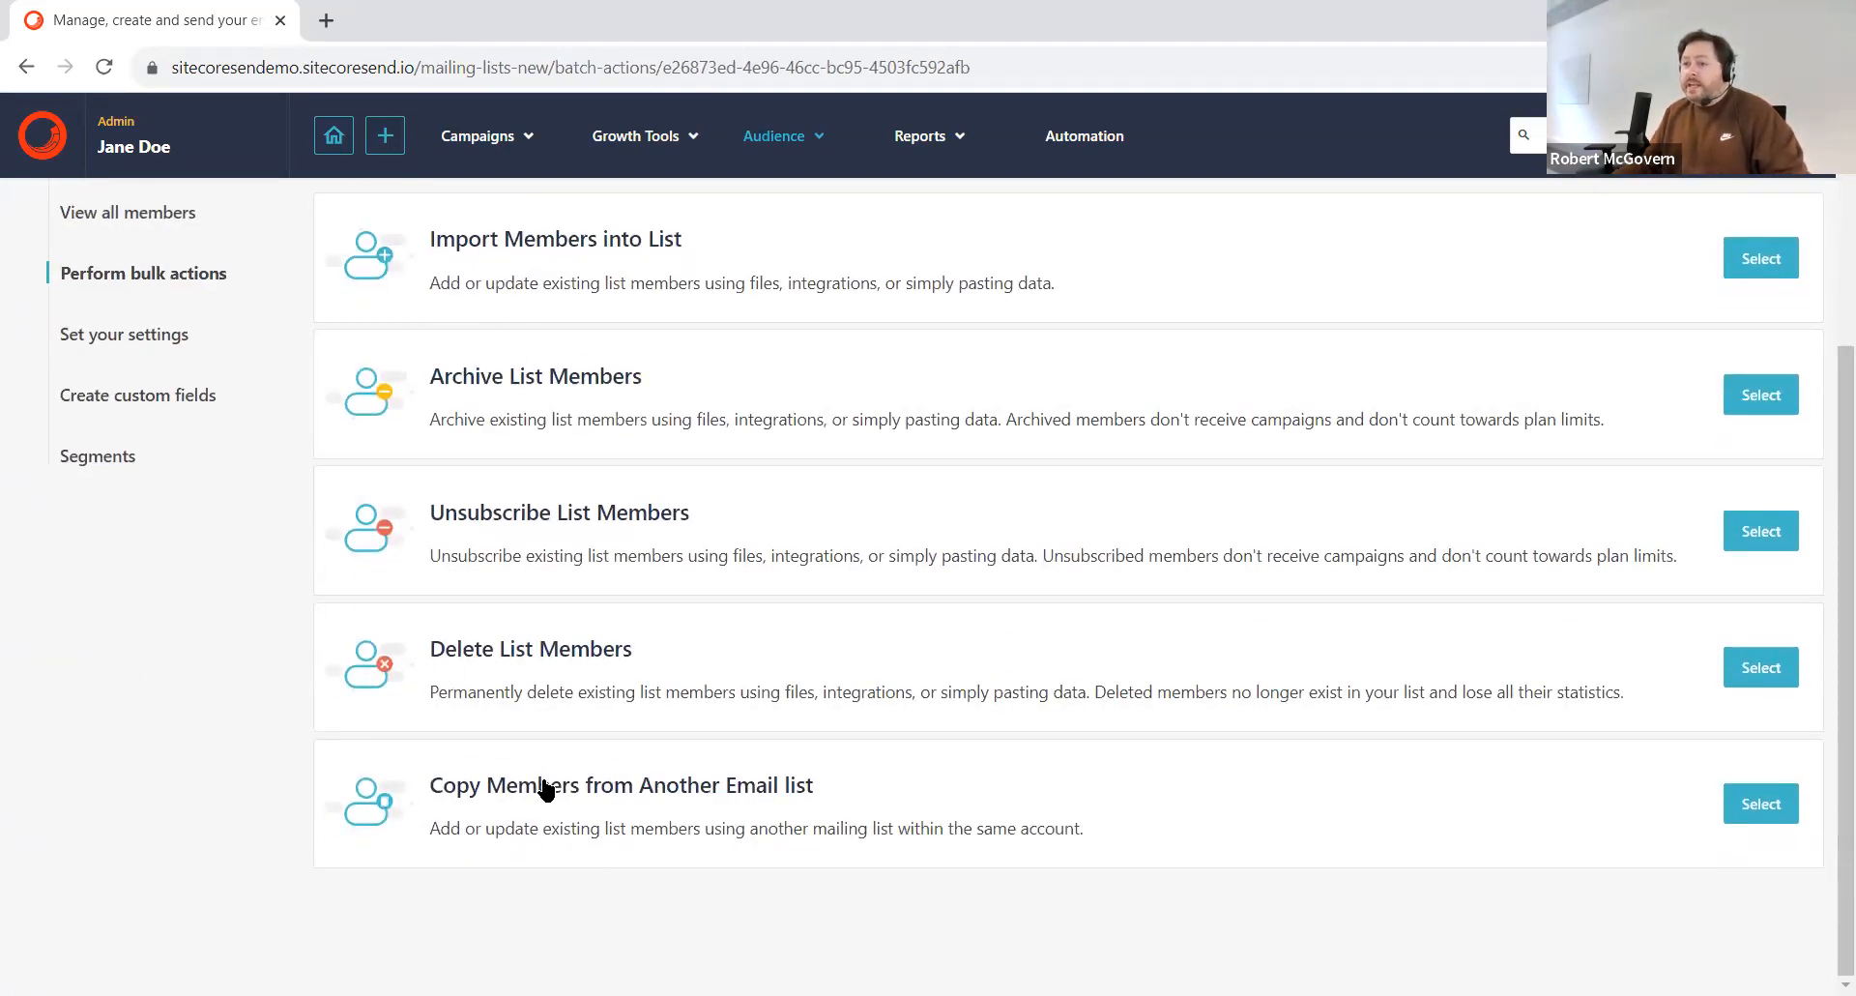
{"action": "scroll", "coordinate": [547, 788], "scroll_direction": "up", "scroll_amount": 3}
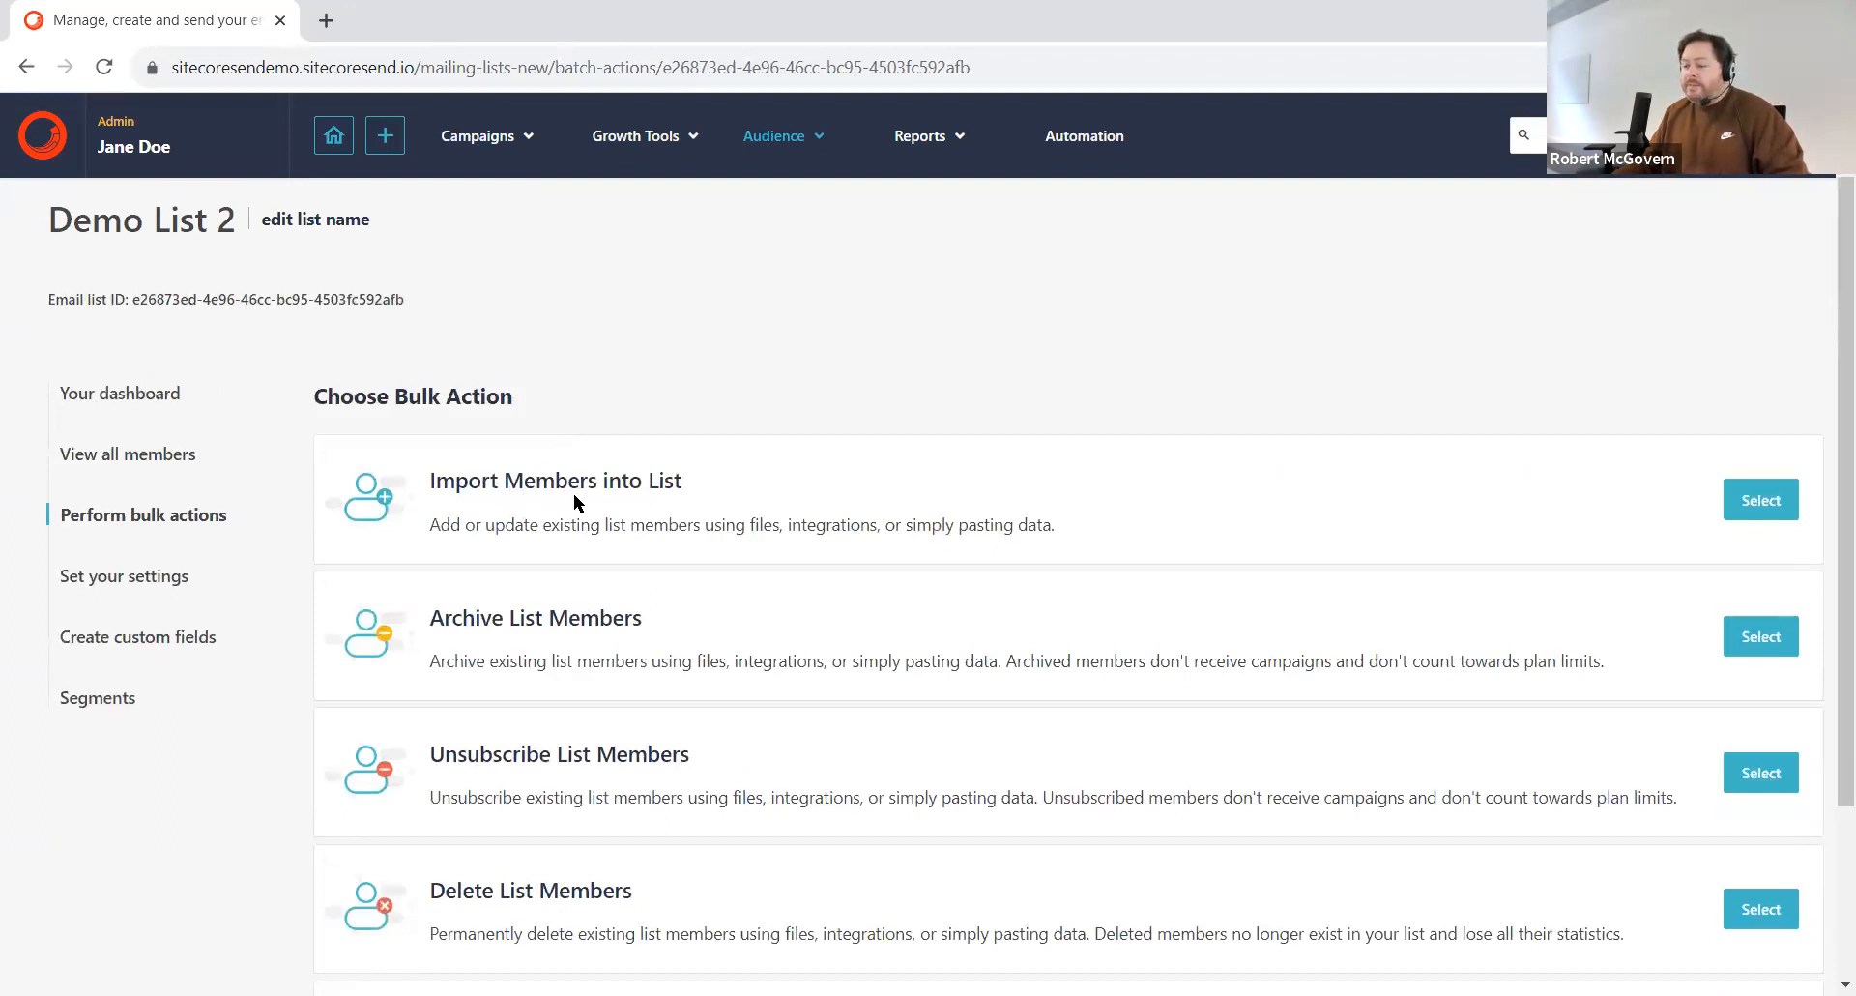
Step: Start importing members into Demo List 2, view the available import sources and choose Excel File
{"action": "left_click", "coordinate": [1770, 501]}
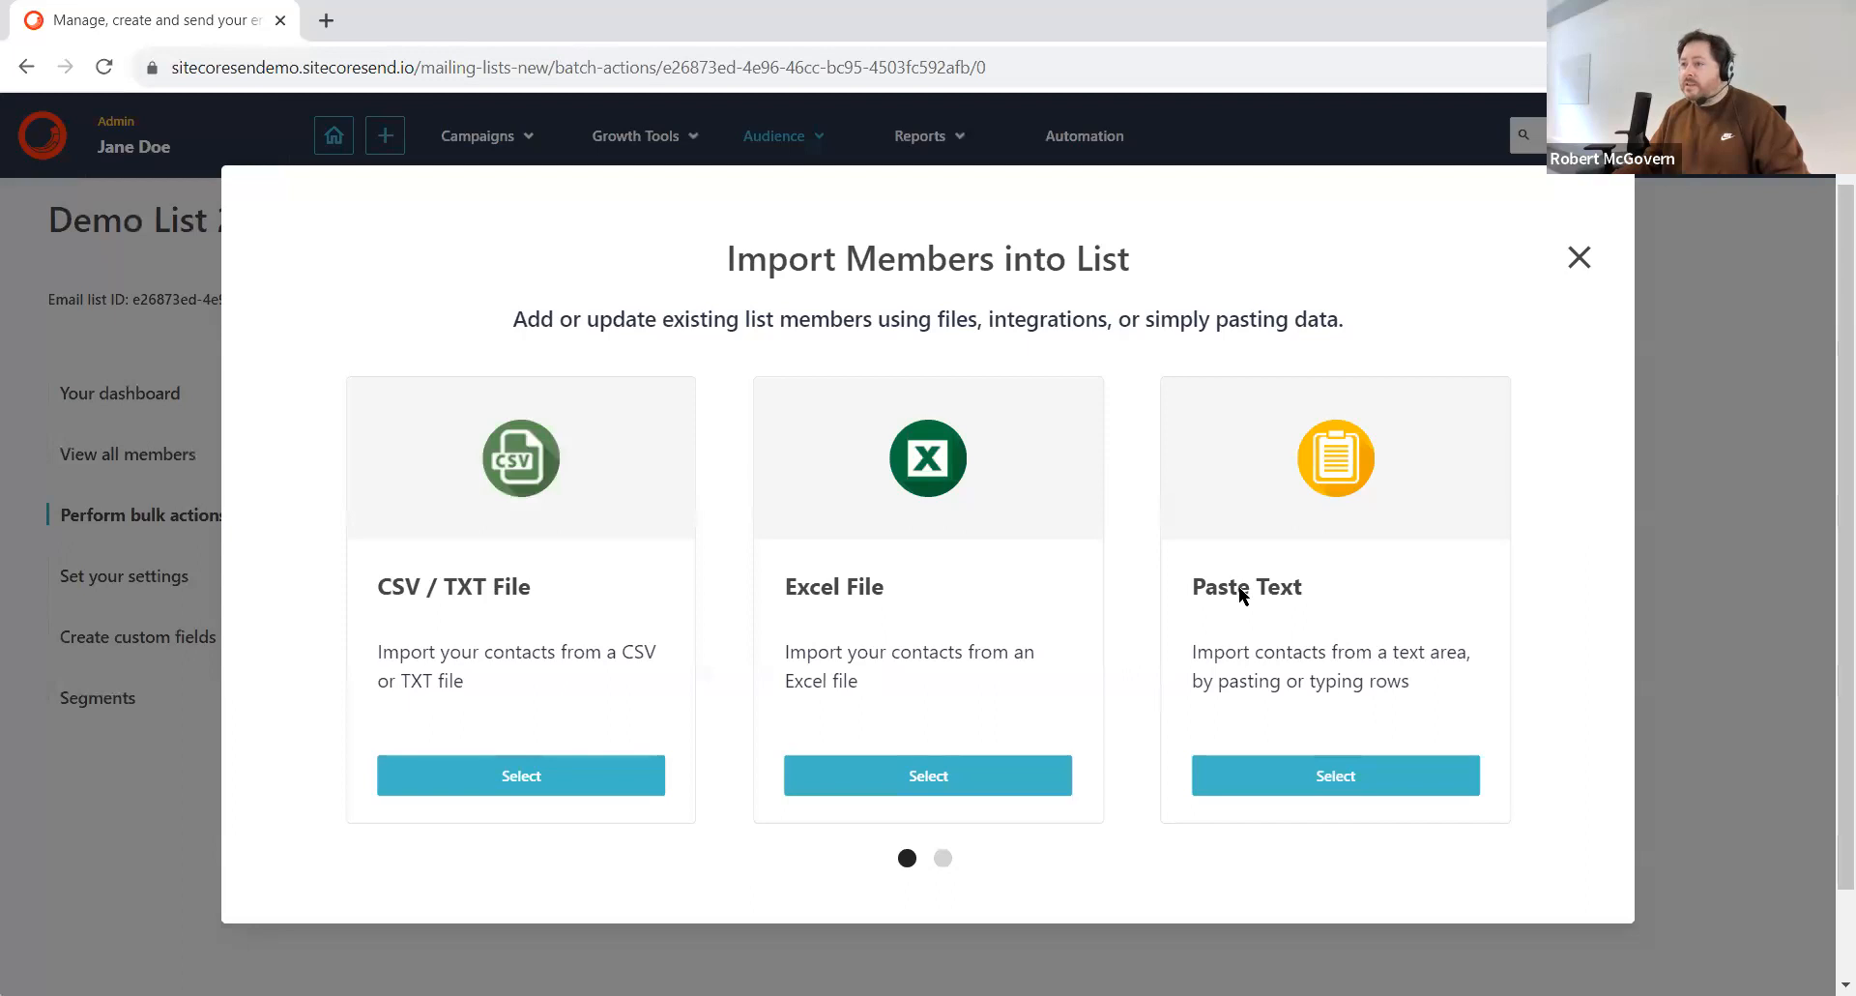
{"action": "left_click", "coordinate": [943, 858]}
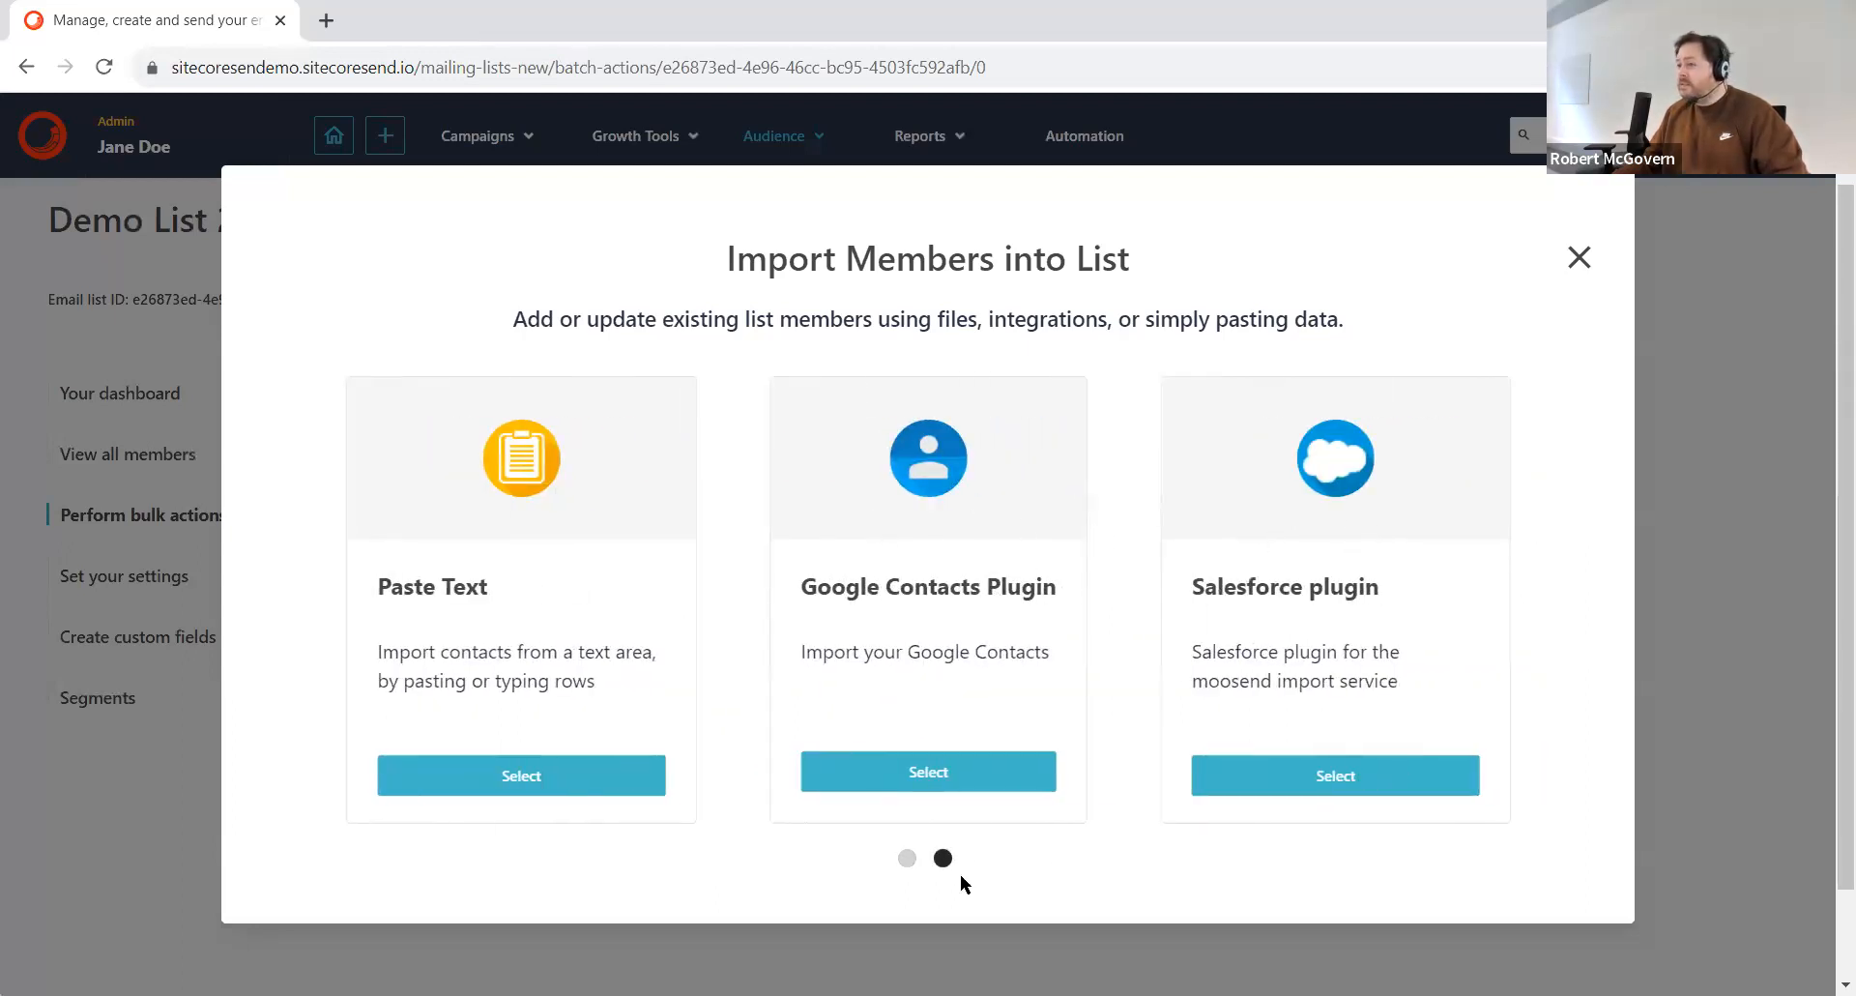
{"action": "left_click", "coordinate": [906, 858]}
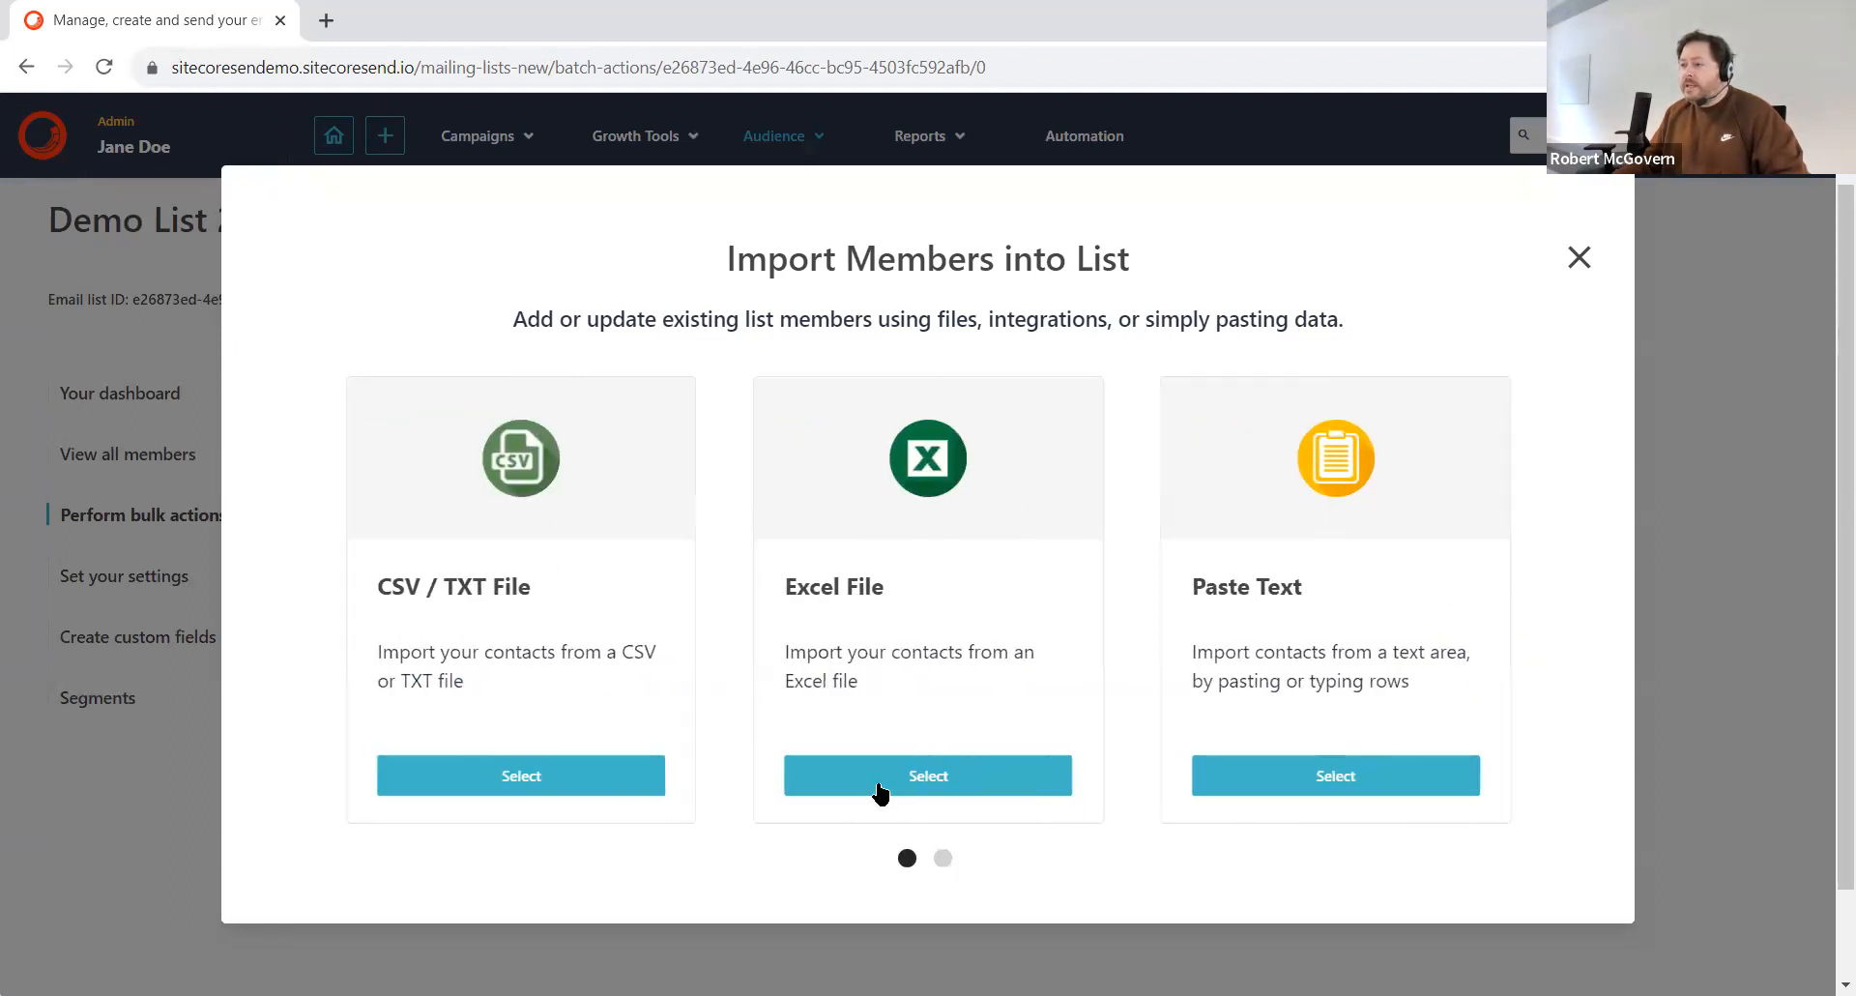
{"action": "left_click", "coordinate": [879, 778]}
{"action": "scroll", "coordinate": [1063, 585], "scroll_direction": "down", "scroll_amount": 1}
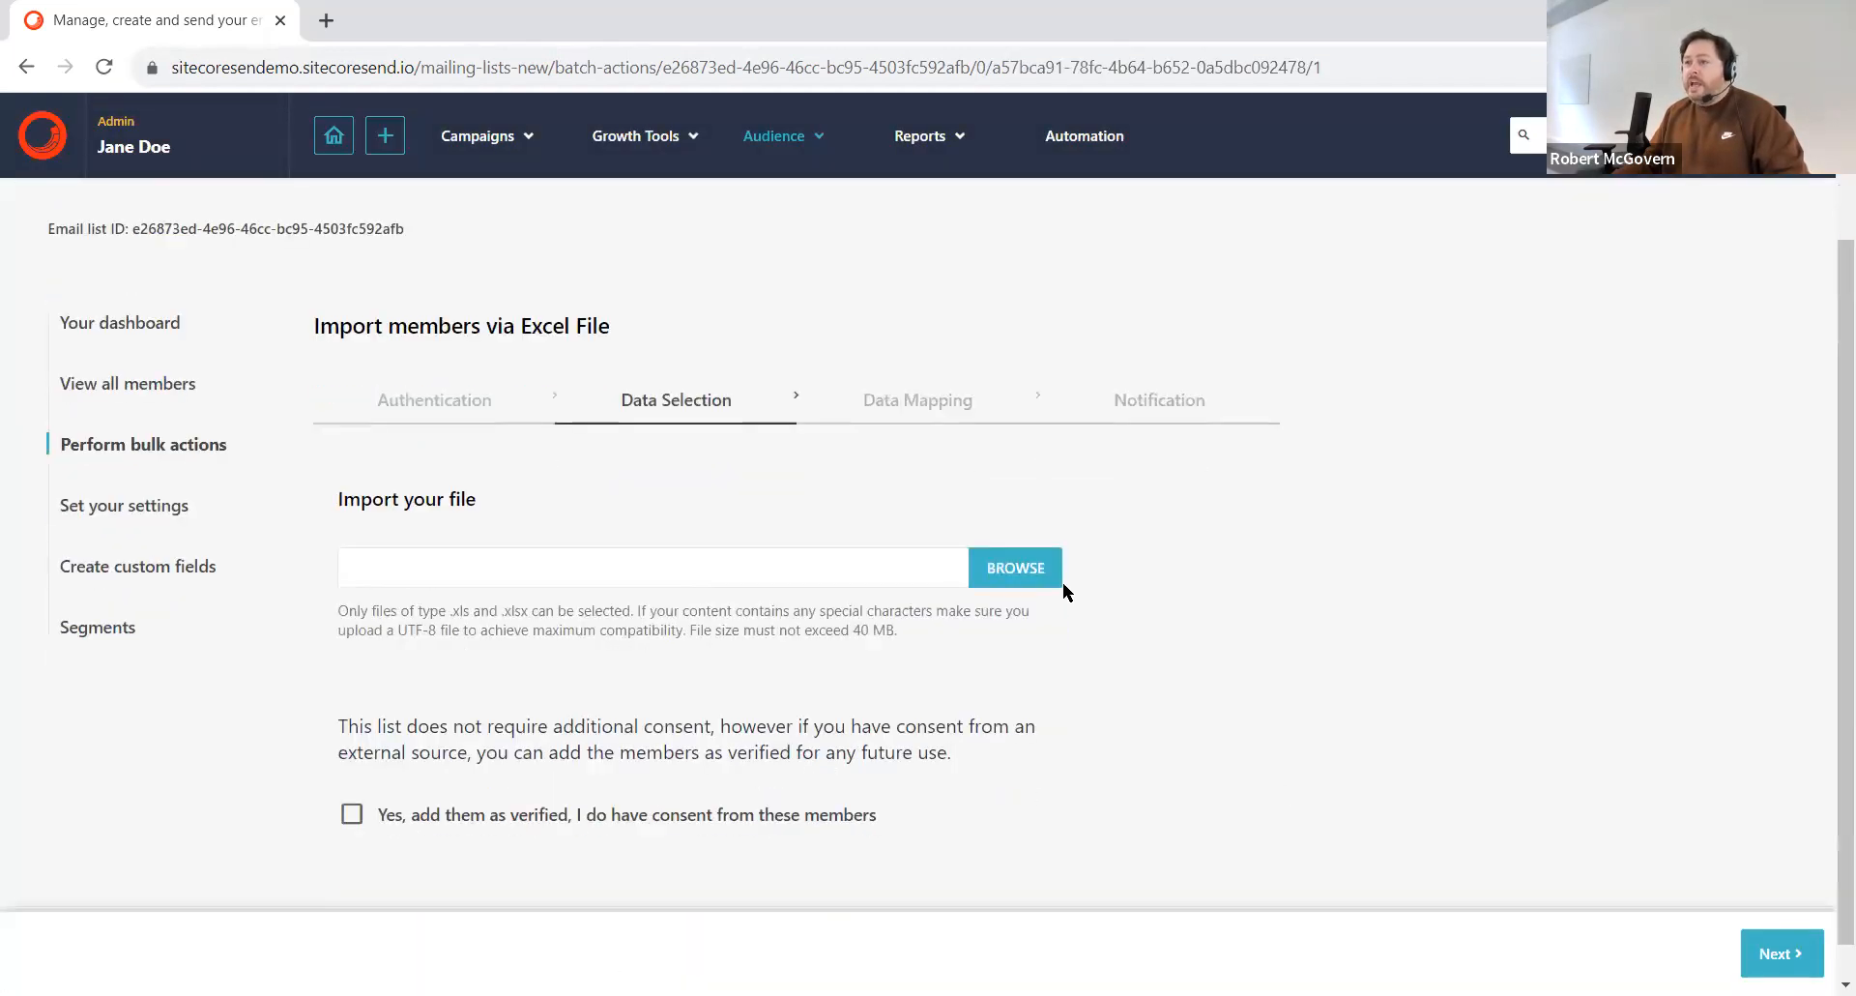
Step: Load Demo Email List from the SMAC 14 Webinar folder on the desktop, mark its members as verified with consent and continue to data mapping
{"action": "left_click", "coordinate": [1031, 540]}
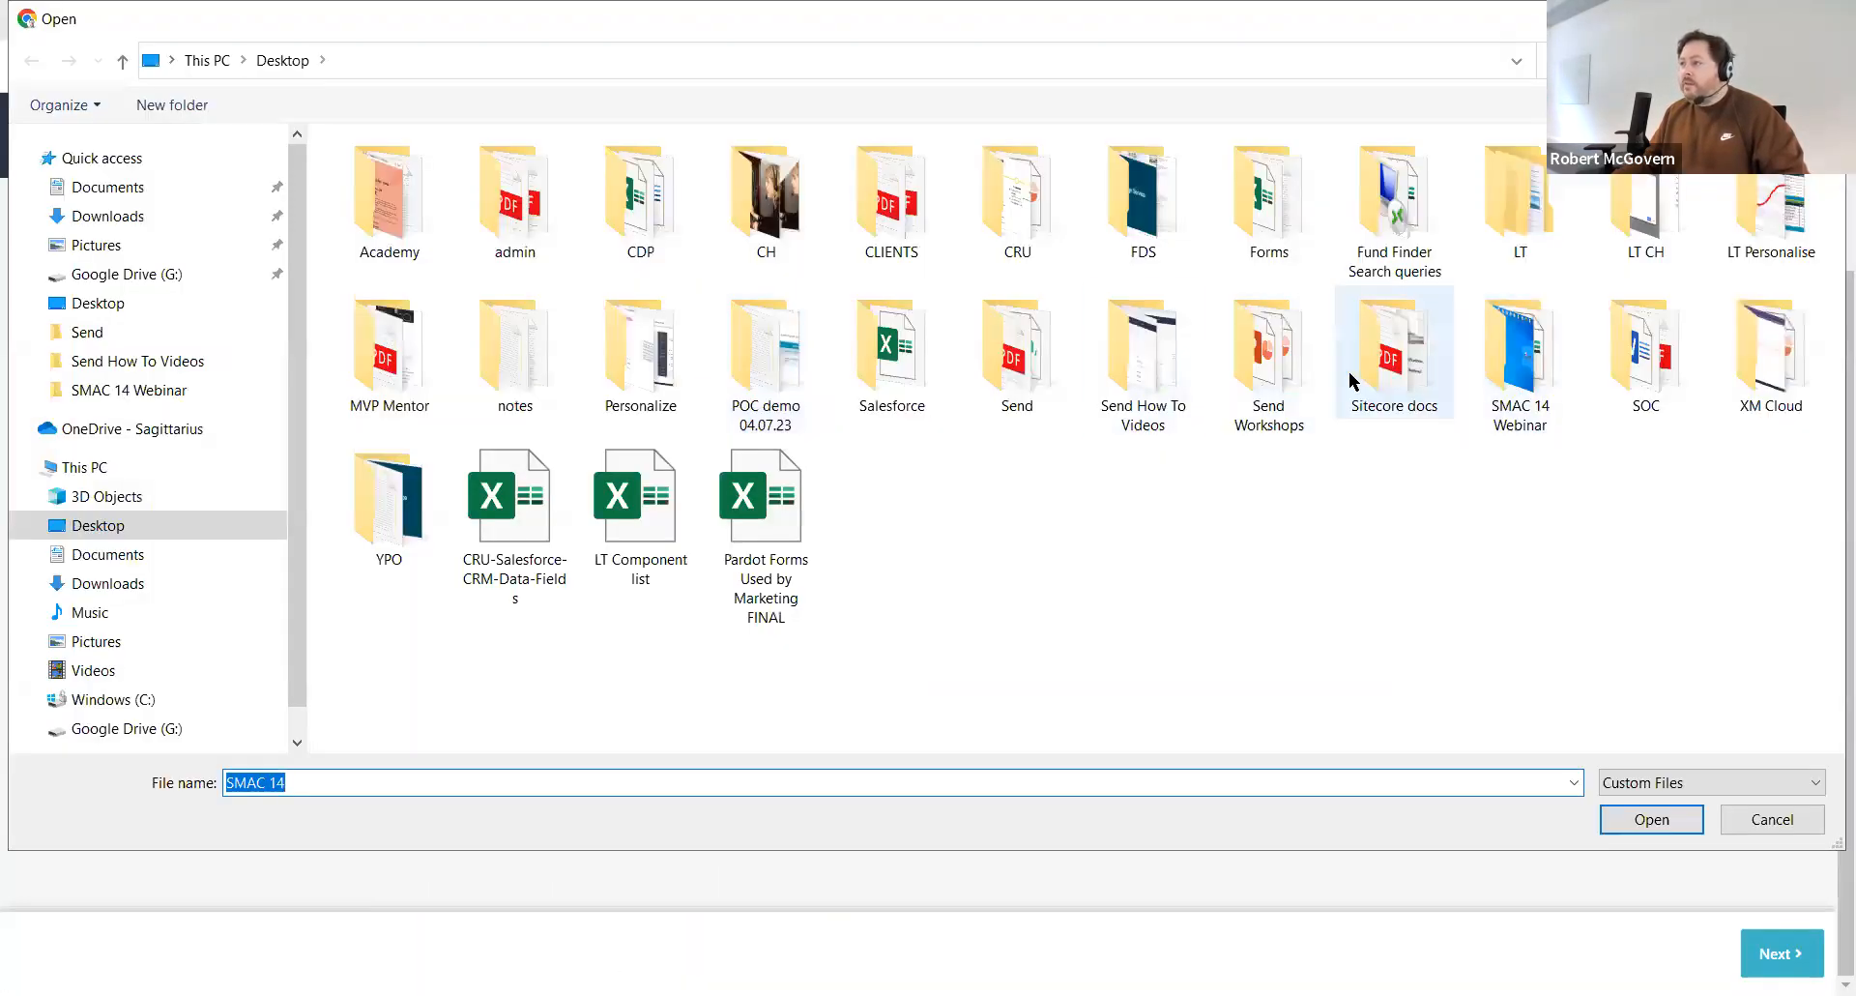
{"action": "double_click", "coordinate": [1551, 370]}
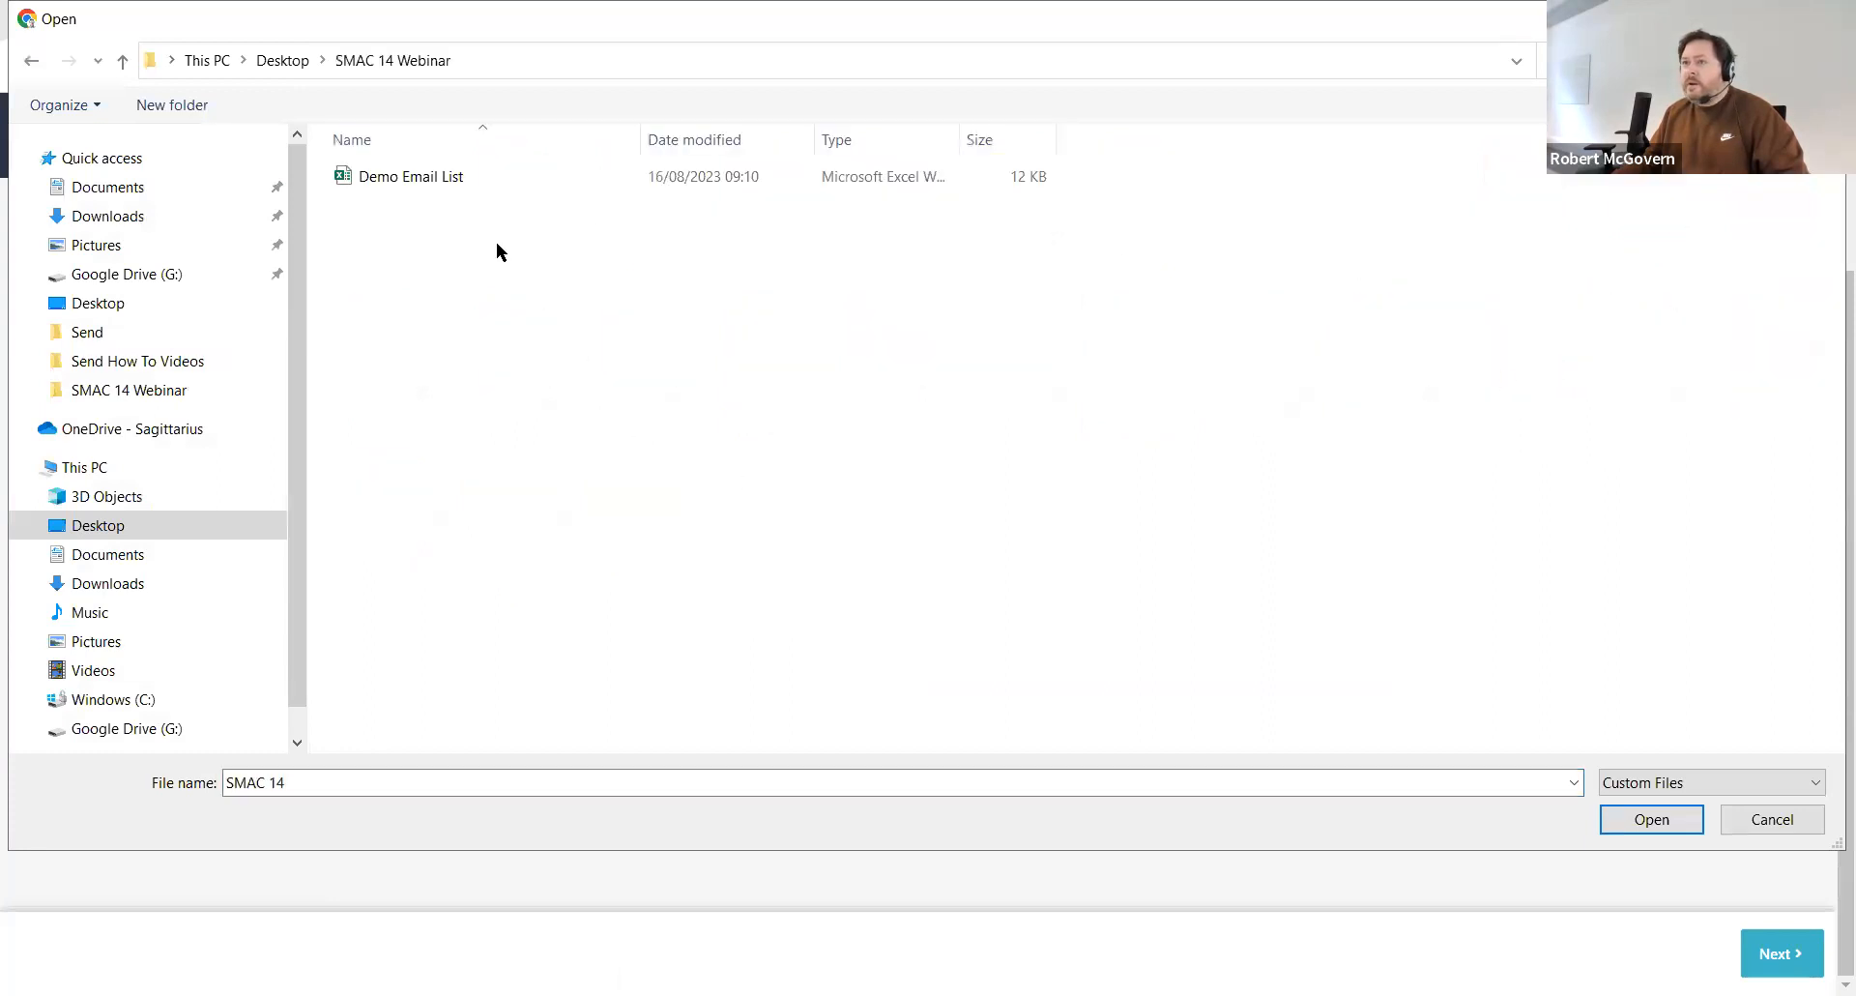
{"action": "left_click", "coordinate": [446, 183]}
{"action": "left_click", "coordinate": [1643, 824]}
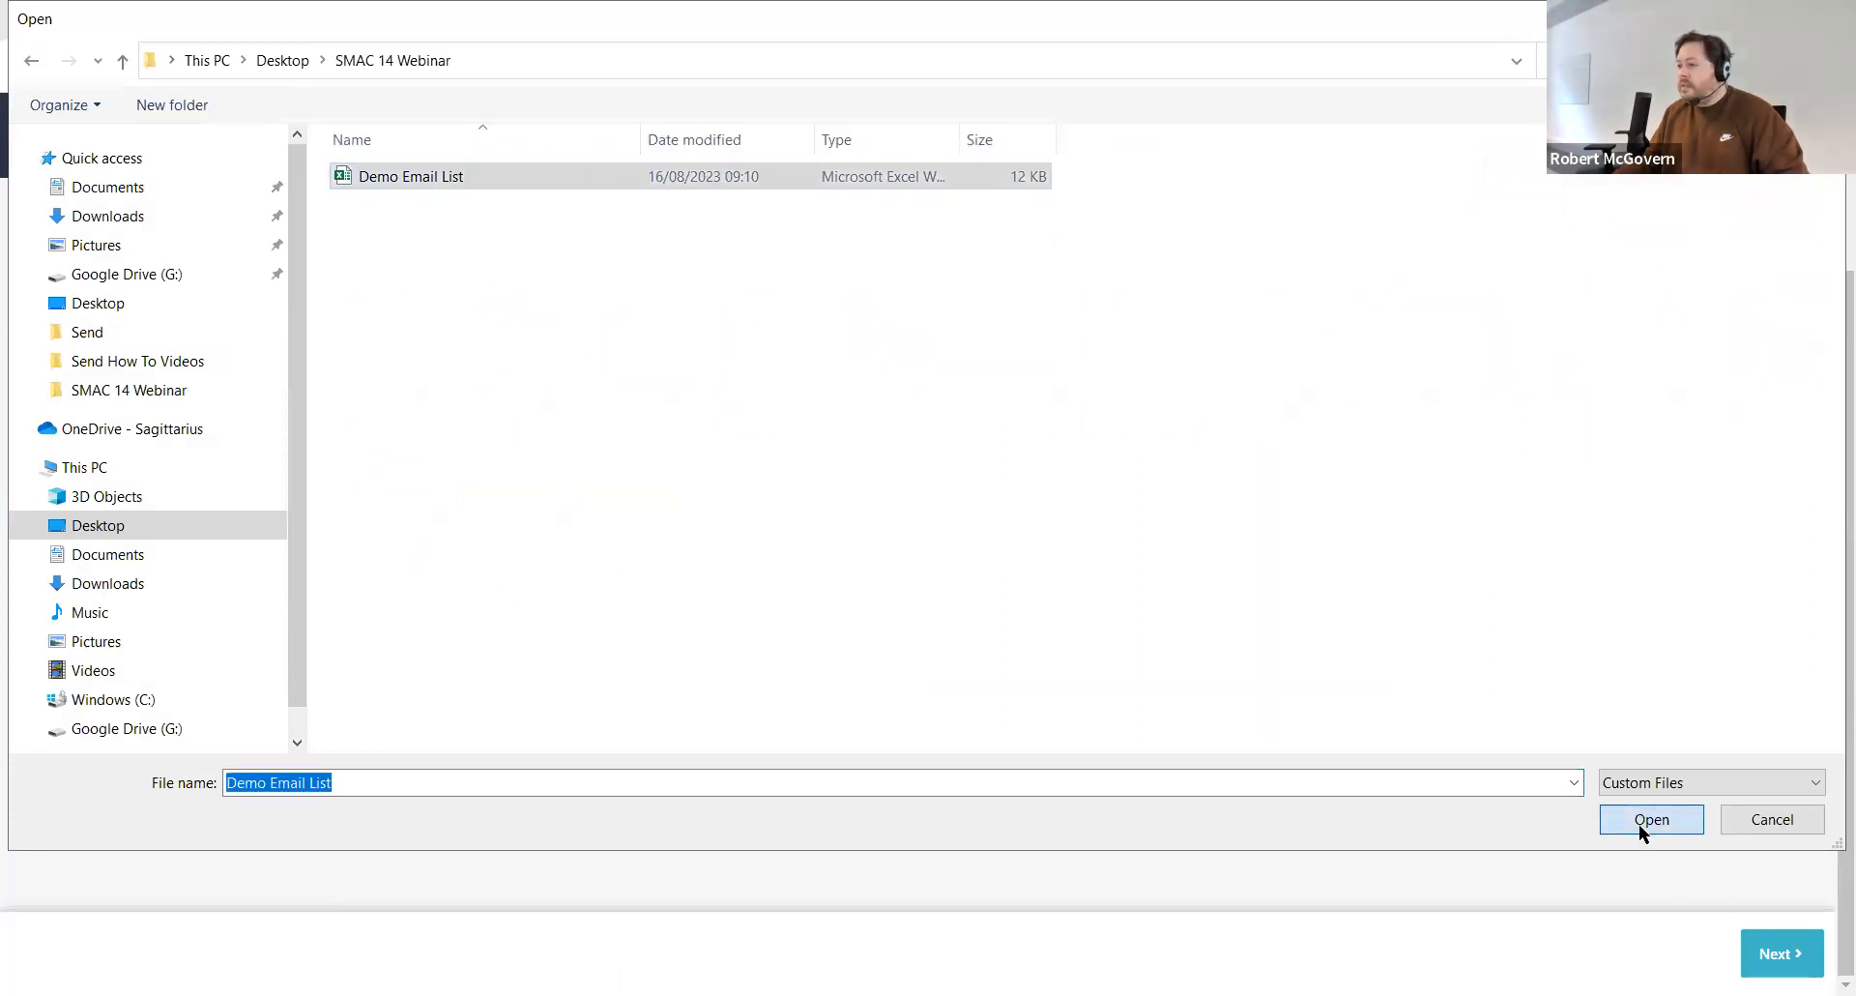
{"action": "left_click", "coordinate": [352, 776]}
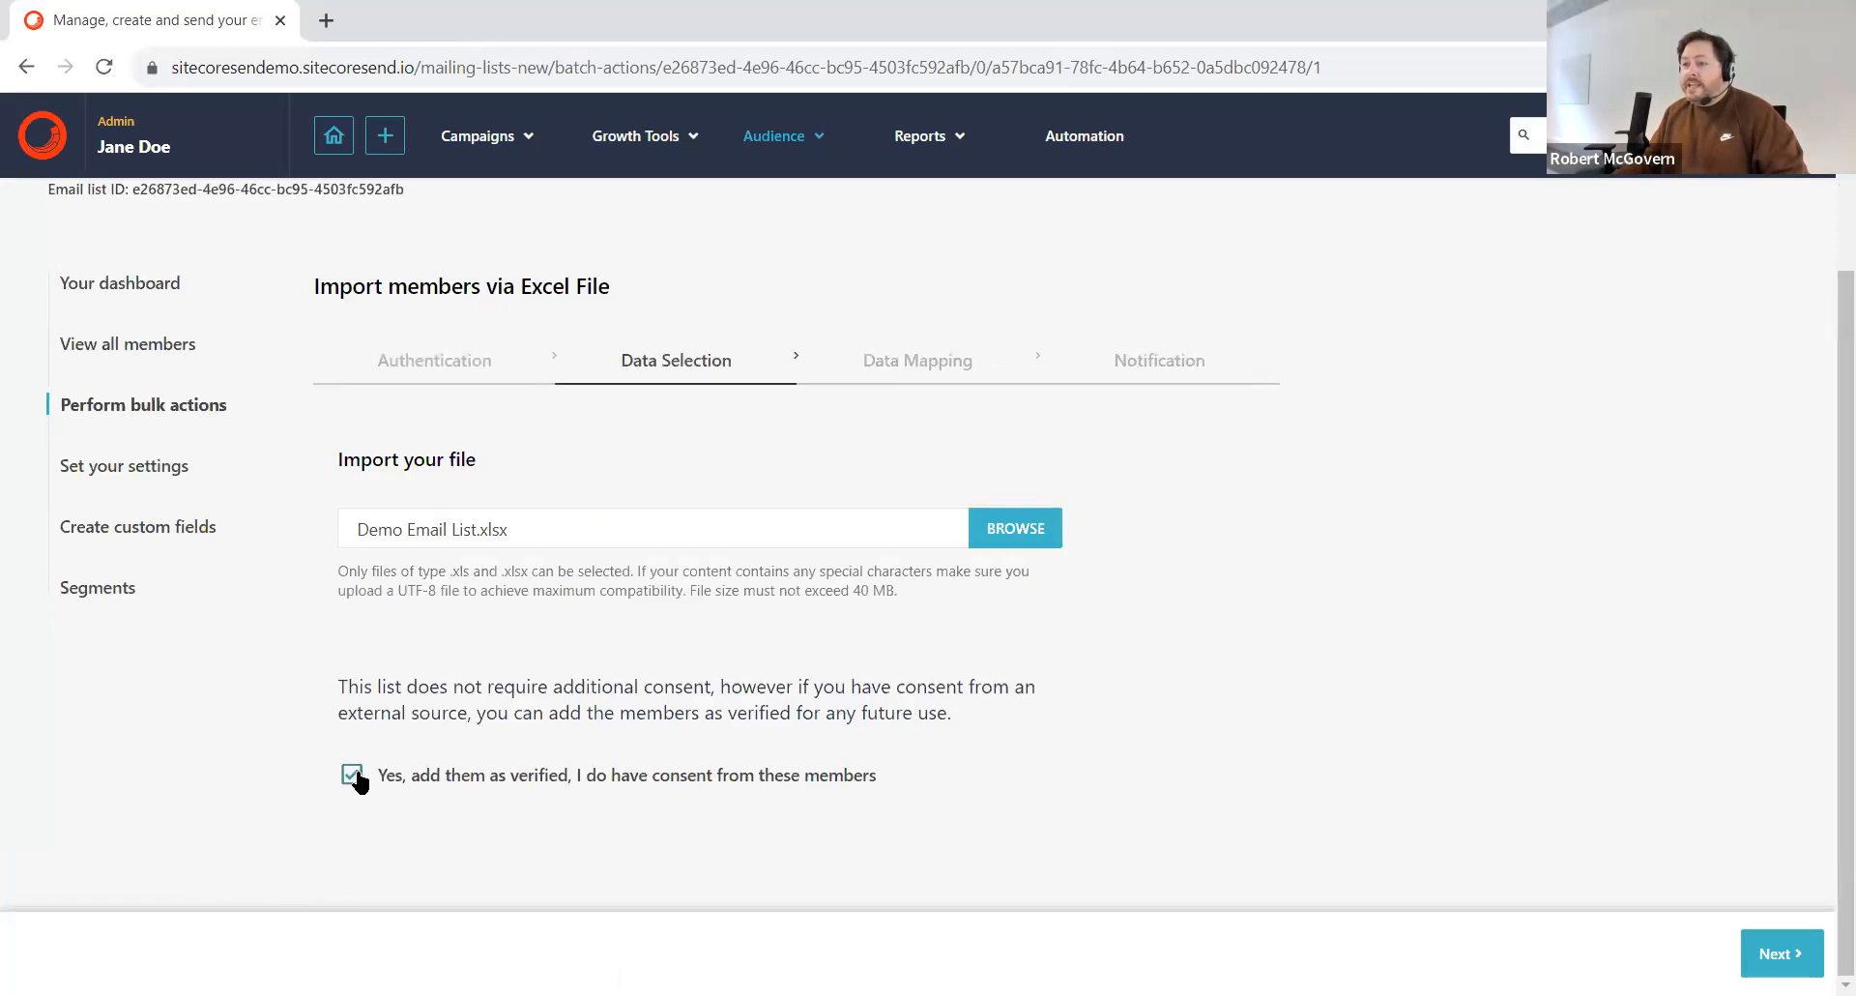
{"action": "left_click", "coordinate": [1782, 955]}
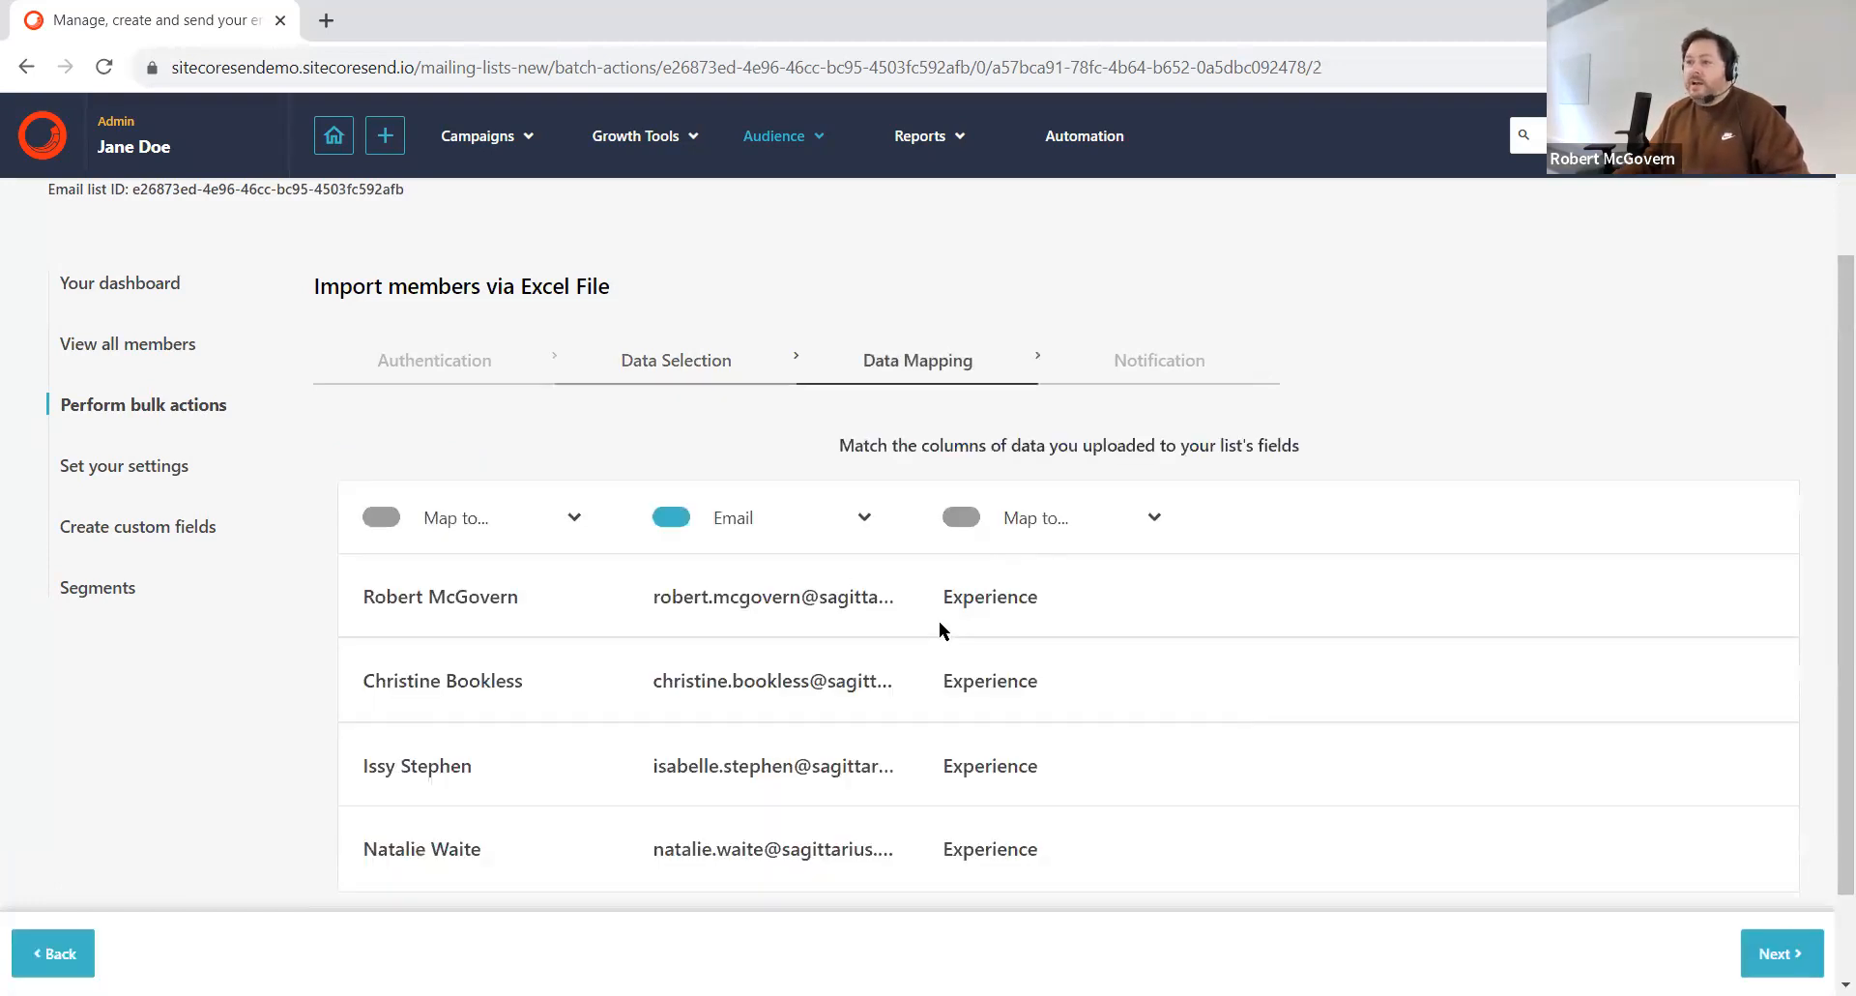
Step: Map the column of people's names to Name and the column of team values to Team
{"action": "scroll", "coordinate": [769, 508], "scroll_direction": "down", "scroll_amount": 2}
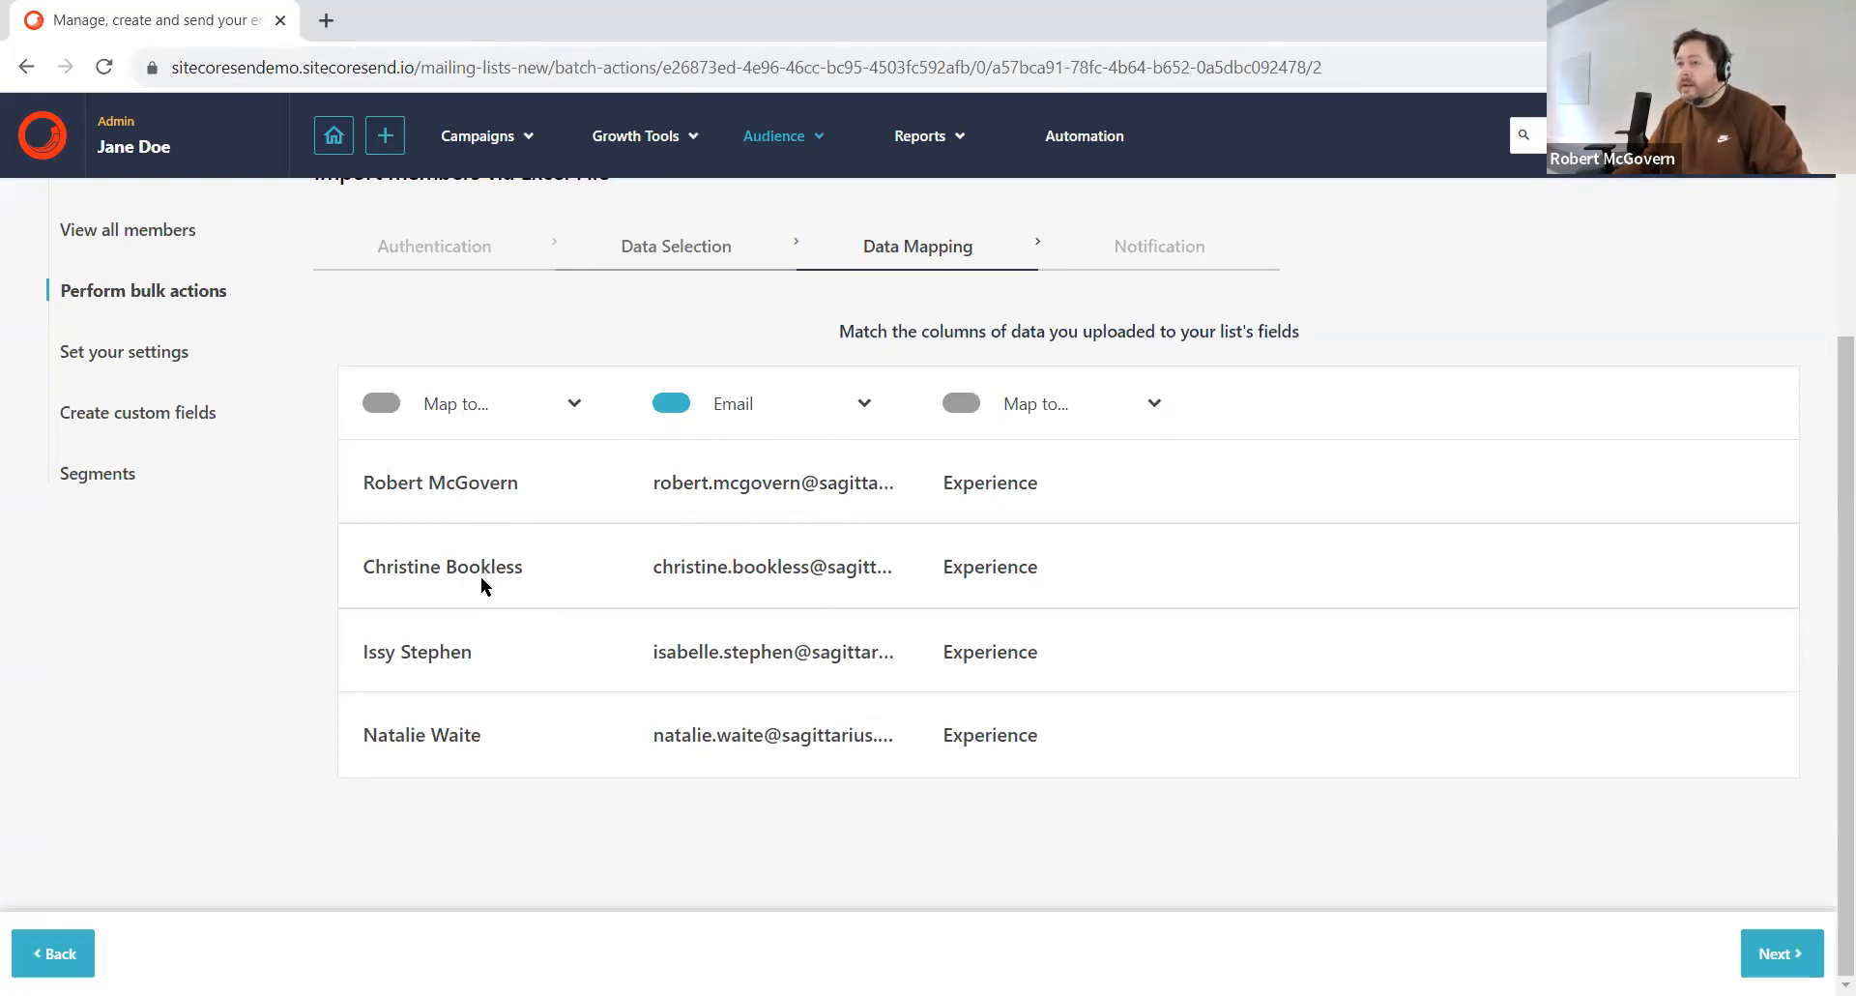
{"action": "left_click", "coordinate": [500, 391]}
{"action": "left_click", "coordinate": [466, 460]}
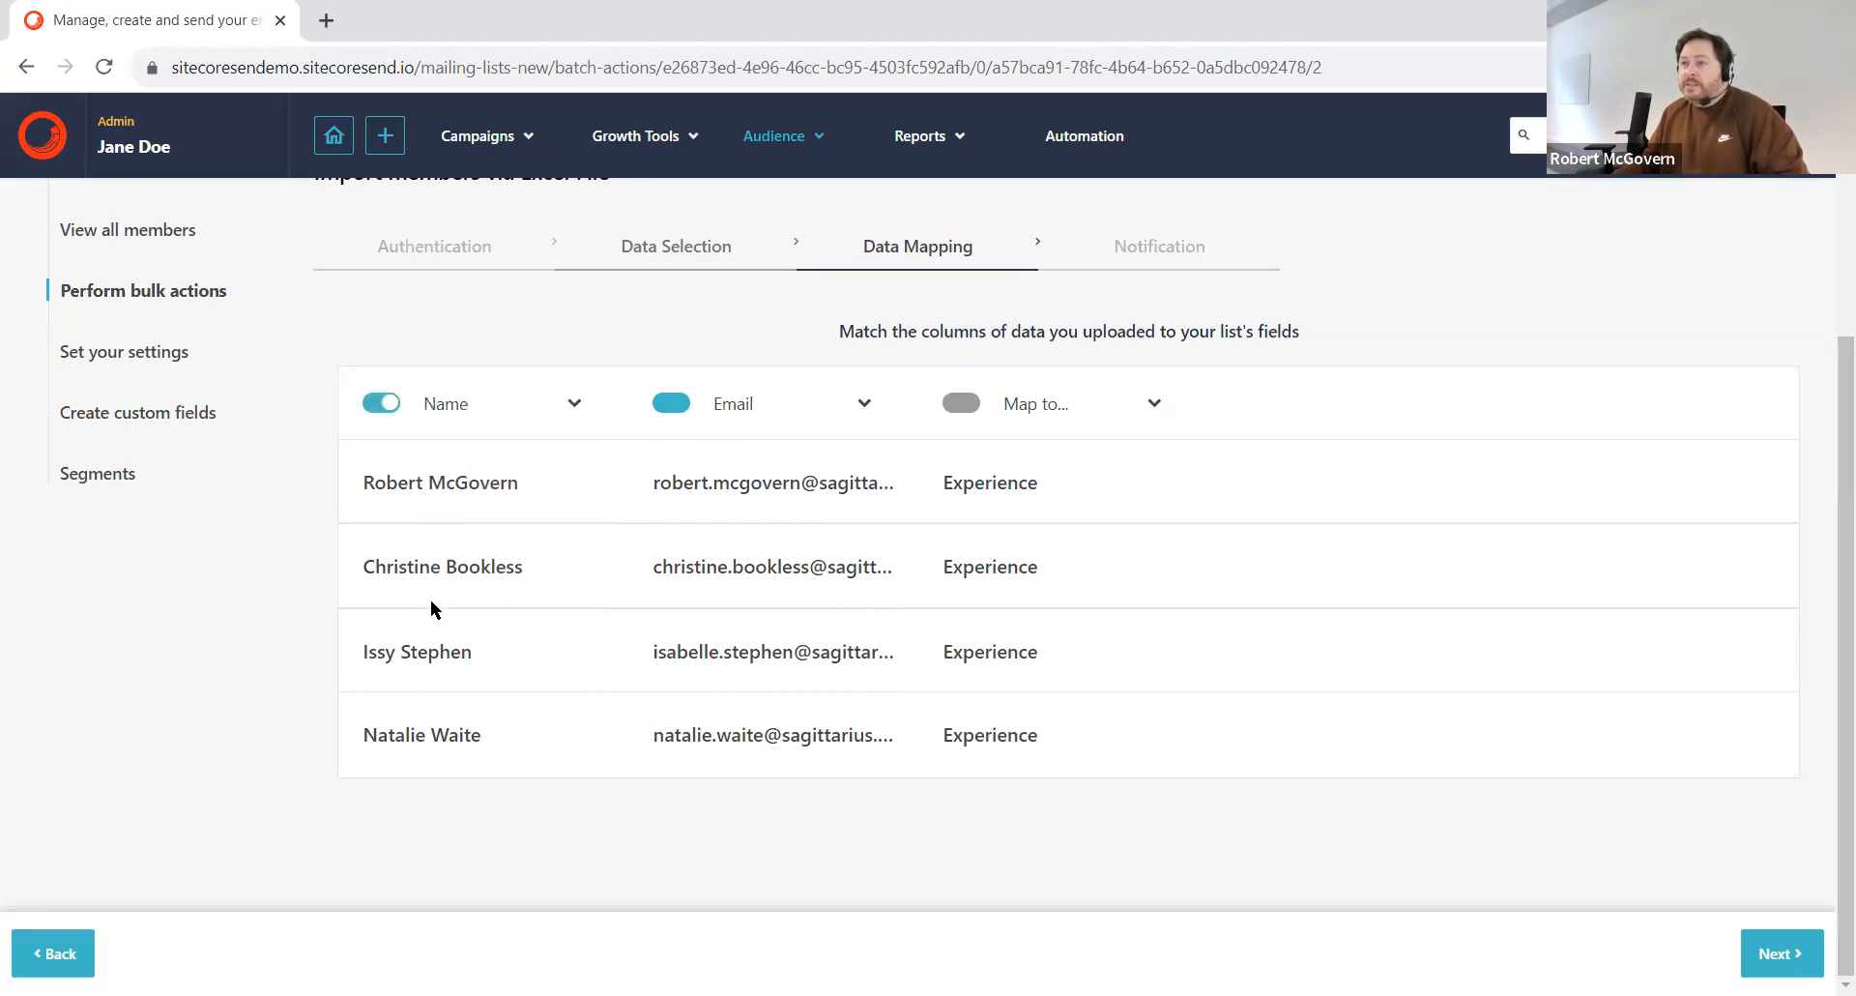
{"action": "left_click", "coordinate": [1099, 420]}
{"action": "scroll", "coordinate": [1054, 513], "scroll_direction": "down", "scroll_amount": 1}
{"action": "left_click", "coordinate": [1044, 511]}
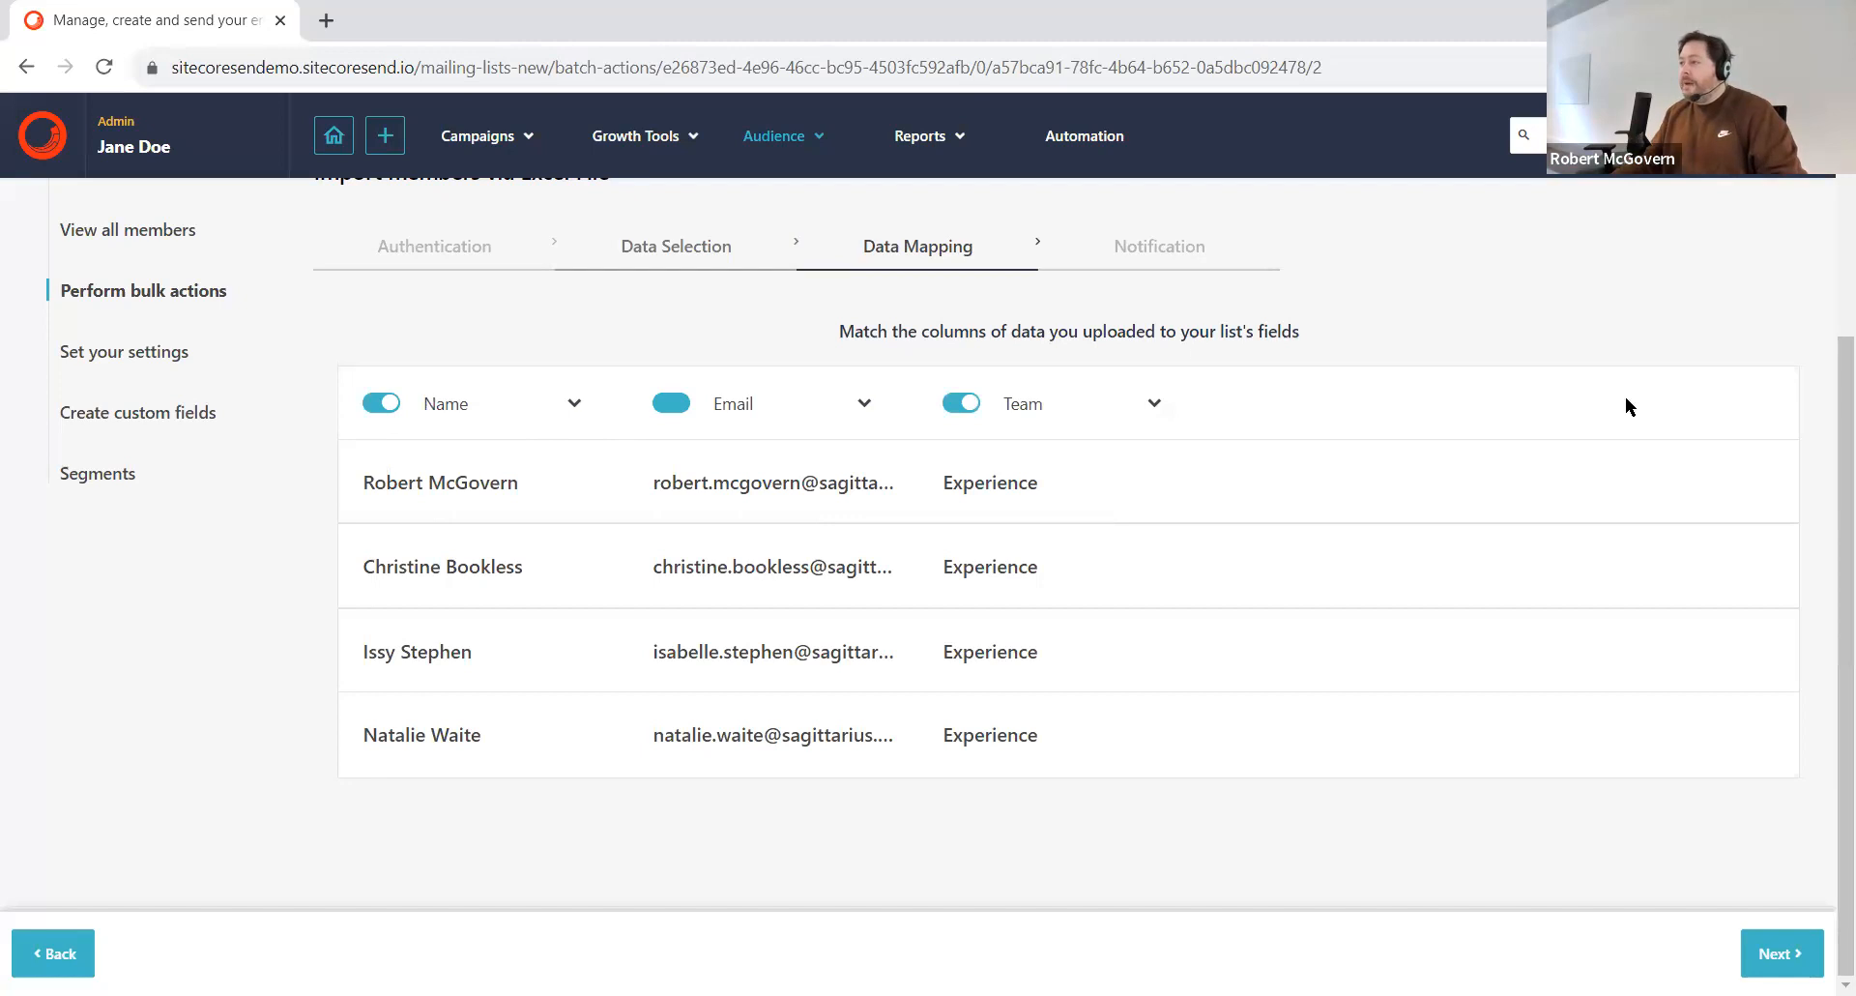
Step: Run the member import without a completion notification and dismiss the queue message
{"action": "left_click", "coordinate": [1789, 952]}
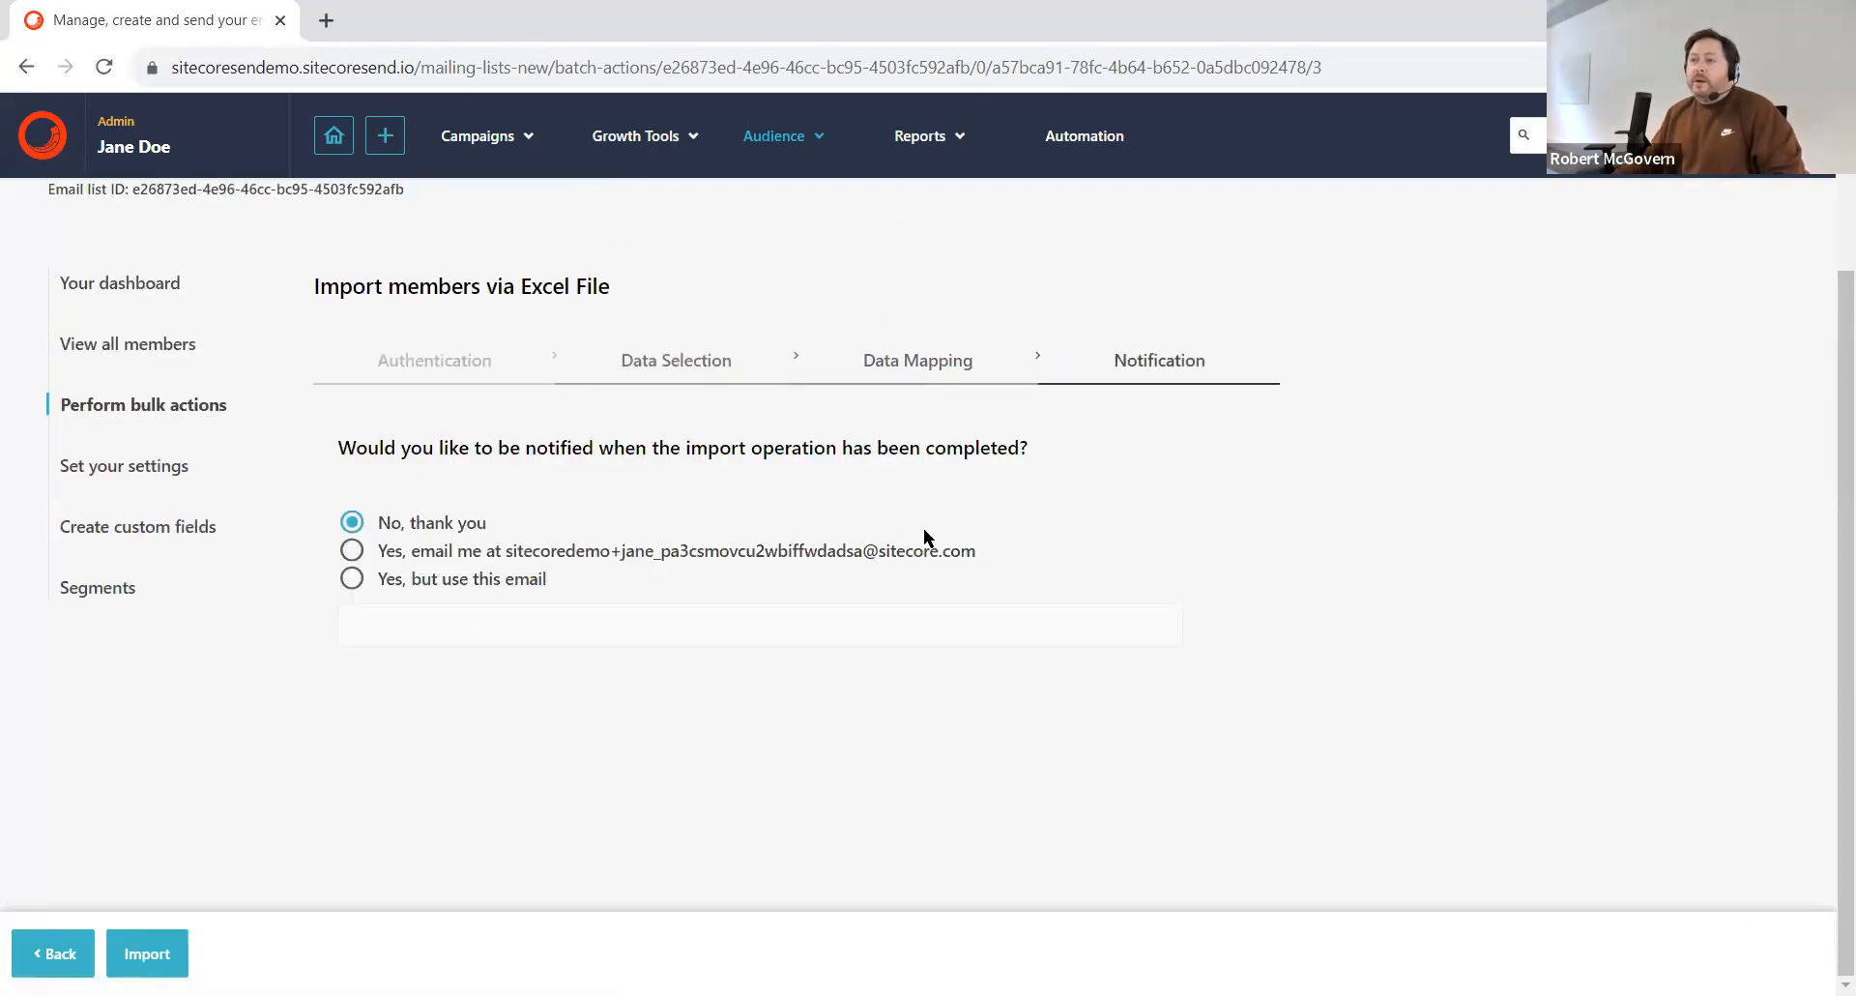
{"action": "left_click", "coordinate": [133, 953]}
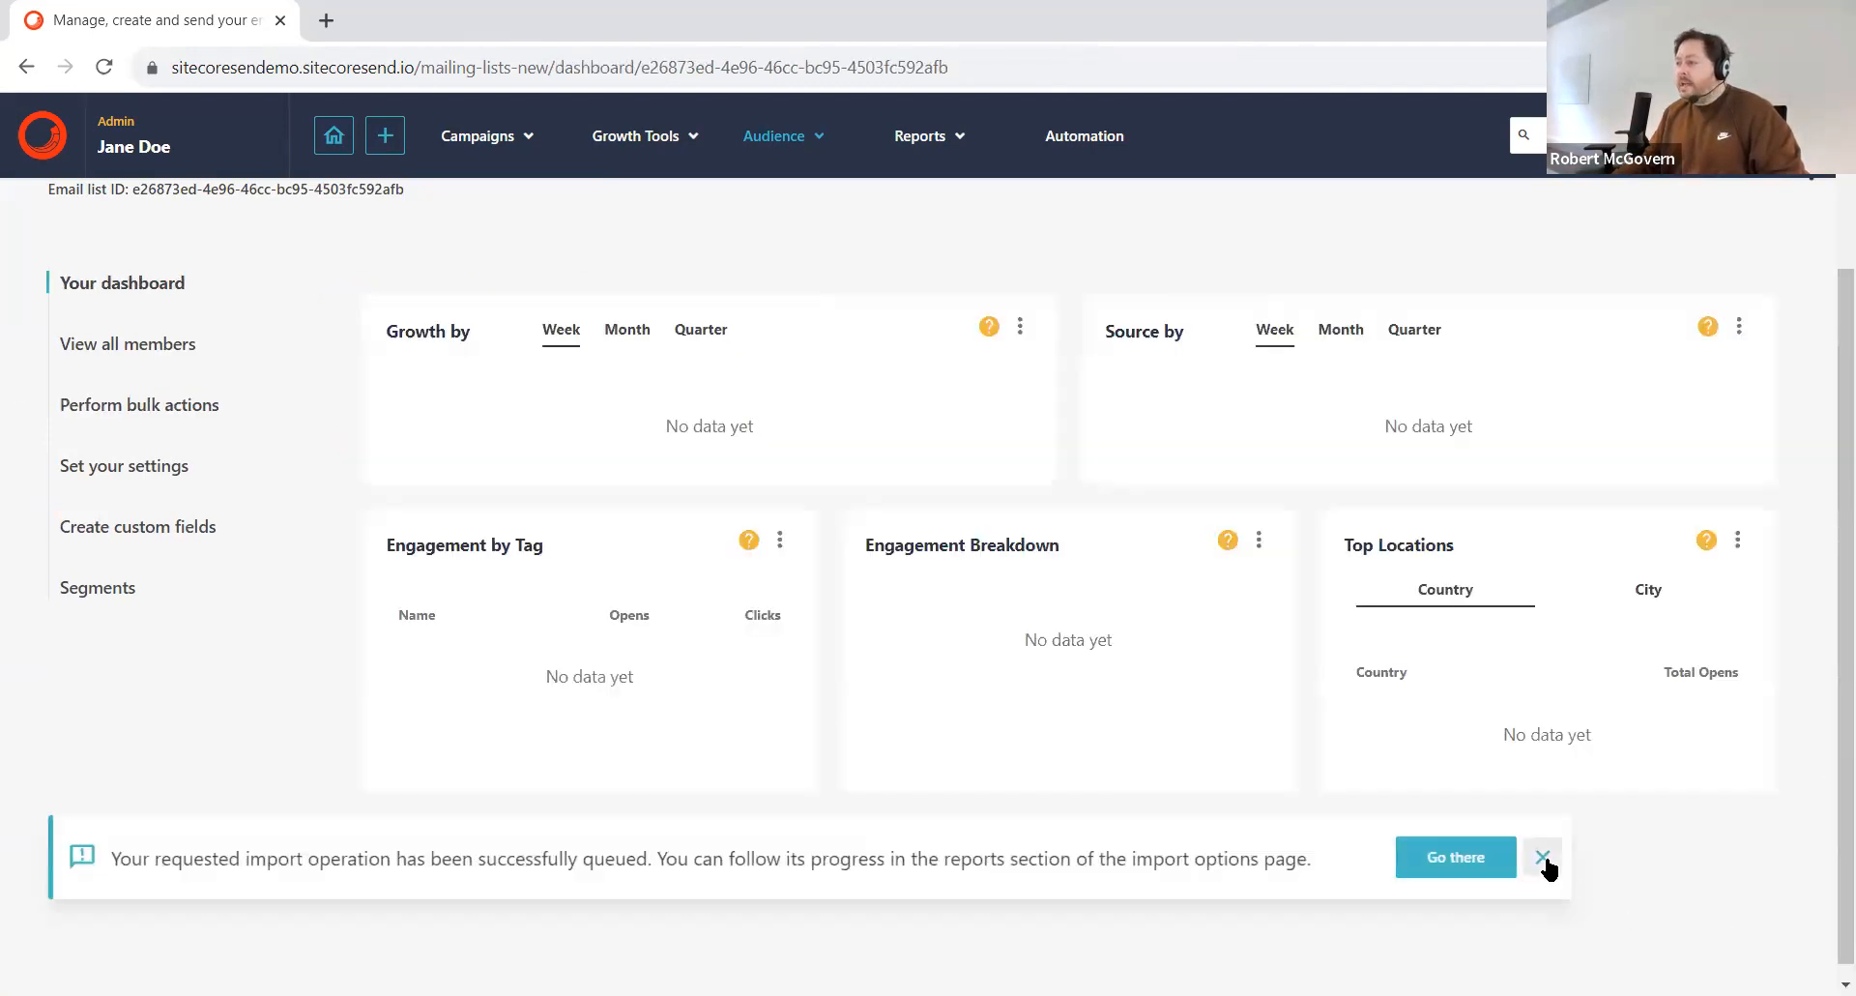
{"action": "left_click", "coordinate": [1543, 859]}
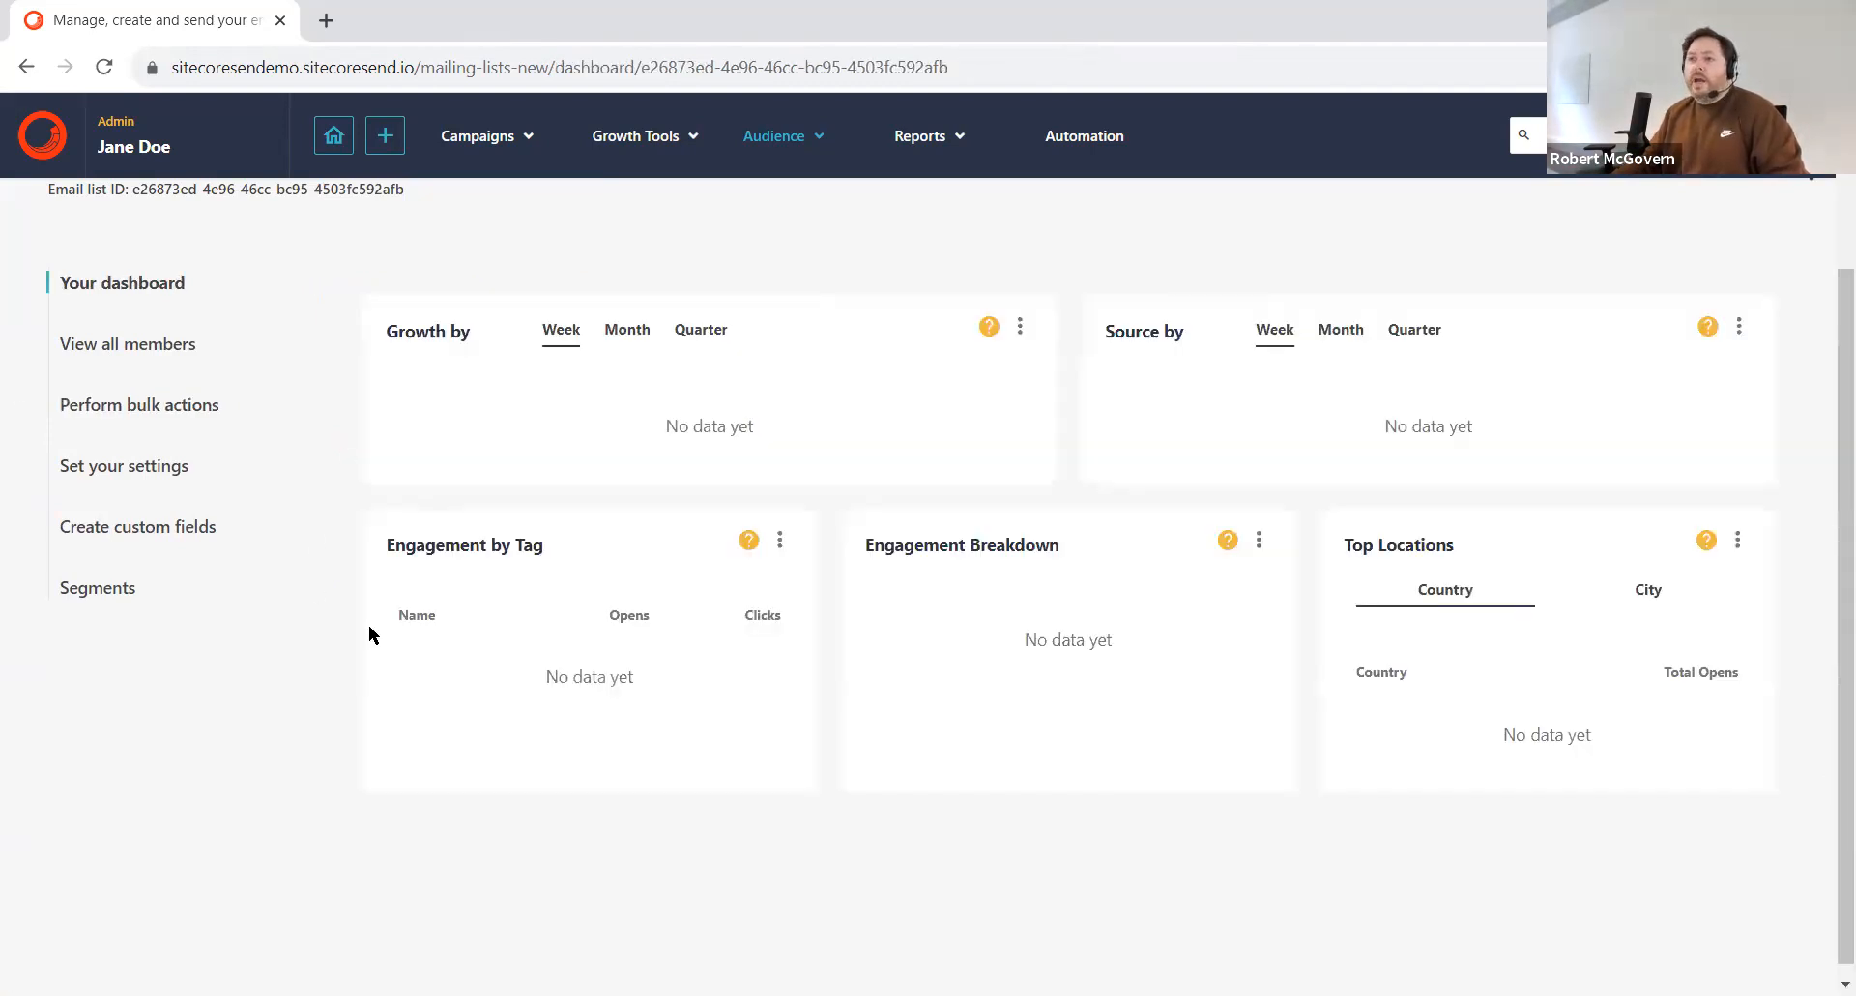
Step: Check the member list of Demo List 2 for the imported contacts
{"action": "left_click", "coordinate": [150, 354]}
{"action": "scroll", "coordinate": [137, 394], "scroll_direction": "down", "scroll_amount": 2}
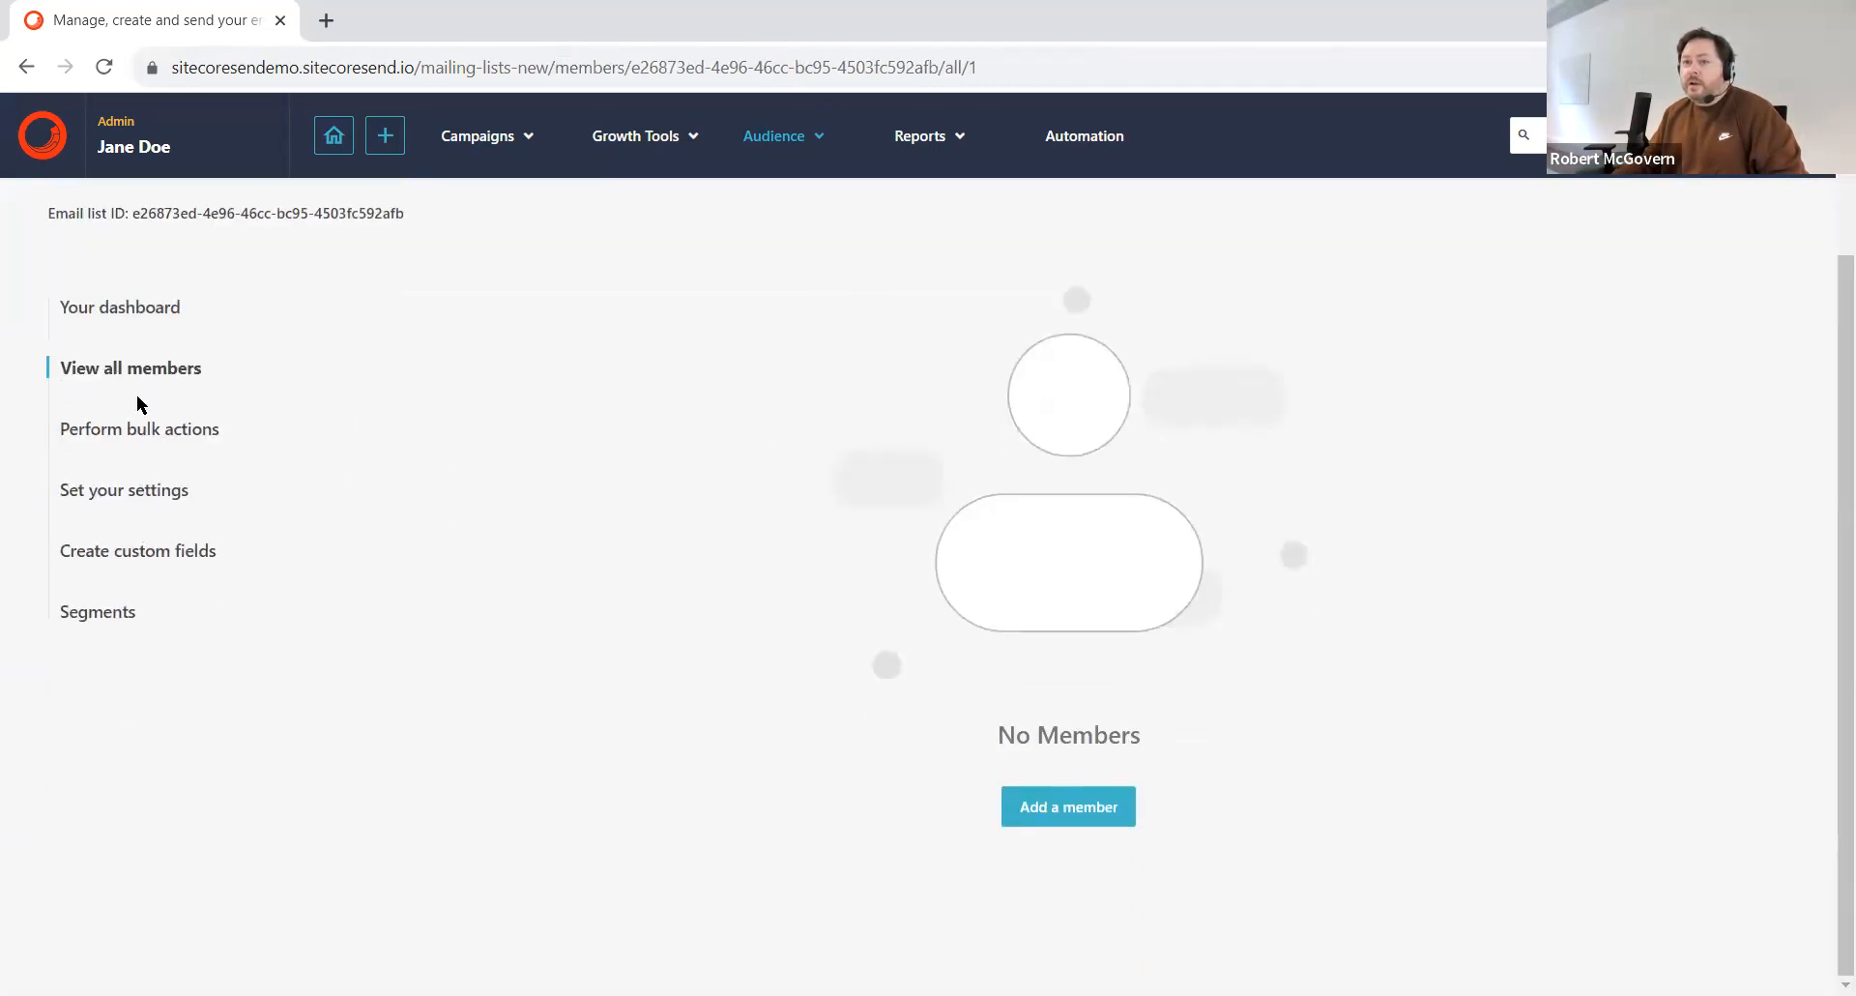
{"action": "scroll", "coordinate": [48, 469], "scroll_direction": "up", "scroll_amount": 2}
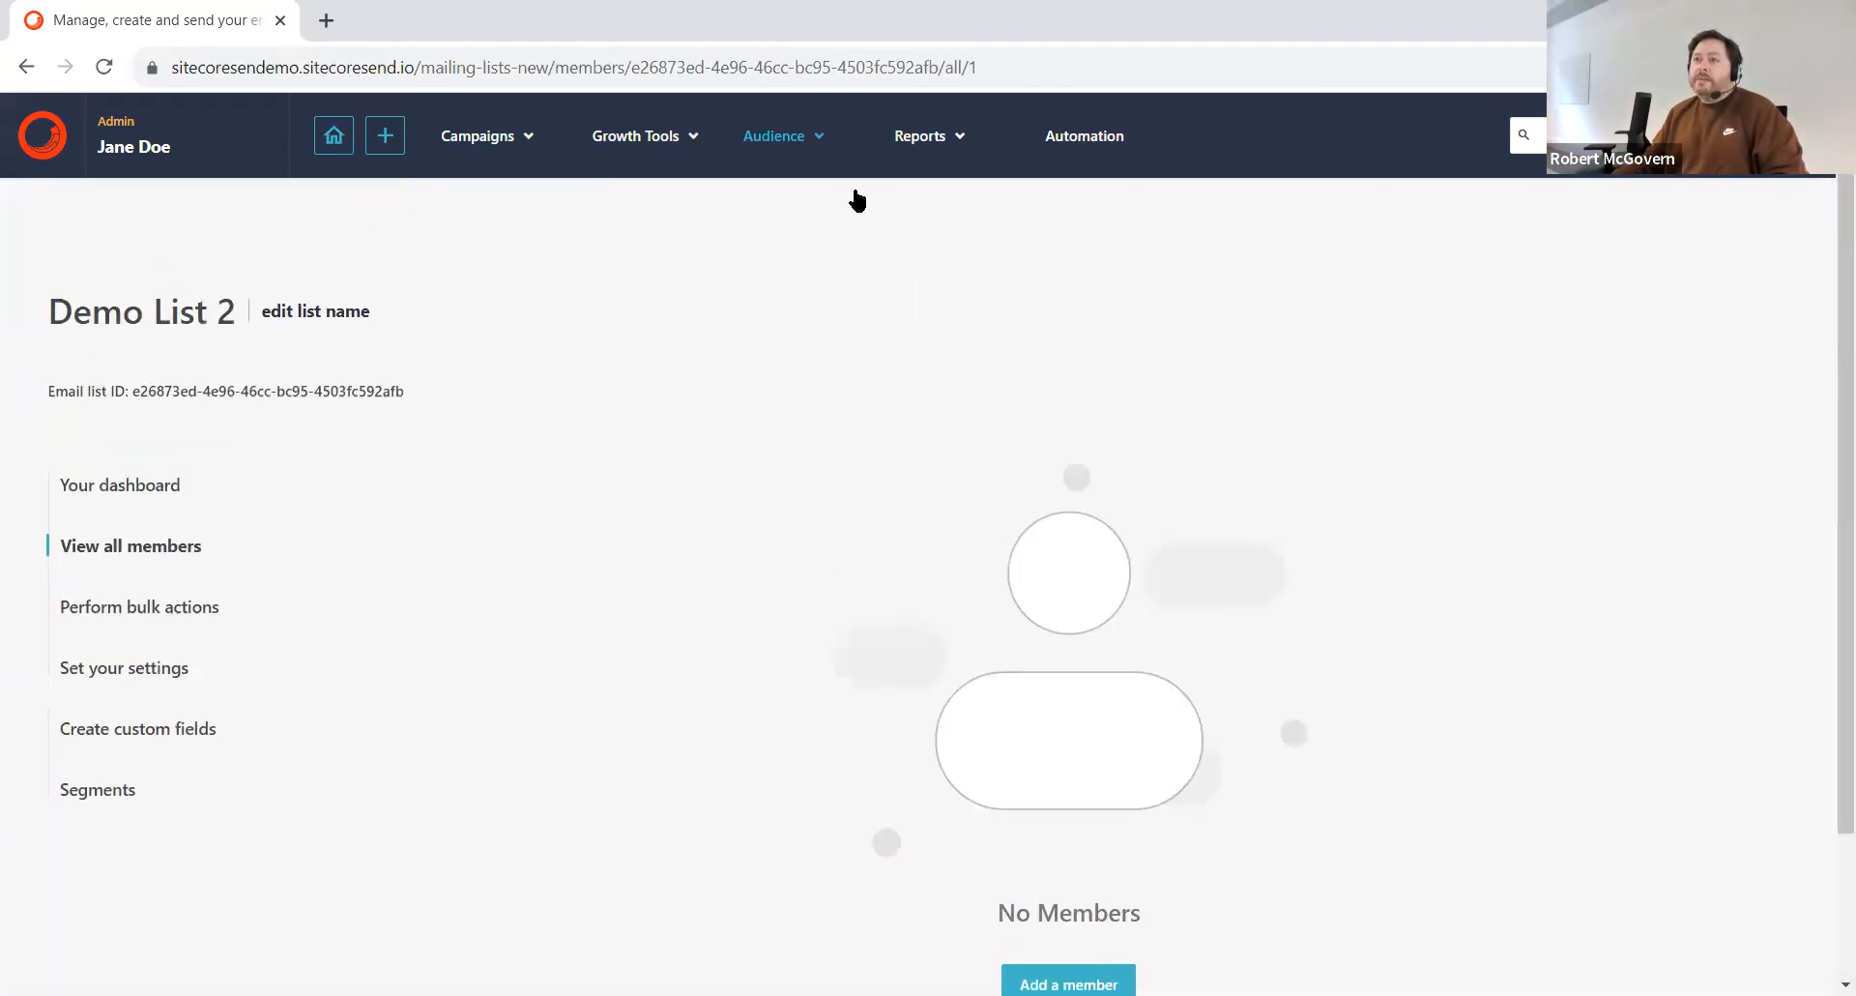
Step: Create a new regular campaign named "Demo Campaign 2"
{"action": "mouse_move", "coordinate": [484, 167]}
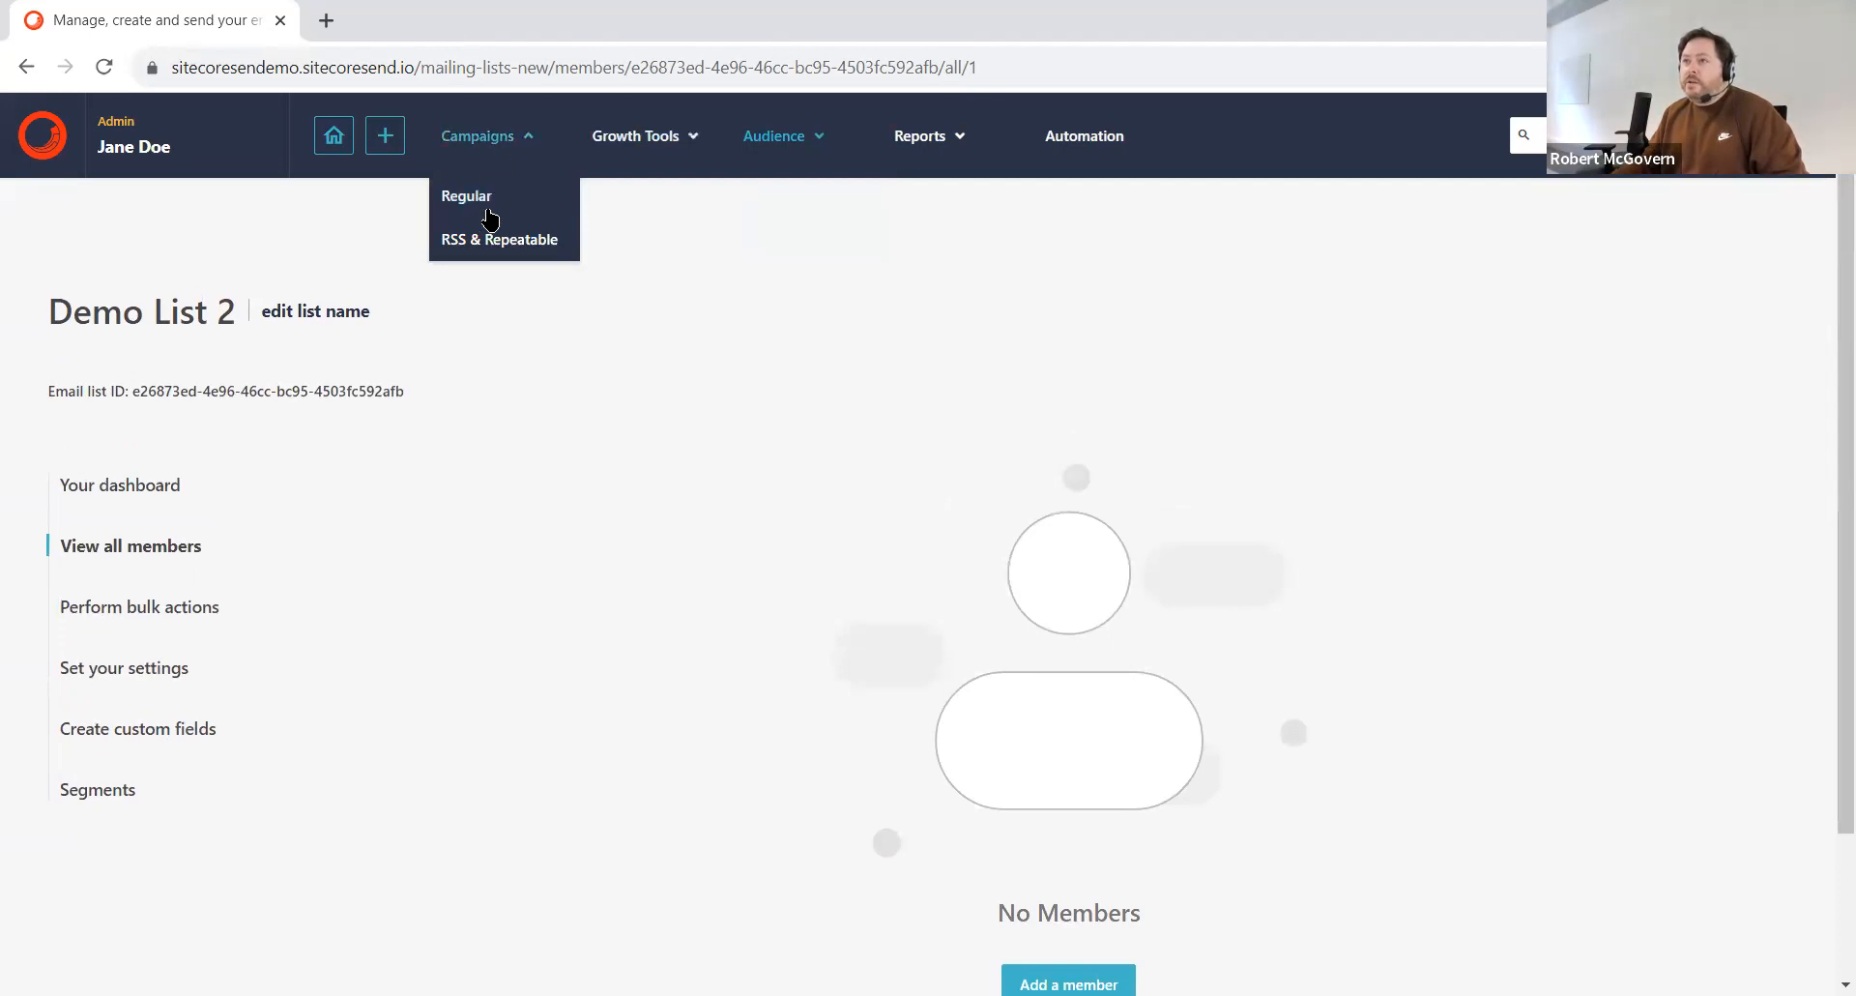
{"action": "left_click", "coordinate": [471, 198]}
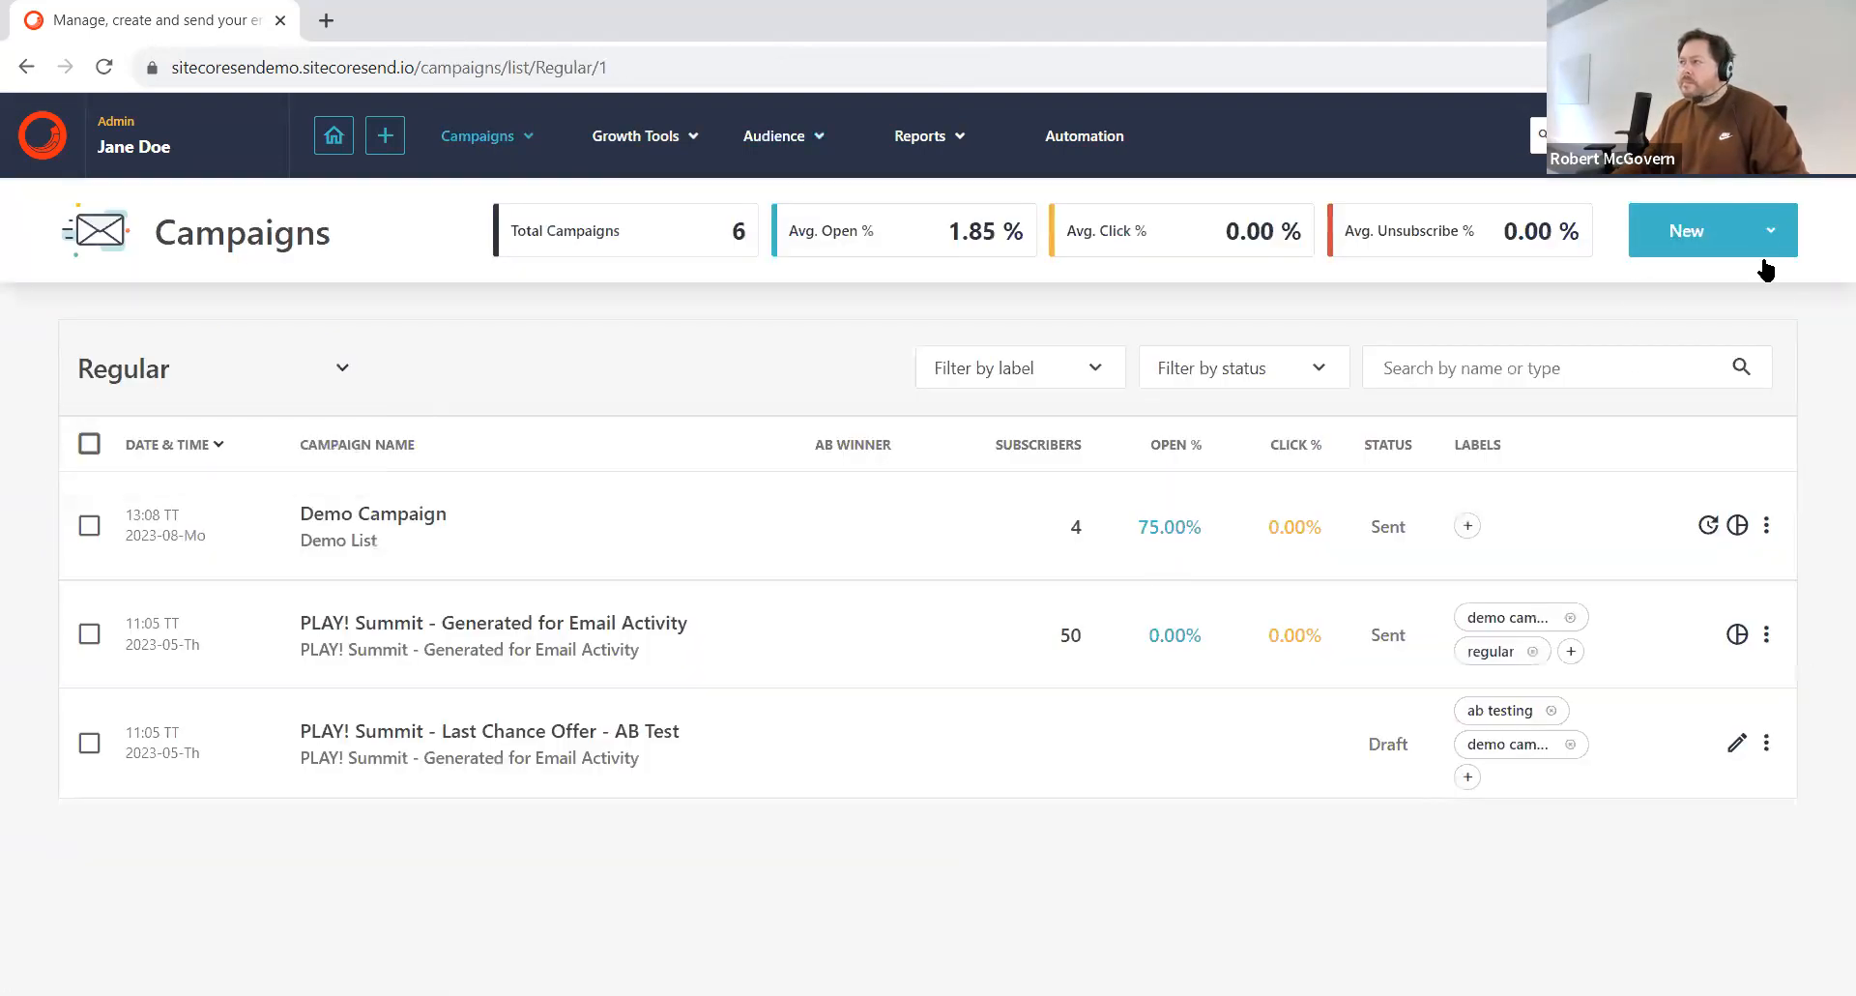
{"action": "left_click", "coordinate": [1764, 237]}
{"action": "left_click", "coordinate": [1655, 292]}
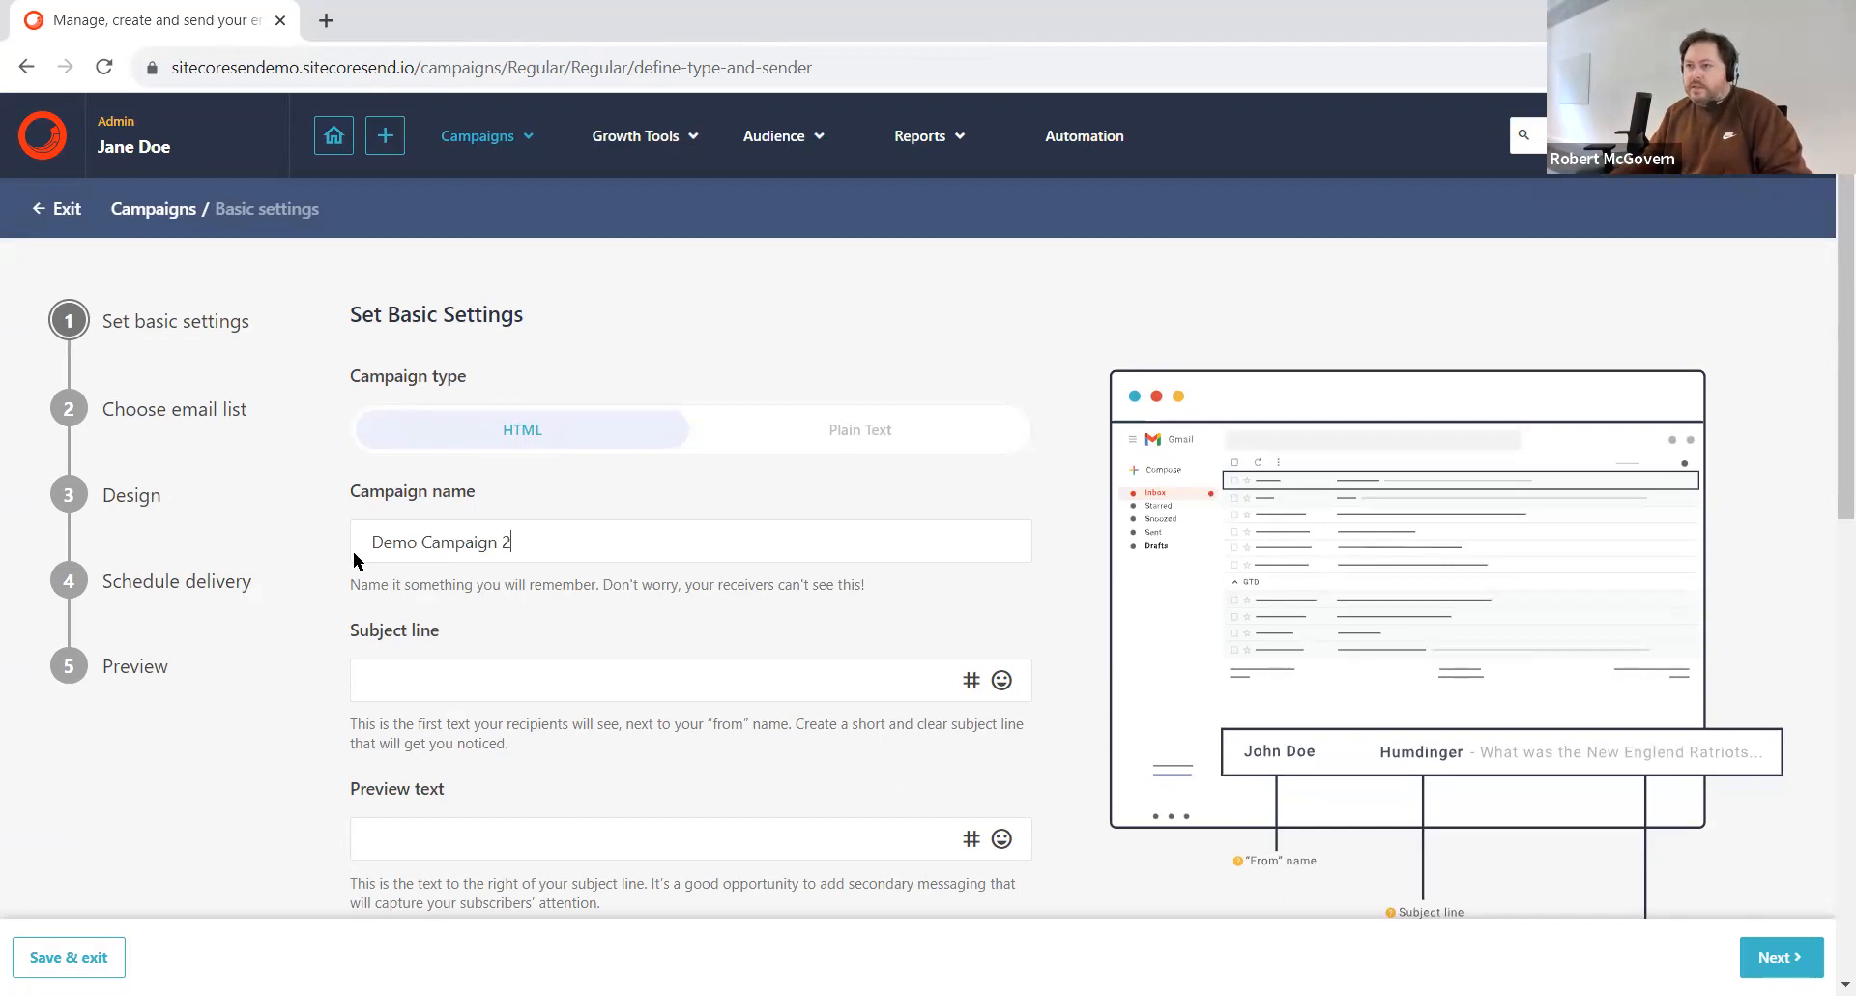
Step: Set the subject line to "This is the subject line of our test campaign" and fill the preview text with random placeholder letters
{"action": "scroll", "coordinate": [501, 628], "scroll_direction": "down", "scroll_amount": 3}
{"action": "left_click", "coordinate": [403, 425]}
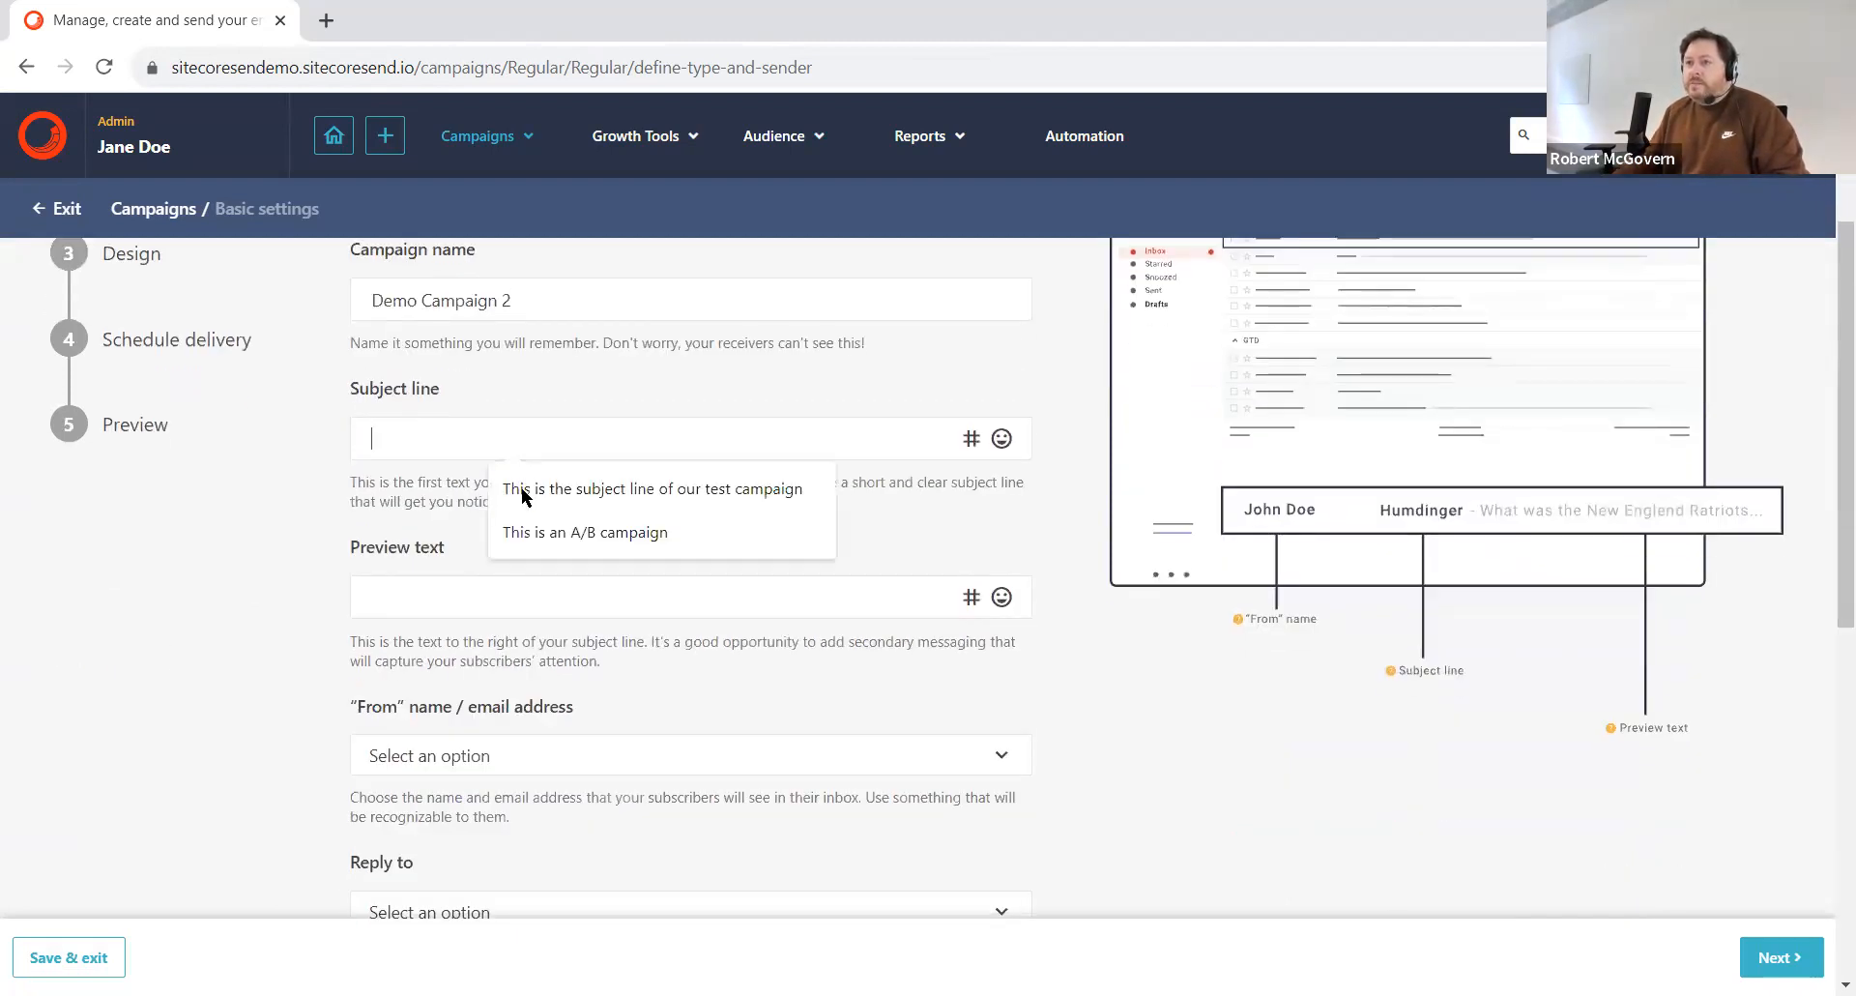
{"action": "left_click", "coordinate": [512, 489]}
{"action": "left_click", "coordinate": [548, 592]}
{"action": "type", "text": "sdgkhasbg"}
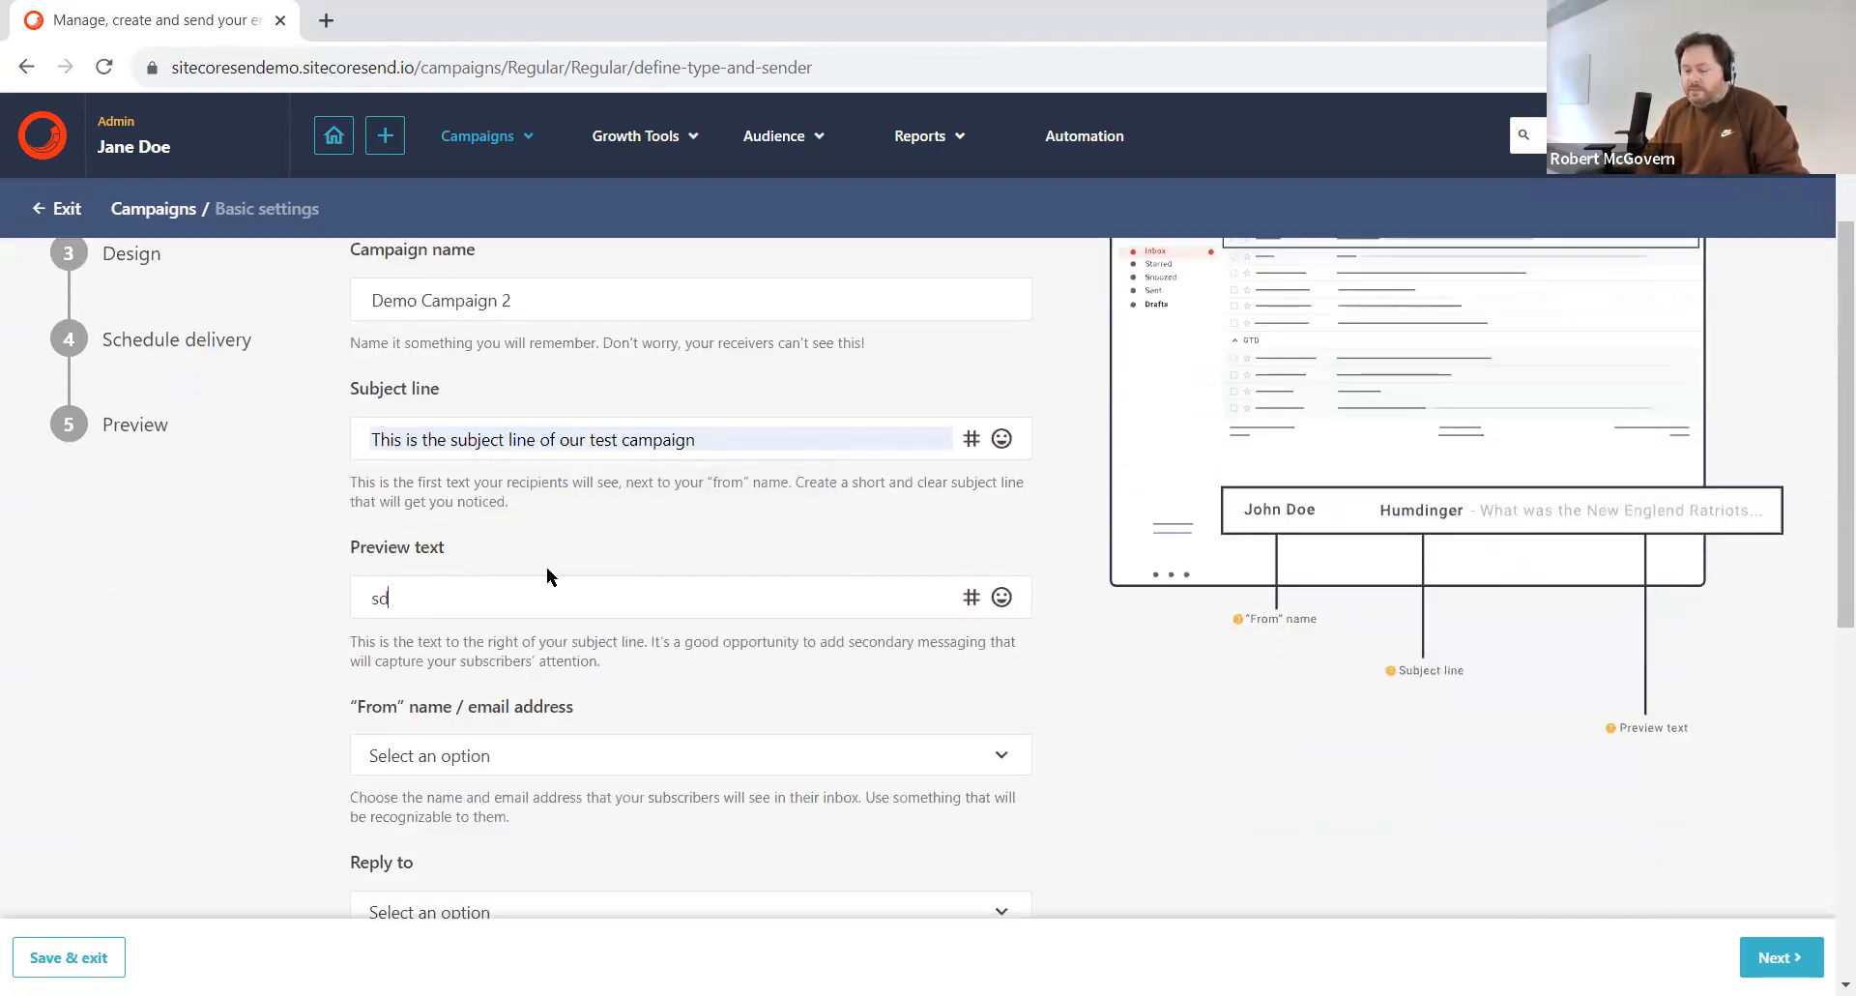
Step: Choose the Demo Portal sender as both the campaign's From address and its Reply to address
{"action": "scroll", "coordinate": [512, 533], "scroll_direction": "down", "scroll_amount": 3}
{"action": "left_click", "coordinate": [522, 389]}
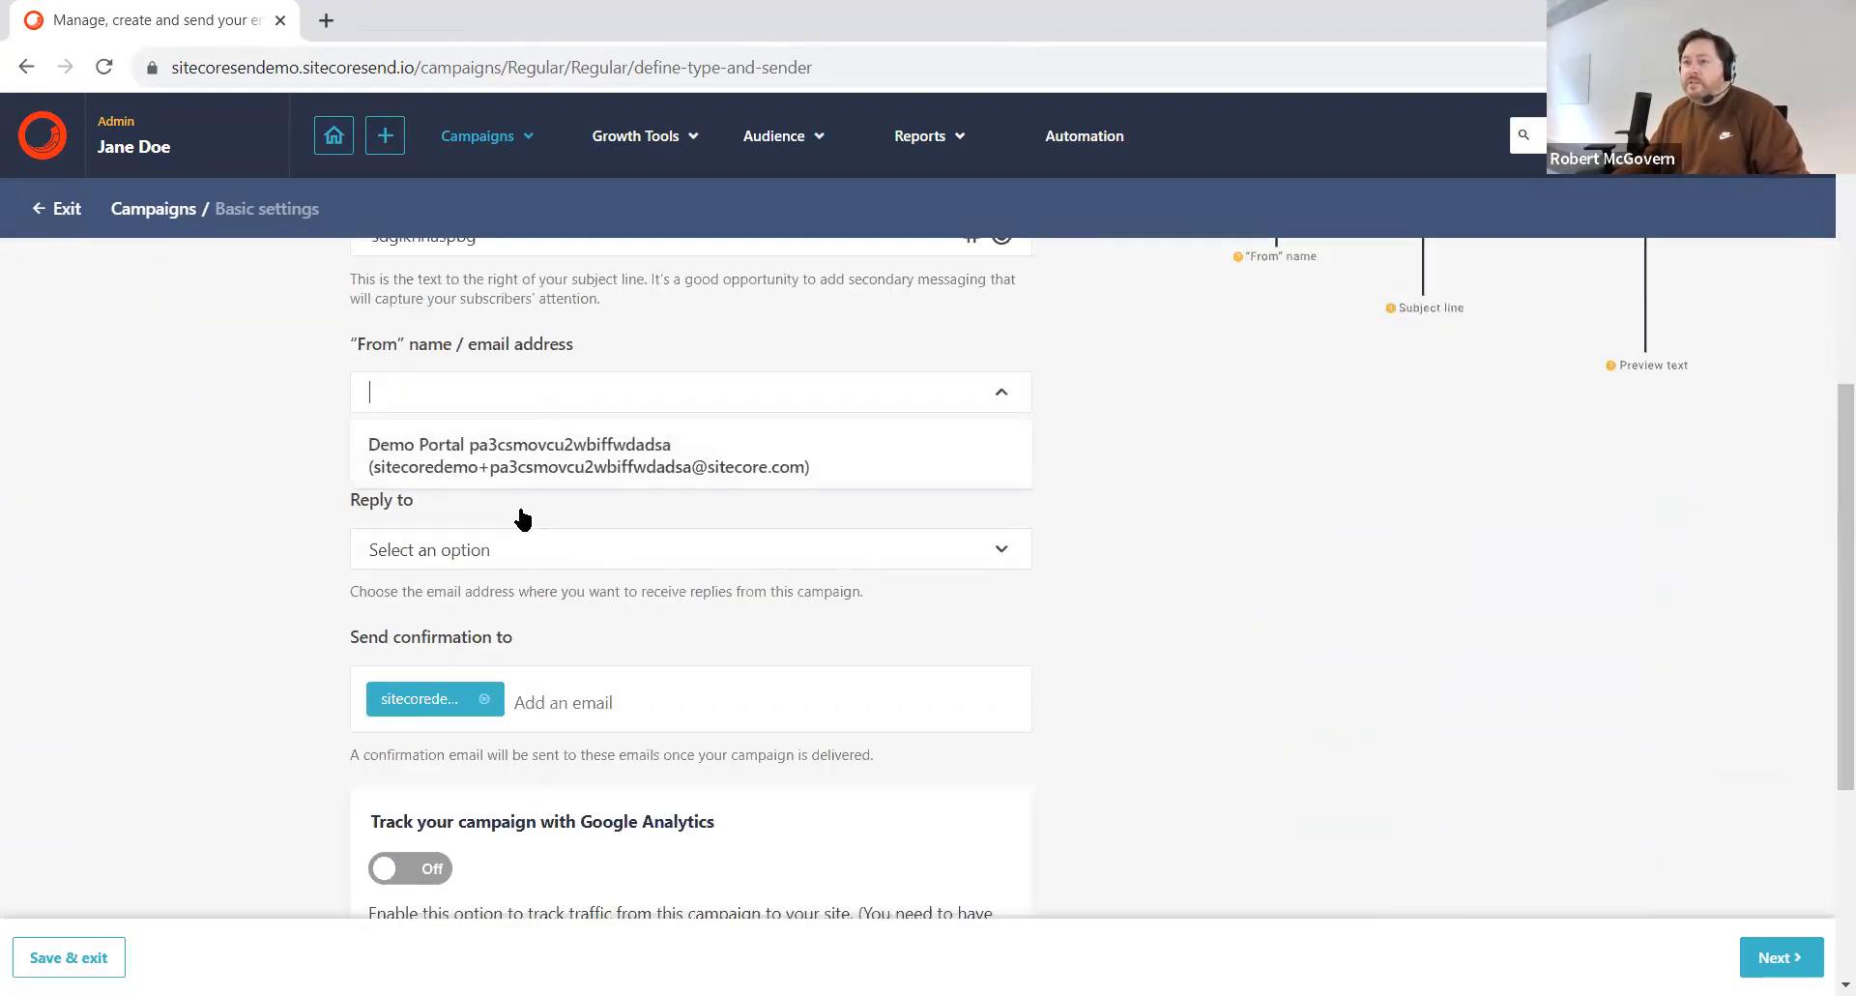
{"action": "left_click", "coordinate": [500, 450]}
{"action": "left_click", "coordinate": [552, 549]}
{"action": "left_click", "coordinate": [544, 614]}
Step: Review the confirmation email and tracking options, keep them as they are and continue to the email list selection
{"action": "scroll", "coordinate": [580, 506], "scroll_direction": "down", "scroll_amount": 1}
{"action": "scroll", "coordinate": [580, 542], "scroll_direction": "up", "scroll_amount": 1}
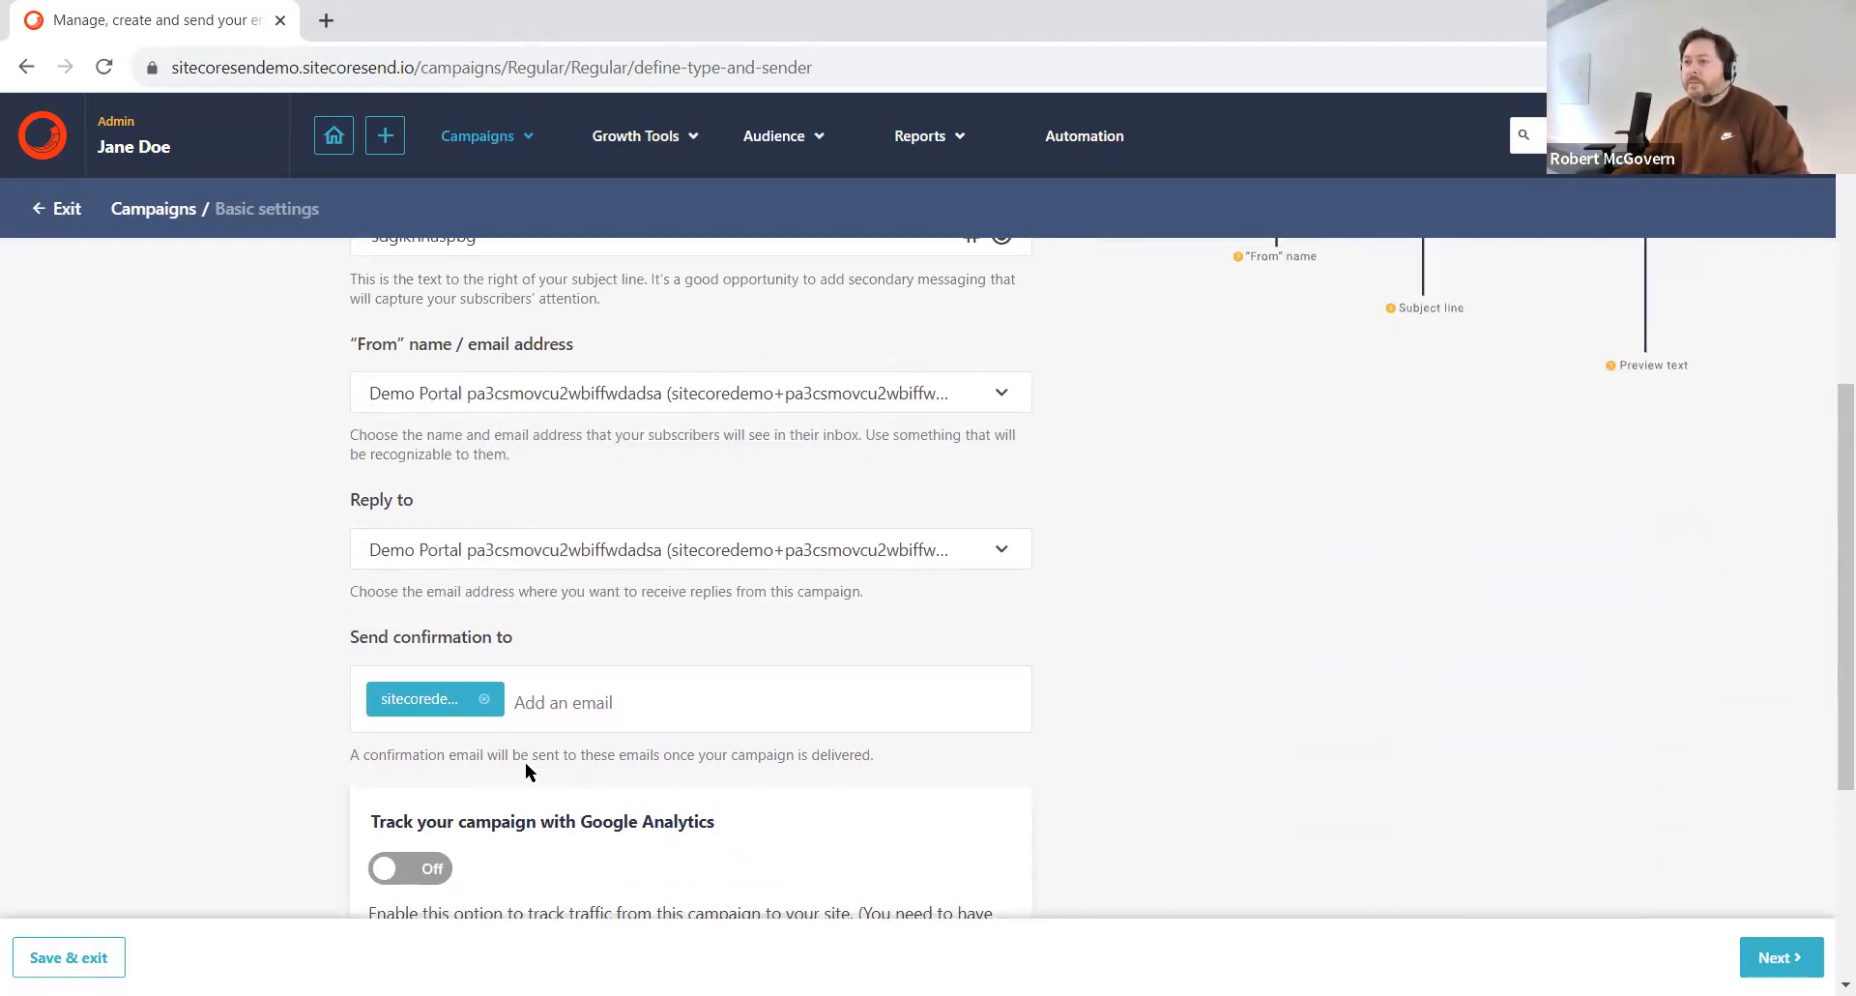
{"action": "scroll", "coordinate": [527, 769], "scroll_direction": "down", "scroll_amount": 1}
{"action": "scroll", "coordinate": [518, 501], "scroll_direction": "up", "scroll_amount": 2}
{"action": "scroll", "coordinate": [592, 527], "scroll_direction": "down", "scroll_amount": 3}
{"action": "scroll", "coordinate": [751, 640], "scroll_direction": "down", "scroll_amount": 1}
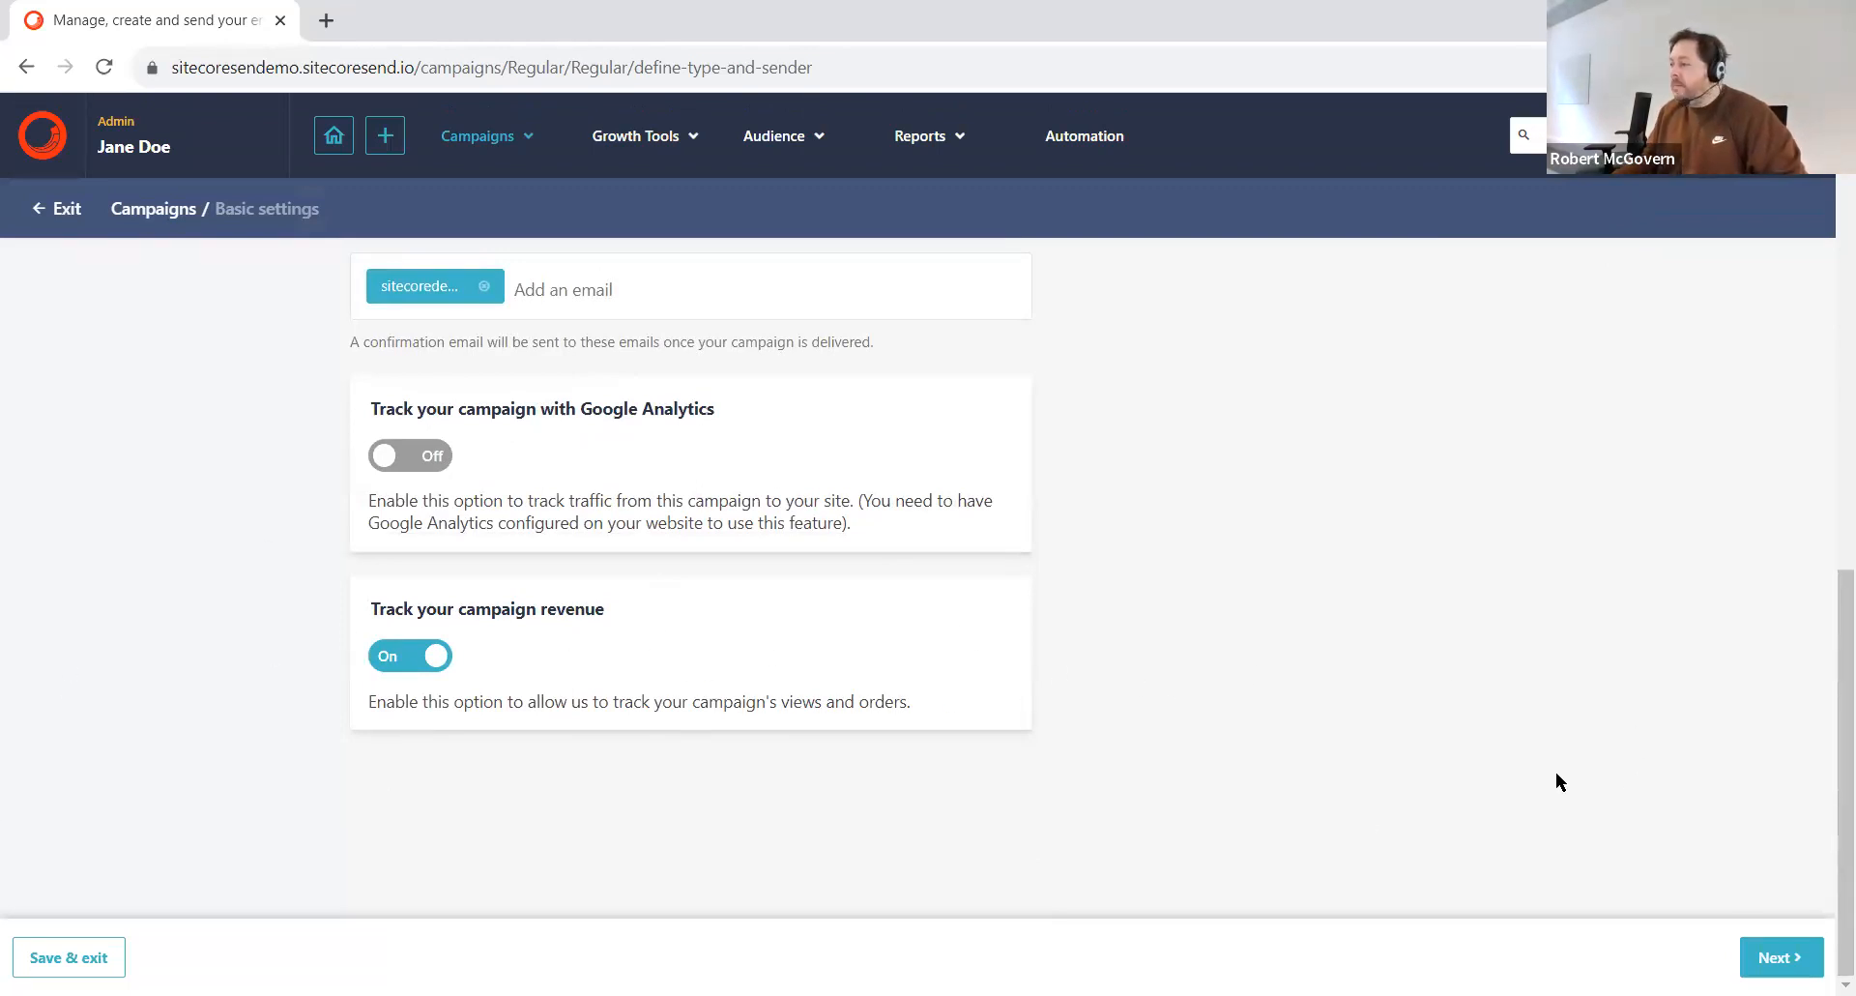
{"action": "left_click", "coordinate": [1782, 956]}
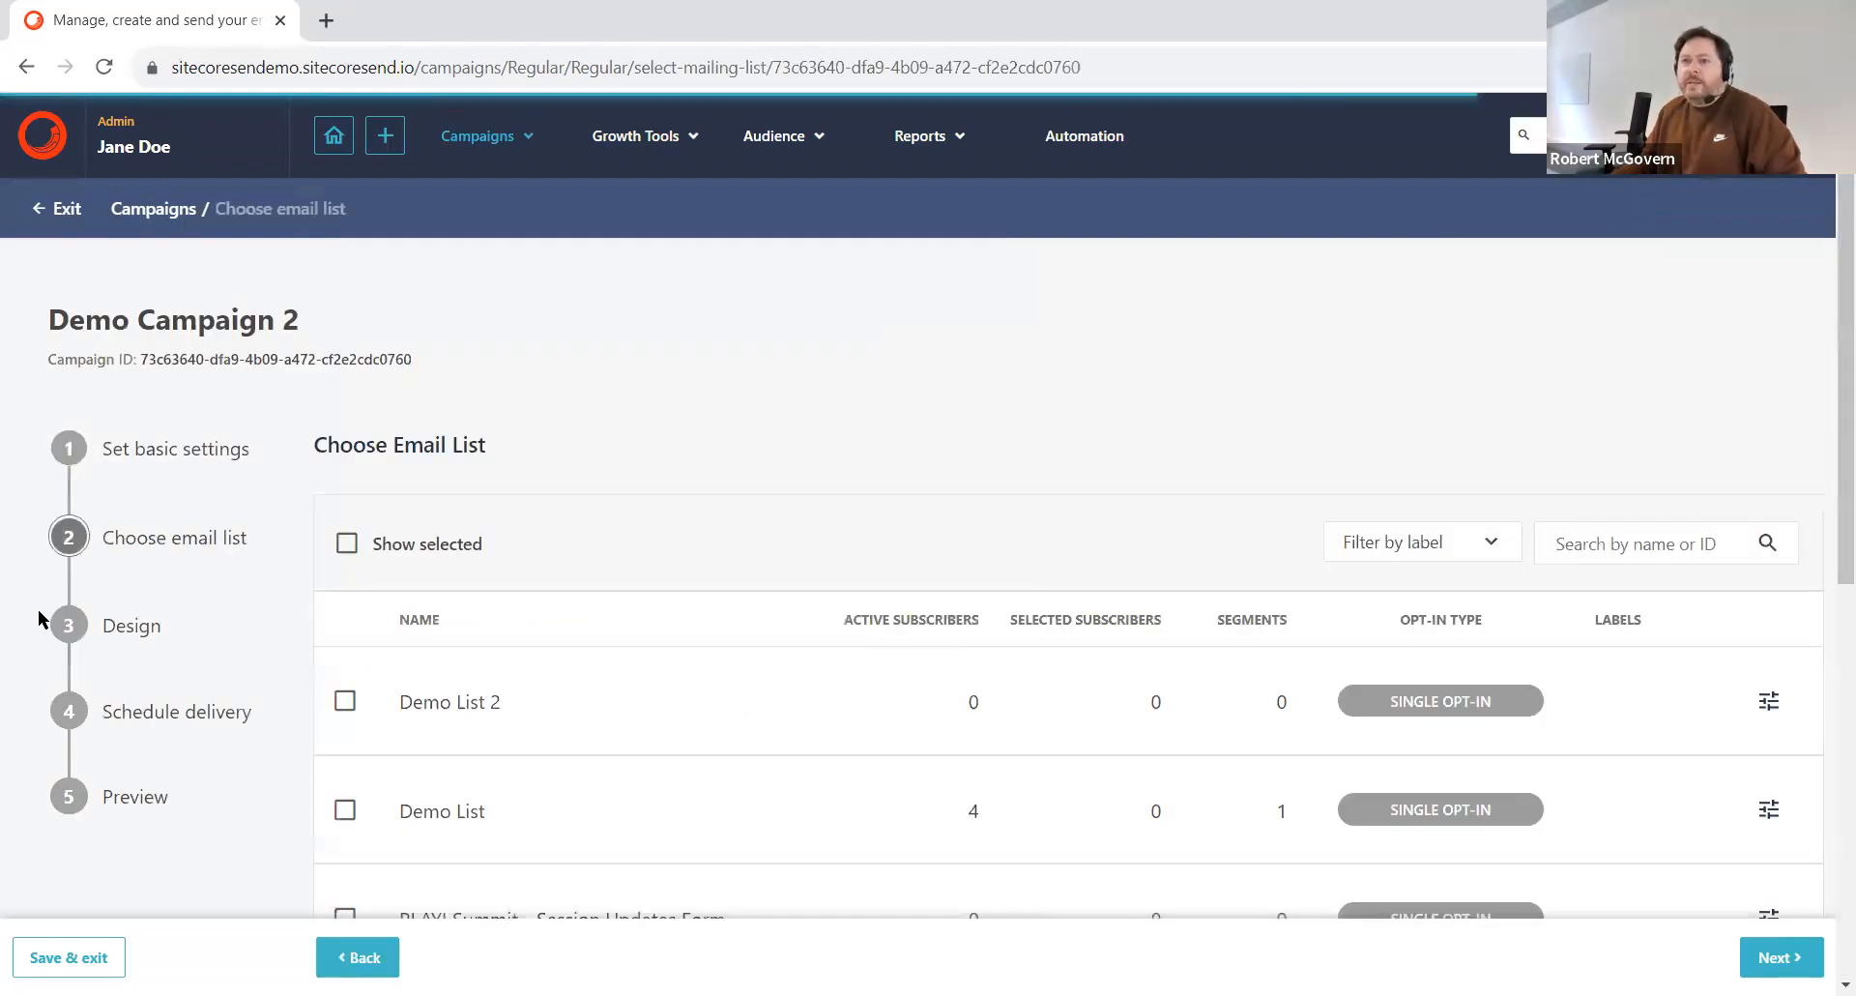
Step: Select Demo List 2 as the email list for the campaign
{"action": "scroll", "coordinate": [344, 453], "scroll_direction": "down", "scroll_amount": 3}
{"action": "left_click", "coordinate": [345, 458]}
{"action": "scroll", "coordinate": [483, 581], "scroll_direction": "up", "scroll_amount": 3}
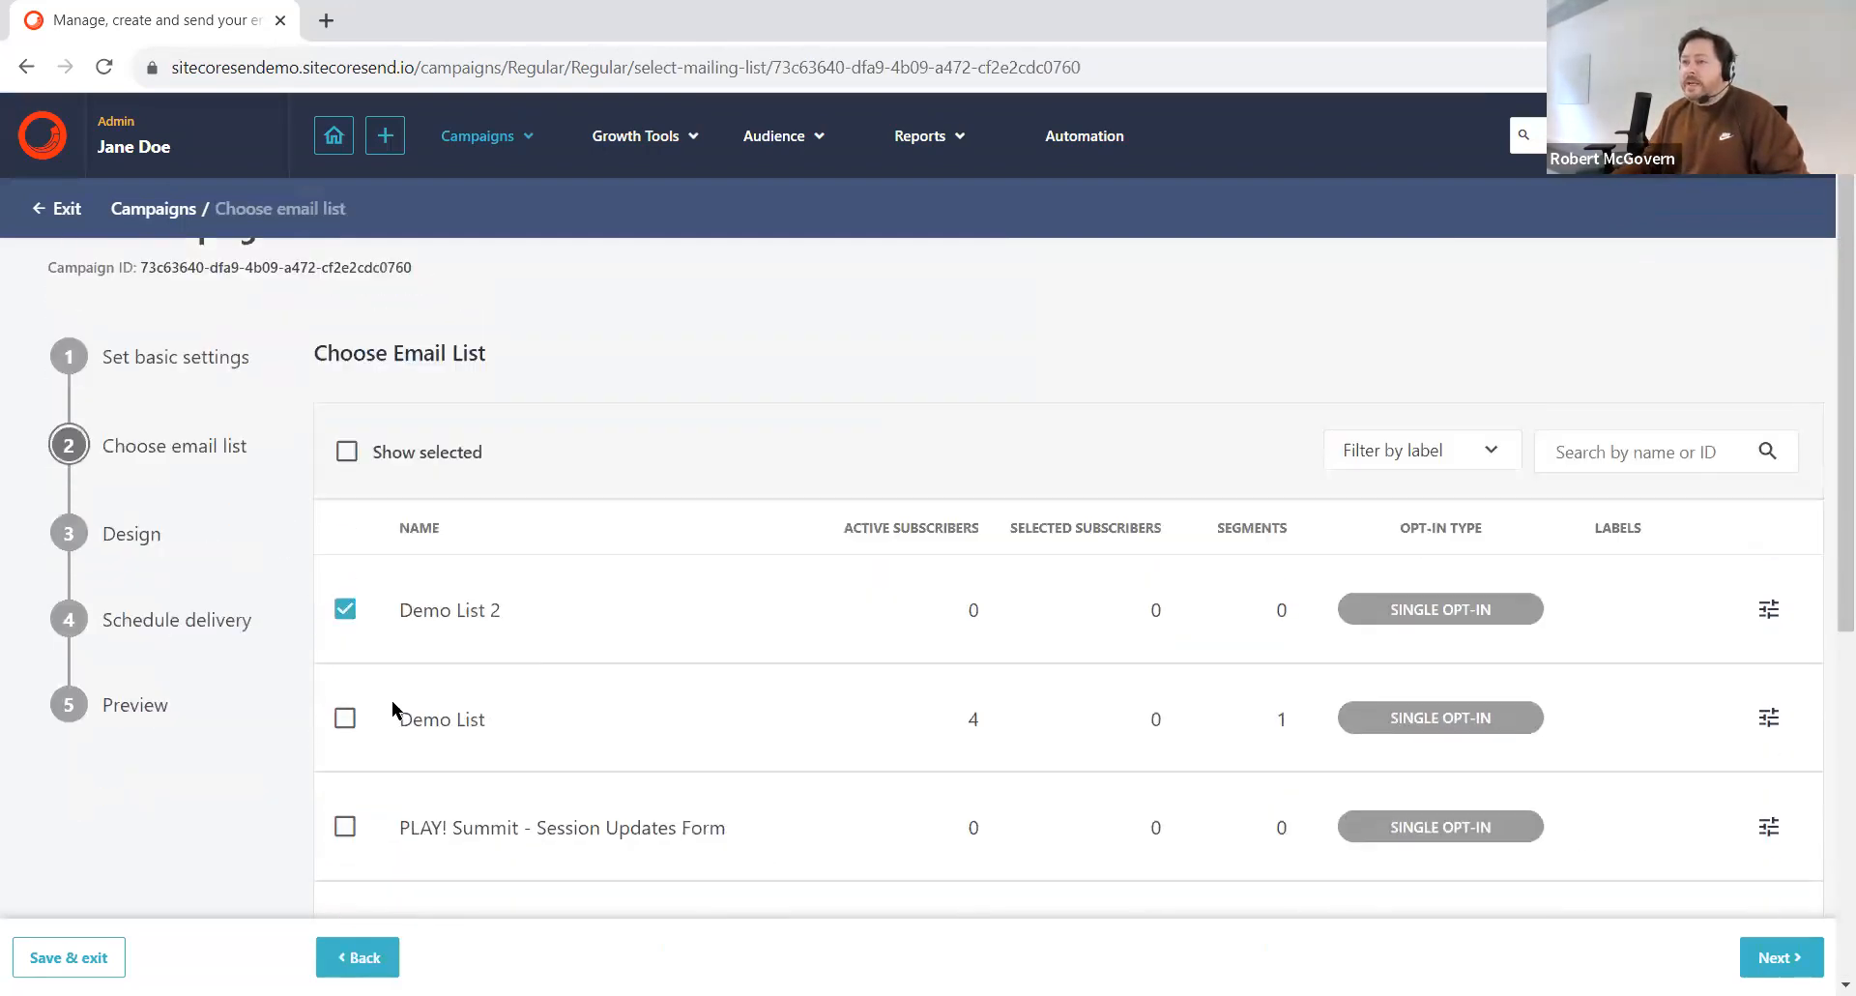
Step: Continue from the email list selection to the Design stage and start designing a custom template
{"action": "scroll", "coordinate": [720, 555], "scroll_direction": "down", "scroll_amount": 2}
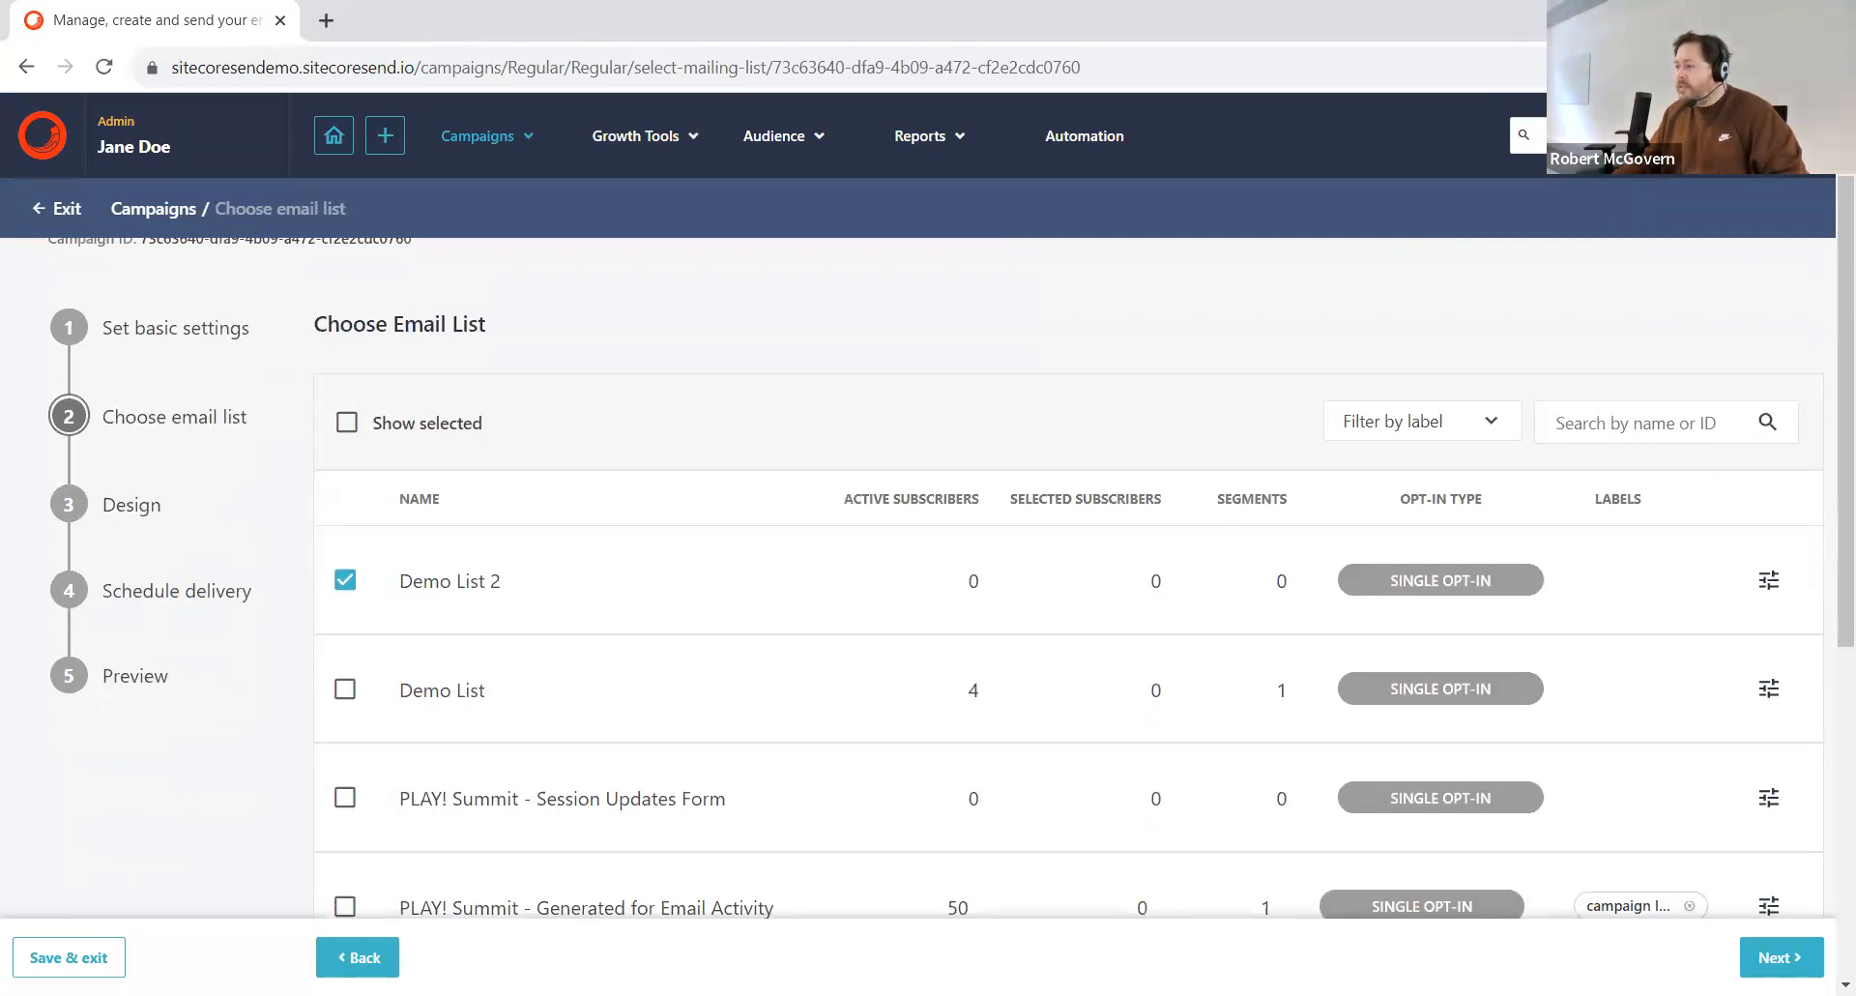
{"action": "scroll", "coordinate": [754, 532], "scroll_direction": "down", "scroll_amount": 1}
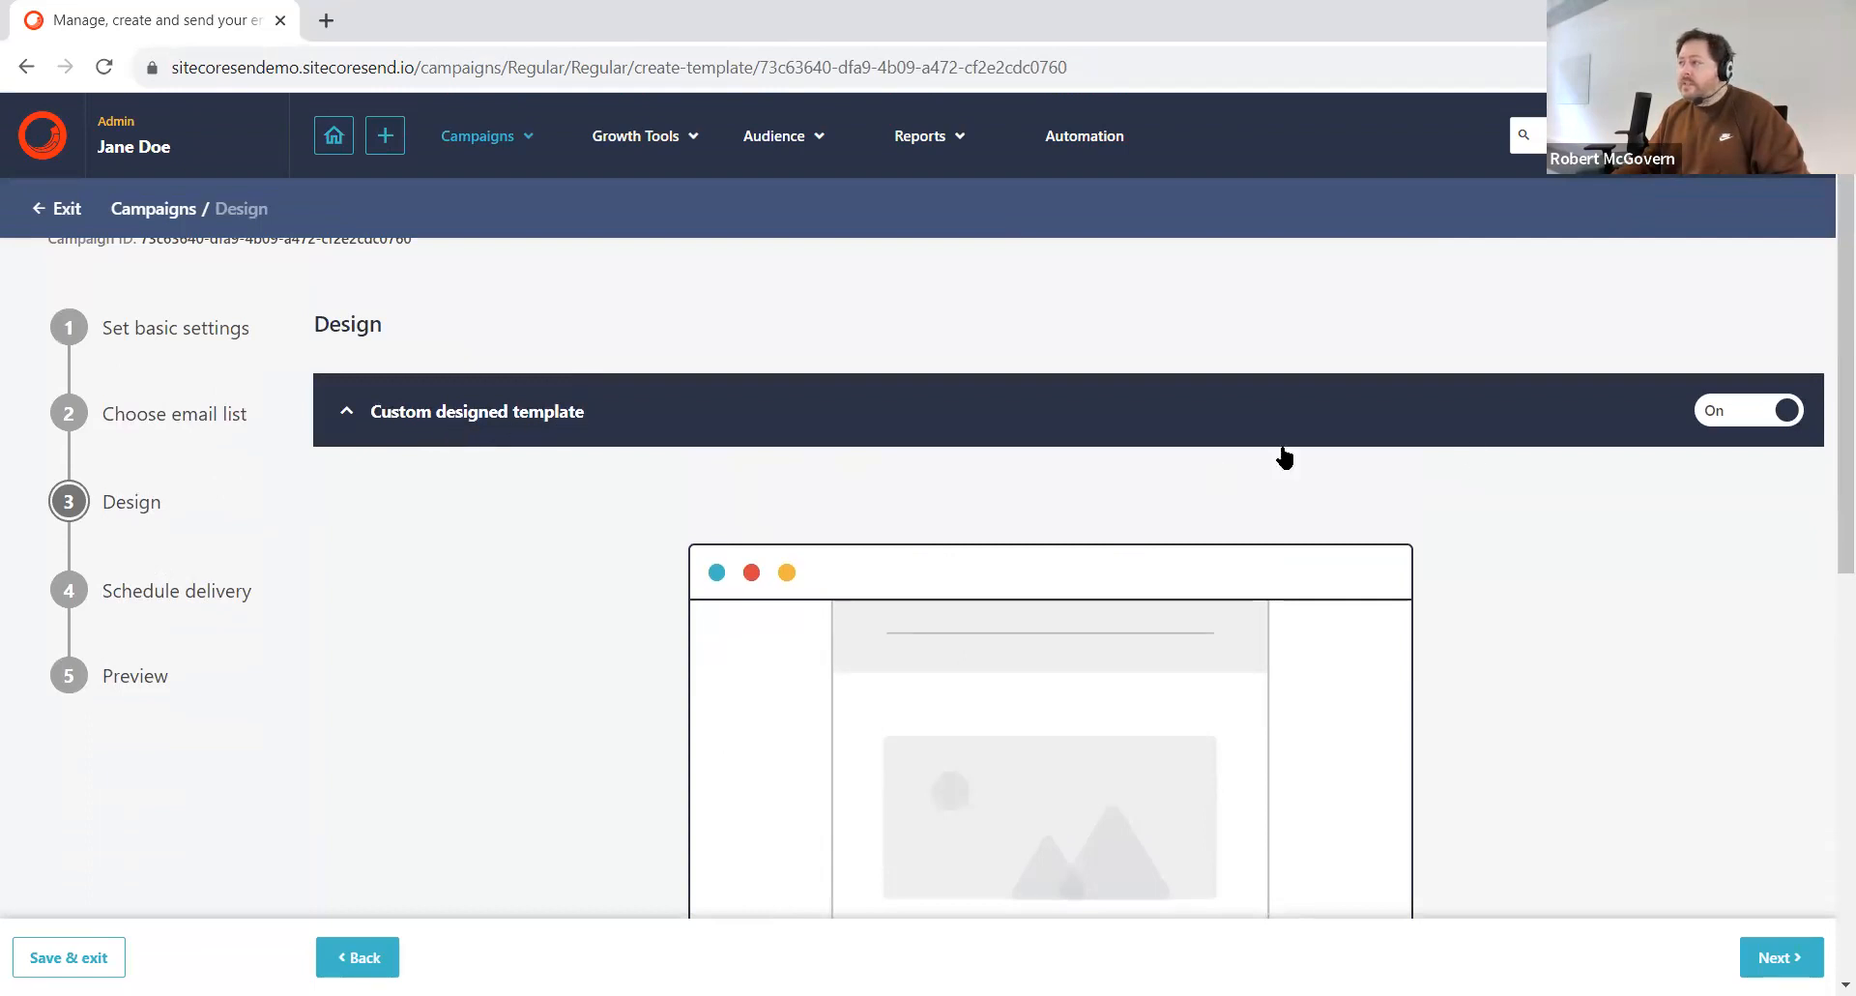
{"action": "scroll", "coordinate": [1654, 512], "scroll_direction": "down", "scroll_amount": 6}
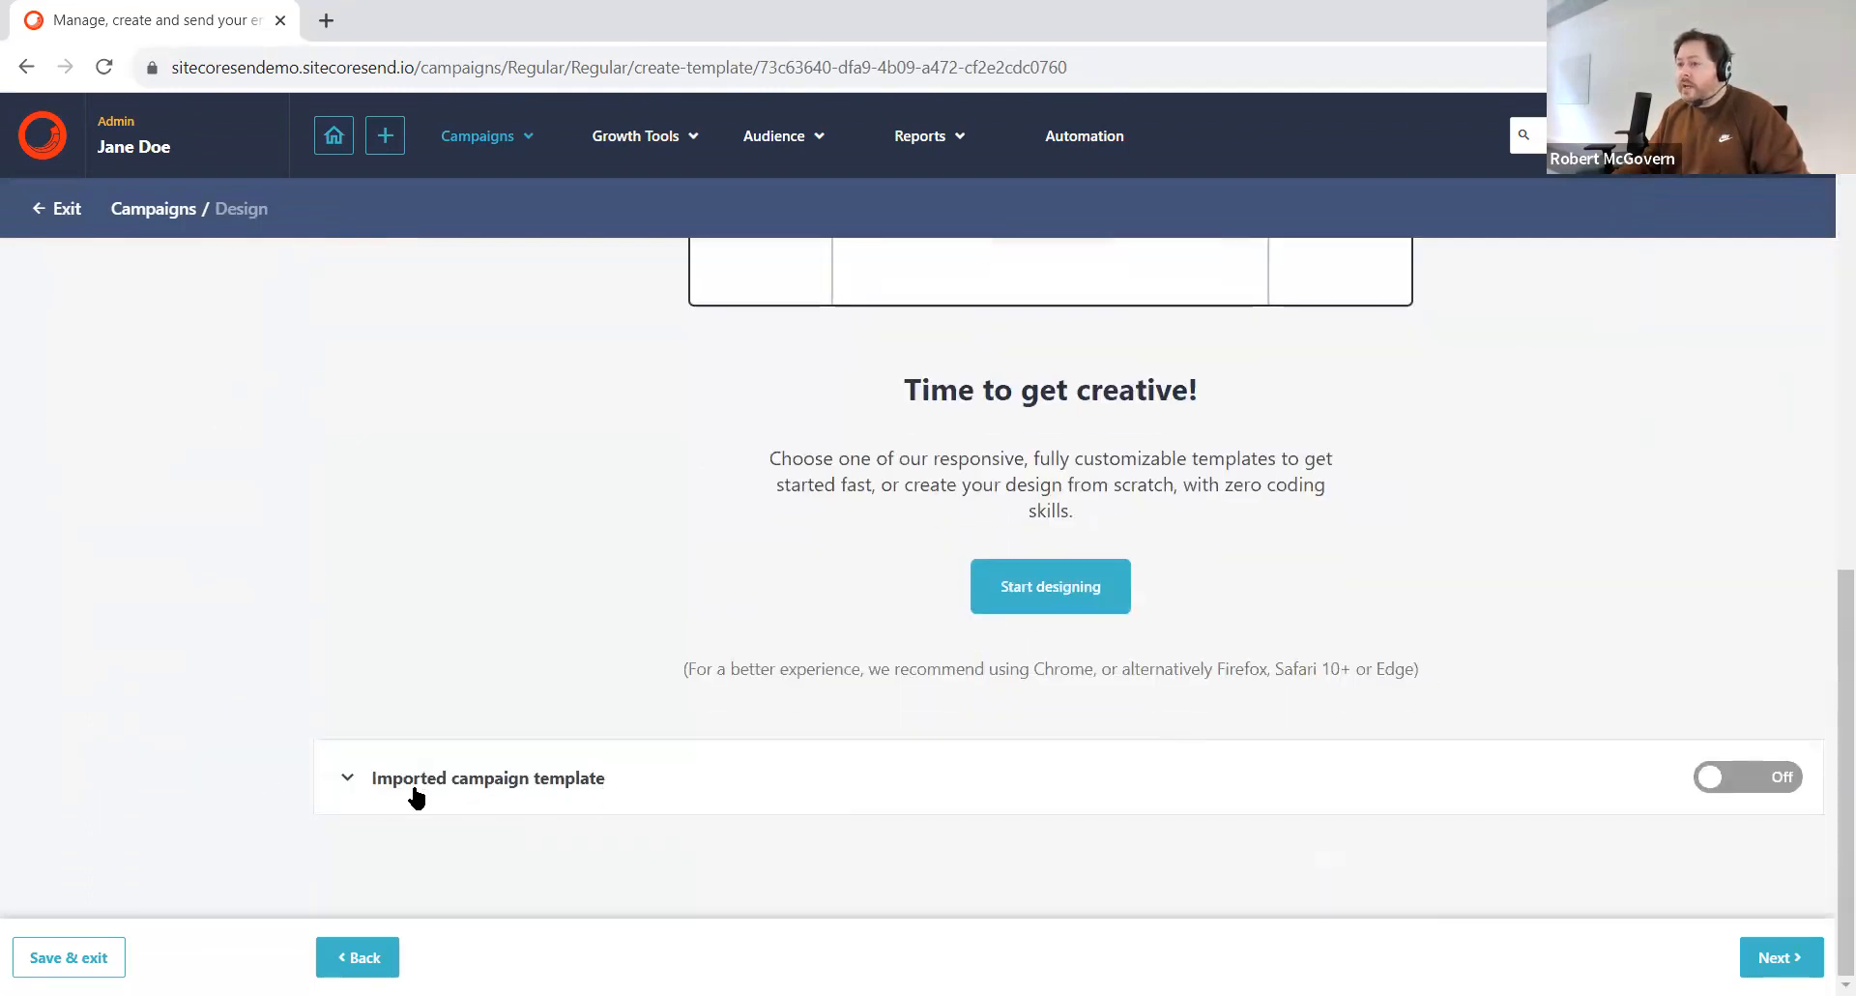
{"action": "scroll", "coordinate": [1472, 673], "scroll_direction": "up", "scroll_amount": 5}
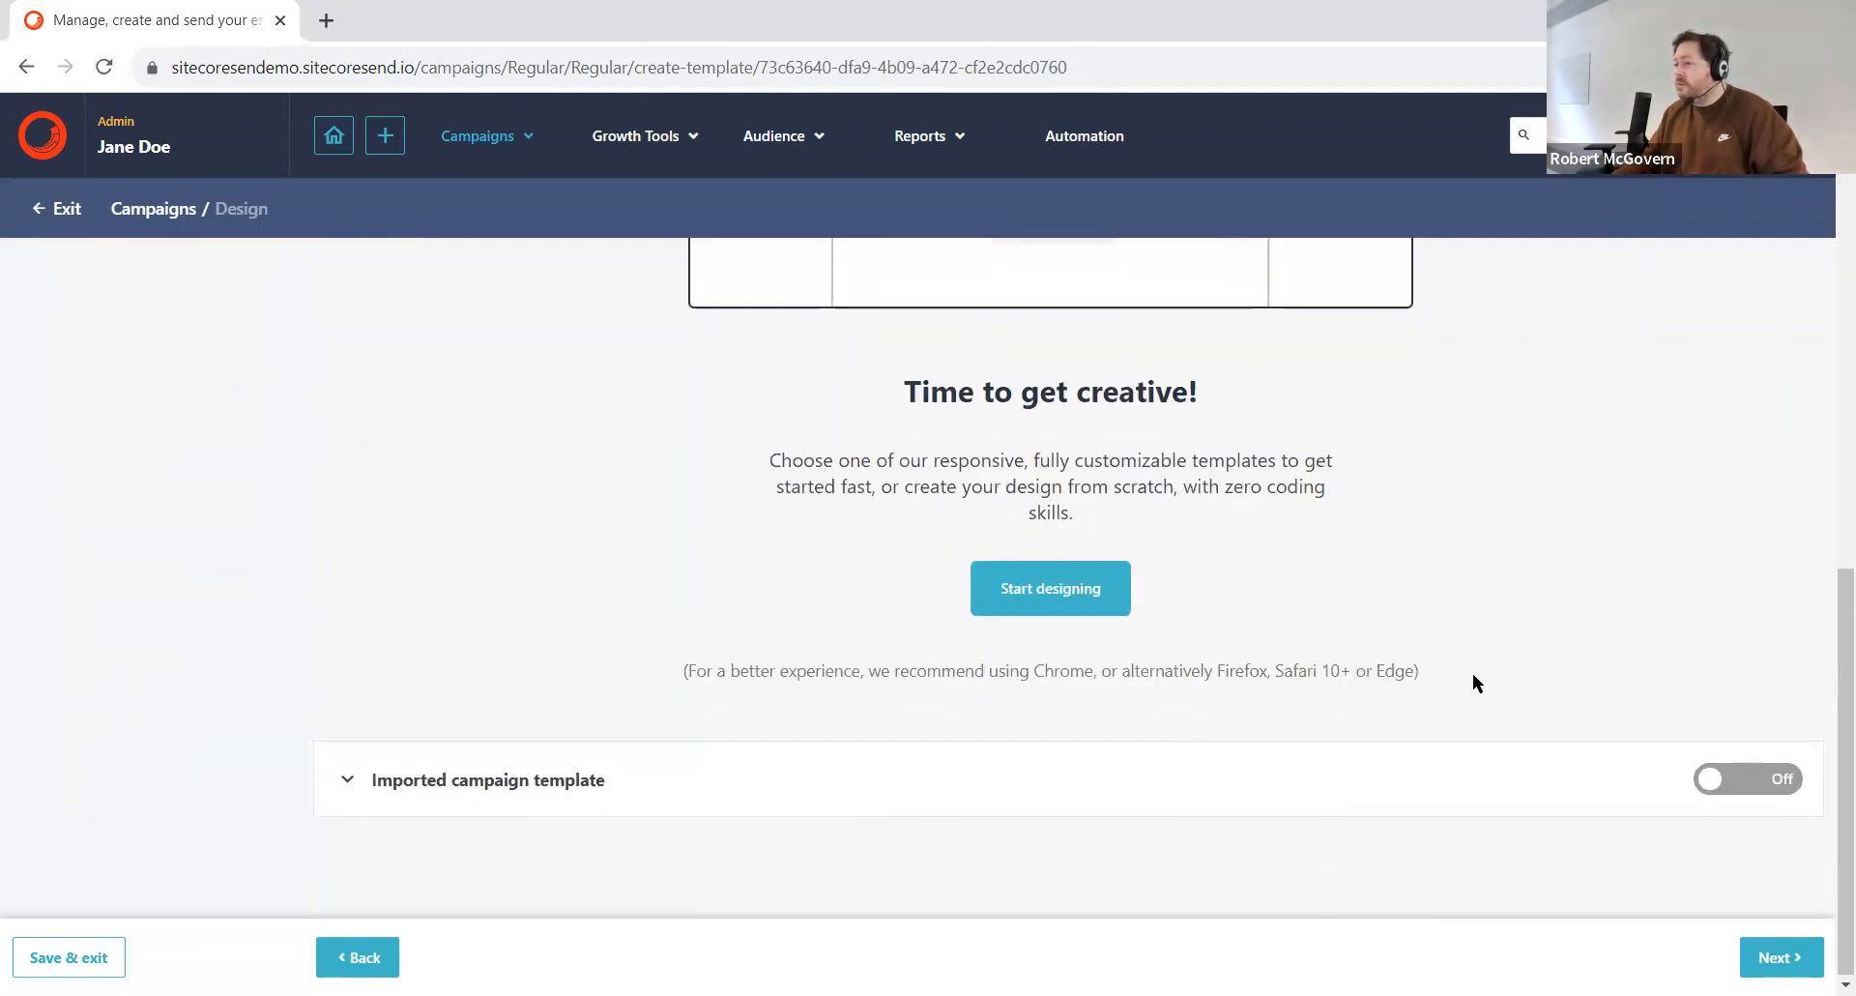
{"action": "scroll", "coordinate": [1483, 733], "scroll_direction": "up", "scroll_amount": 2}
{"action": "scroll", "coordinate": [1176, 629], "scroll_direction": "down", "scroll_amount": 7}
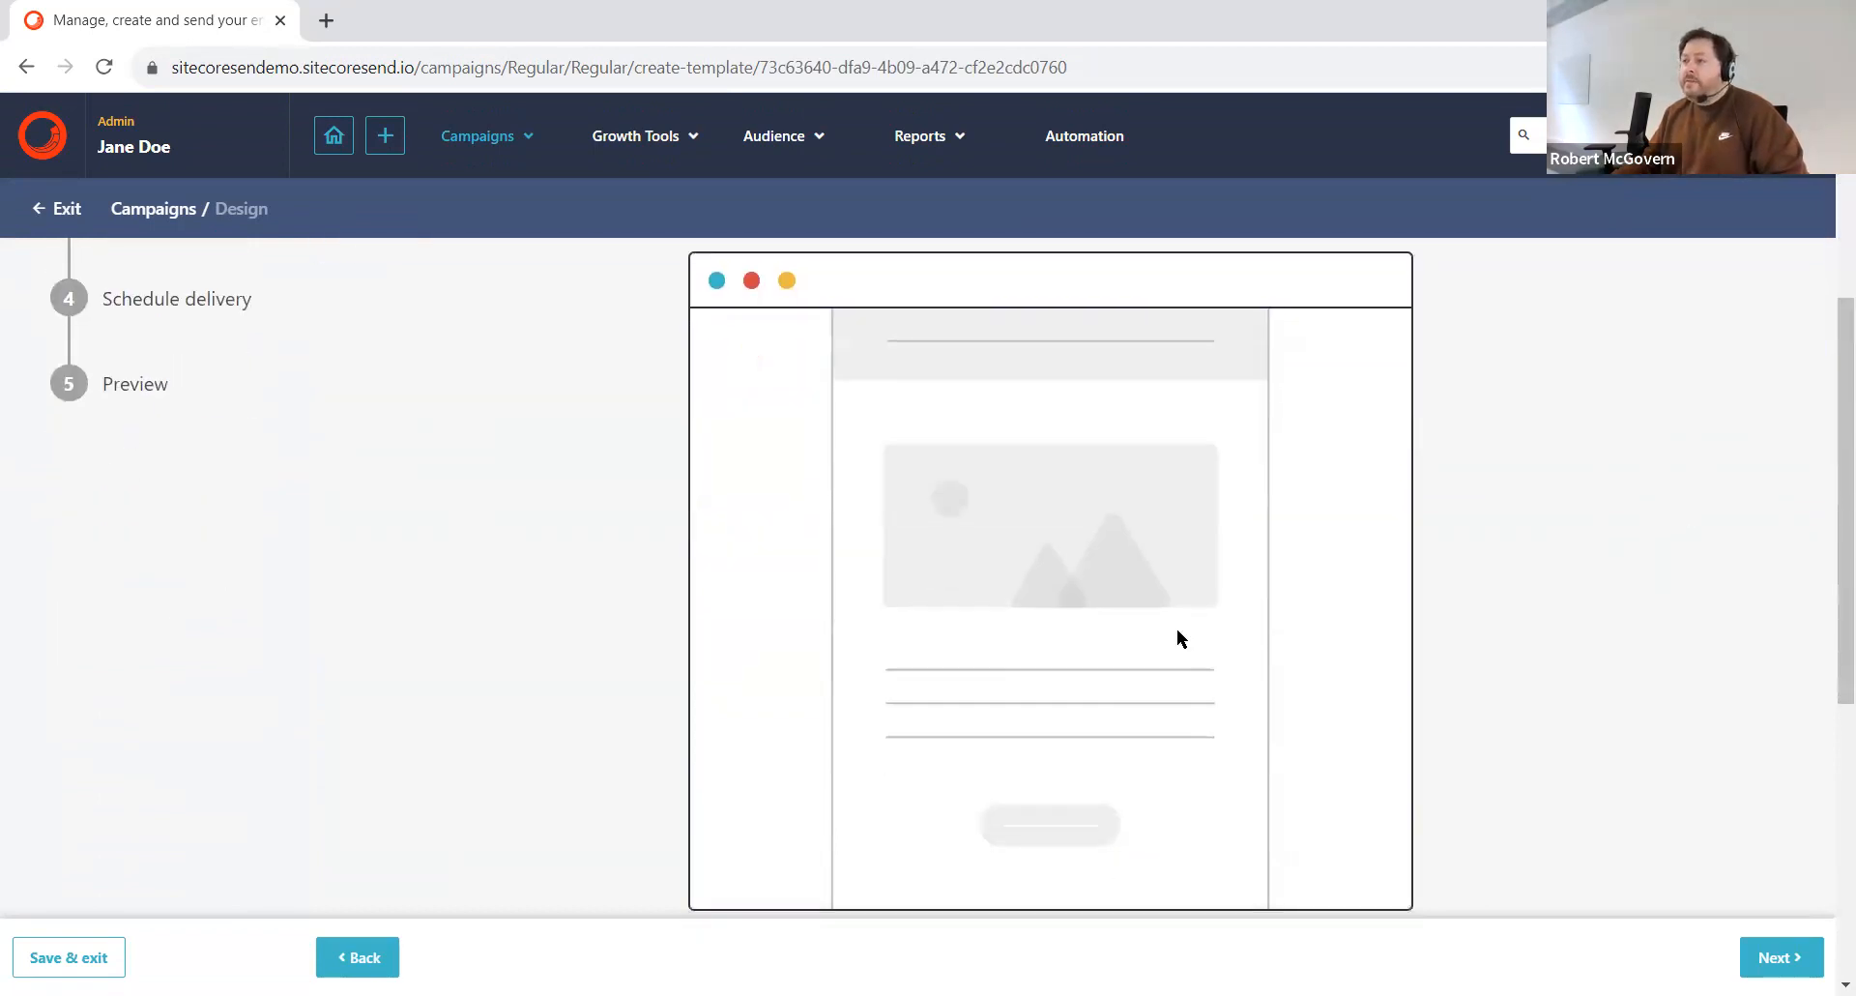
{"action": "left_click", "coordinate": [1032, 711]}
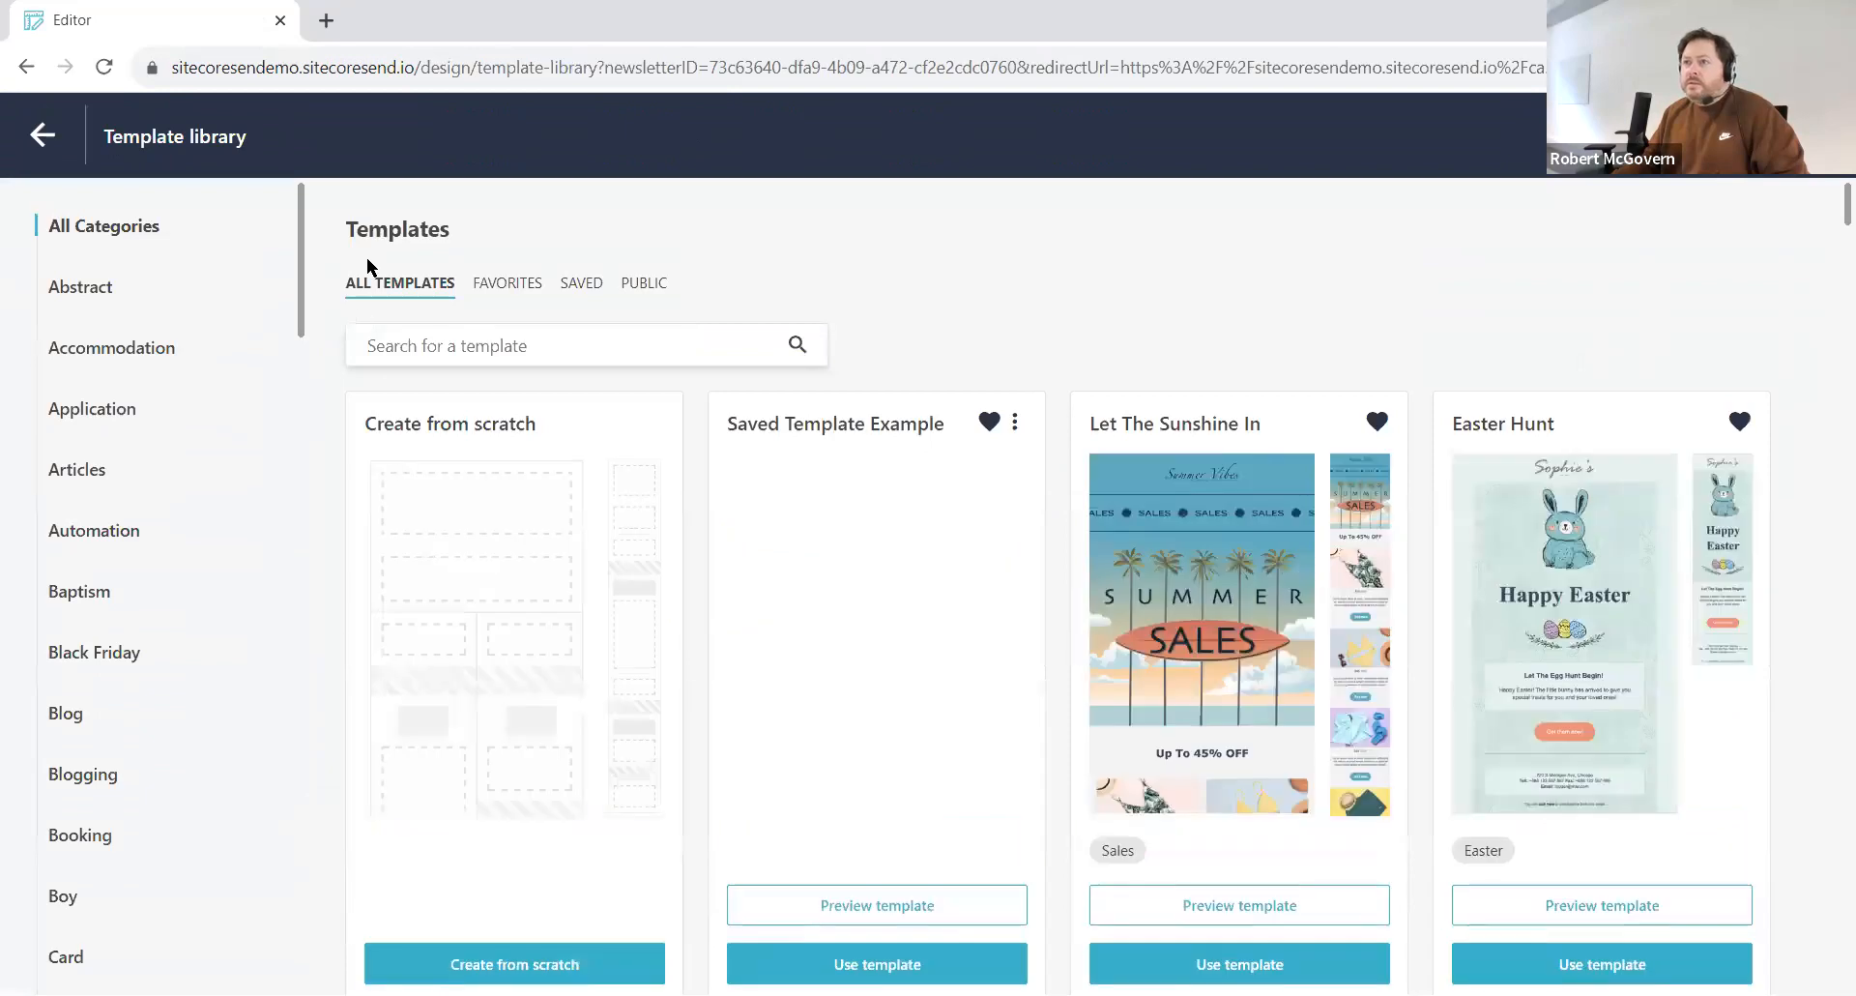
Step: Look through the designs in the template library, including the saved template and the seasonal ones
{"action": "scroll", "coordinate": [1002, 560], "scroll_direction": "down", "scroll_amount": 7}
{"action": "scroll", "coordinate": [1269, 747], "scroll_direction": "down", "scroll_amount": 6}
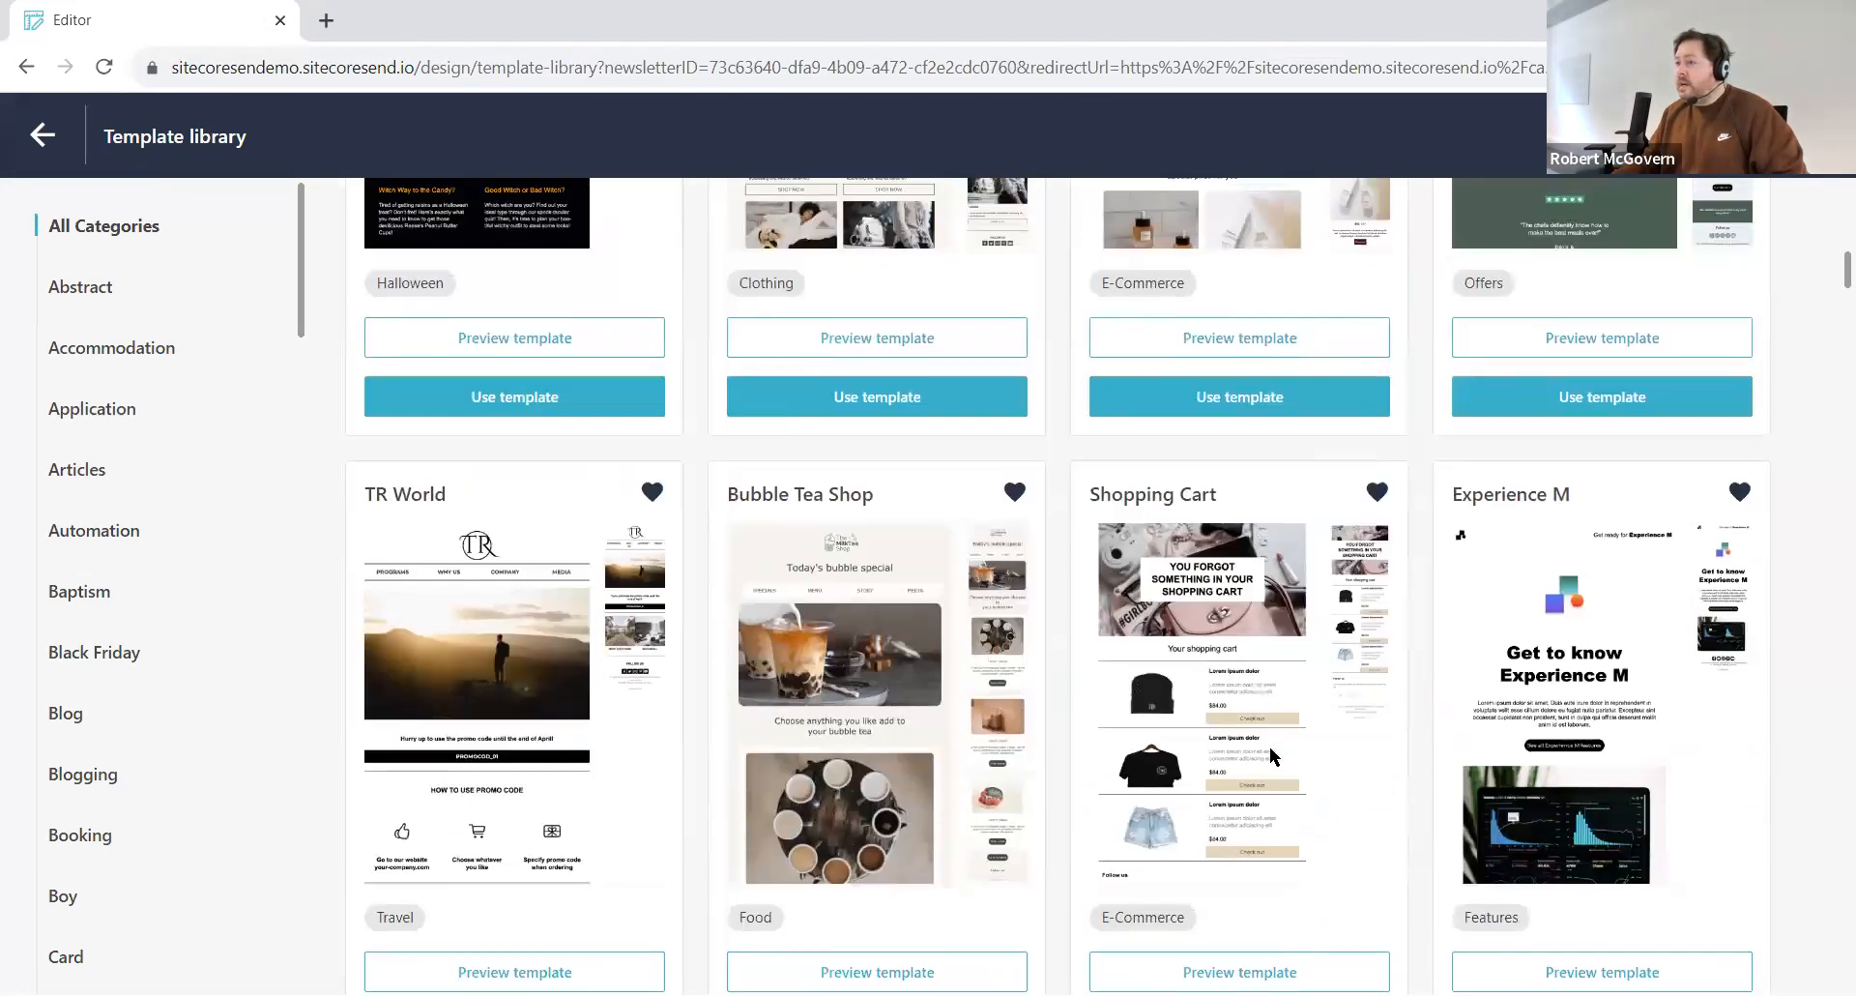
{"action": "scroll", "coordinate": [1044, 696], "scroll_direction": "up", "scroll_amount": 12}
{"action": "scroll", "coordinate": [996, 522], "scroll_direction": "down", "scroll_amount": 1}
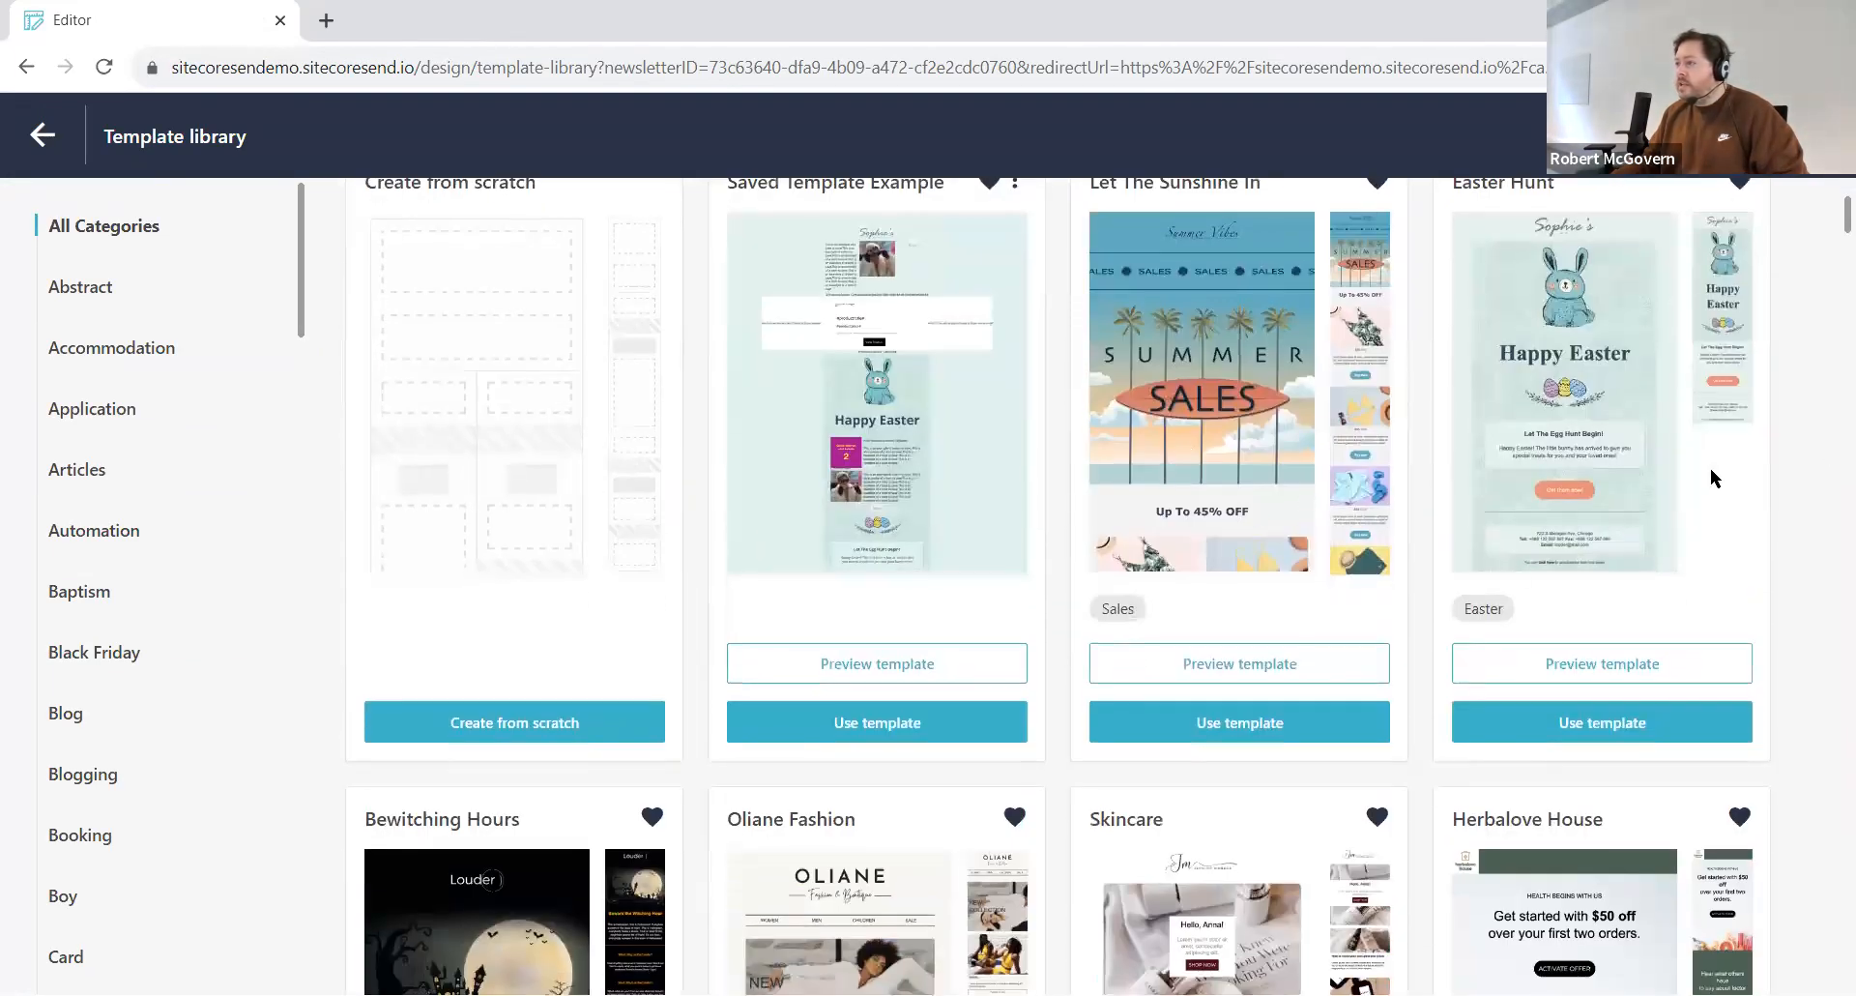
{"action": "scroll", "coordinate": [773, 688], "scroll_direction": "up", "scroll_amount": 2}
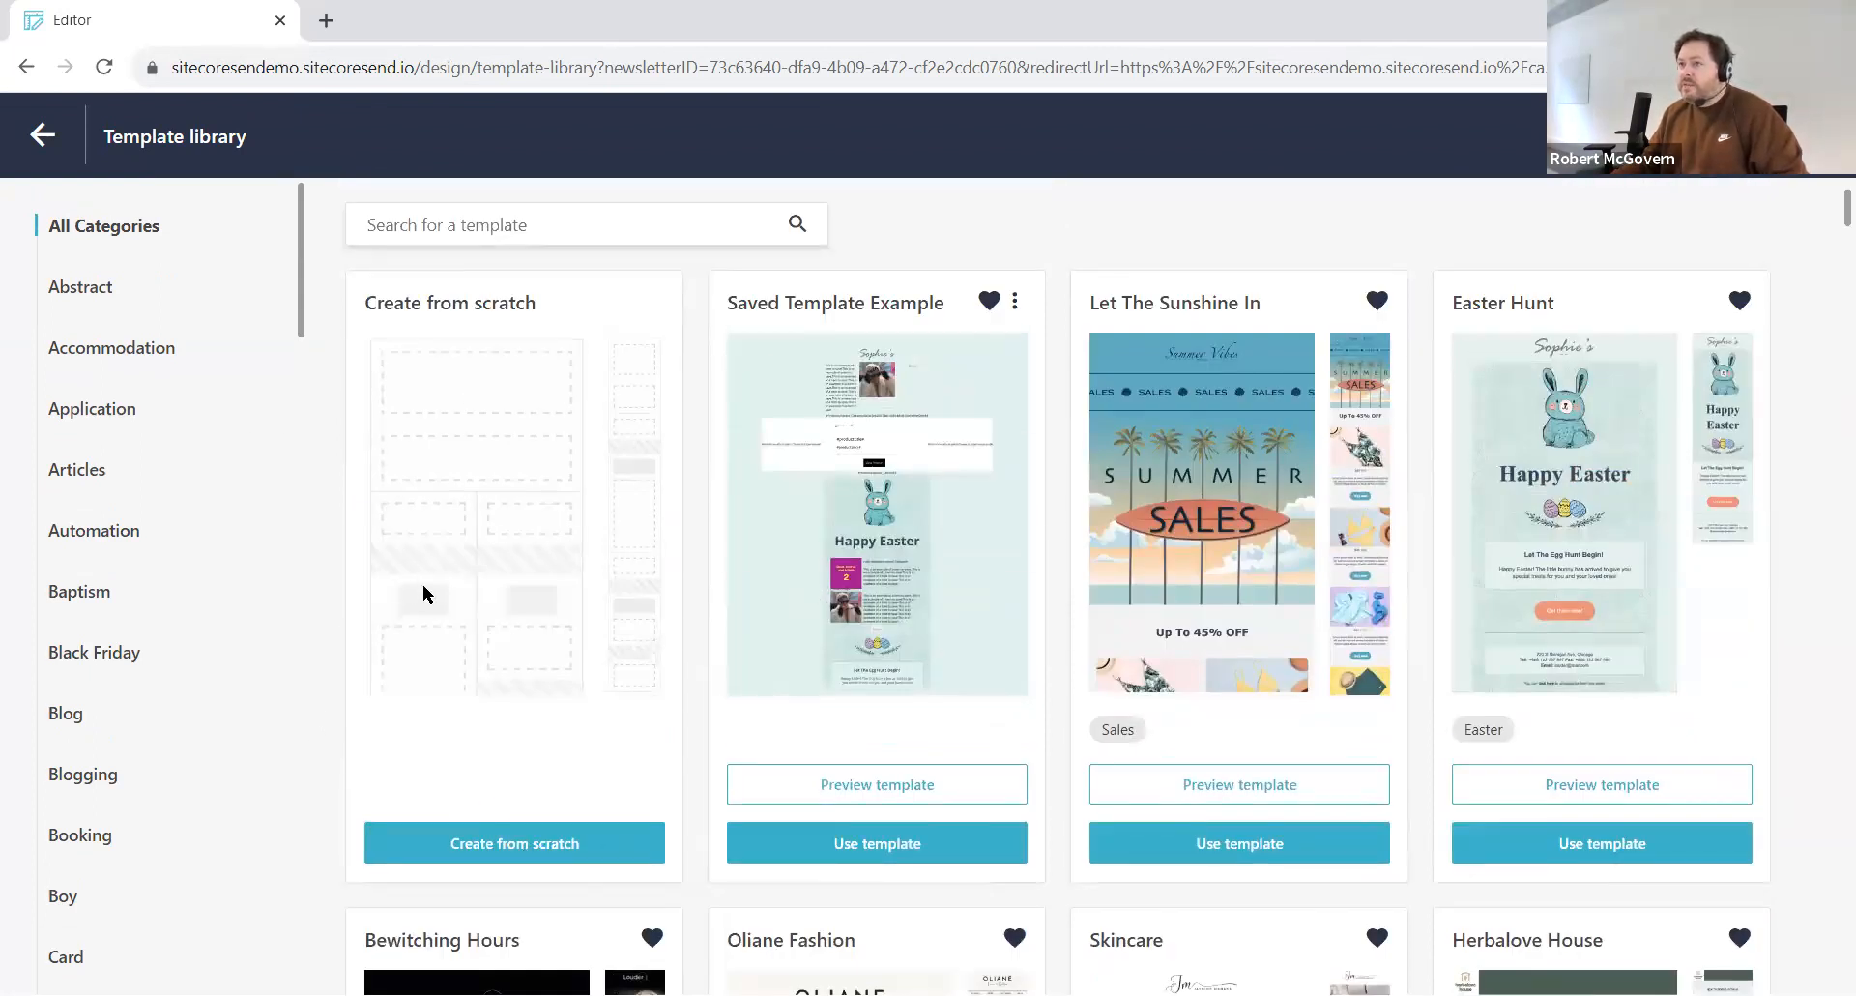
{"action": "scroll", "coordinate": [416, 561], "scroll_direction": "down", "scroll_amount": 4}
{"action": "scroll", "coordinate": [1818, 836], "scroll_direction": "up", "scroll_amount": 4}
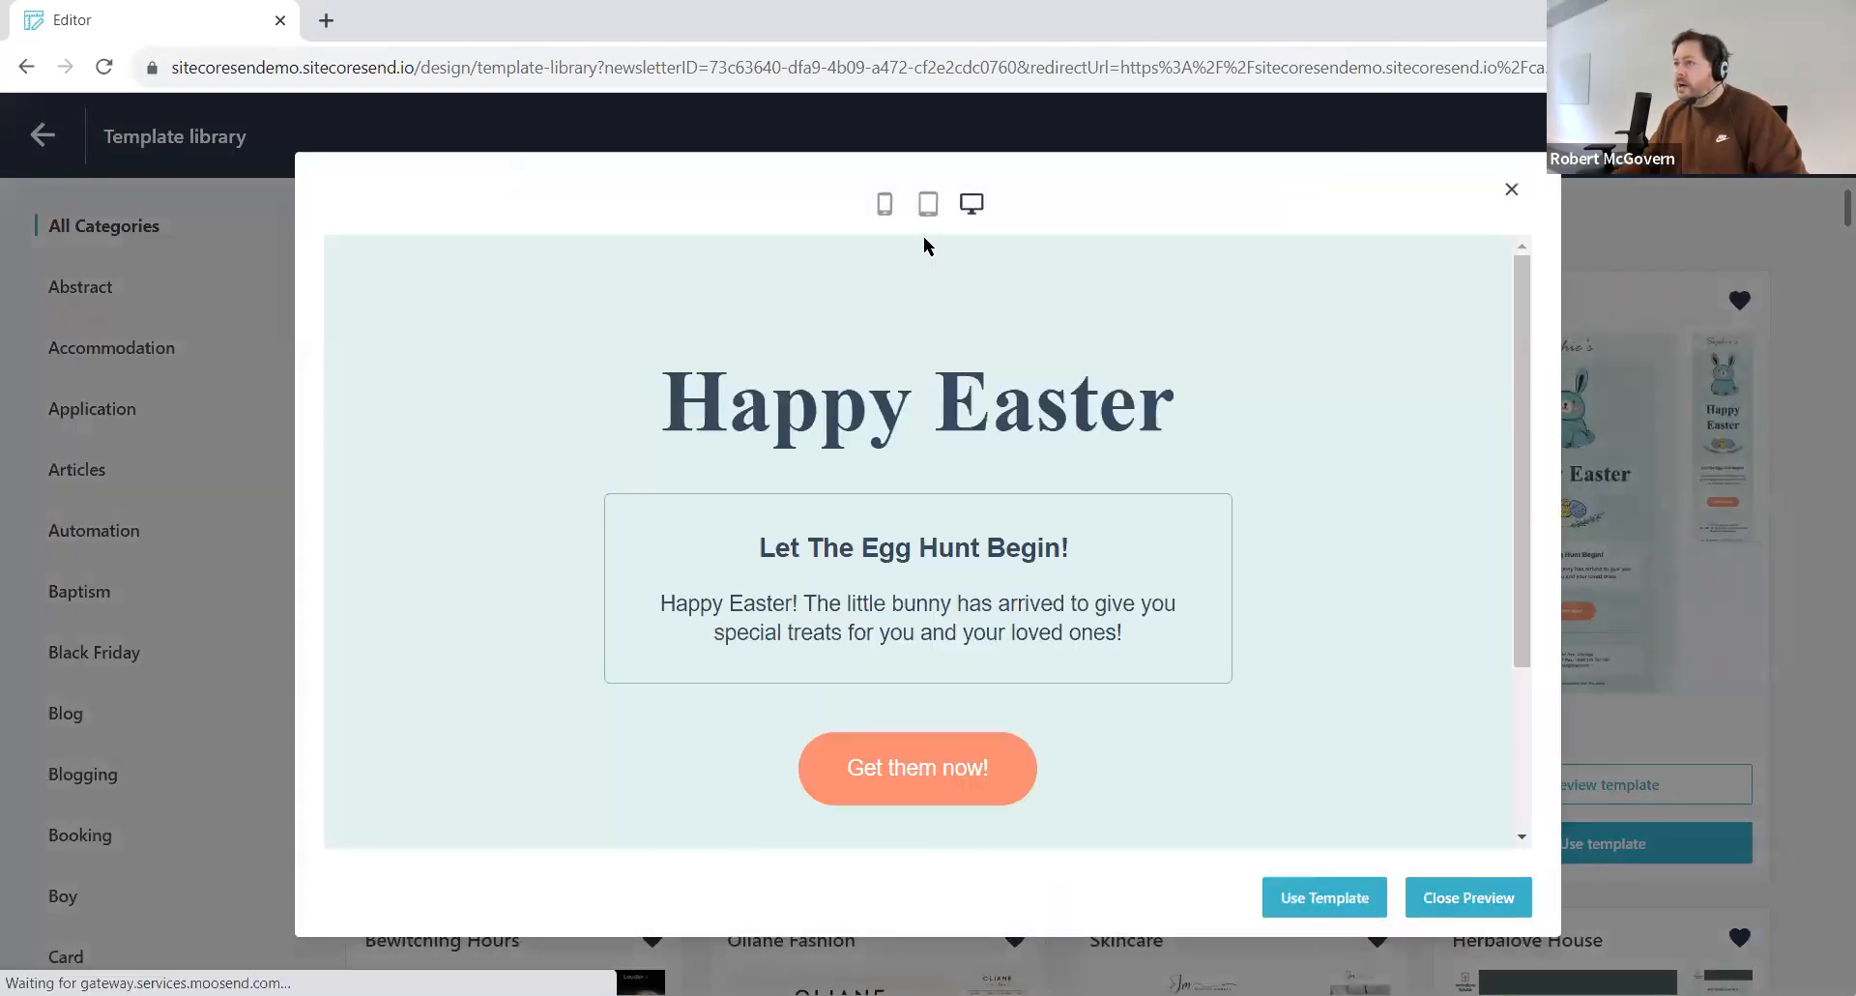
Step: Preview the Easter Hunt template at tablet size, close the preview and use this template for the campaign
{"action": "left_click", "coordinate": [928, 203]}
{"action": "left_click", "coordinate": [1302, 192]}
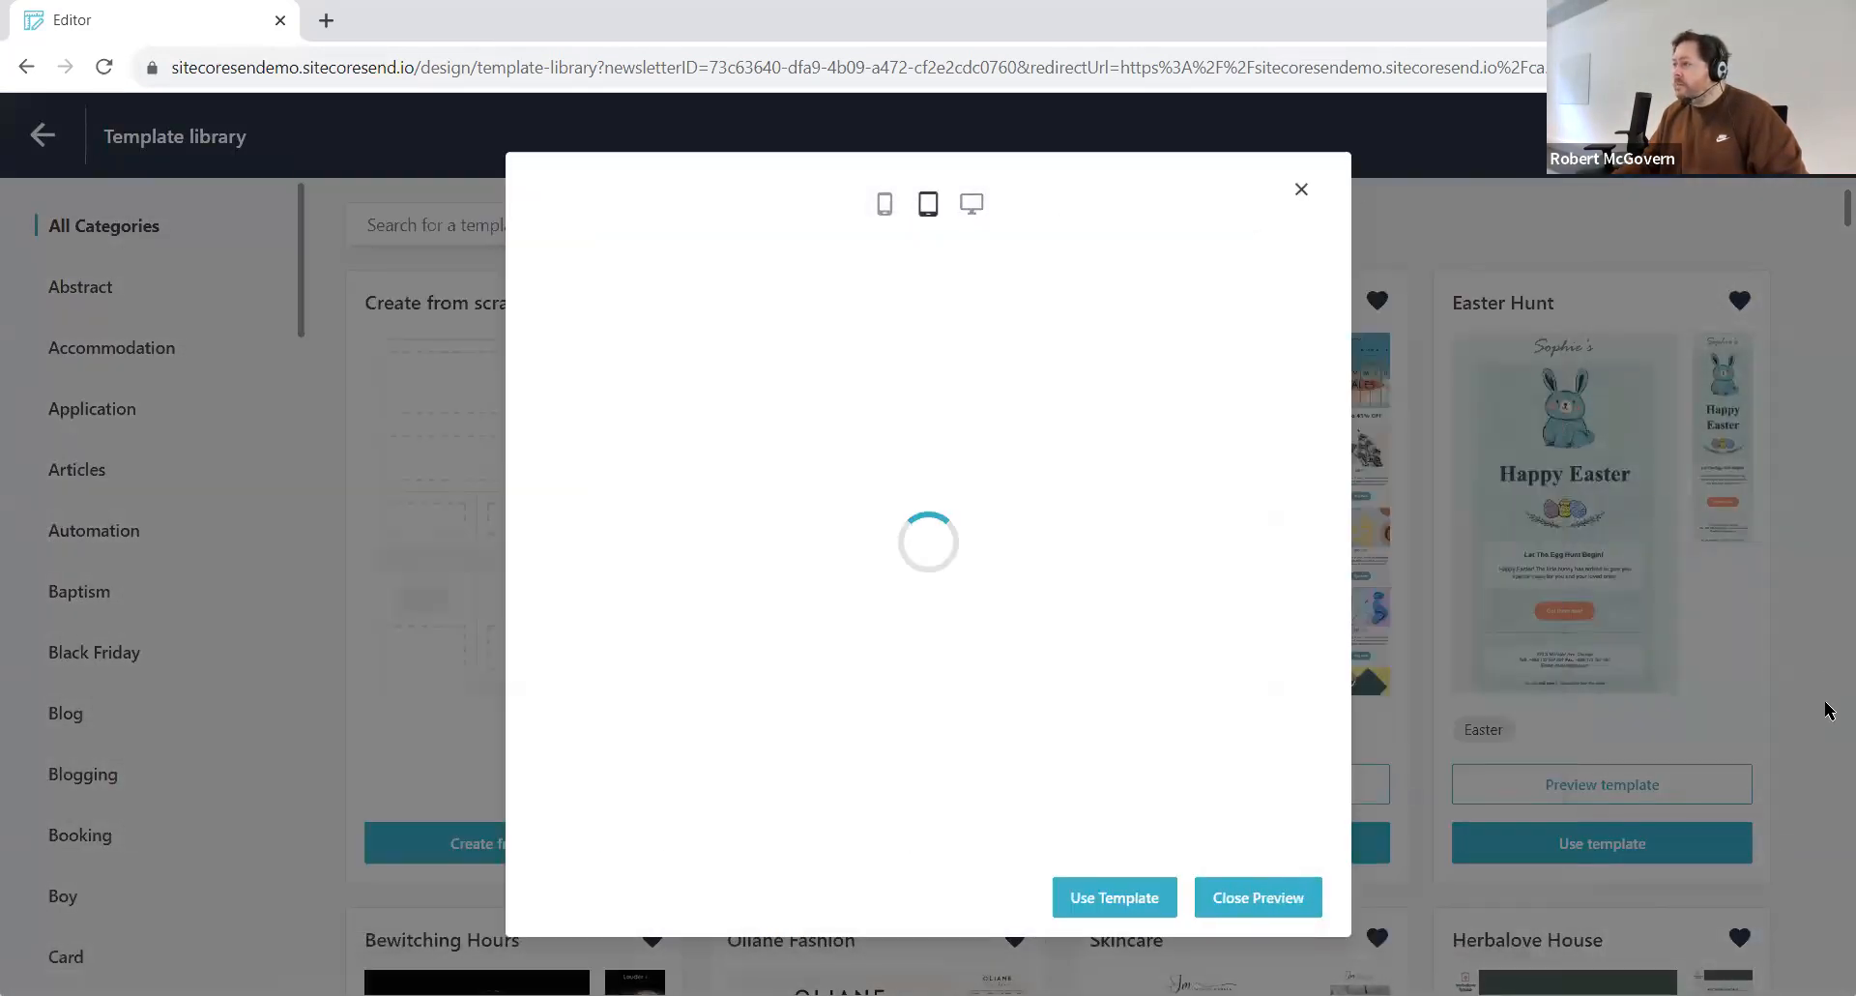
{"action": "left_click", "coordinate": [1645, 859]}
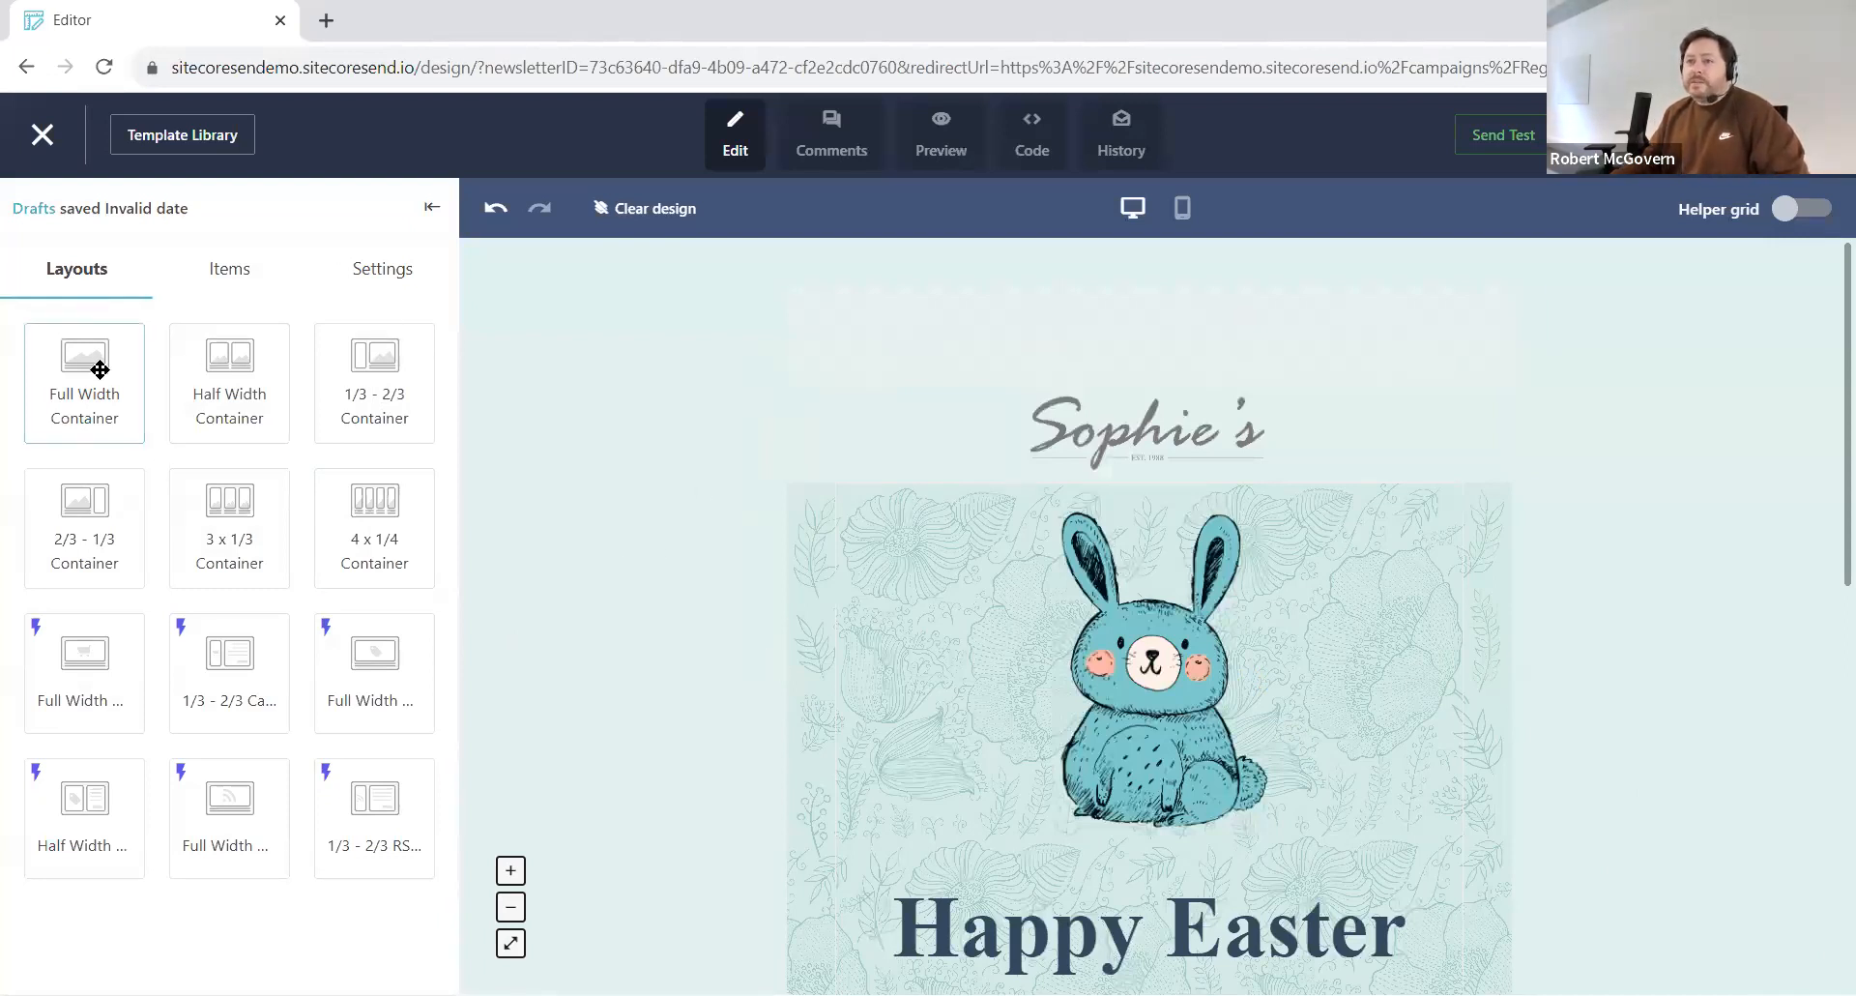
Step: Examine the layout containers and content items the editor offers, along with the sections of the Easter email
{"action": "scroll", "coordinate": [920, 564], "scroll_direction": "down", "scroll_amount": 4}
{"action": "left_click_drag", "start_coordinate": [71, 377], "coordinate": [739, 580]}
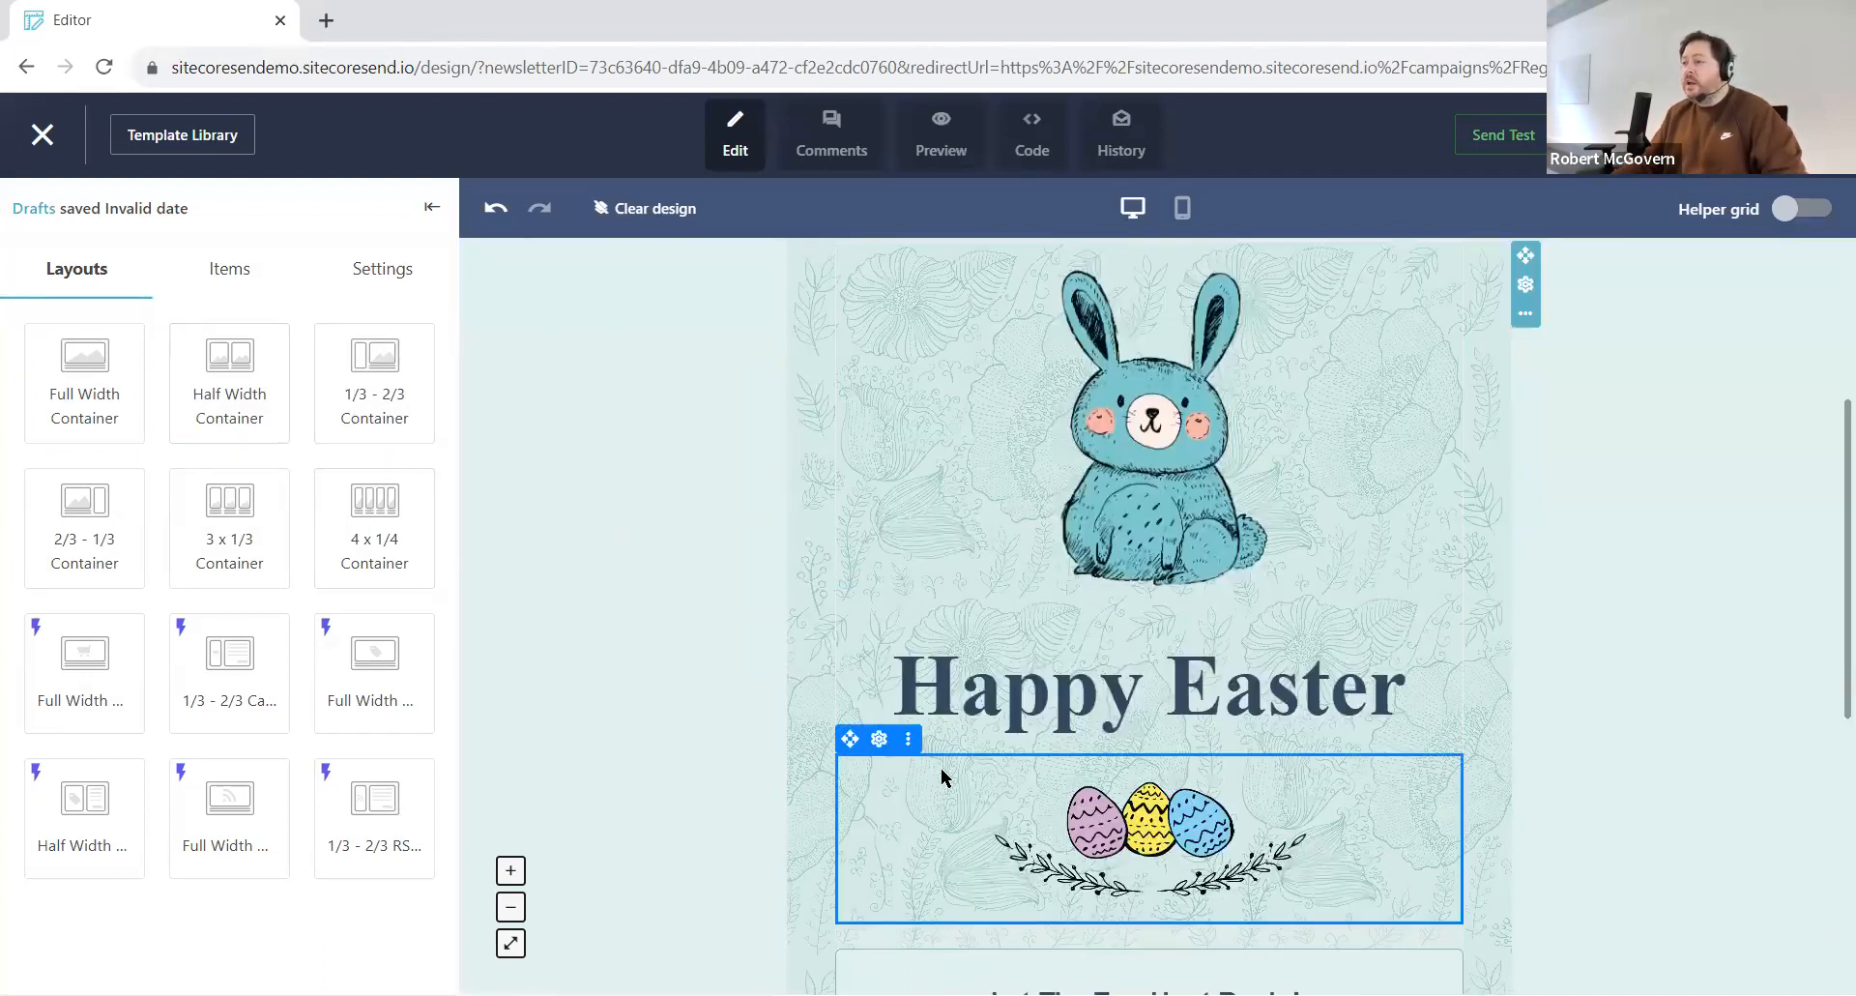
{"action": "left_click", "coordinate": [212, 275]}
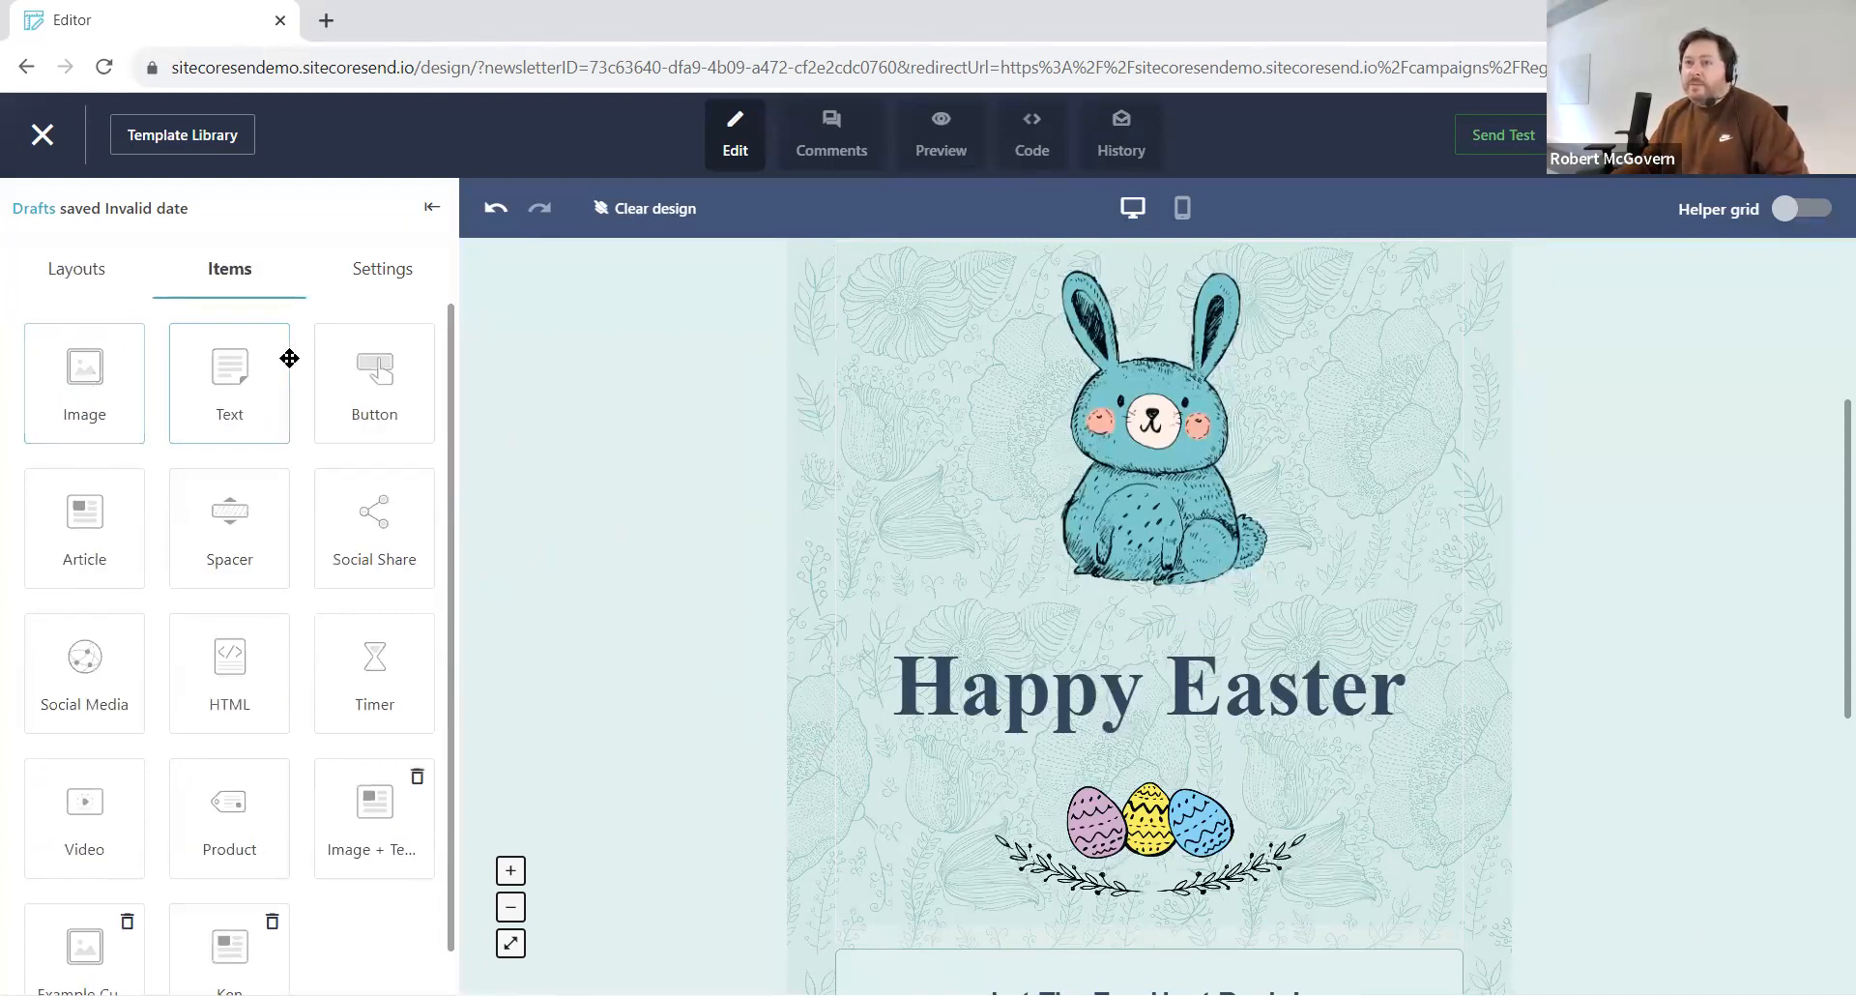
{"action": "scroll", "coordinate": [991, 618], "scroll_direction": "down", "scroll_amount": 1}
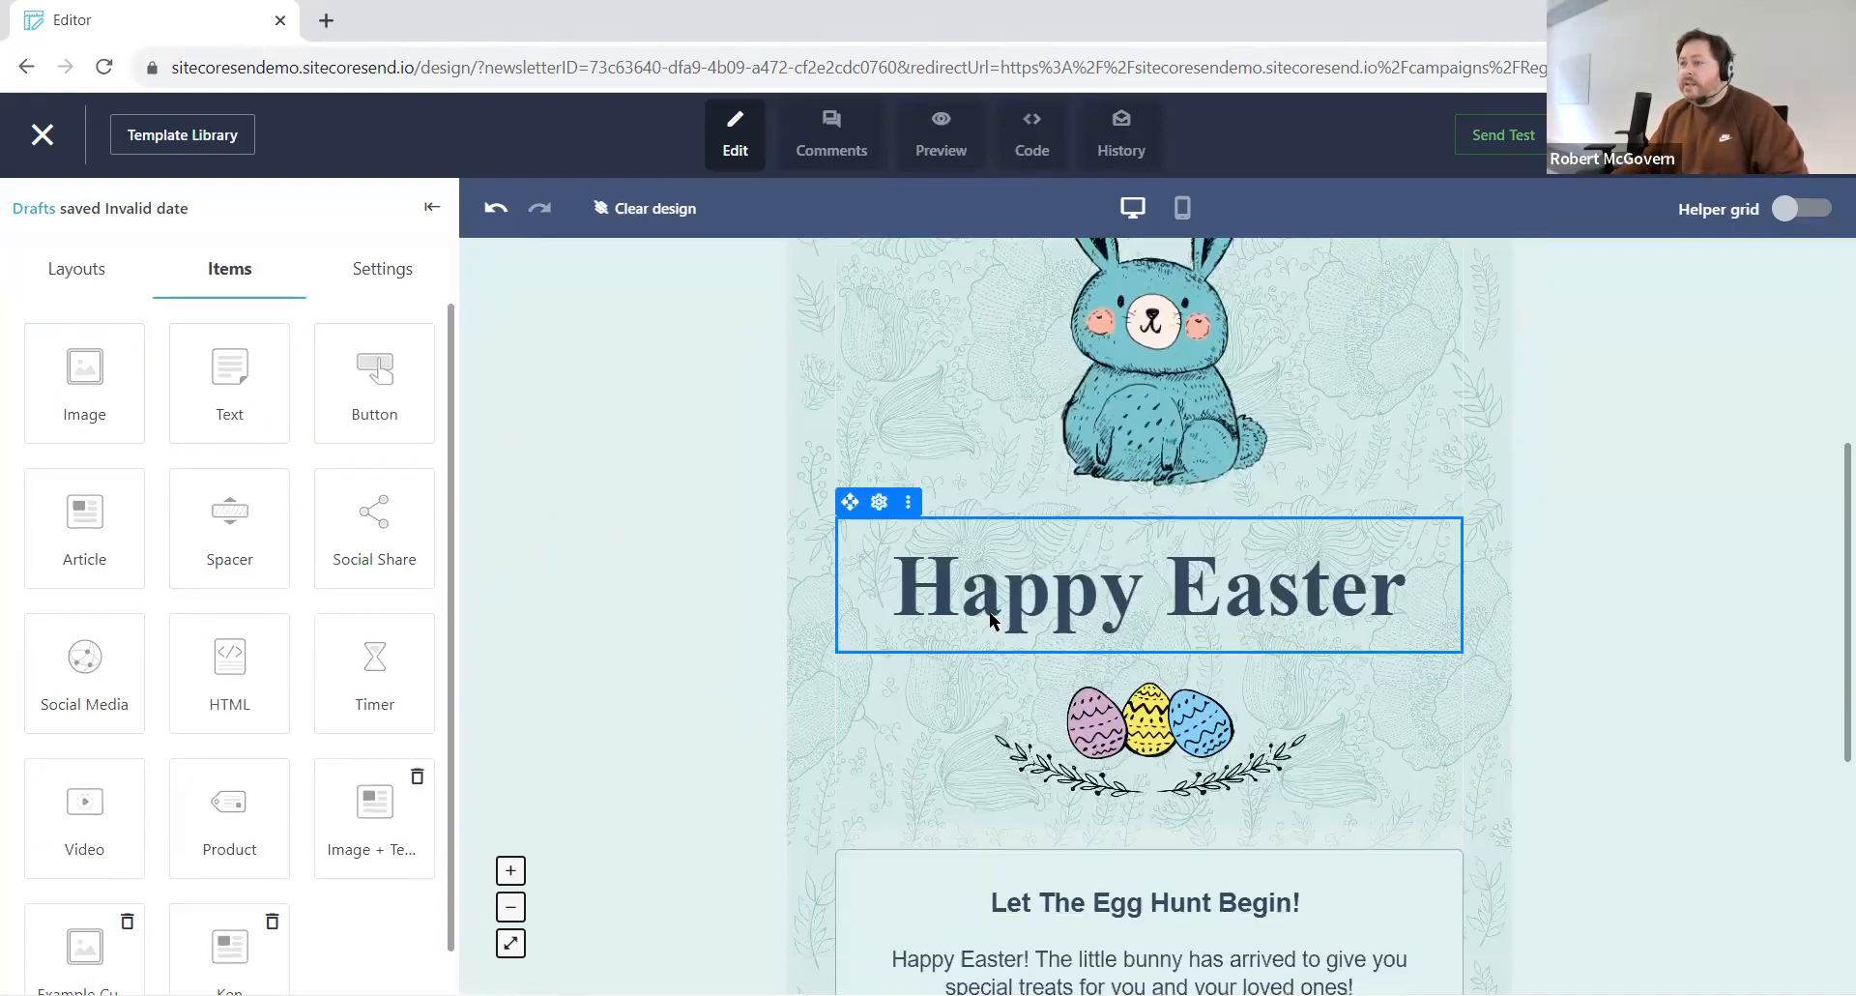
{"action": "scroll", "coordinate": [991, 619], "scroll_direction": "down", "scroll_amount": 1}
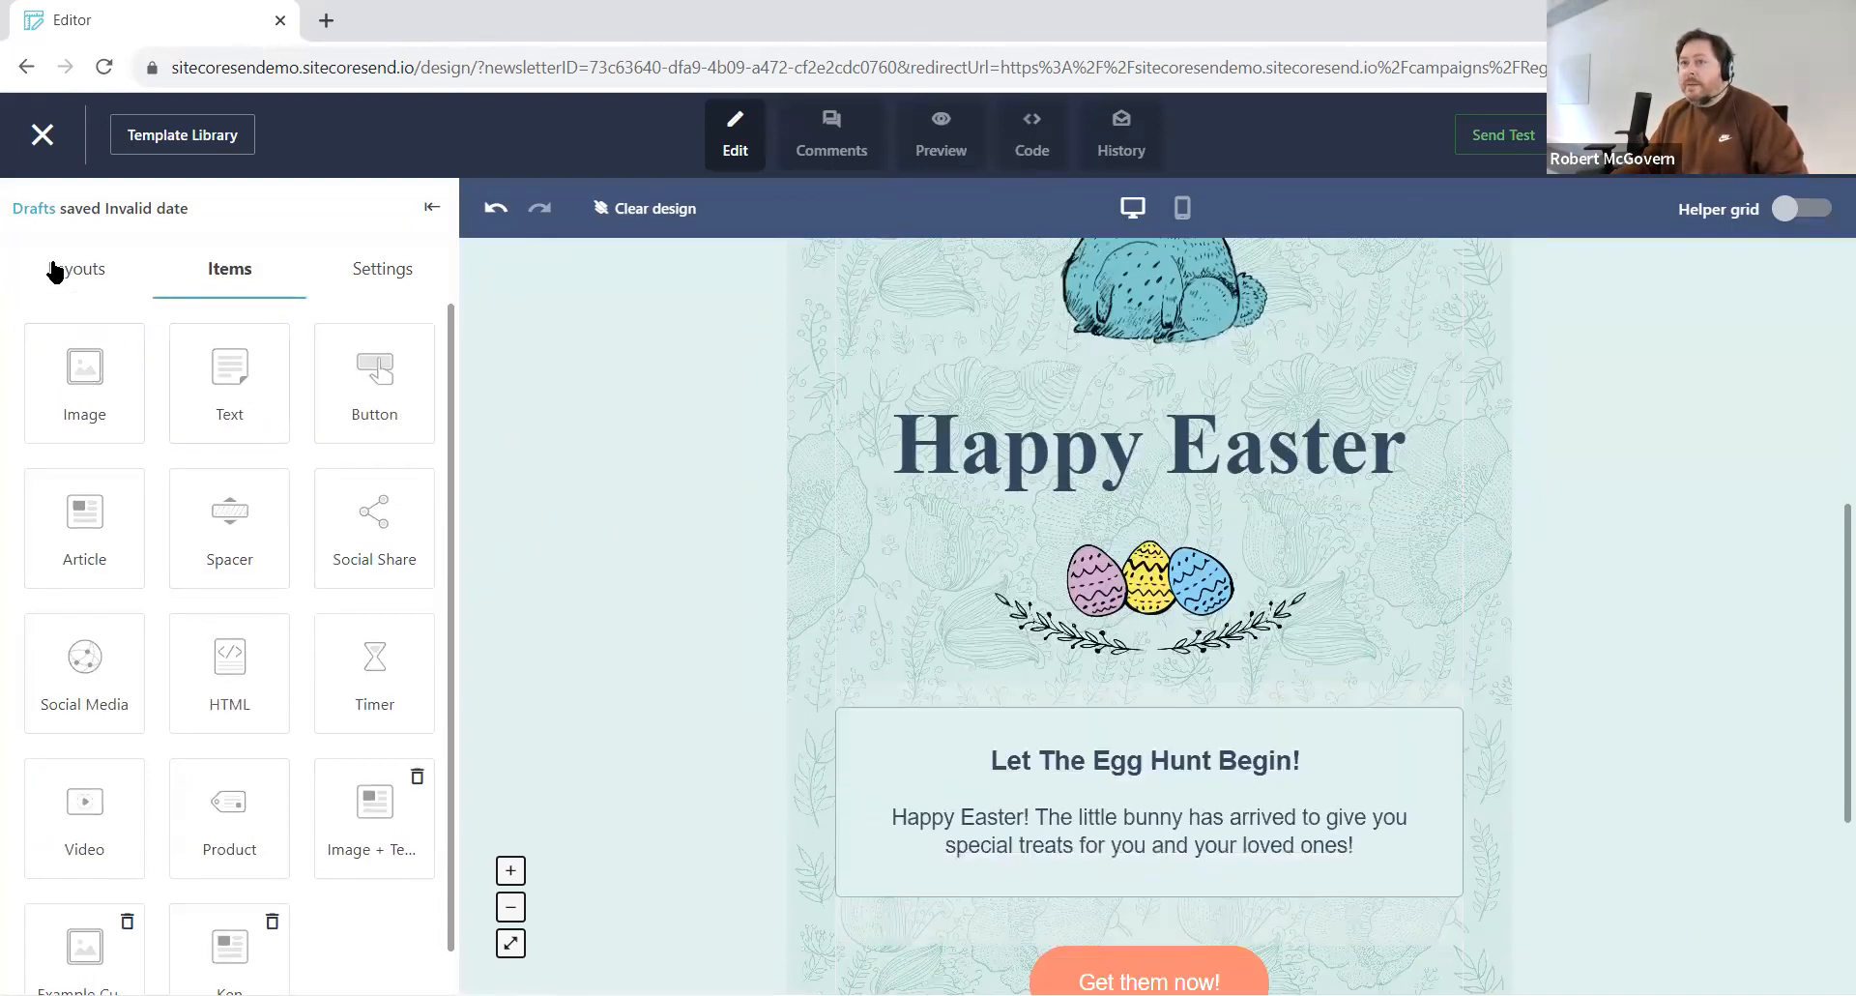
Step: Set the email's content width to 840 in the general settings and confirm the change
{"action": "left_click", "coordinate": [381, 275]}
{"action": "left_click", "coordinate": [324, 599]}
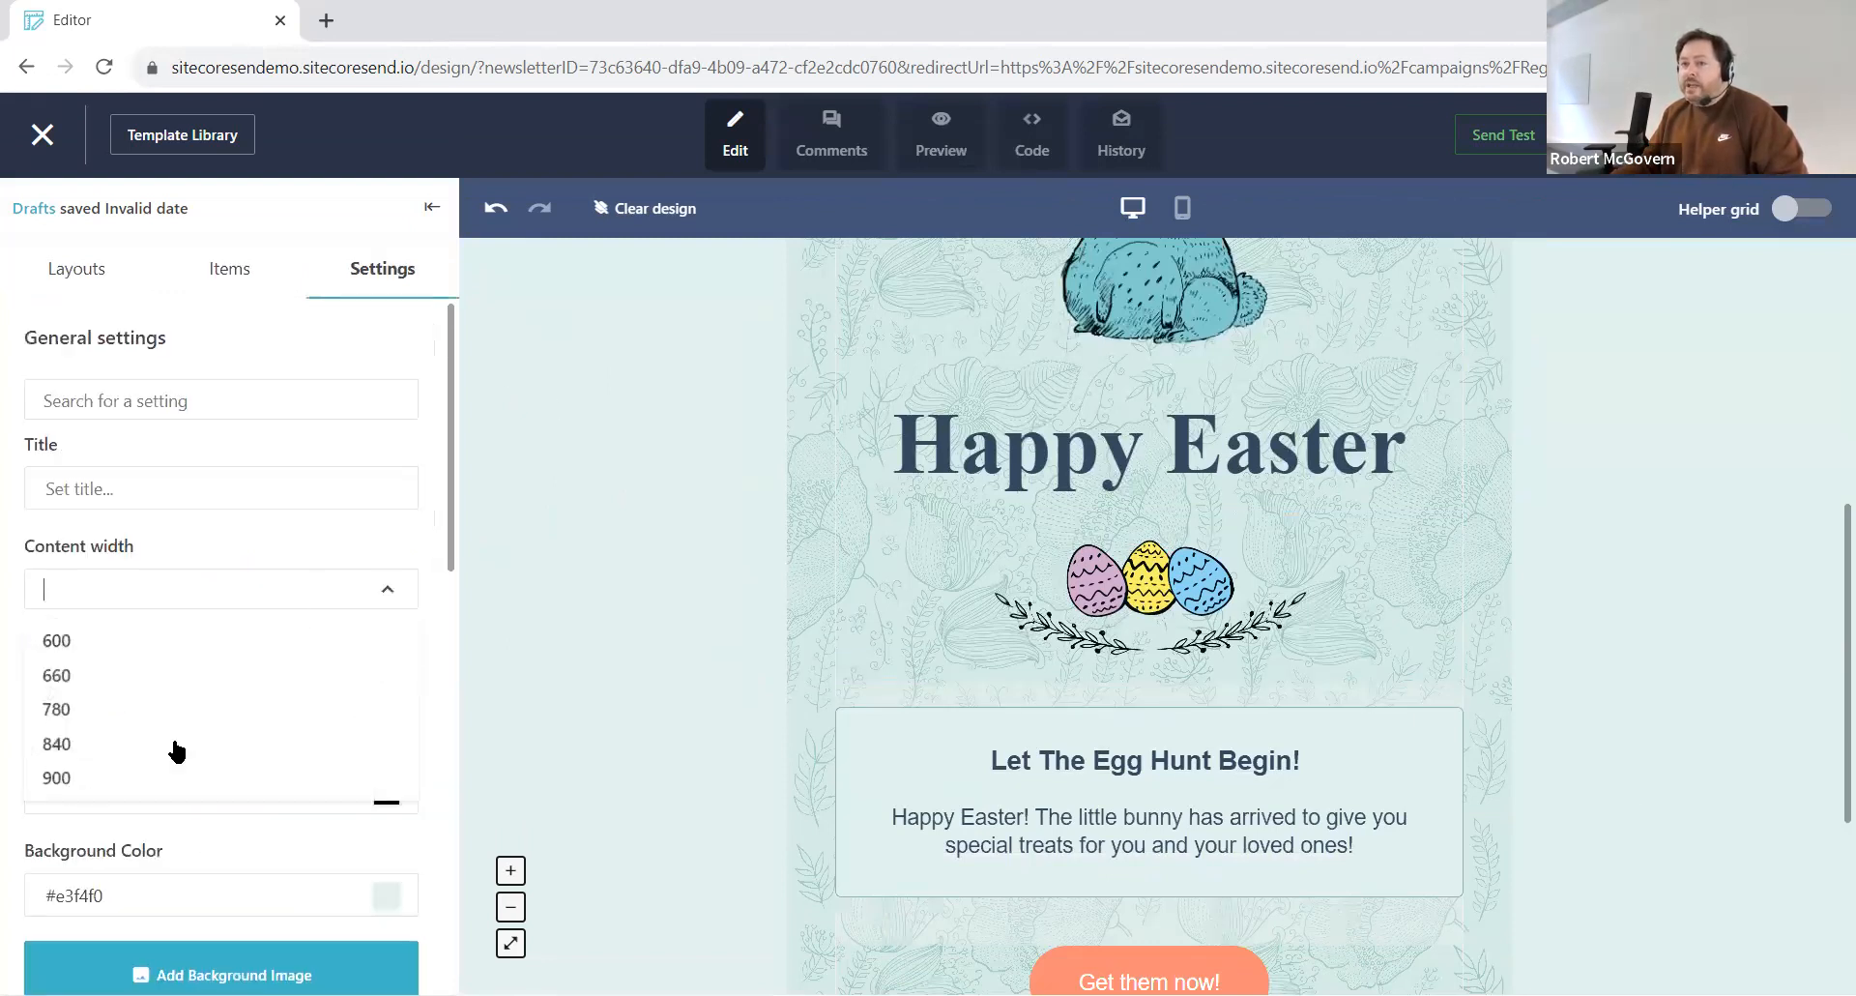
{"action": "left_click", "coordinate": [54, 740]}
{"action": "left_click", "coordinate": [1292, 635]}
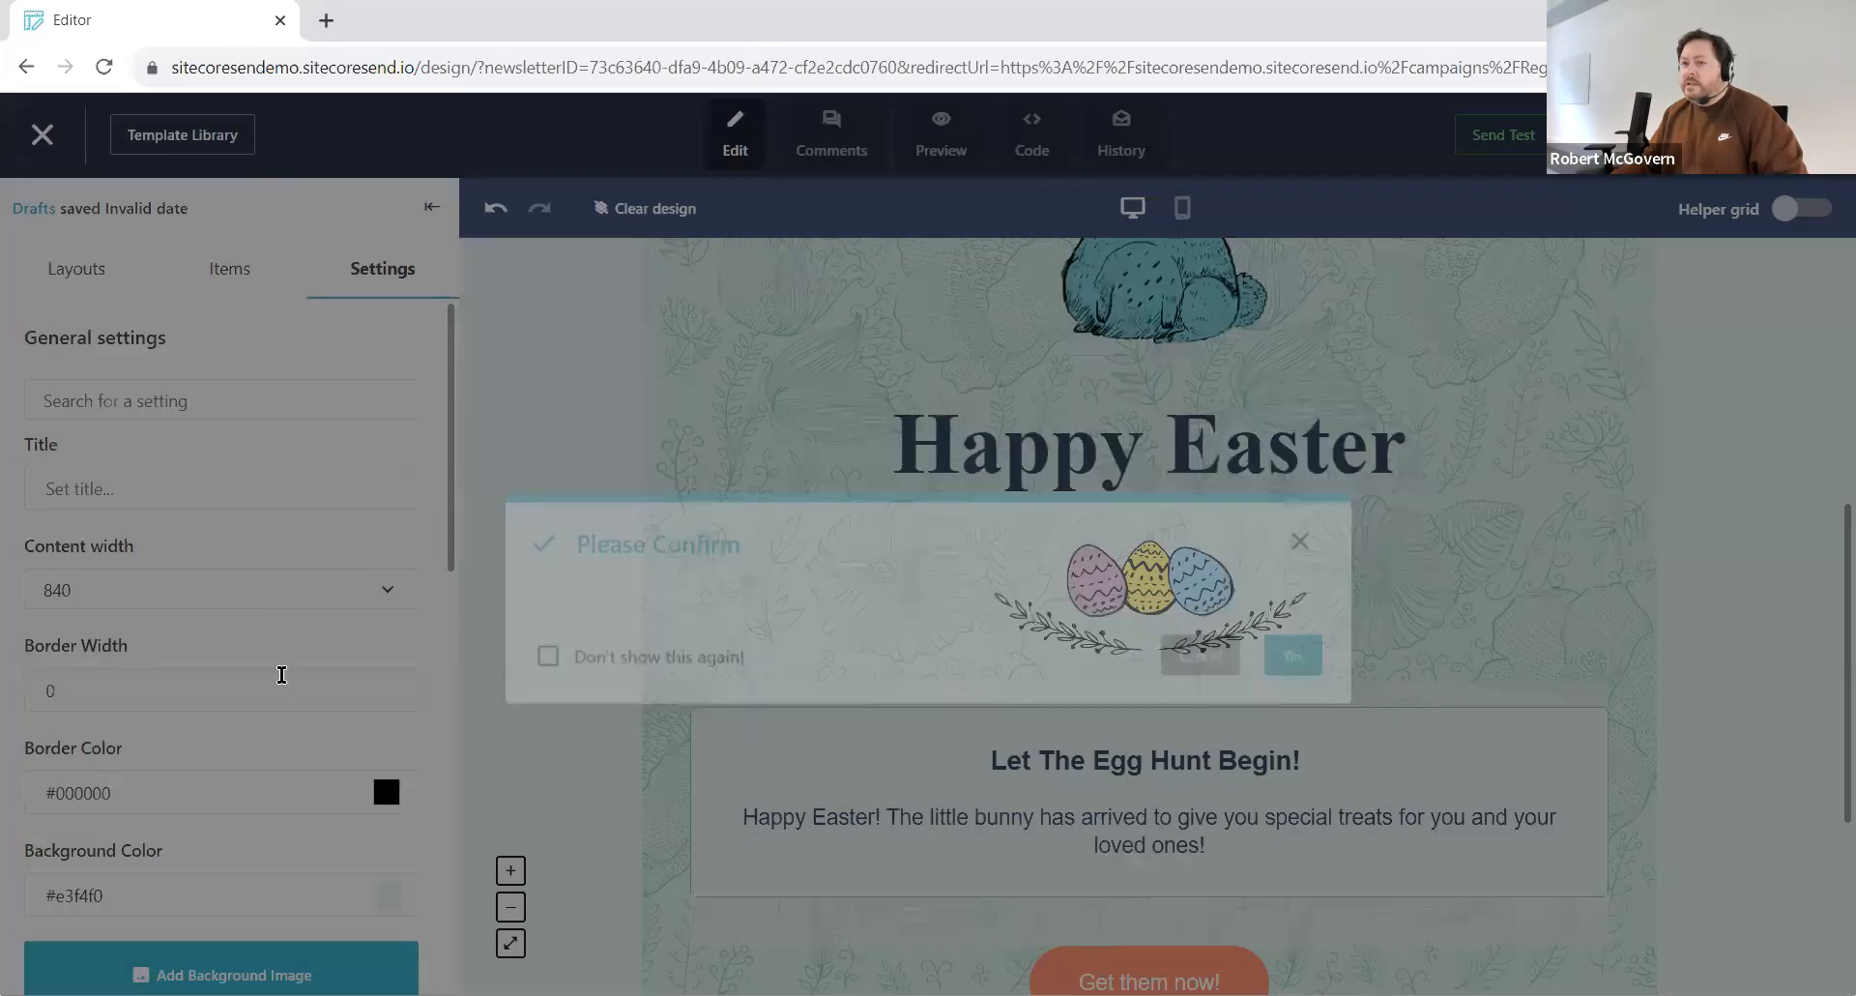
Step: Give the email a red #d82f2f border with a border width of 2
{"action": "left_click", "coordinate": [386, 798]}
{"action": "left_click", "coordinate": [226, 859]}
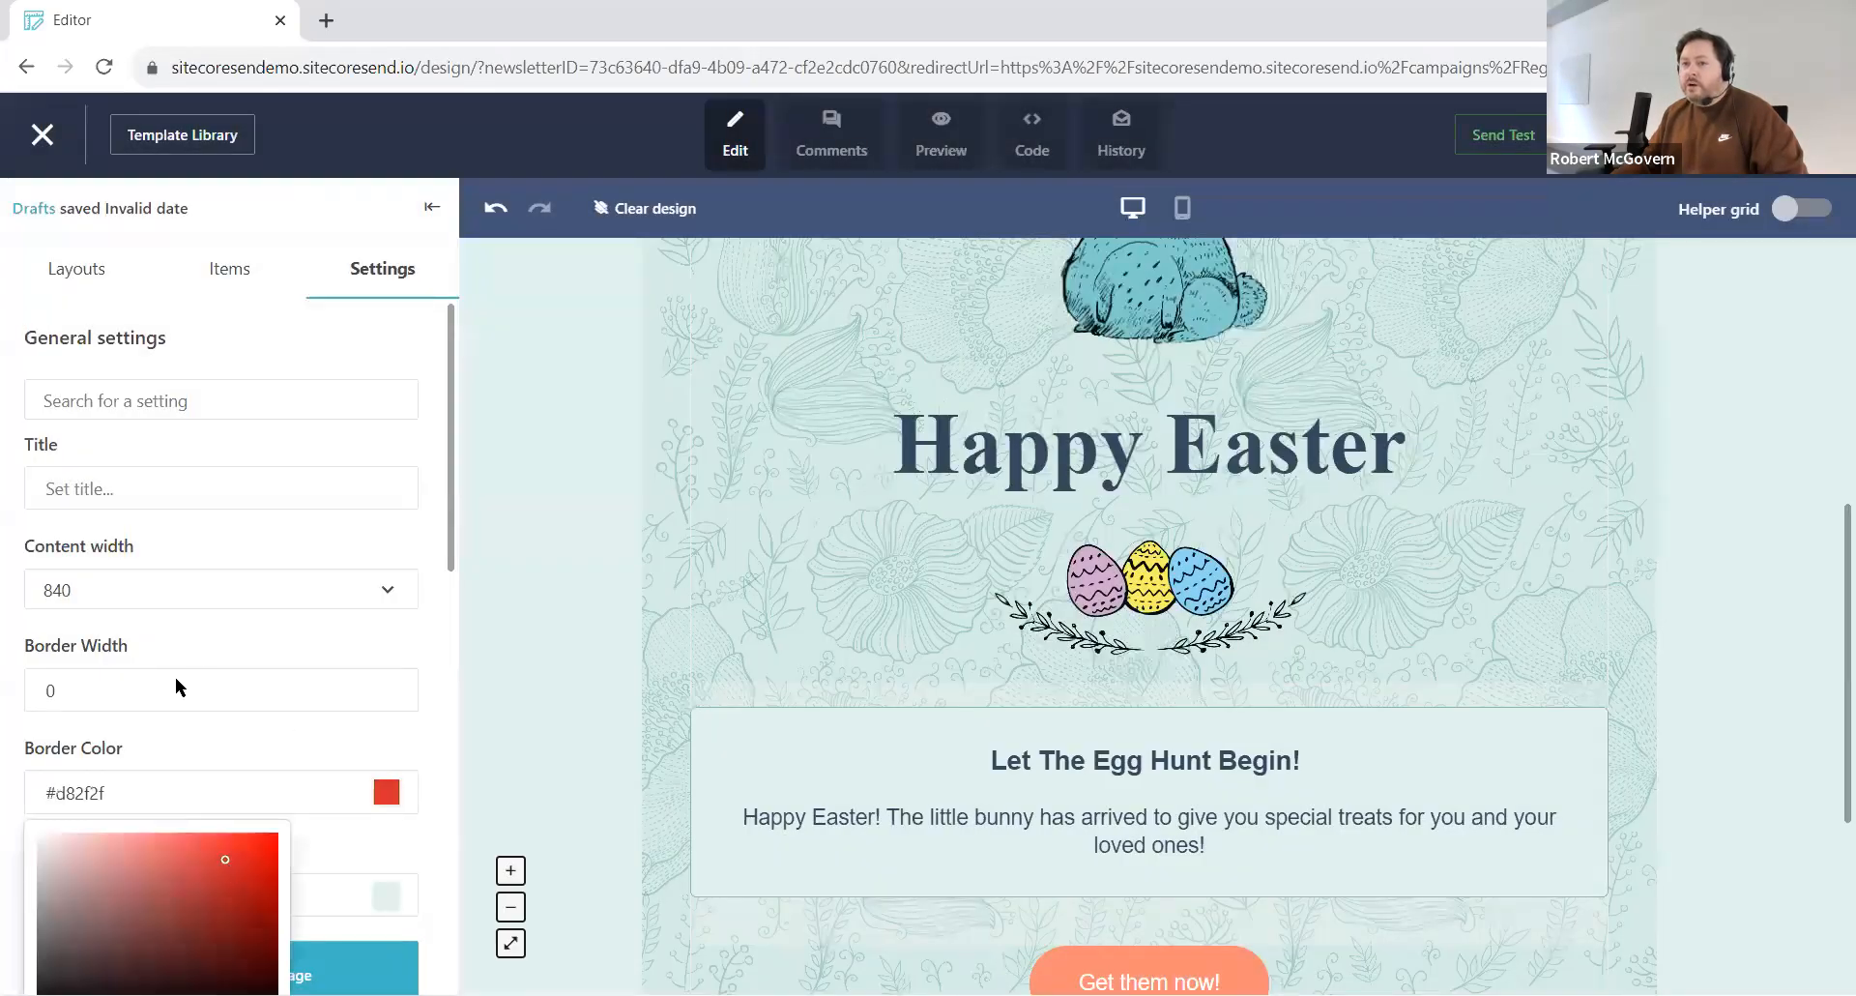
{"action": "left_click", "coordinate": [388, 686]}
{"action": "left_click", "coordinate": [1284, 630]}
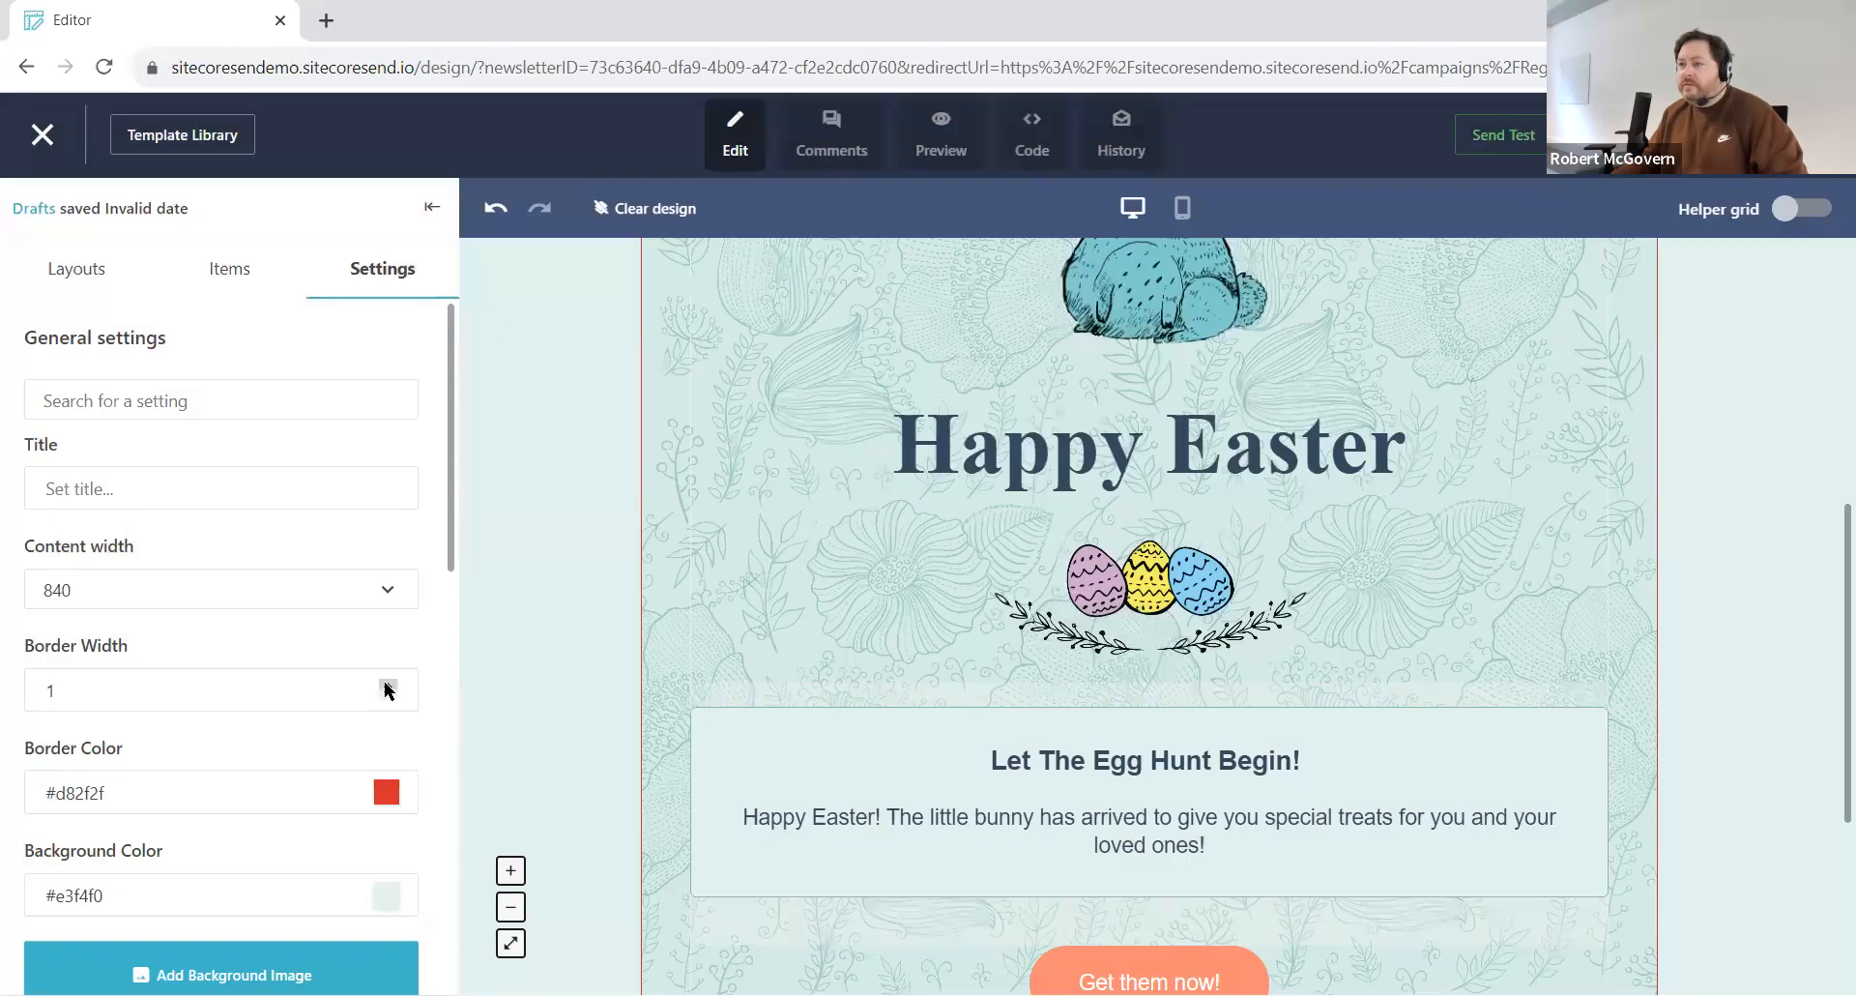
{"action": "left_click", "coordinate": [388, 686]}
{"action": "left_click", "coordinate": [1285, 629]}
Step: Replace the "Happy Easter" heading with "Hello AIC"
{"action": "scroll", "coordinate": [1442, 927], "scroll_direction": "down", "scroll_amount": 5}
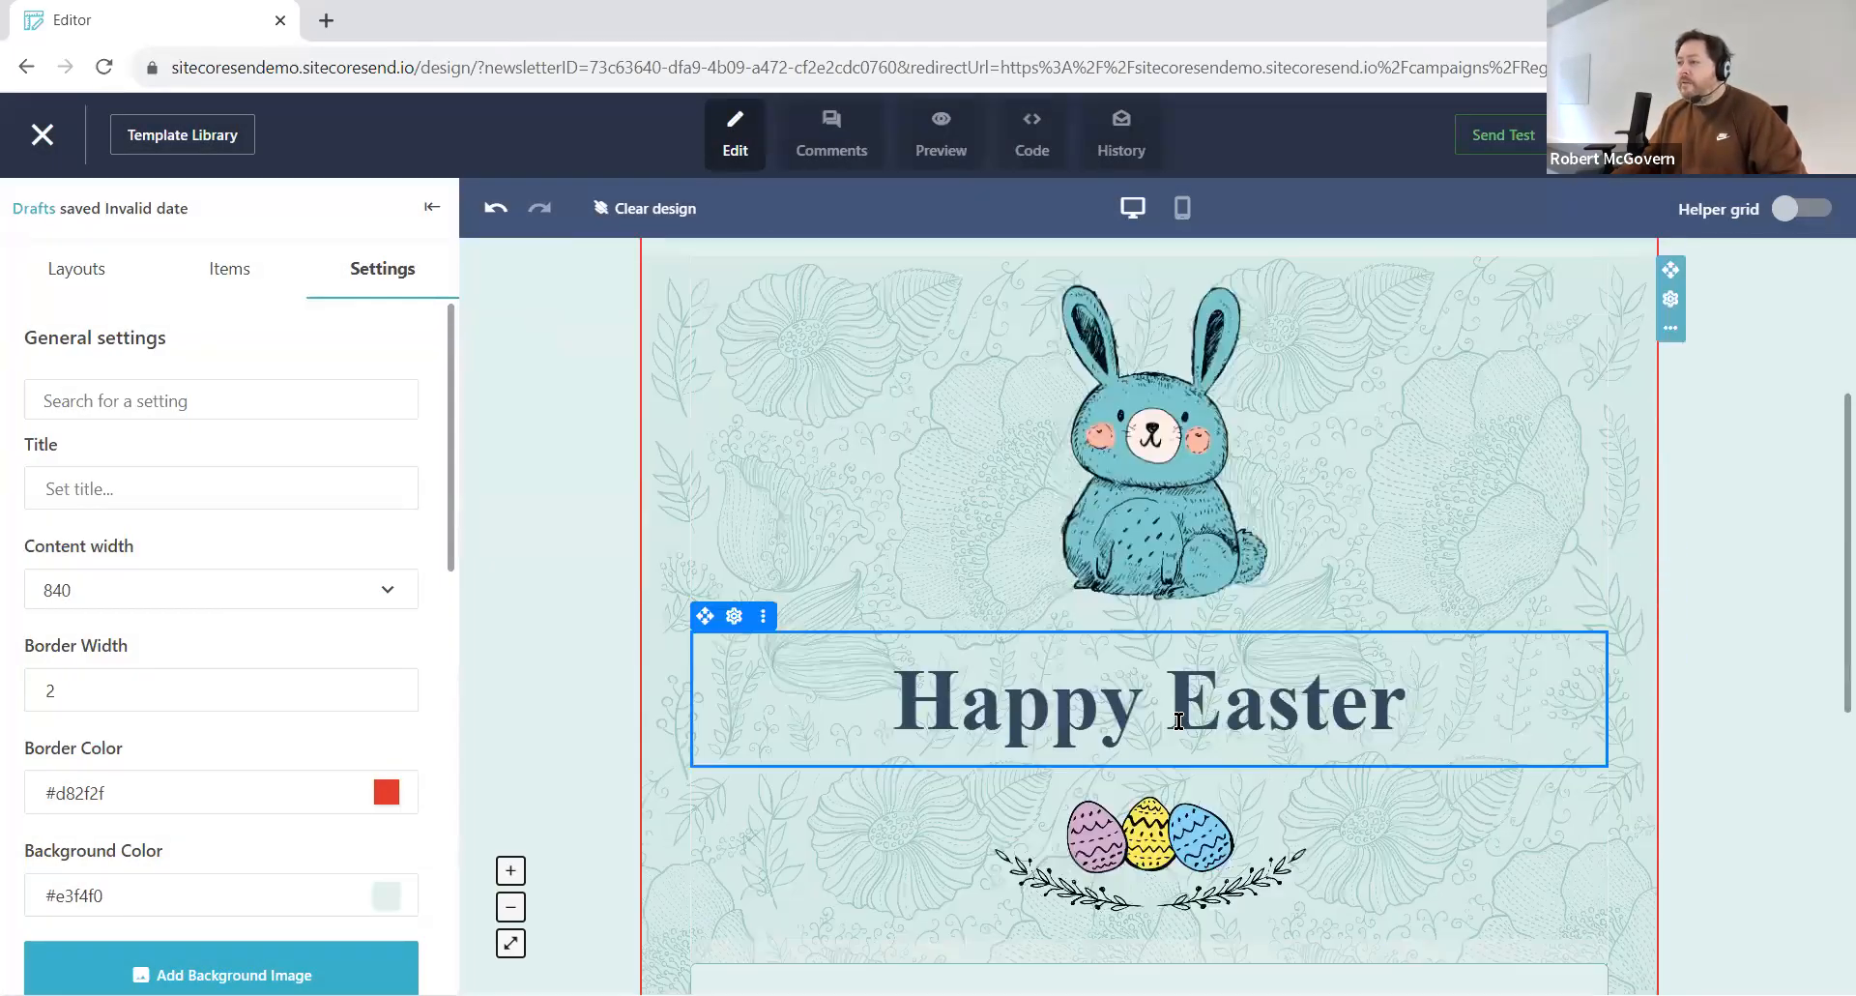
{"action": "double_click", "coordinate": [1072, 571]}
{"action": "triple_click", "coordinate": [950, 575]}
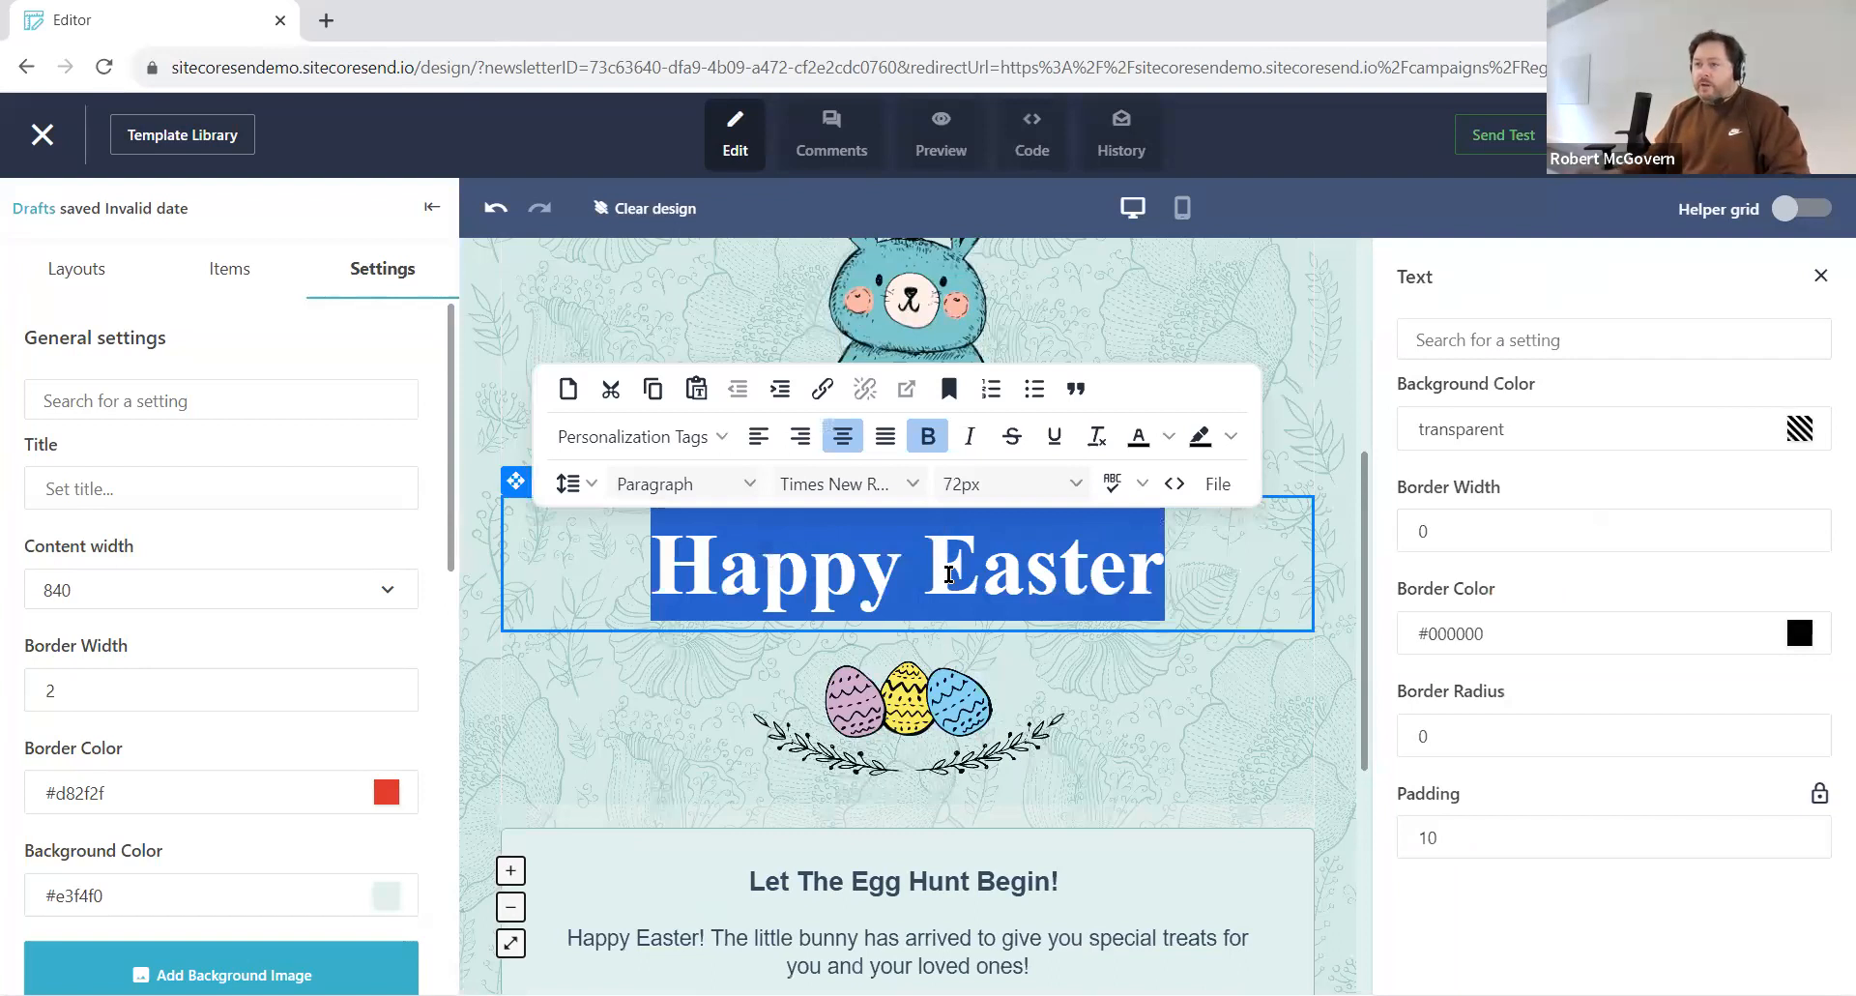
{"action": "type", "text": "Hello A"}
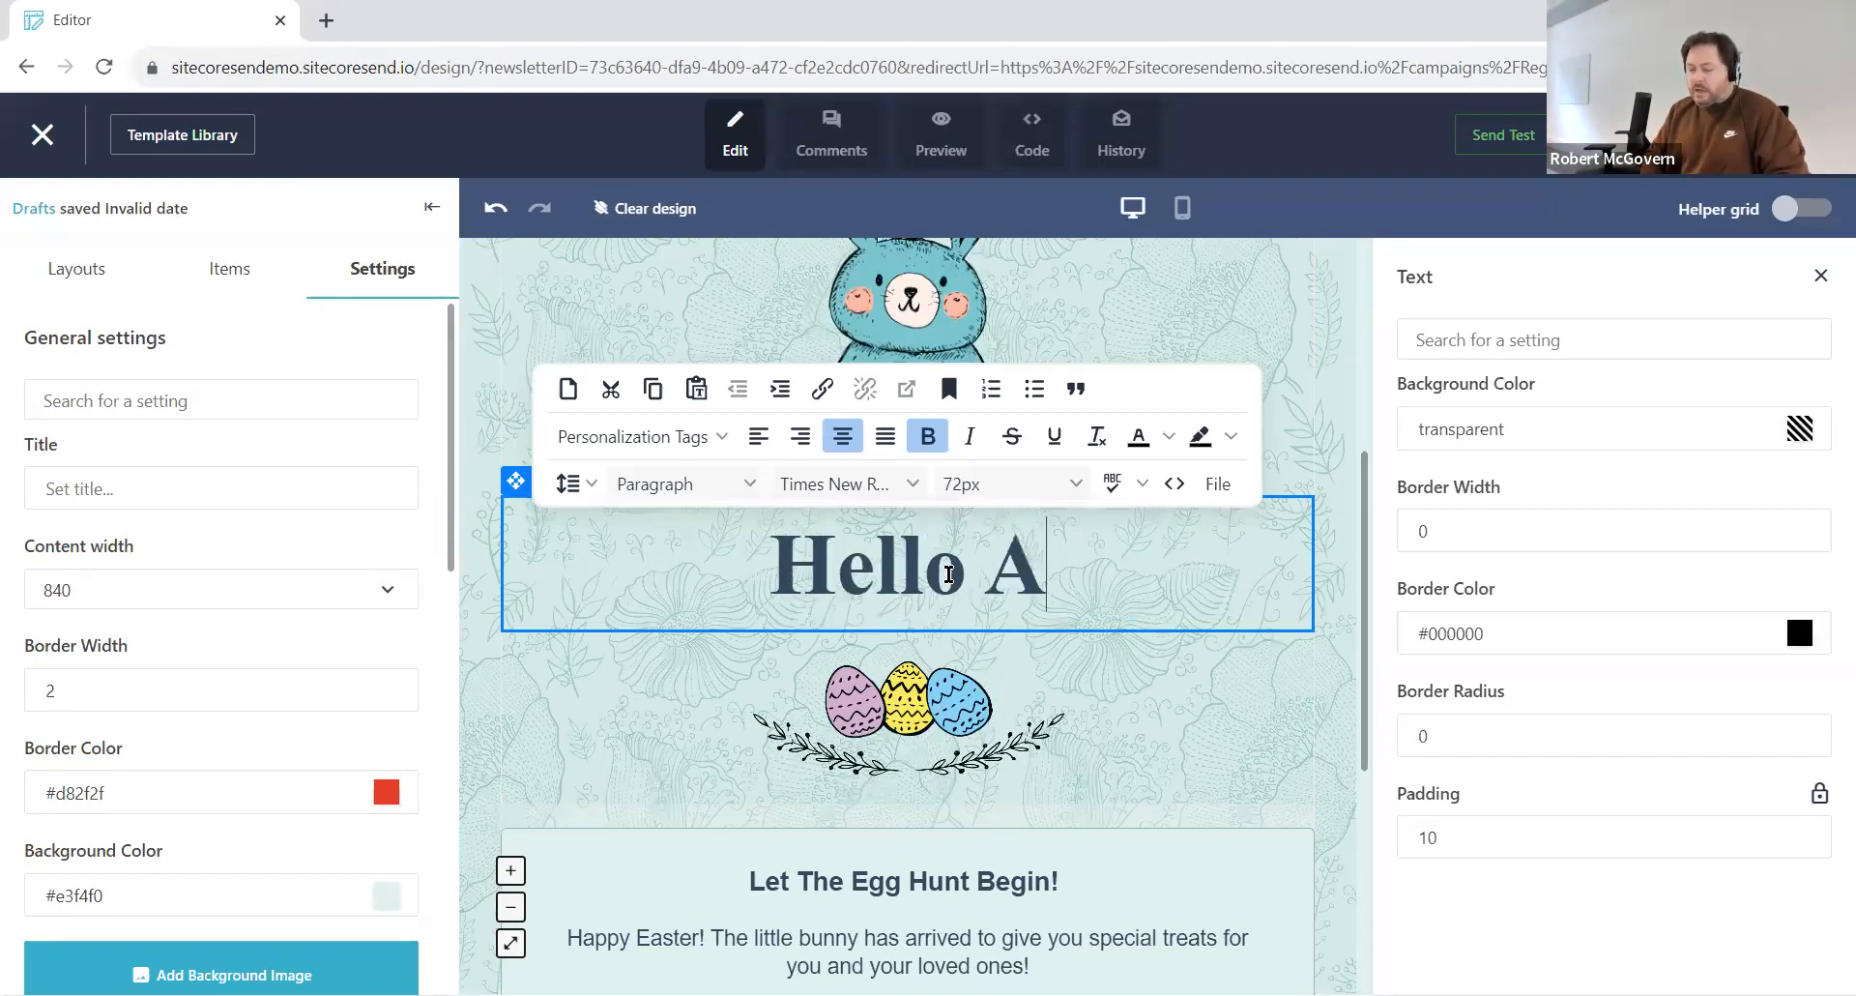
{"action": "type", "text": "I C"}
{"action": "key", "text": "BackSpace"}
{"action": "key", "text": "BackSpace"}
{"action": "type", "text": "C"}
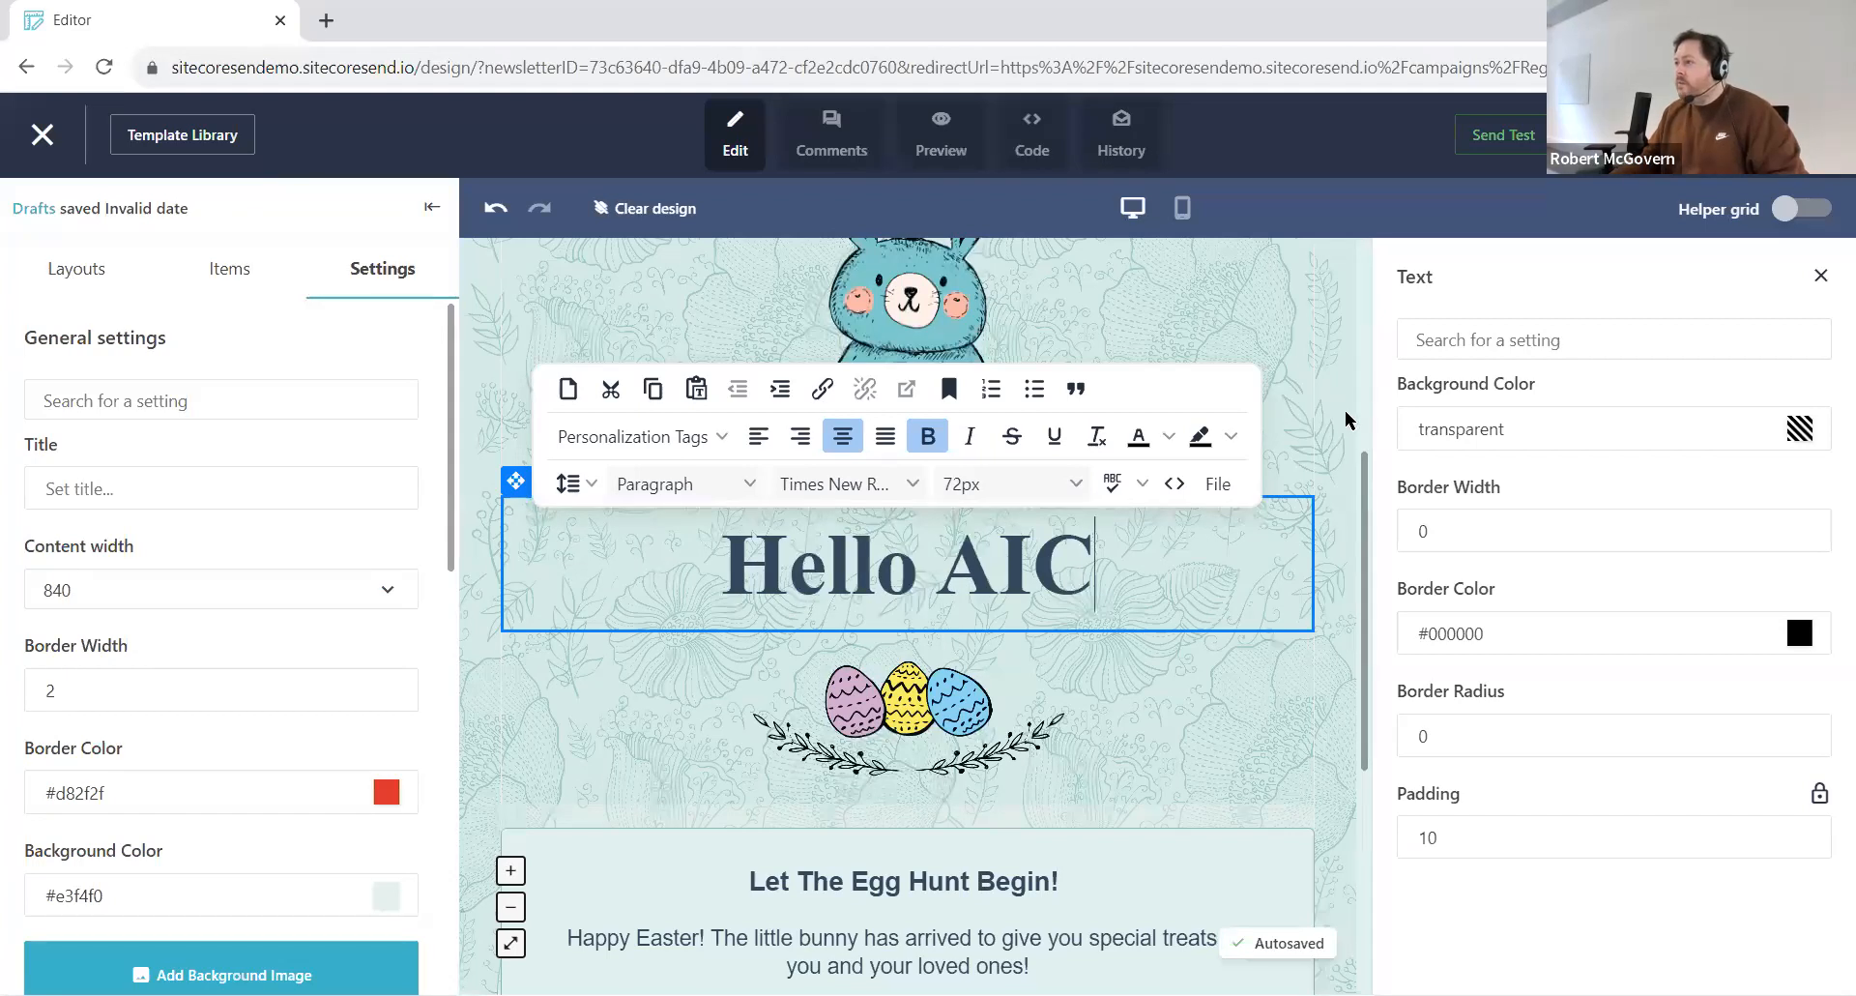
{"action": "left_click", "coordinate": [1001, 565]}
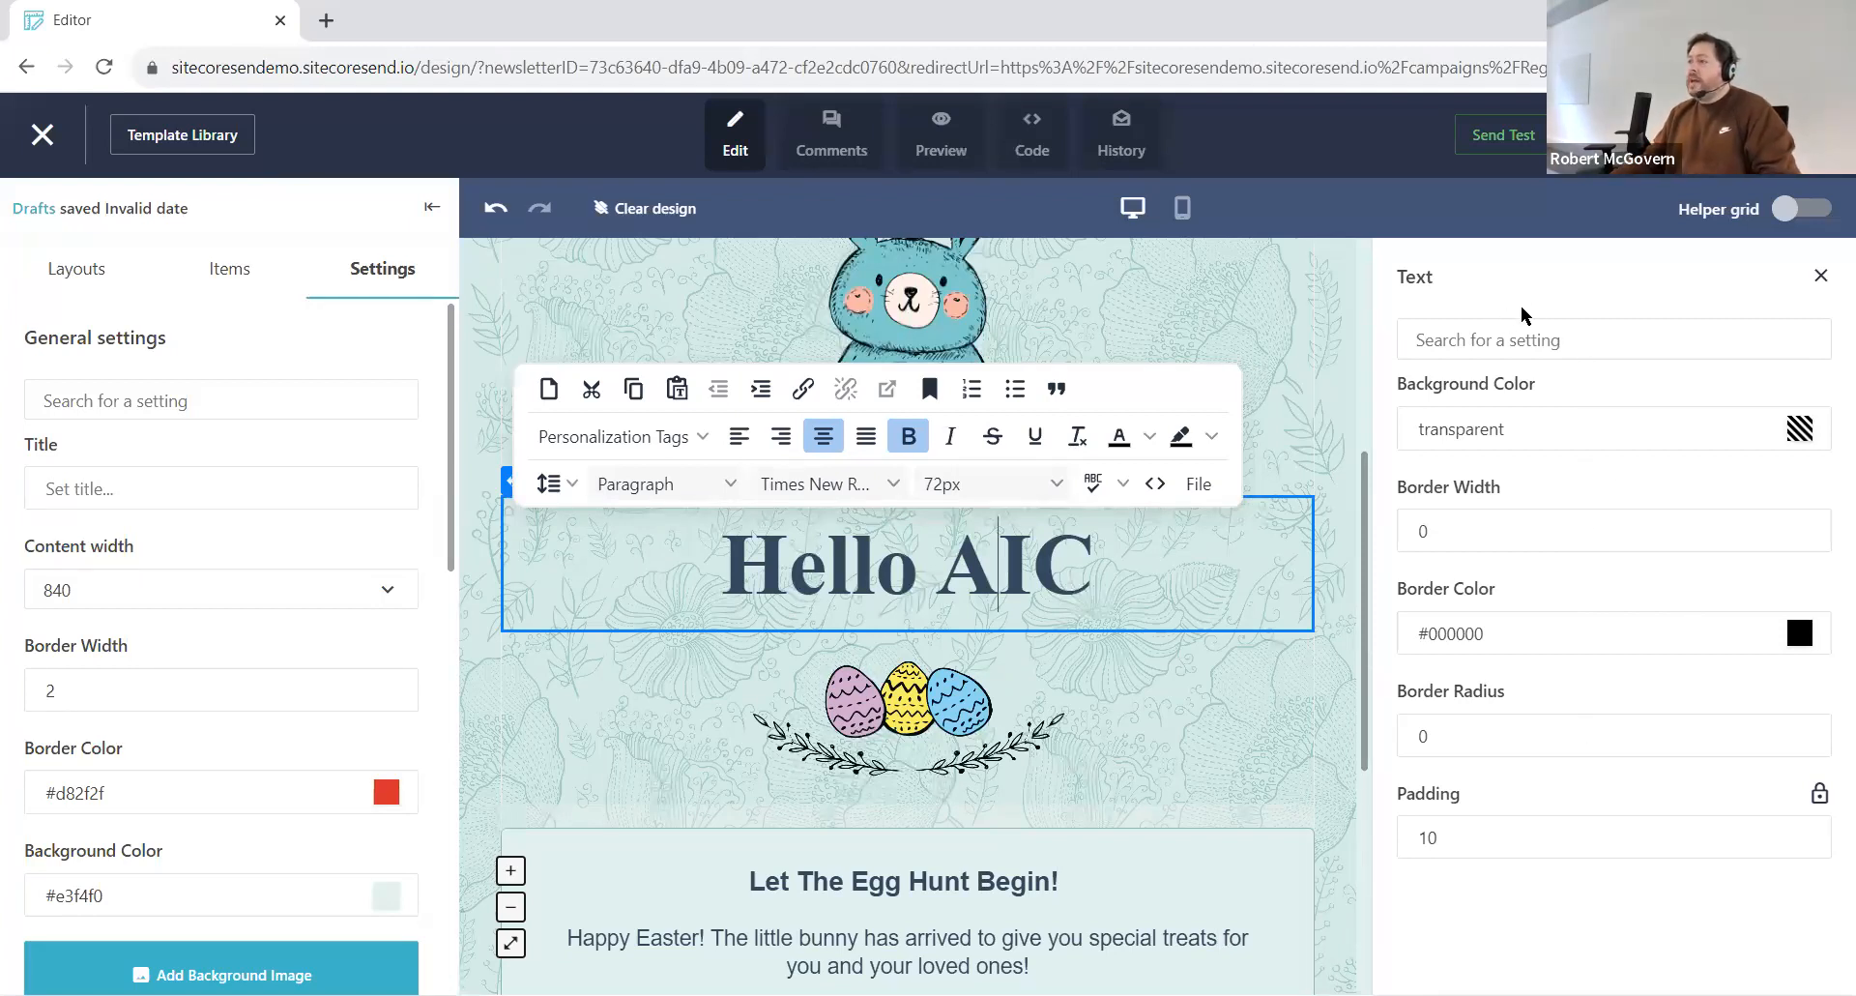
Step: Select the Easter eggs image below the heading and resize it to 343 by 140
{"action": "left_click", "coordinate": [904, 708]}
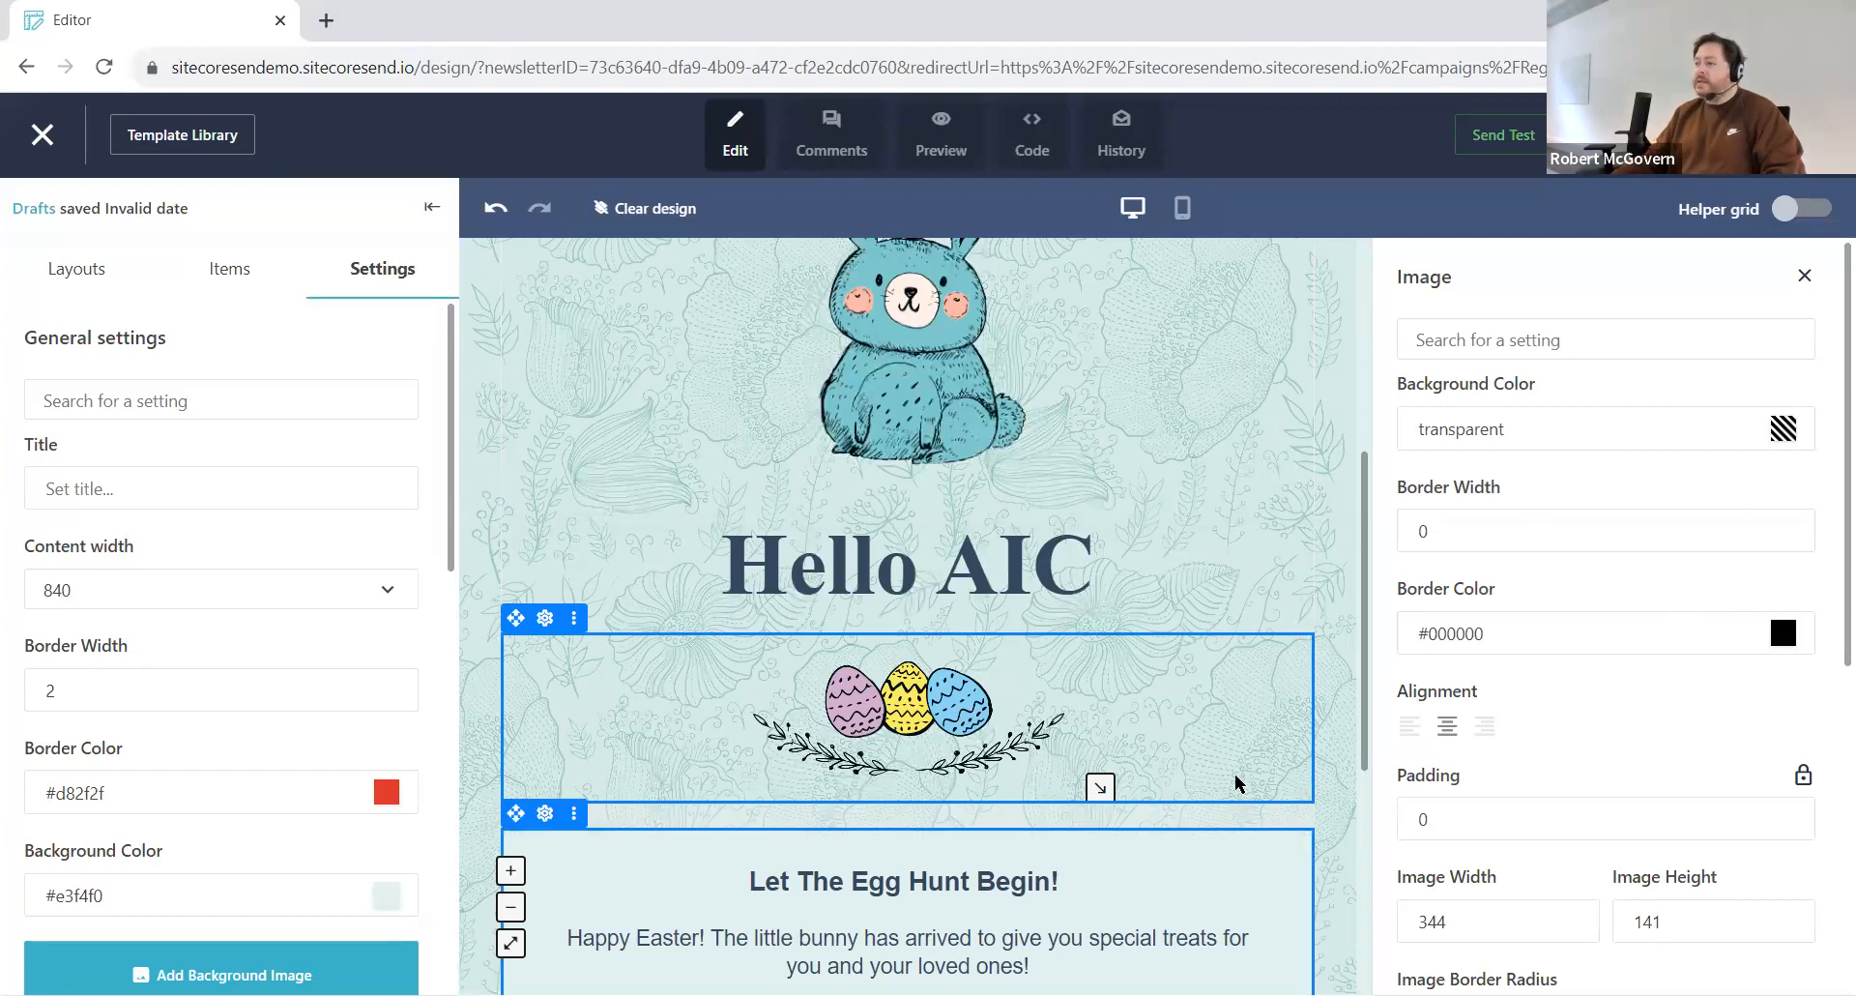
{"action": "scroll", "coordinate": [1356, 581], "scroll_direction": "up", "scroll_amount": 5}
{"action": "scroll", "coordinate": [1357, 581], "scroll_direction": "down", "scroll_amount": 5}
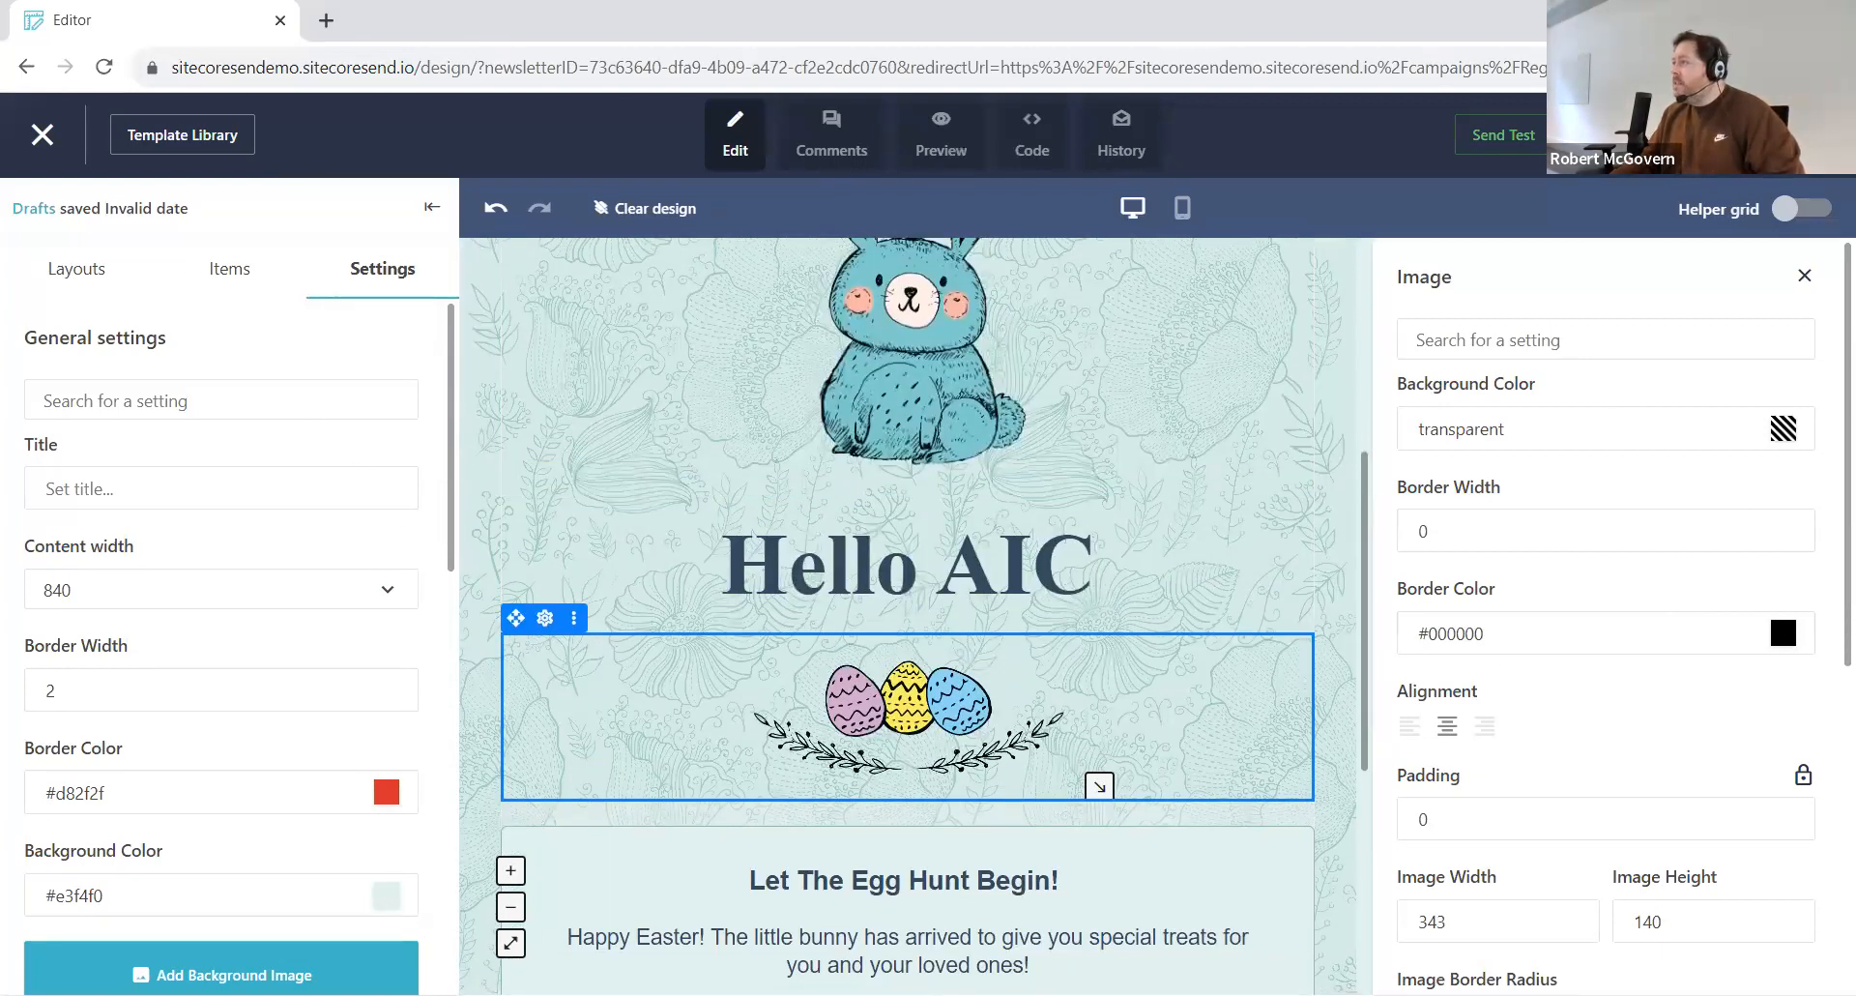
Step: Save the design, confirm updating the campaign content and continue to the delivery scheduling
{"action": "mouse_move", "coordinate": [1749, 233]}
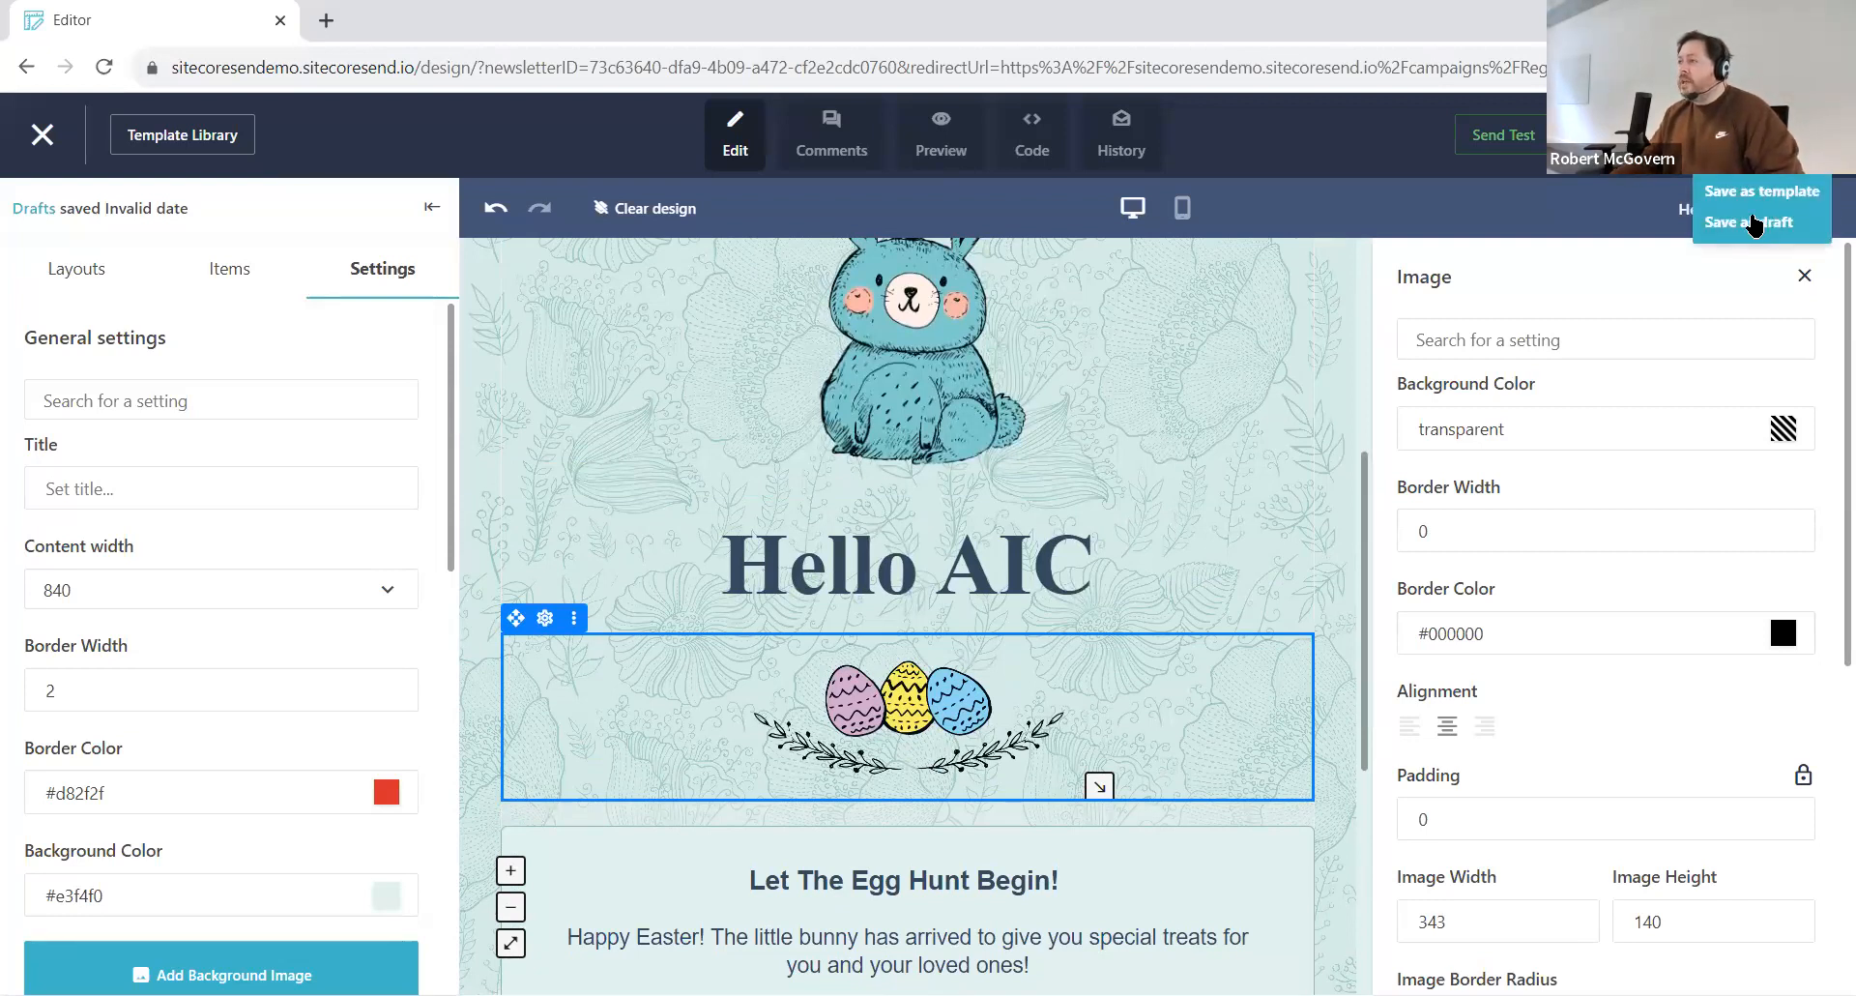
{"action": "left_click", "coordinate": [1762, 136]}
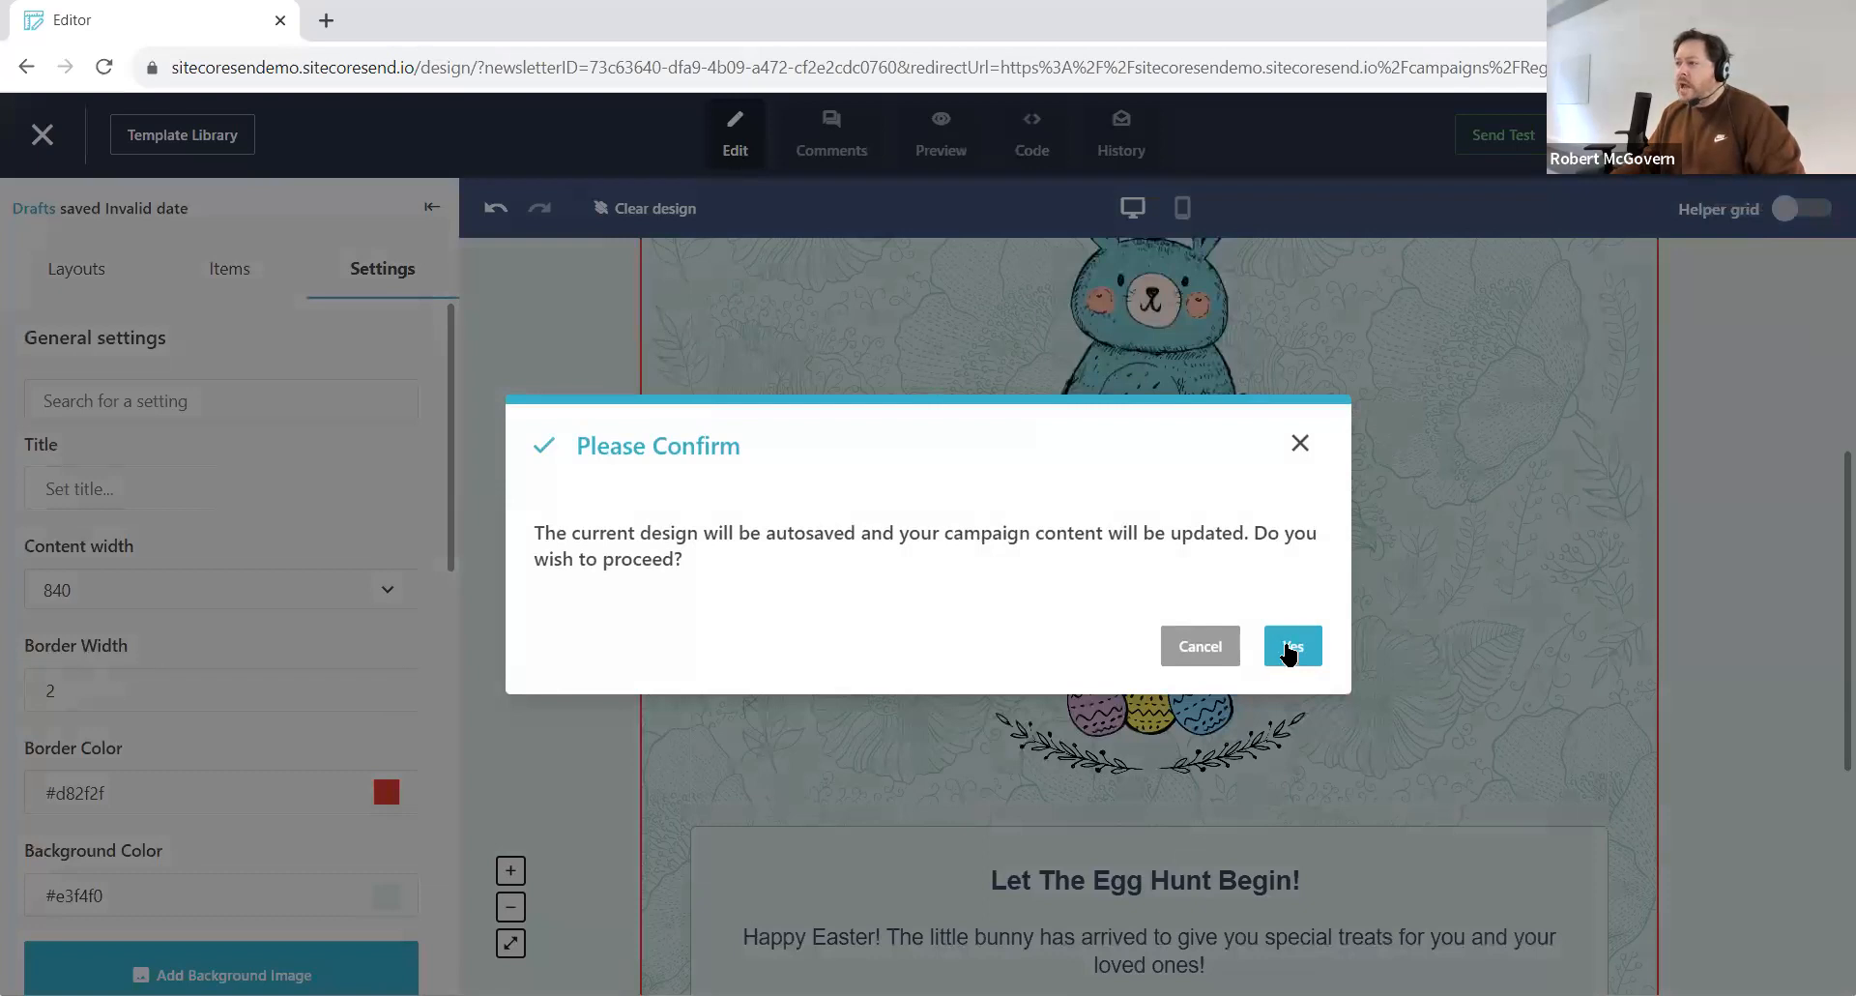
{"action": "left_click", "coordinate": [1293, 648]}
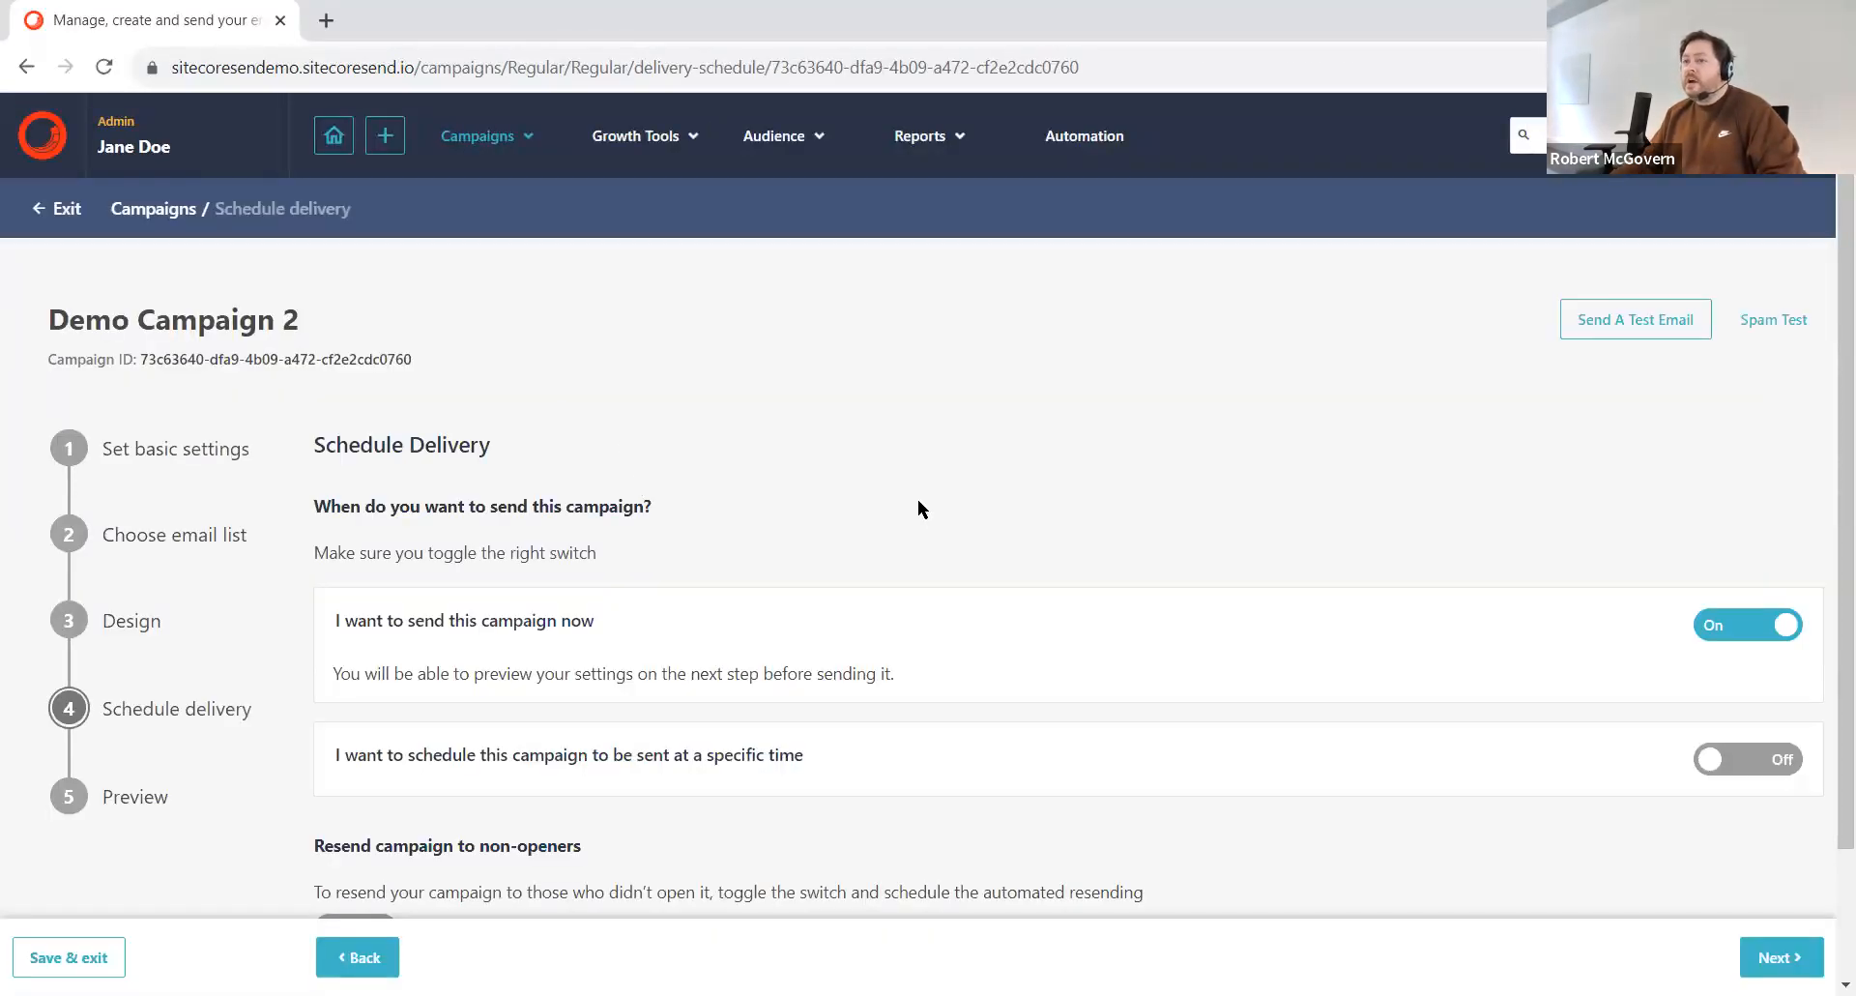
Step: Try the option to send the campaign at a specific time and return to sending it now
{"action": "scroll", "coordinate": [759, 553], "scroll_direction": "down", "scroll_amount": 2}
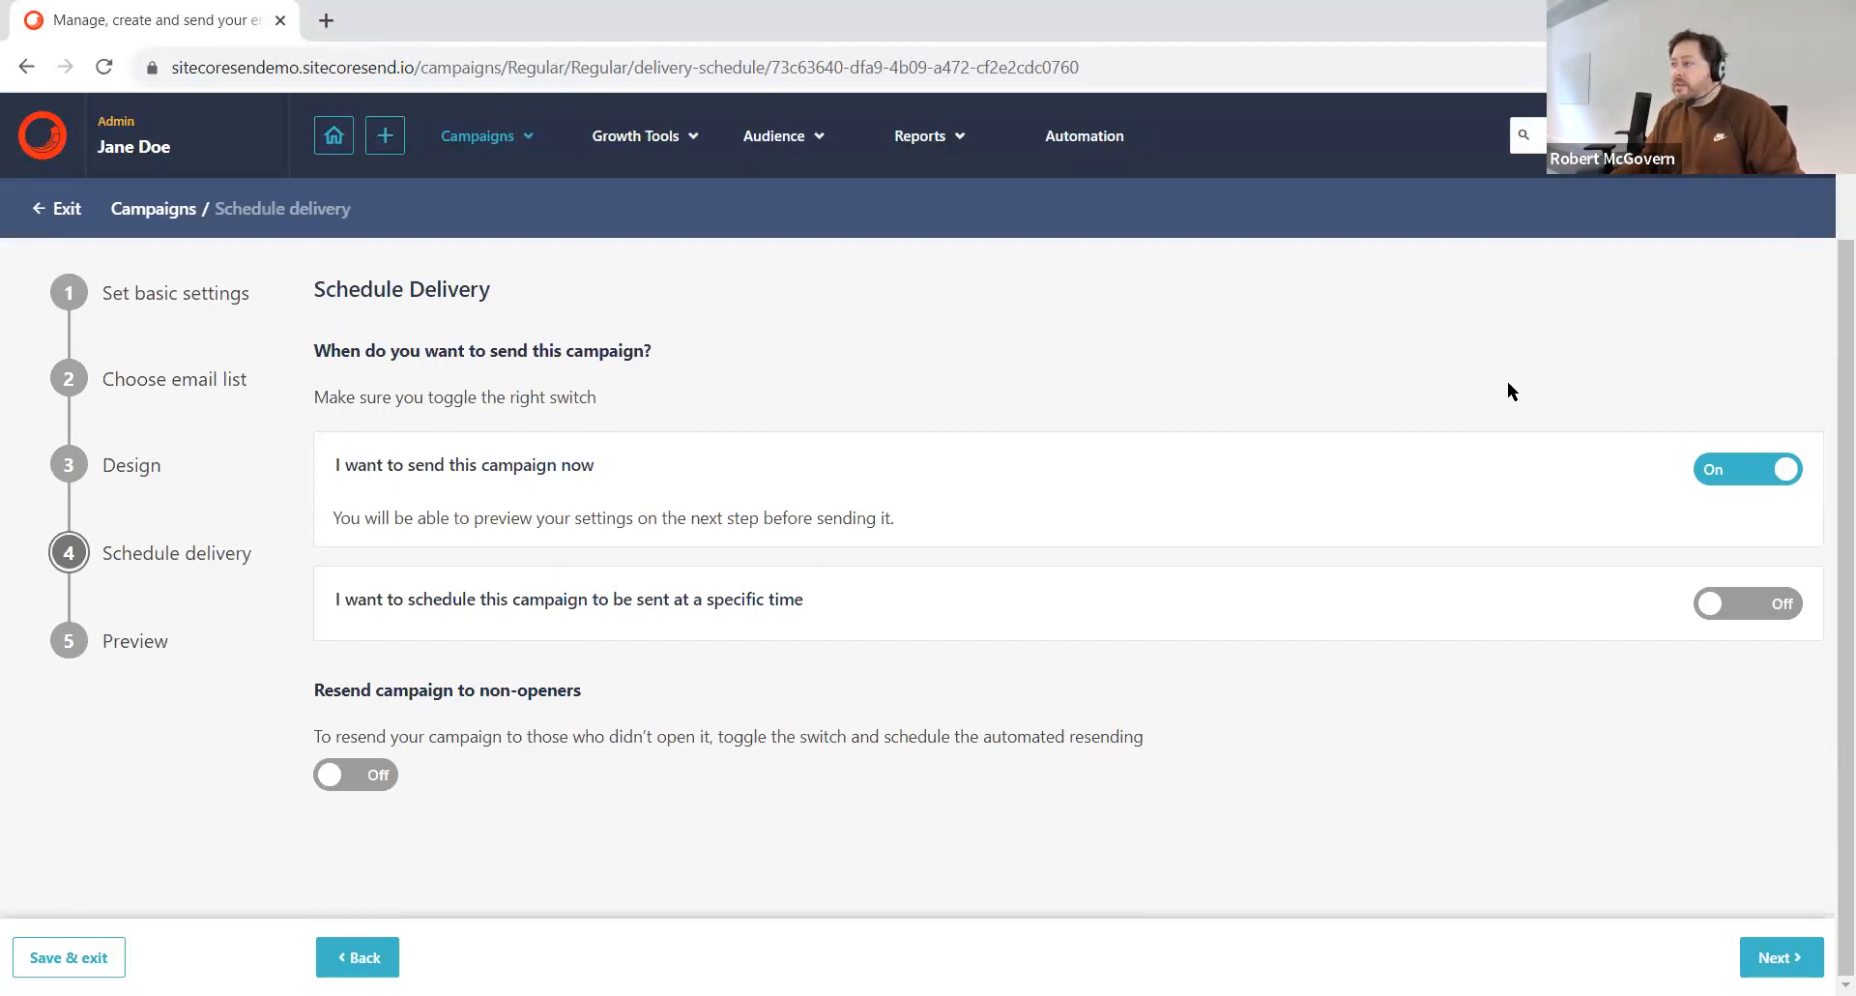
{"action": "left_click", "coordinate": [1750, 598]}
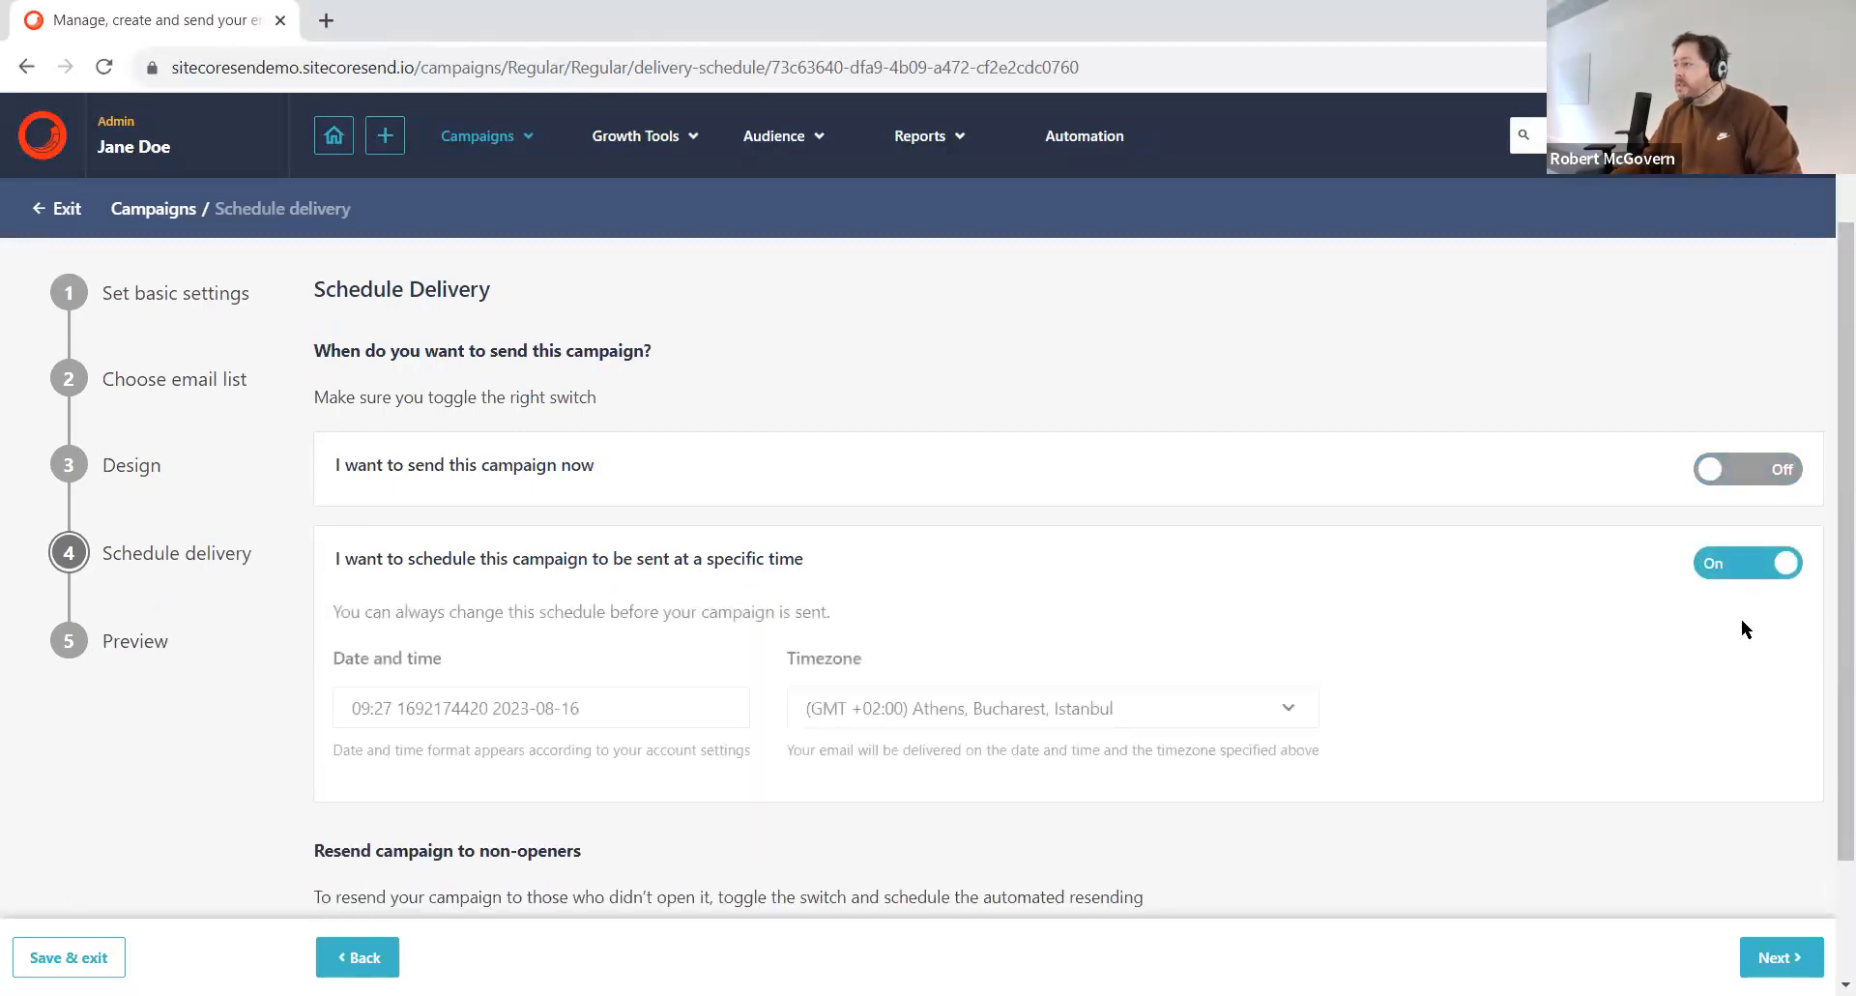
{"action": "left_click", "coordinate": [1748, 570]}
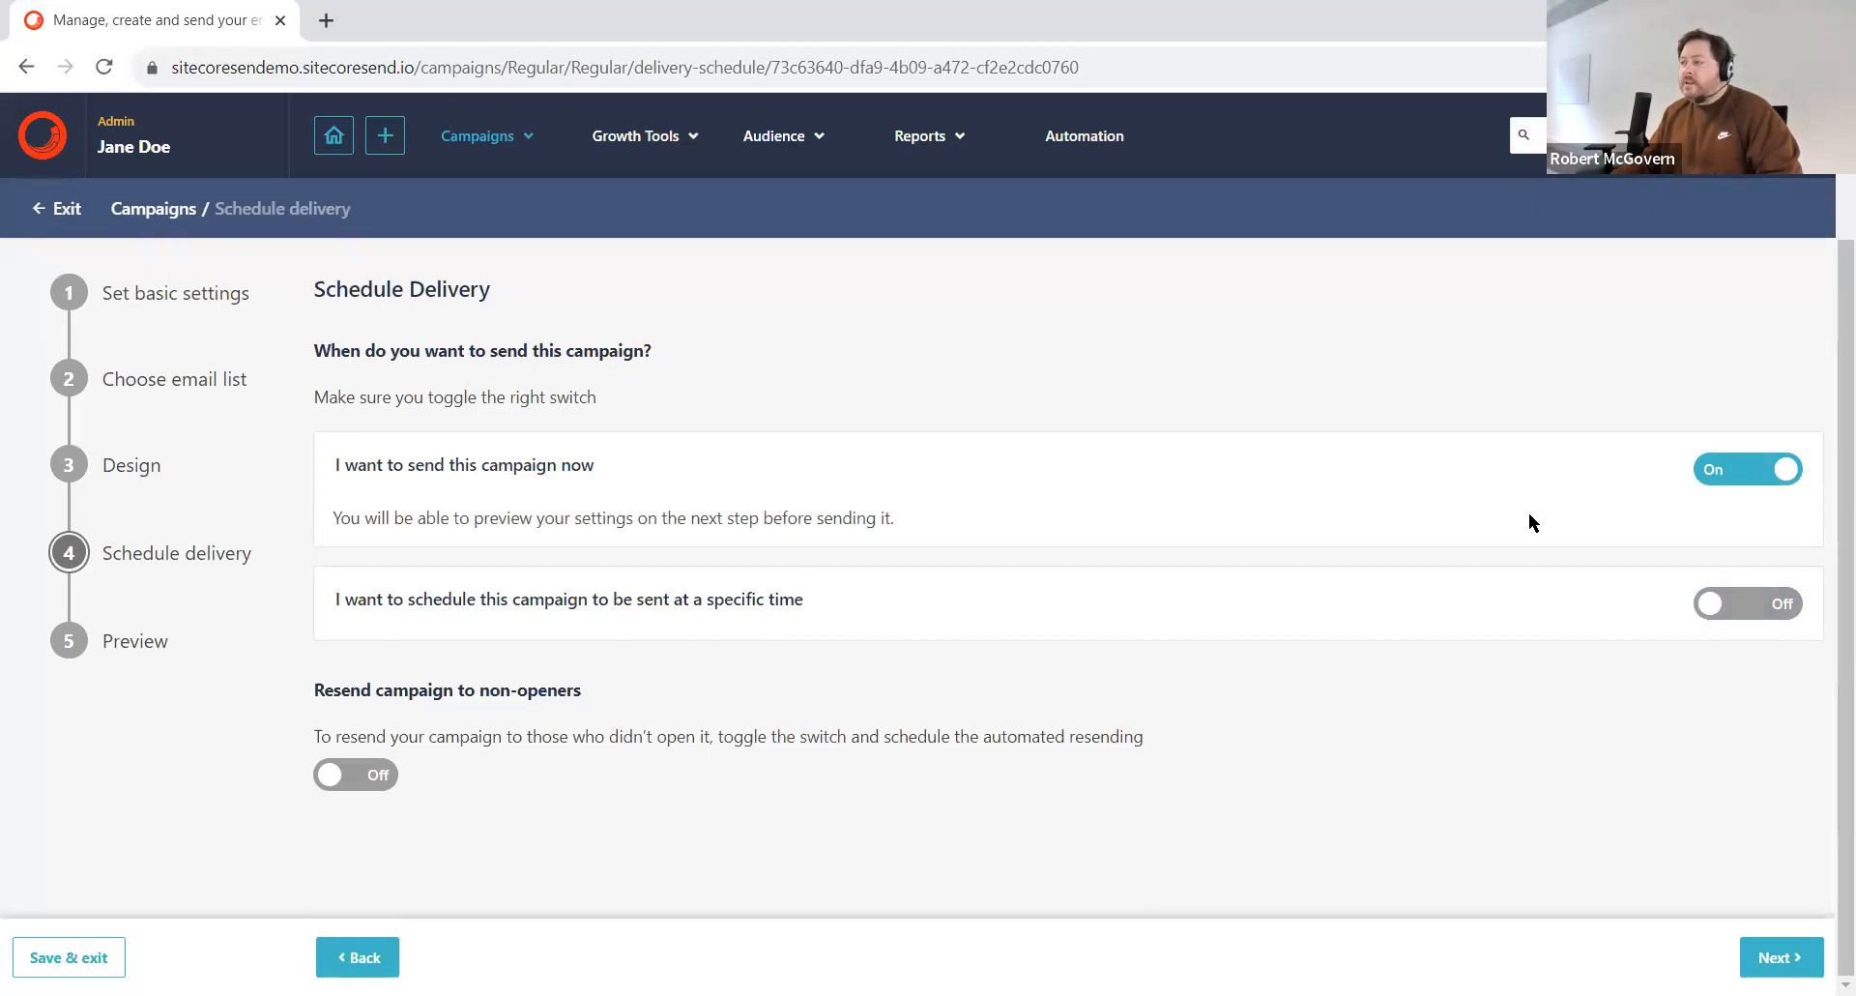
Step: Turn on resending the campaign to non-openers and set the waiting period's unit to days
{"action": "left_click", "coordinate": [354, 783]}
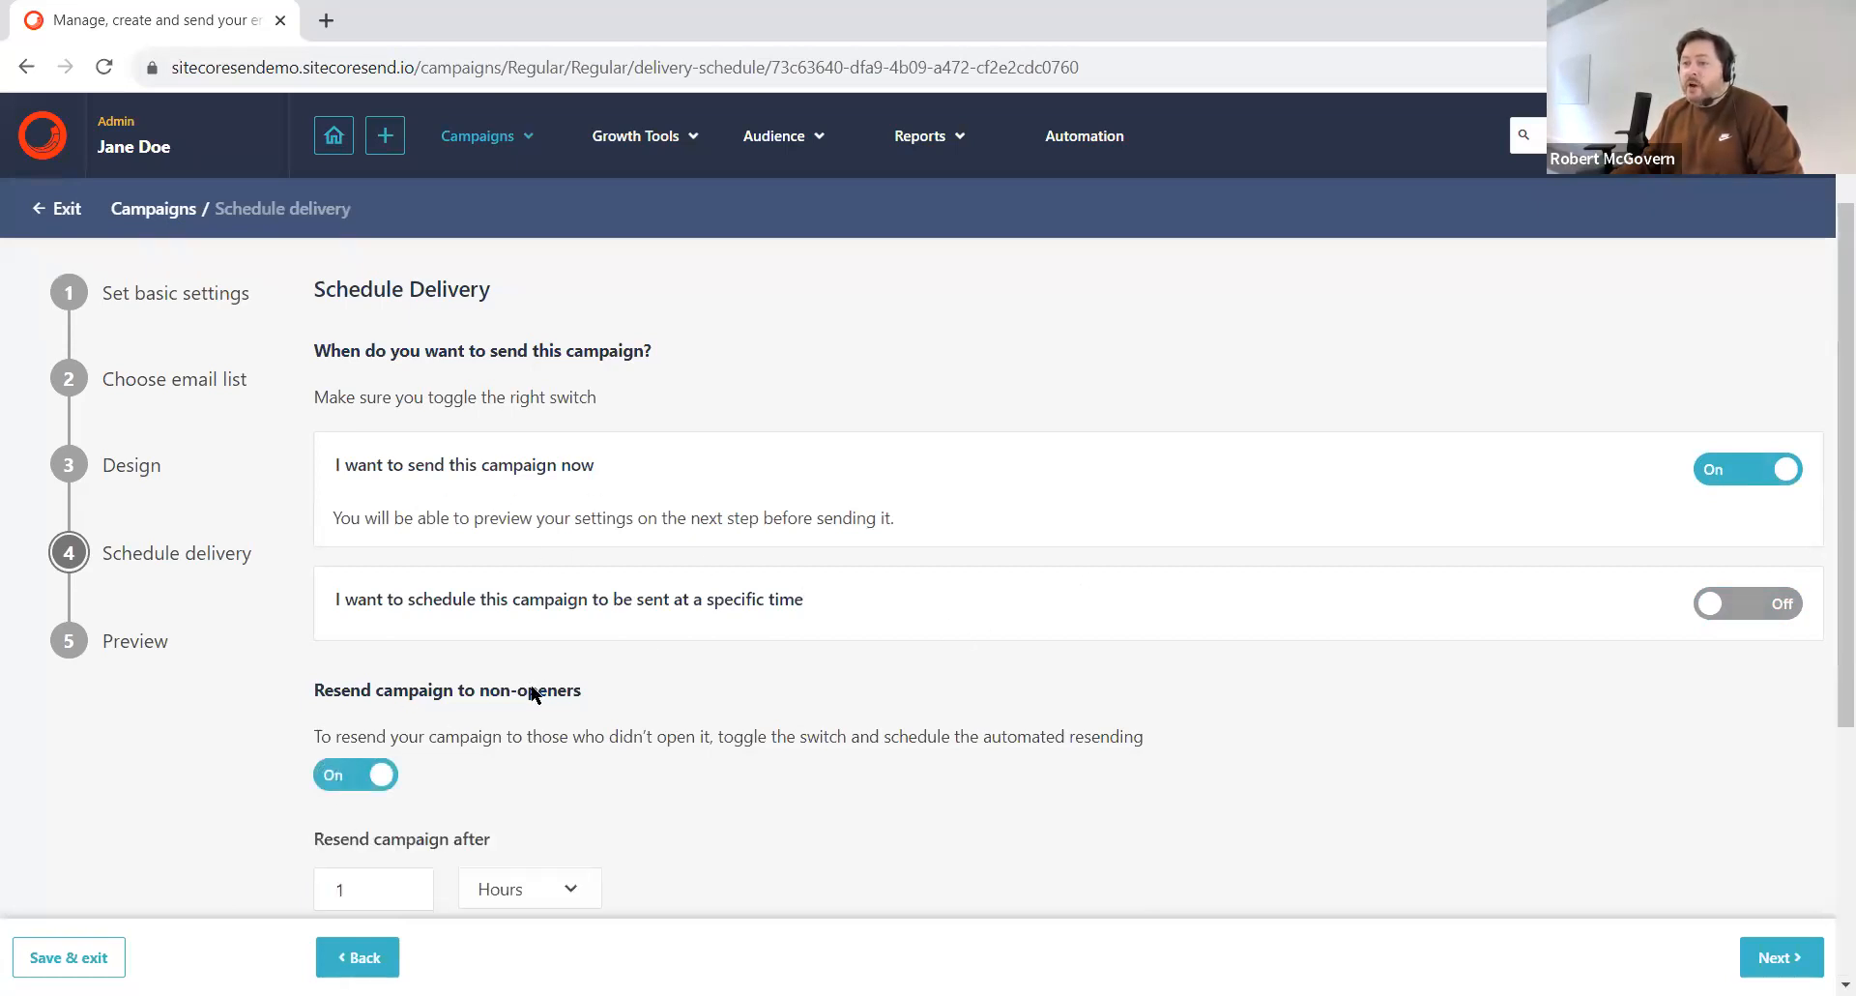
{"action": "scroll", "coordinate": [791, 597], "scroll_direction": "down", "scroll_amount": 3}
{"action": "left_click", "coordinate": [564, 534]}
{"action": "left_click", "coordinate": [493, 607]}
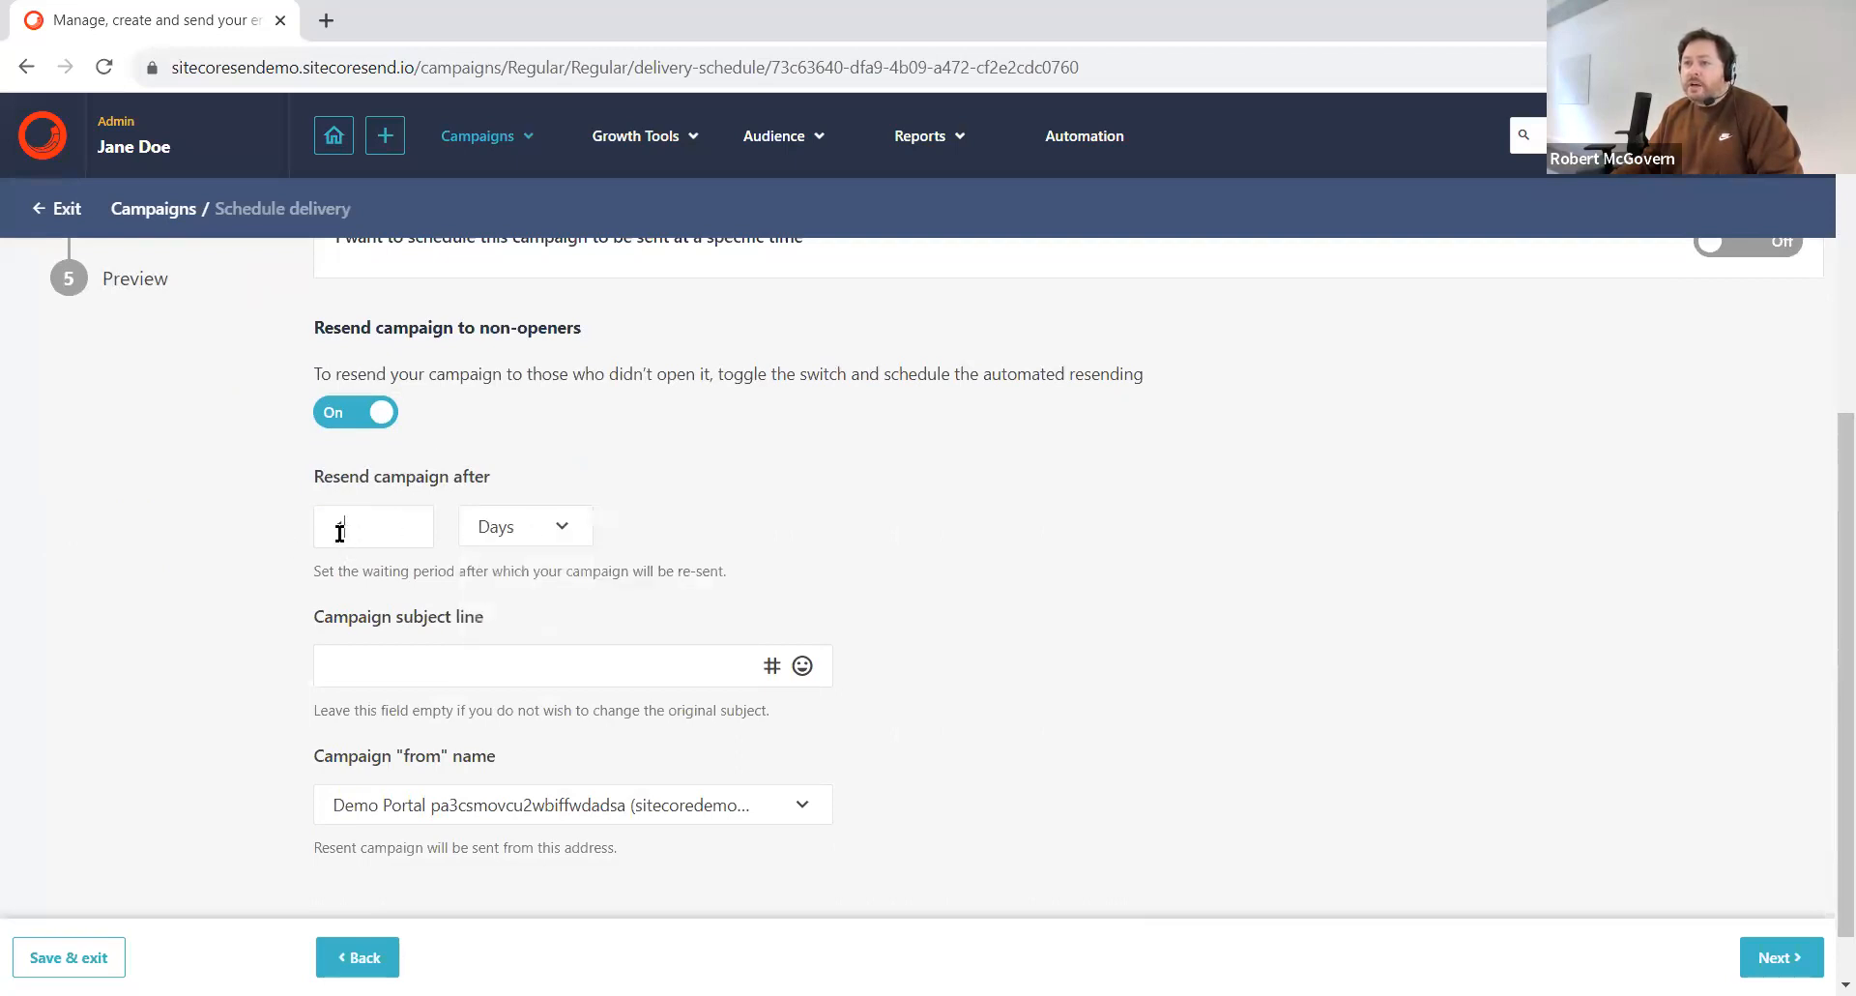
Step: Set the resend waiting period to 7 with the subject line "This is the subject line of our test campaign", and continue to the campaign preview
{"action": "type", "text": "7"}
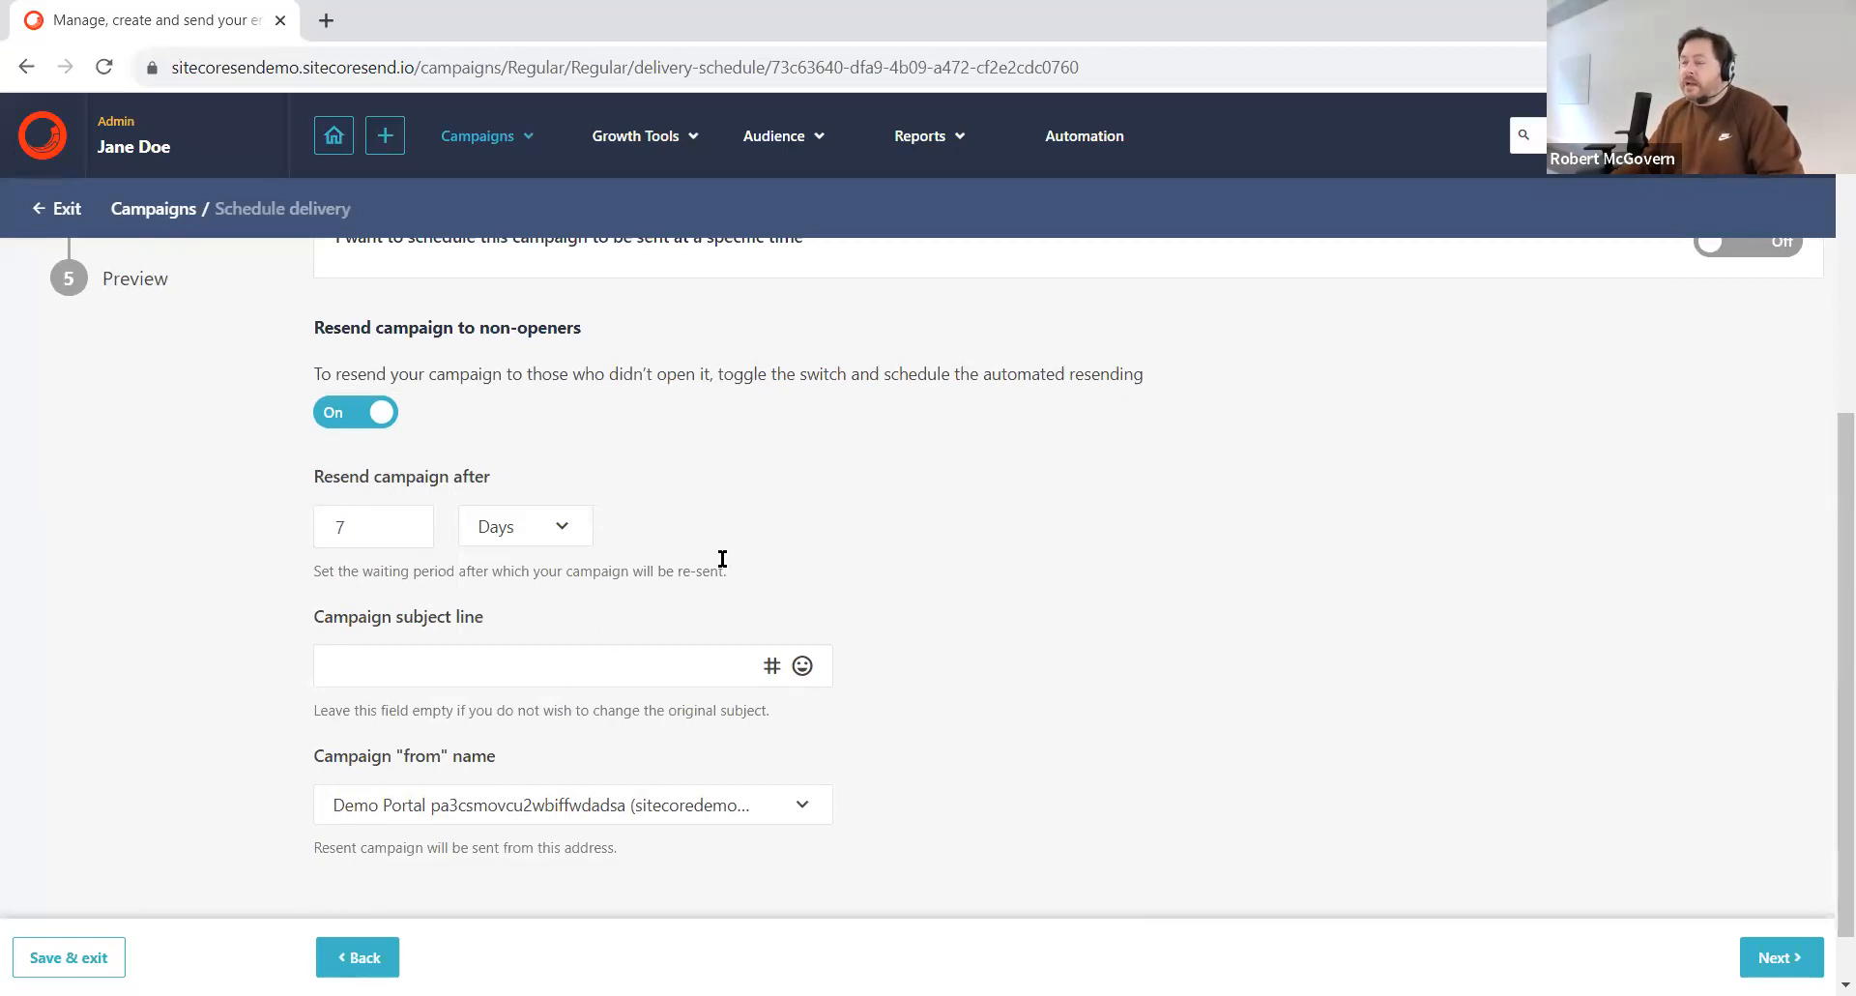
{"action": "left_click", "coordinate": [642, 651]}
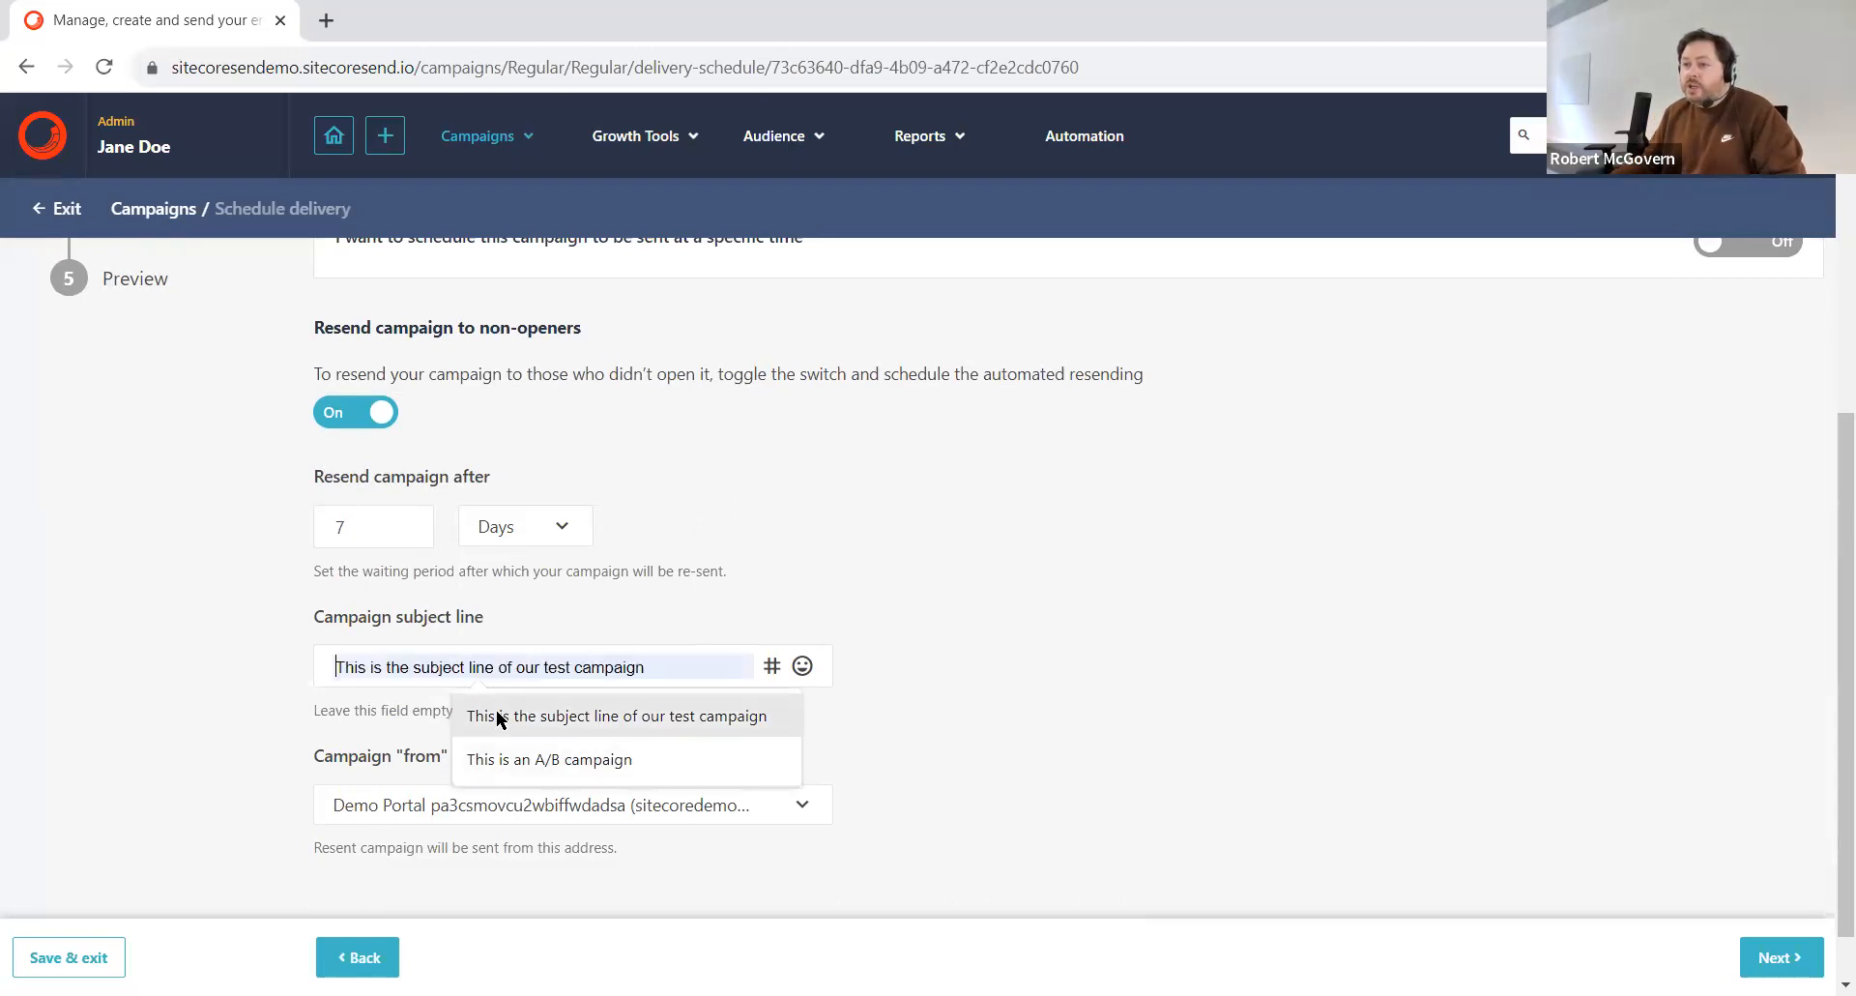
{"action": "left_click", "coordinate": [498, 717]}
{"action": "left_click", "coordinate": [674, 817]}
{"action": "left_click", "coordinate": [456, 870]}
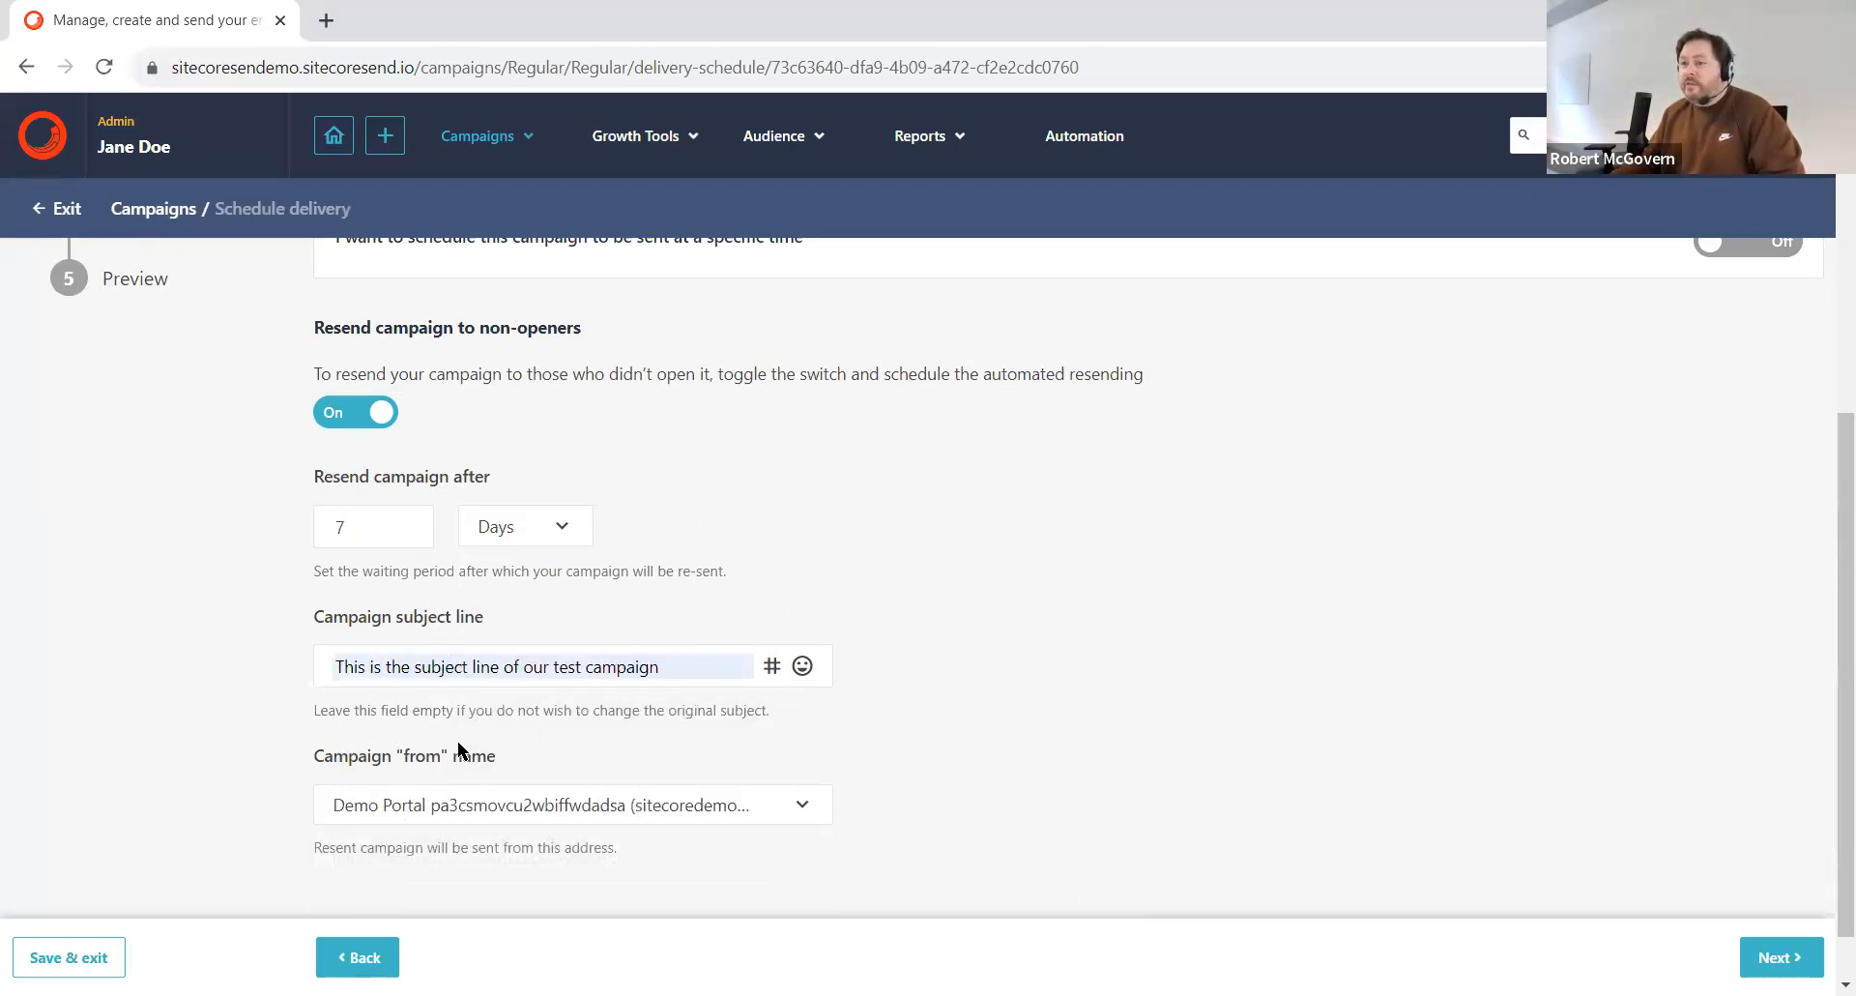
{"action": "scroll", "coordinate": [1170, 552], "scroll_direction": "down", "scroll_amount": 1}
{"action": "scroll", "coordinate": [1180, 591], "scroll_direction": "up", "scroll_amount": 2}
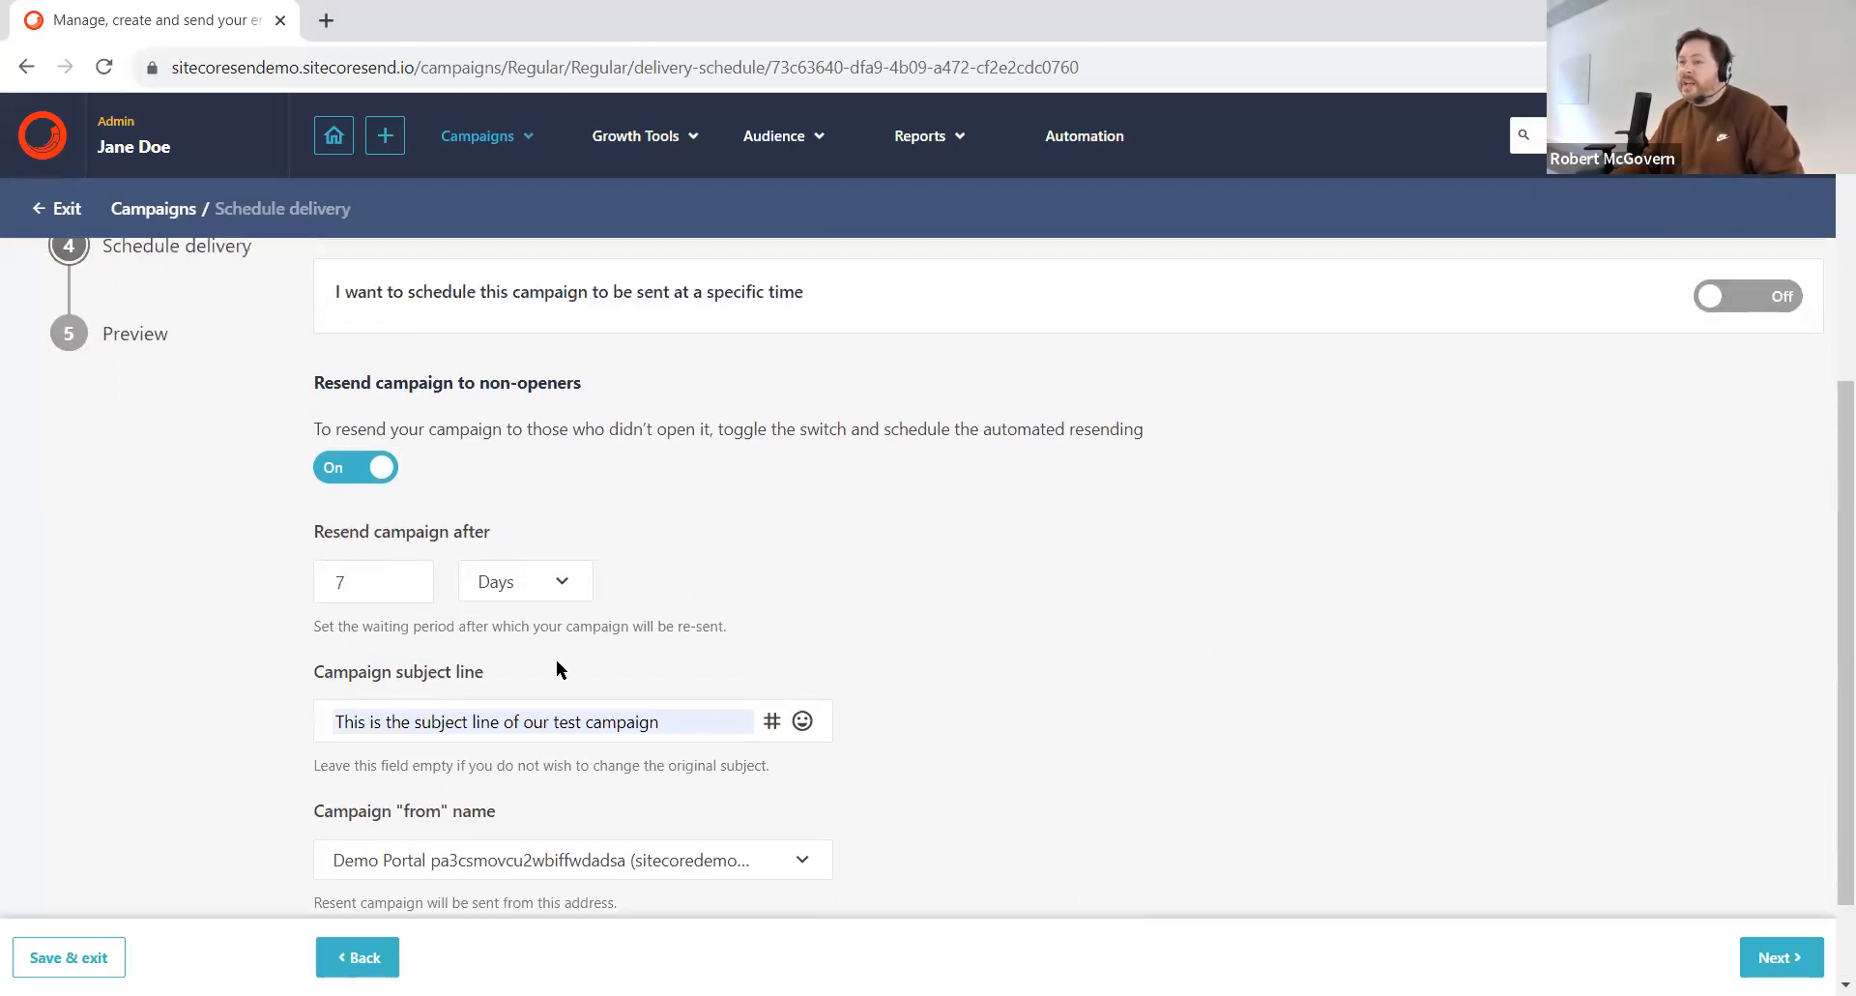
{"action": "scroll", "coordinate": [557, 667], "scroll_direction": "down", "scroll_amount": 2}
{"action": "left_click", "coordinate": [1790, 955]}
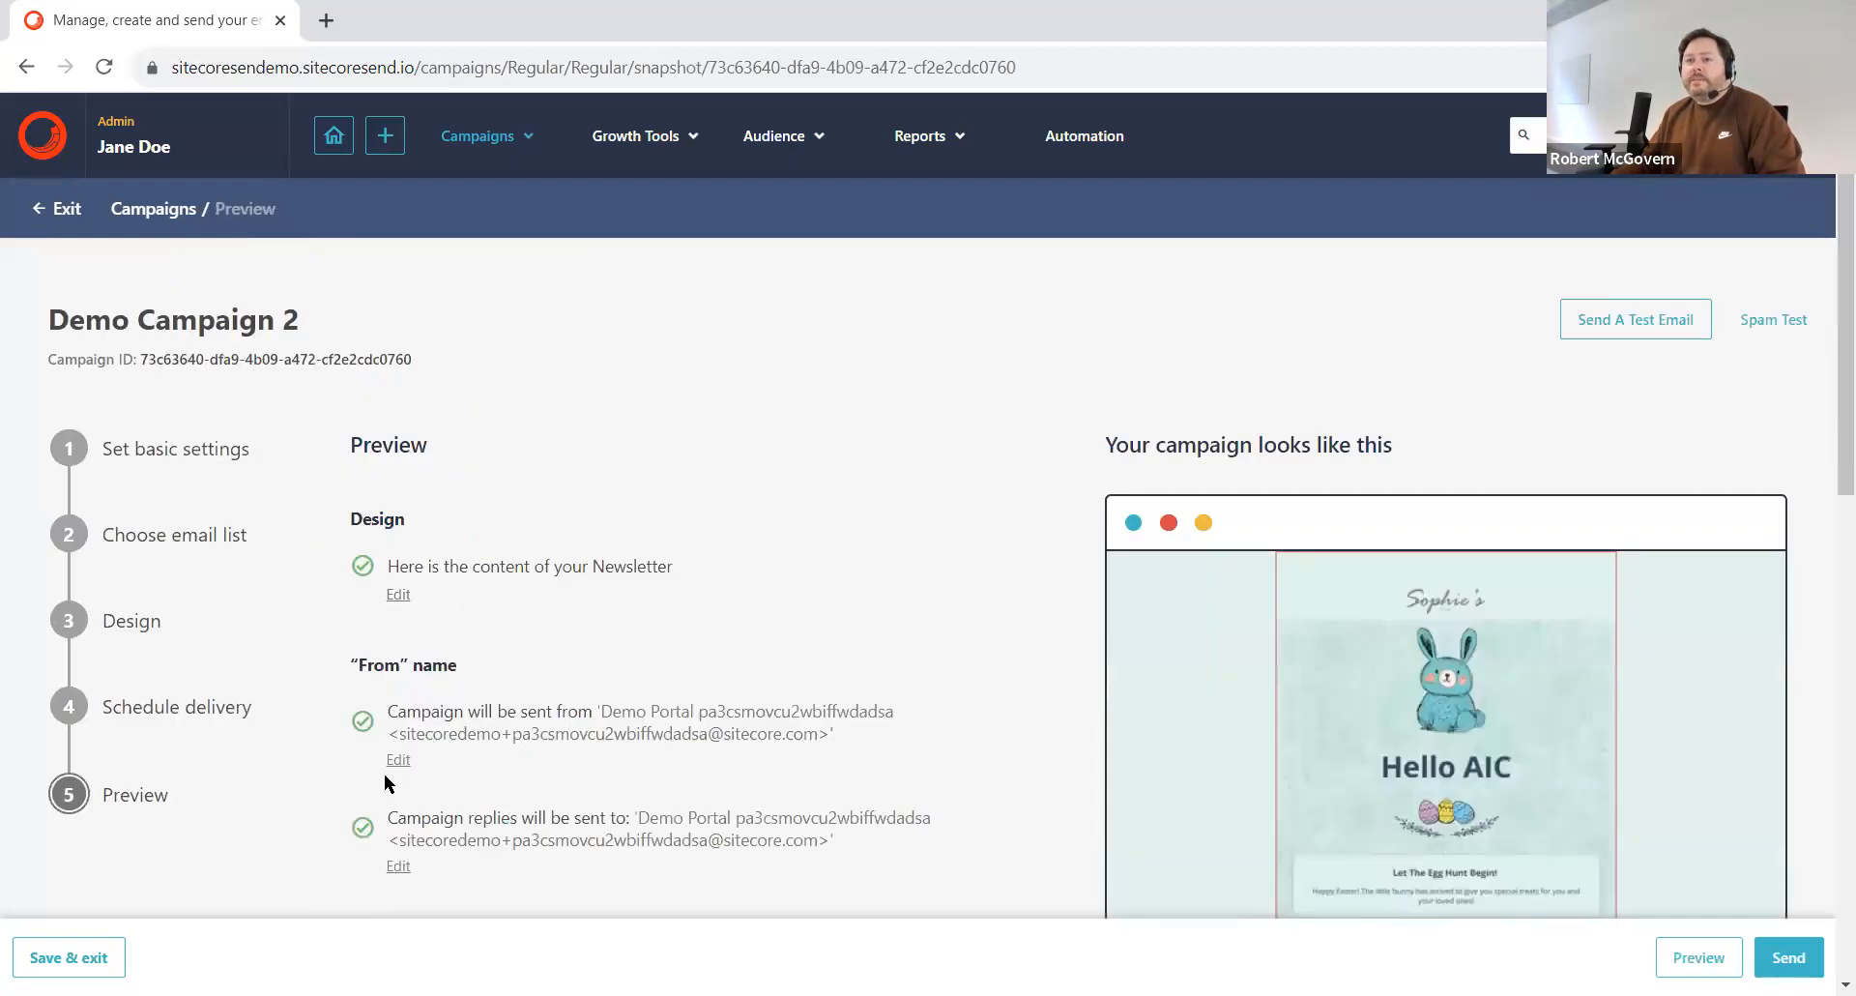
Step: Review the design, sender, subject and email list in Demo Campaign 2's preview and send the campaign
{"action": "scroll", "coordinate": [774, 650], "scroll_direction": "down", "scroll_amount": 2}
{"action": "scroll", "coordinate": [677, 633], "scroll_direction": "up", "scroll_amount": 1}
{"action": "scroll", "coordinate": [503, 484], "scroll_direction": "down", "scroll_amount": 2}
{"action": "scroll", "coordinate": [560, 510], "scroll_direction": "up", "scroll_amount": 2}
{"action": "scroll", "coordinate": [593, 468], "scroll_direction": "down", "scroll_amount": 3}
{"action": "scroll", "coordinate": [651, 607], "scroll_direction": "down", "scroll_amount": 2}
{"action": "scroll", "coordinate": [1013, 700], "scroll_direction": "up", "scroll_amount": 4}
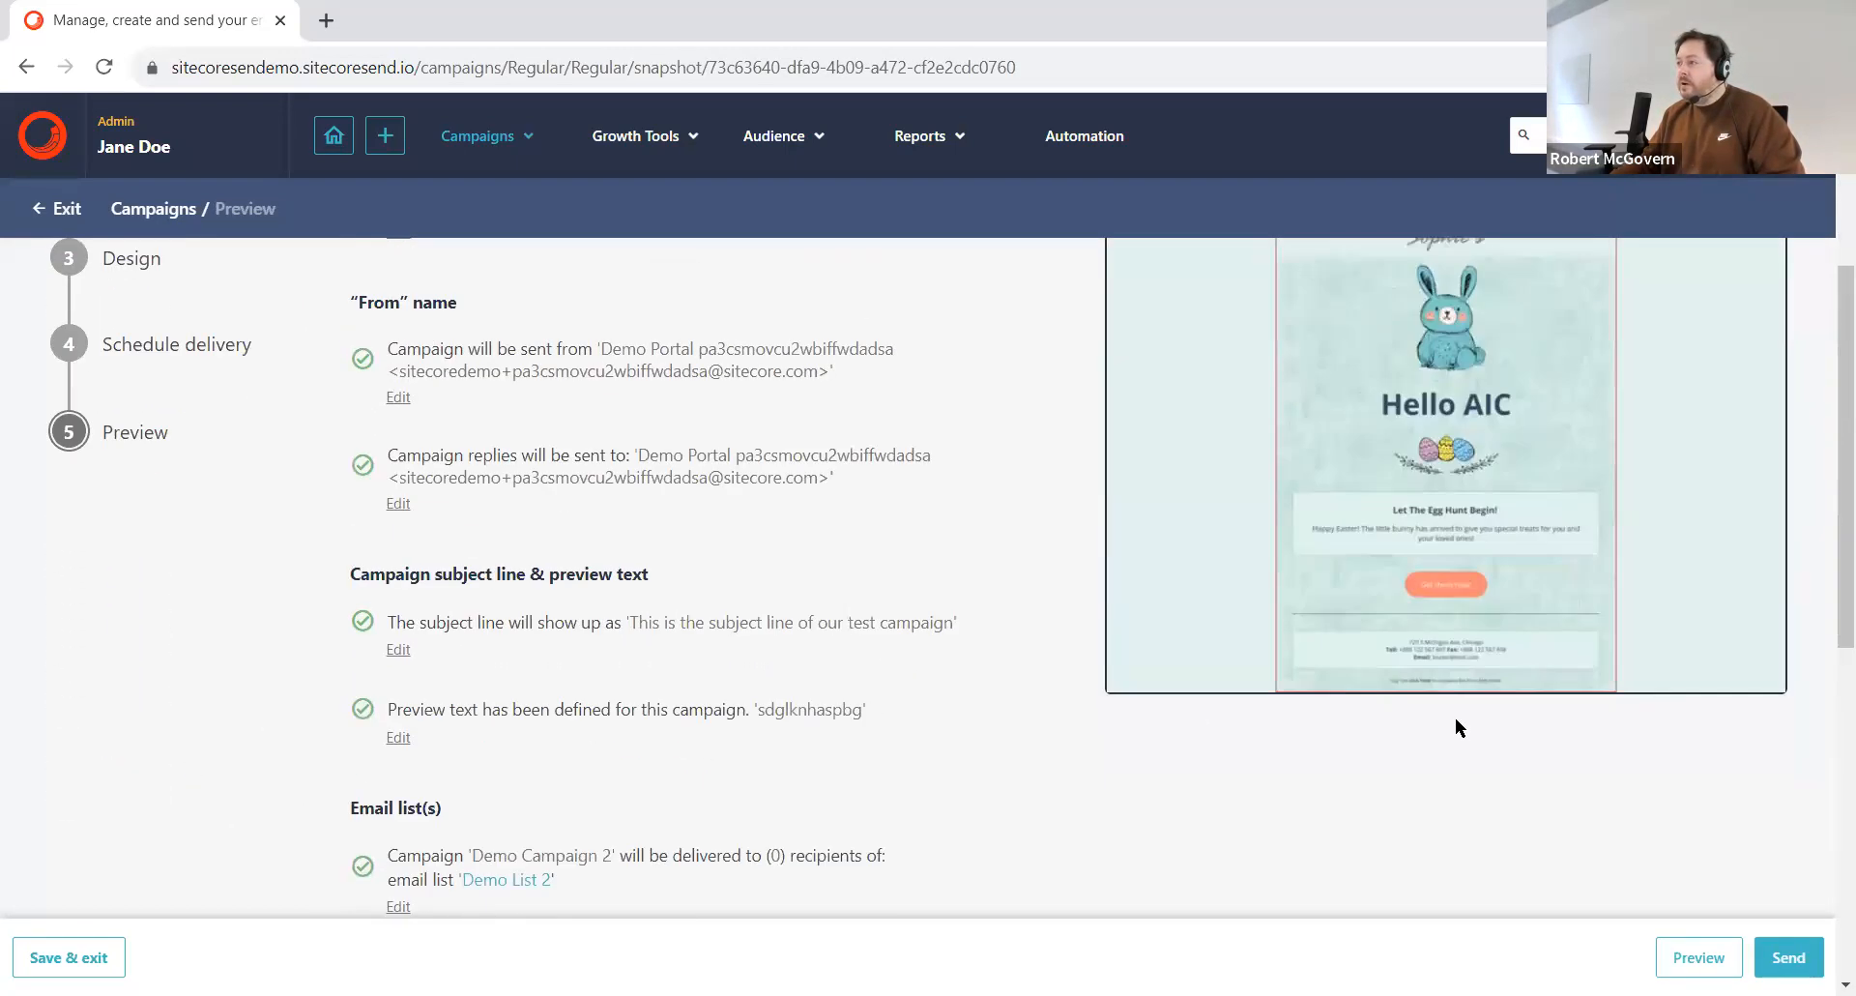
{"action": "scroll", "coordinate": [871, 746], "scroll_direction": "down", "scroll_amount": 3}
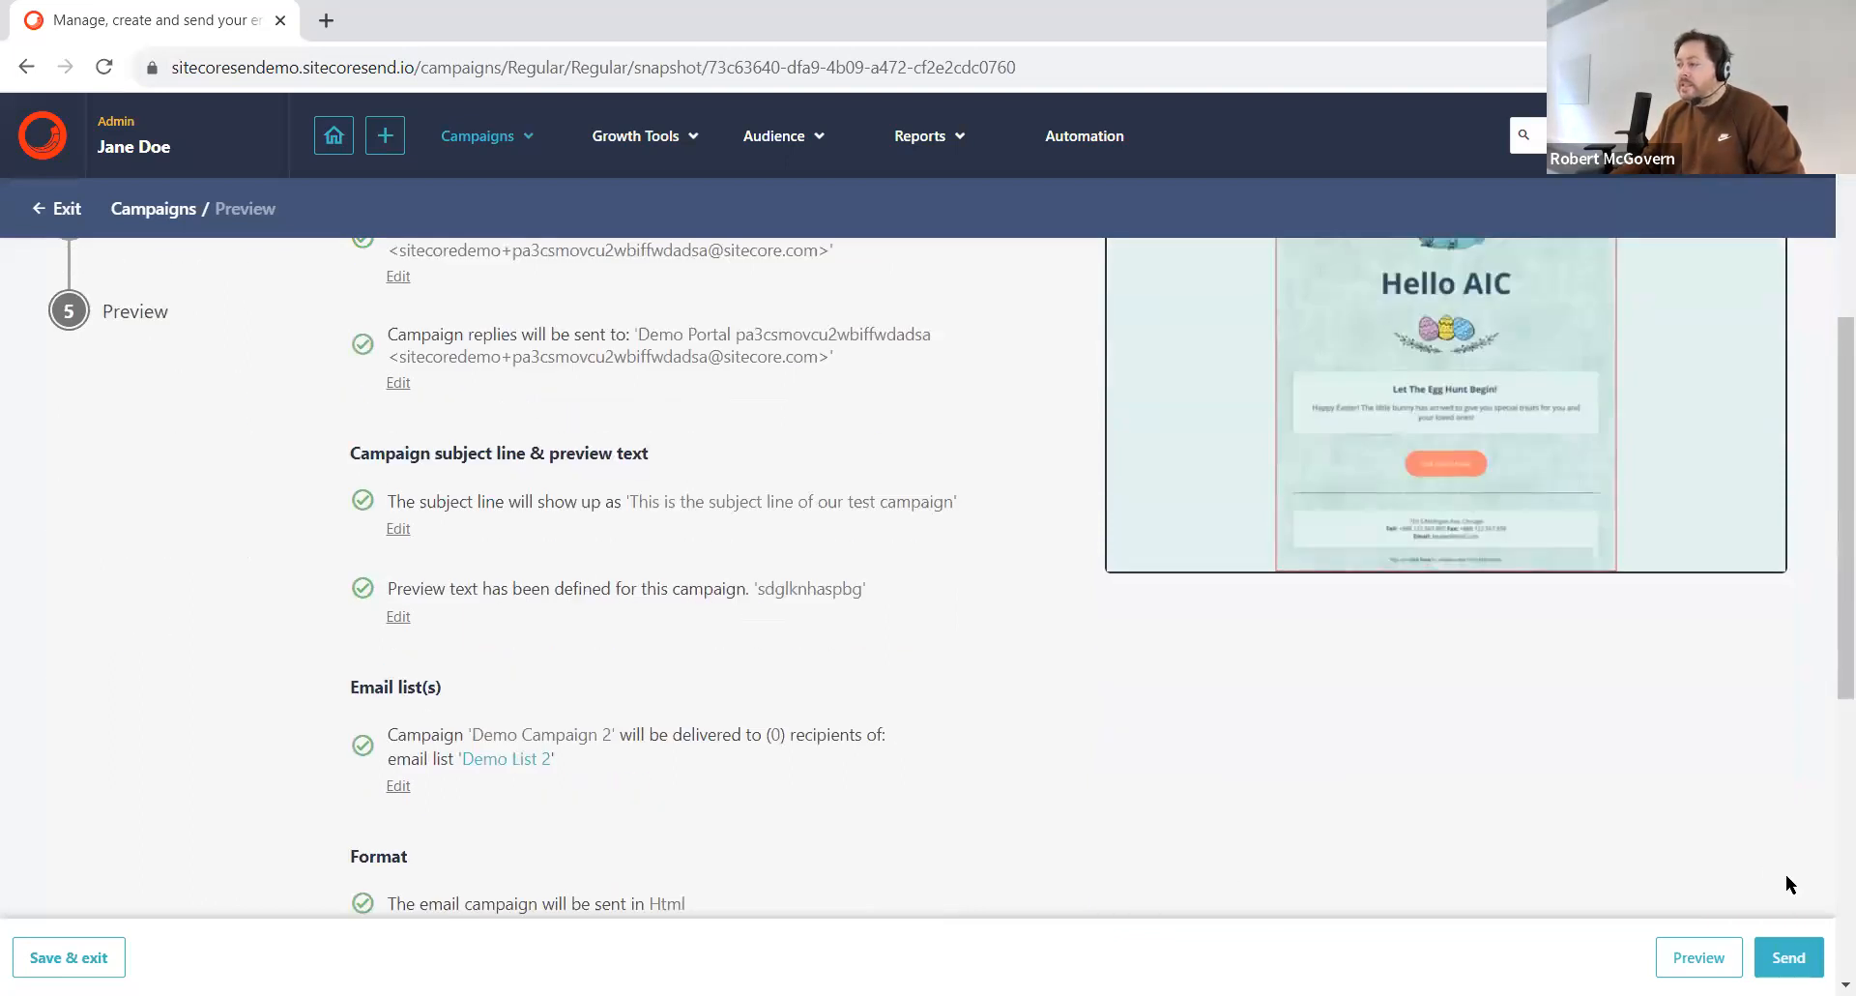
{"action": "left_click", "coordinate": [1784, 958]}
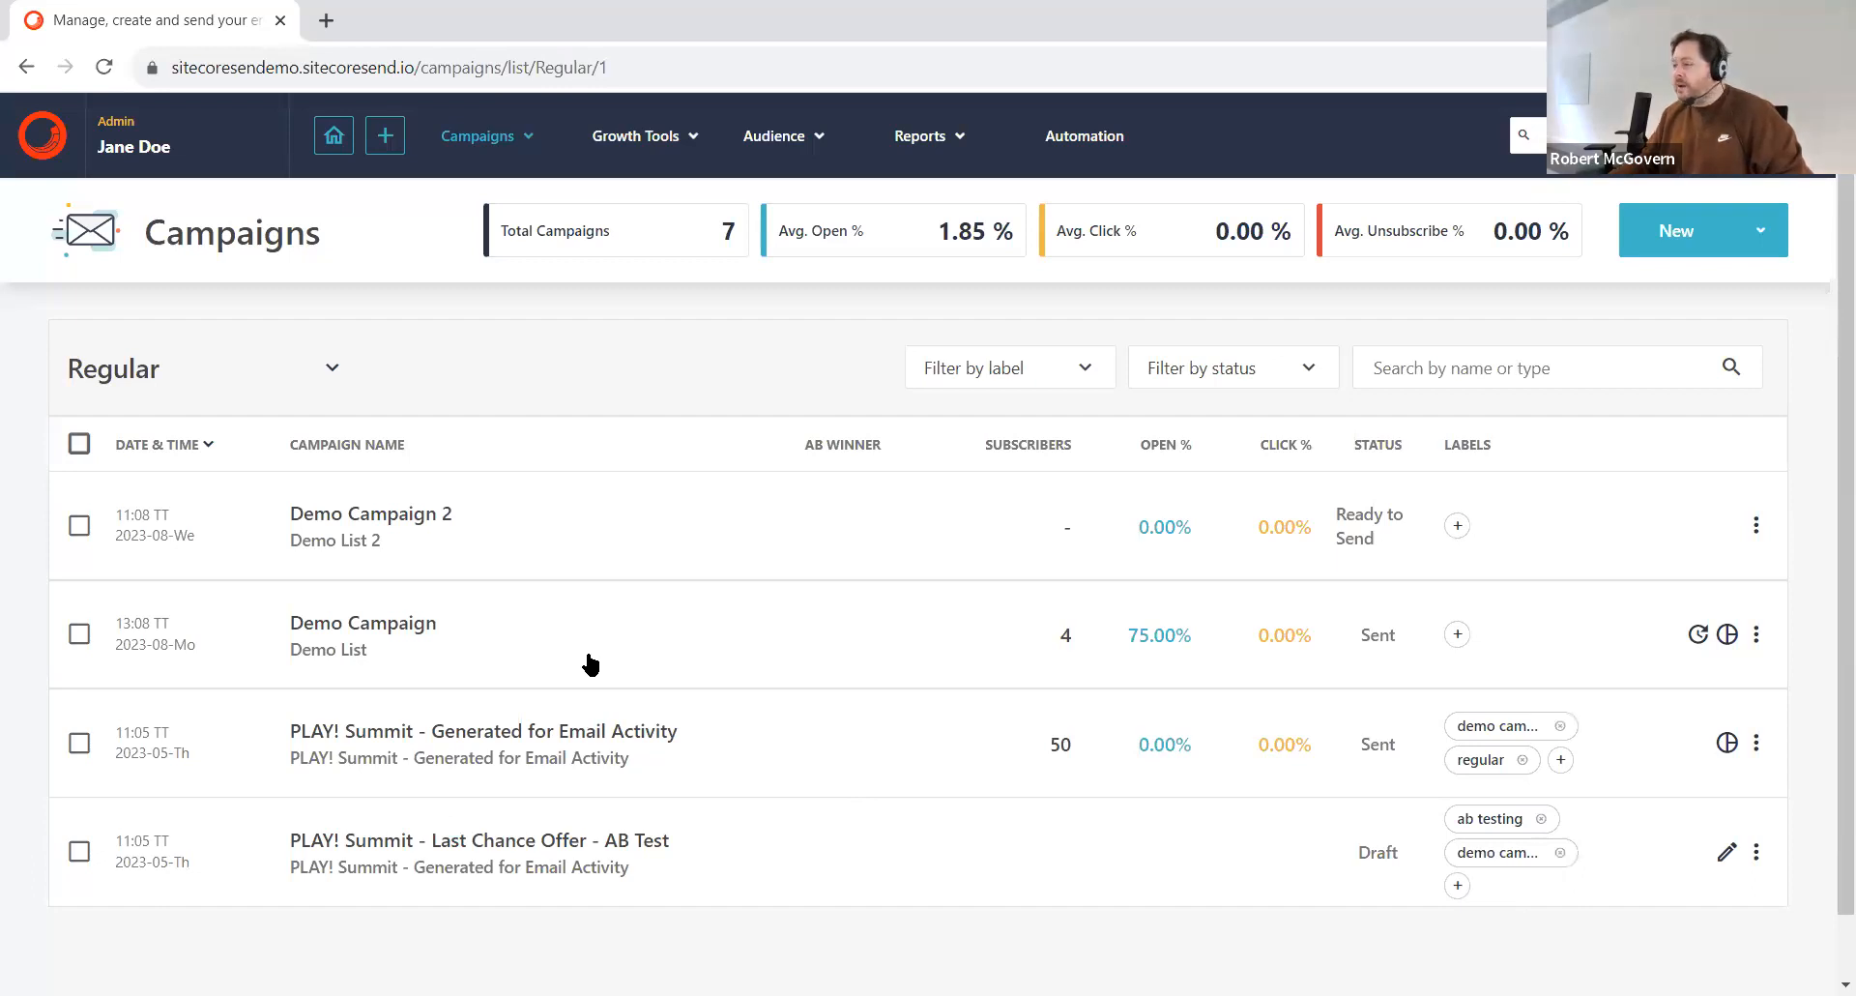
Step: Open Demo Form from the subscription forms and examine its summary of visibility and publishing settings
{"action": "mouse_move", "coordinate": [593, 145]}
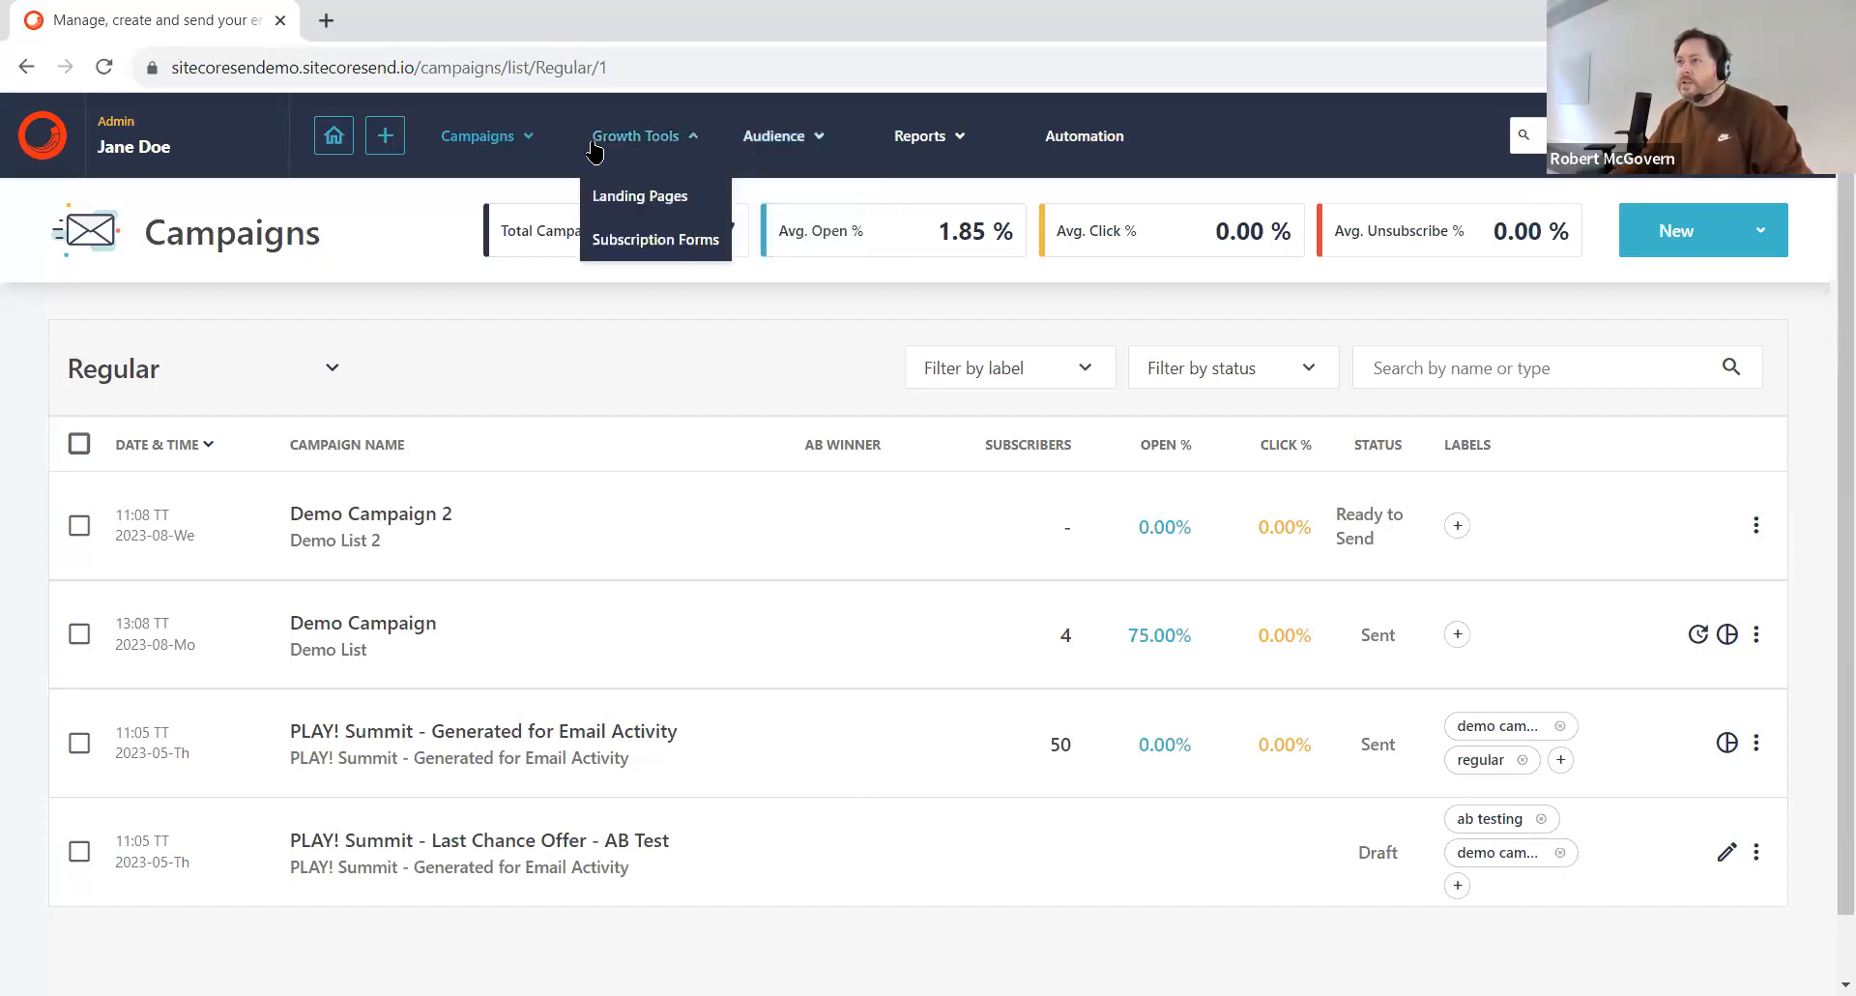
{"action": "left_click", "coordinate": [654, 239]}
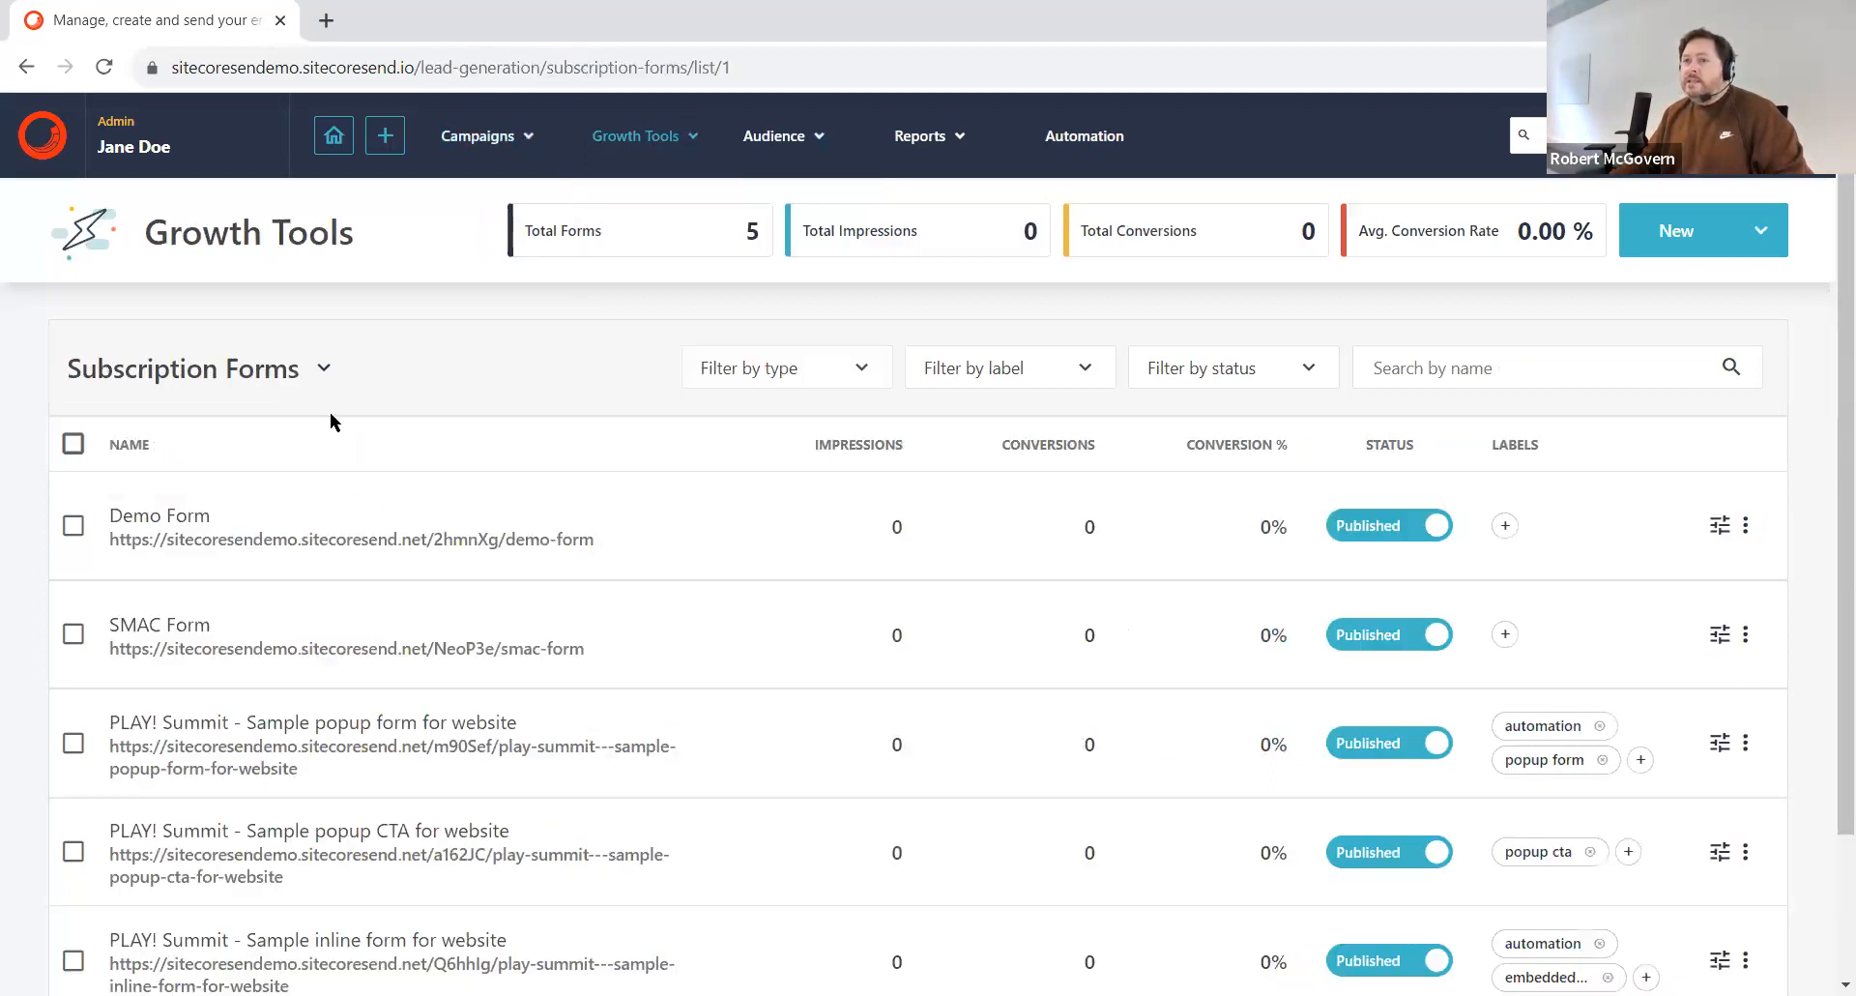
{"action": "left_click", "coordinate": [160, 522]}
{"action": "scroll", "coordinate": [1545, 605], "scroll_direction": "down", "scroll_amount": 4}
{"action": "scroll", "coordinate": [1293, 510], "scroll_direction": "up", "scroll_amount": 4}
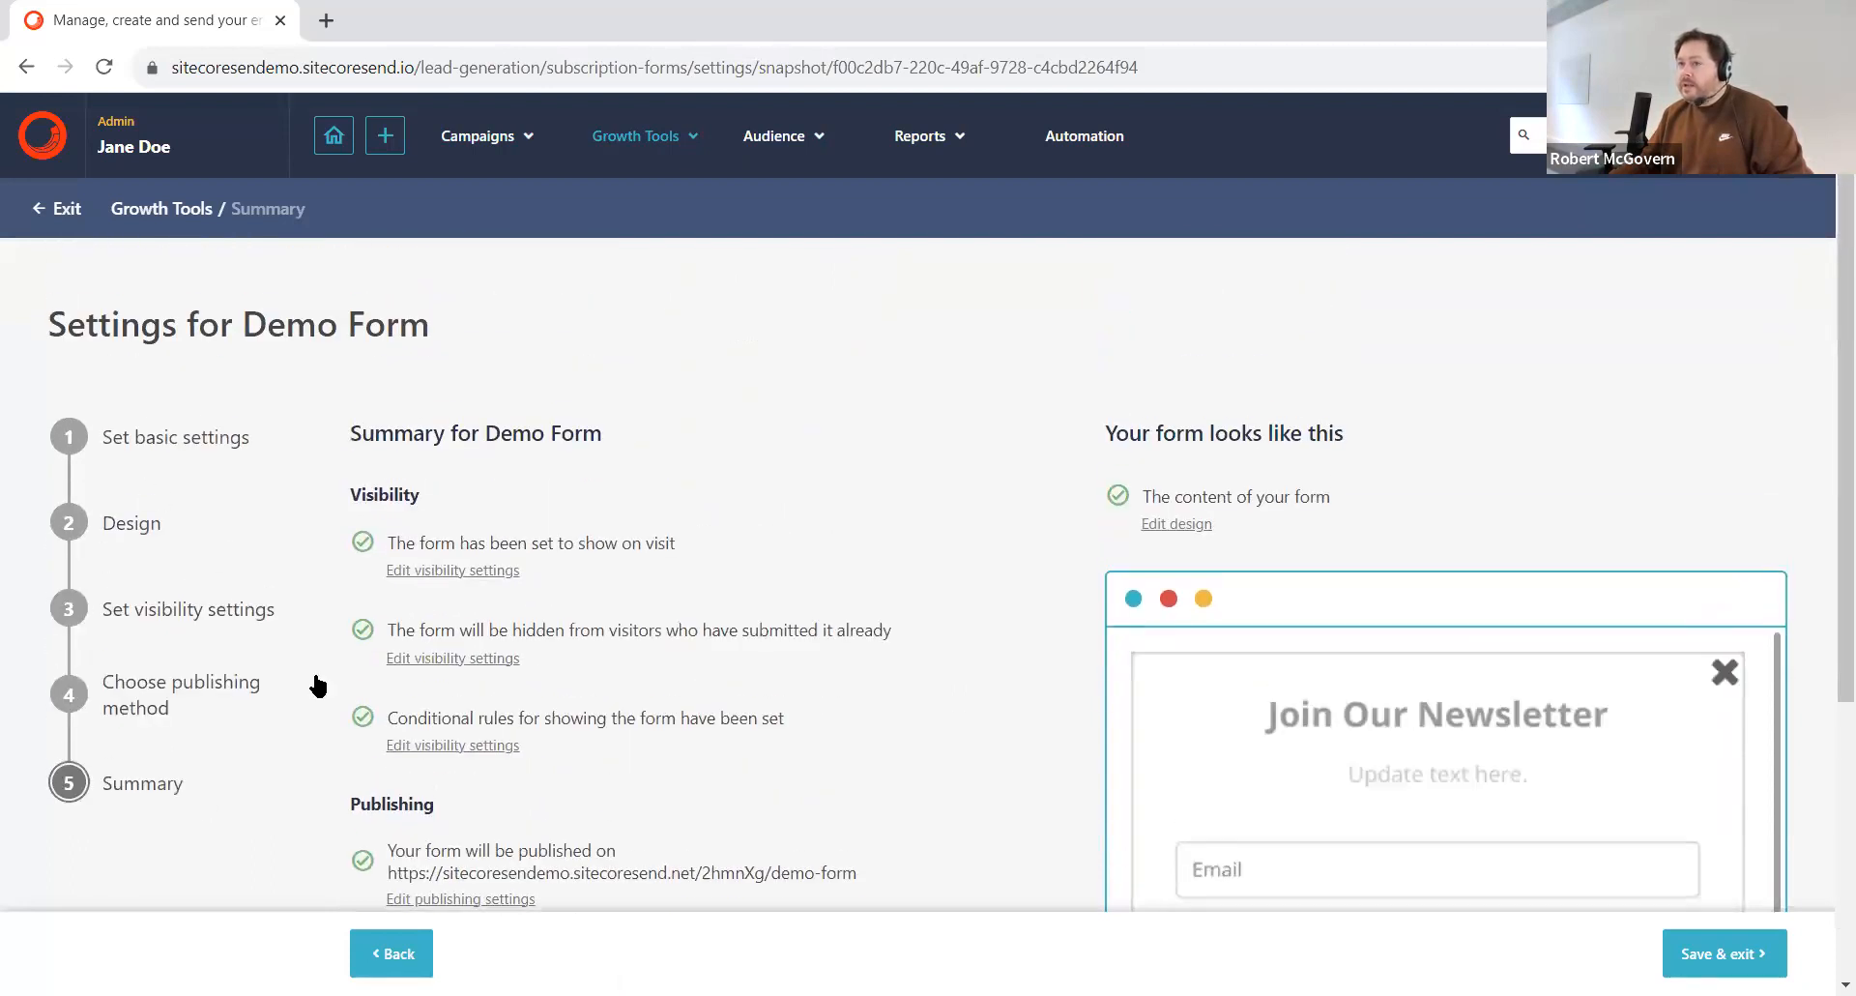
{"action": "scroll", "coordinate": [236, 485], "scroll_direction": "down", "scroll_amount": 3}
{"action": "scroll", "coordinate": [145, 512], "scroll_direction": "up", "scroll_amount": 3}
Step: Examine Demo Form's basic settings and the design of its newsletter sign-up fields
{"action": "left_click", "coordinate": [128, 525]}
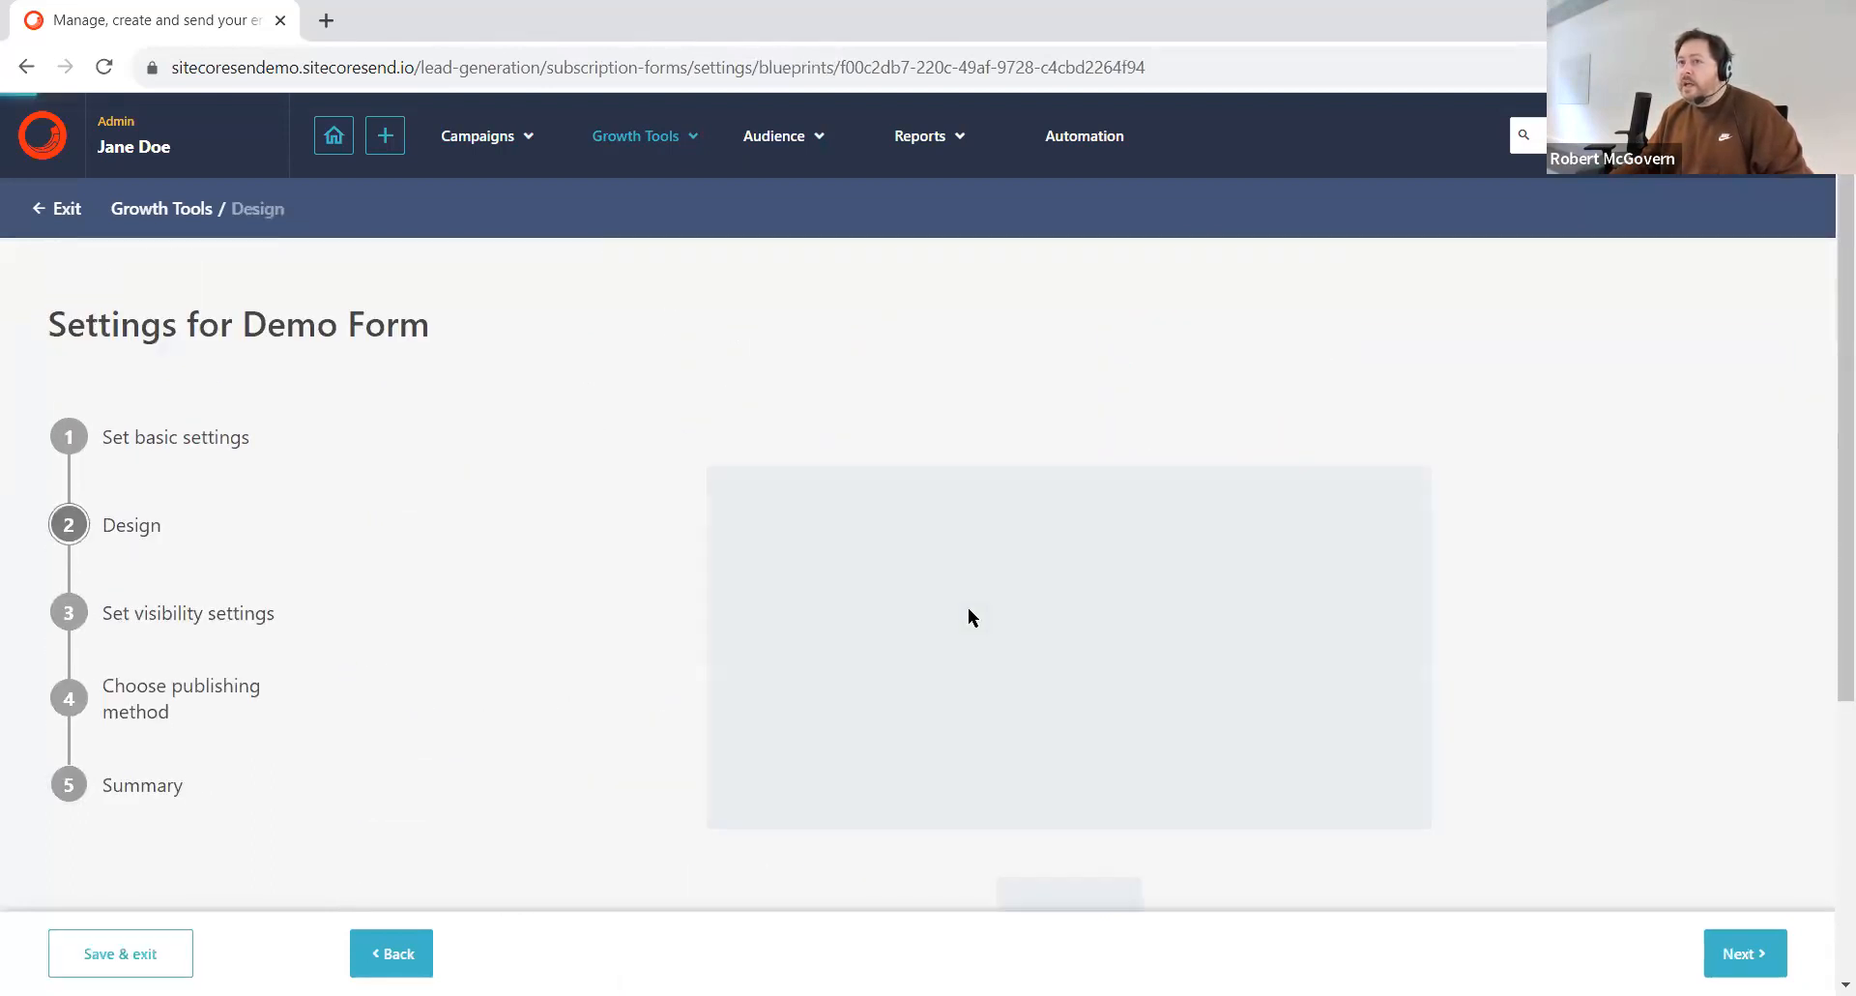
{"action": "left_click", "coordinate": [158, 423]}
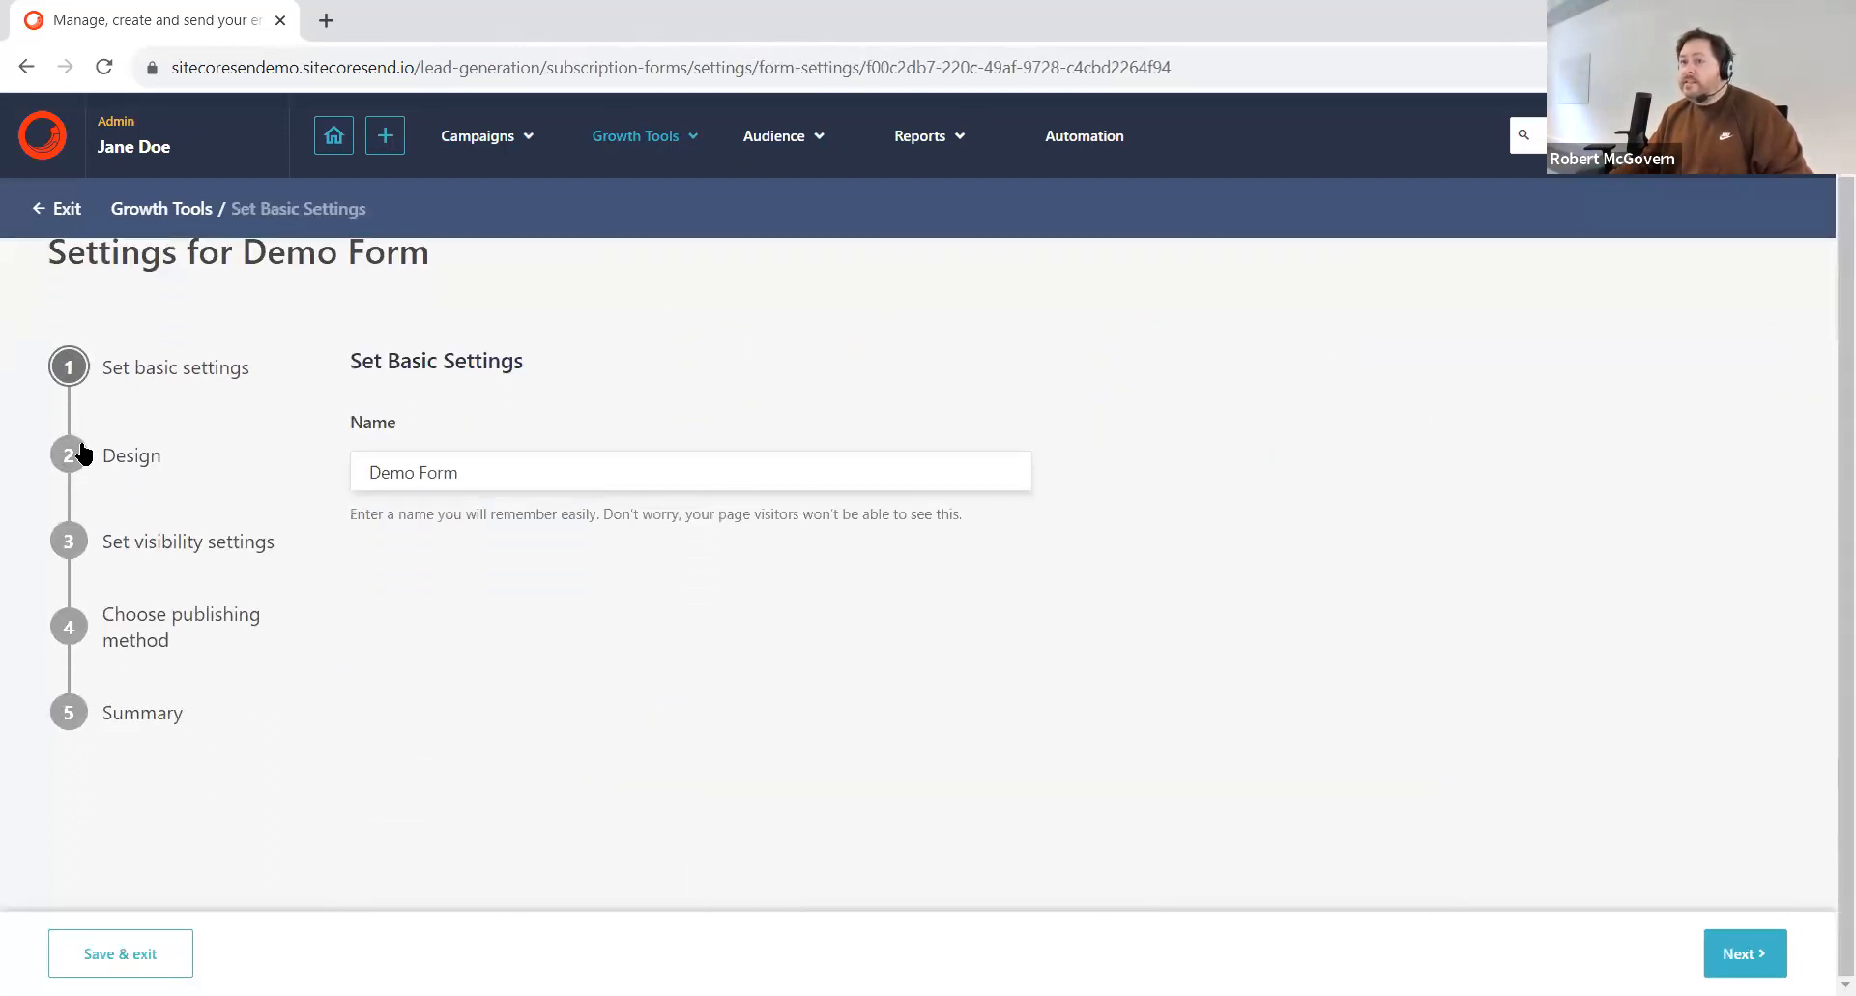
{"action": "left_click", "coordinate": [83, 453]}
{"action": "scroll", "coordinate": [1580, 631], "scroll_direction": "down", "scroll_amount": 5}
{"action": "scroll", "coordinate": [1012, 677], "scroll_direction": "up", "scroll_amount": 3}
{"action": "scroll", "coordinate": [1012, 677], "scroll_direction": "down", "scroll_amount": 3}
{"action": "scroll", "coordinate": [949, 502], "scroll_direction": "up", "scroll_amount": 2}
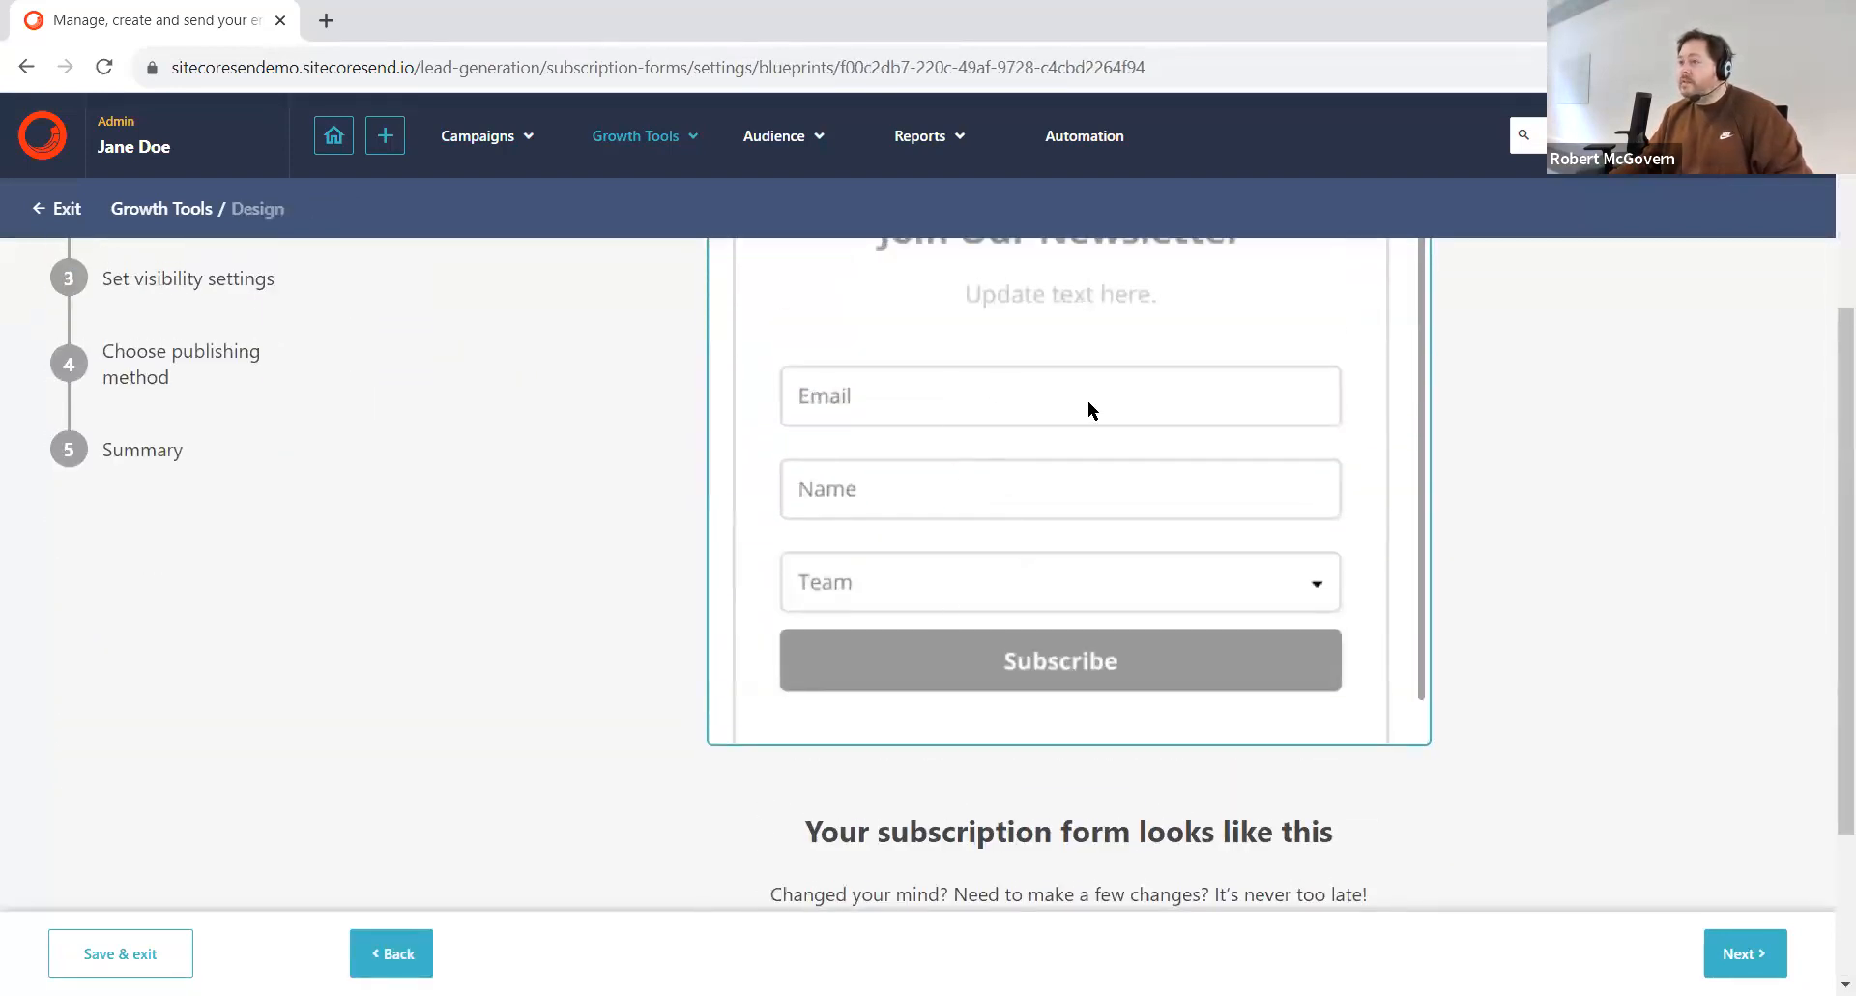
{"action": "scroll", "coordinate": [1123, 501], "scroll_direction": "up", "scroll_amount": 3}
{"action": "scroll", "coordinate": [1211, 805], "scroll_direction": "down", "scroll_amount": 2}
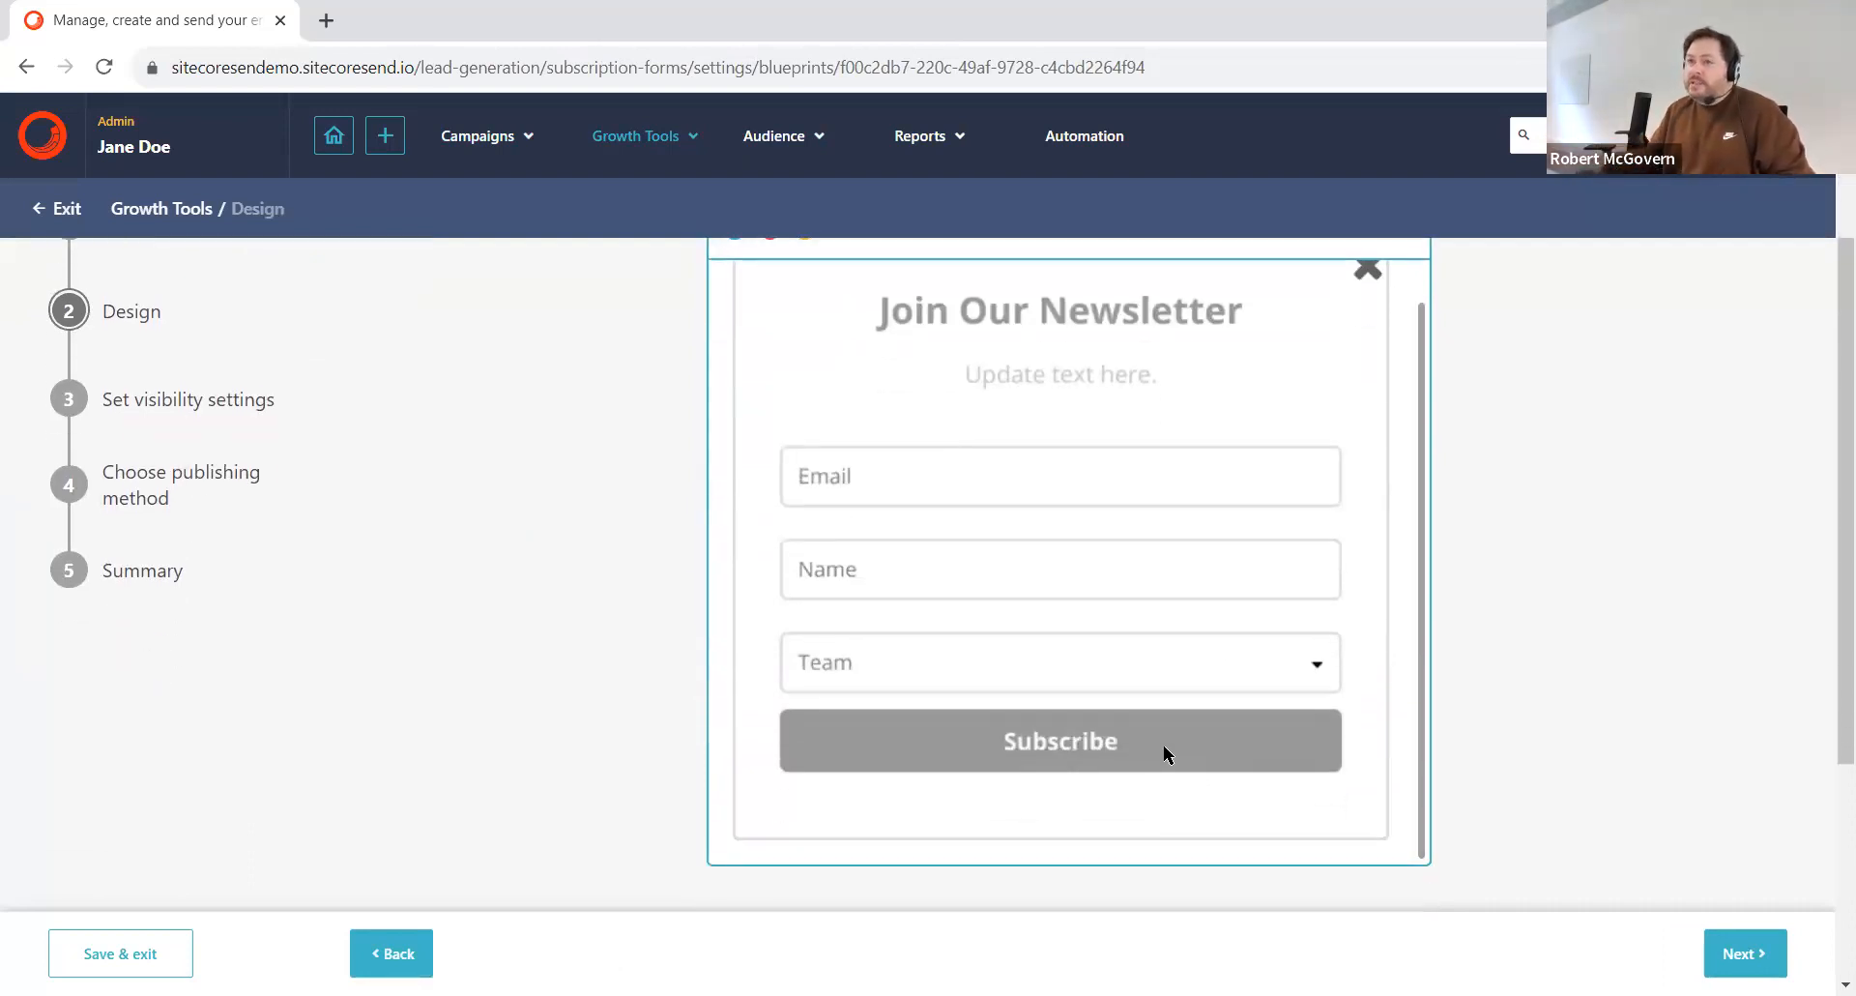
Step: Examine Demo Form's visibility settings, including the page-visit timing, conditional rules and other display triggers
{"action": "left_click", "coordinate": [254, 419]}
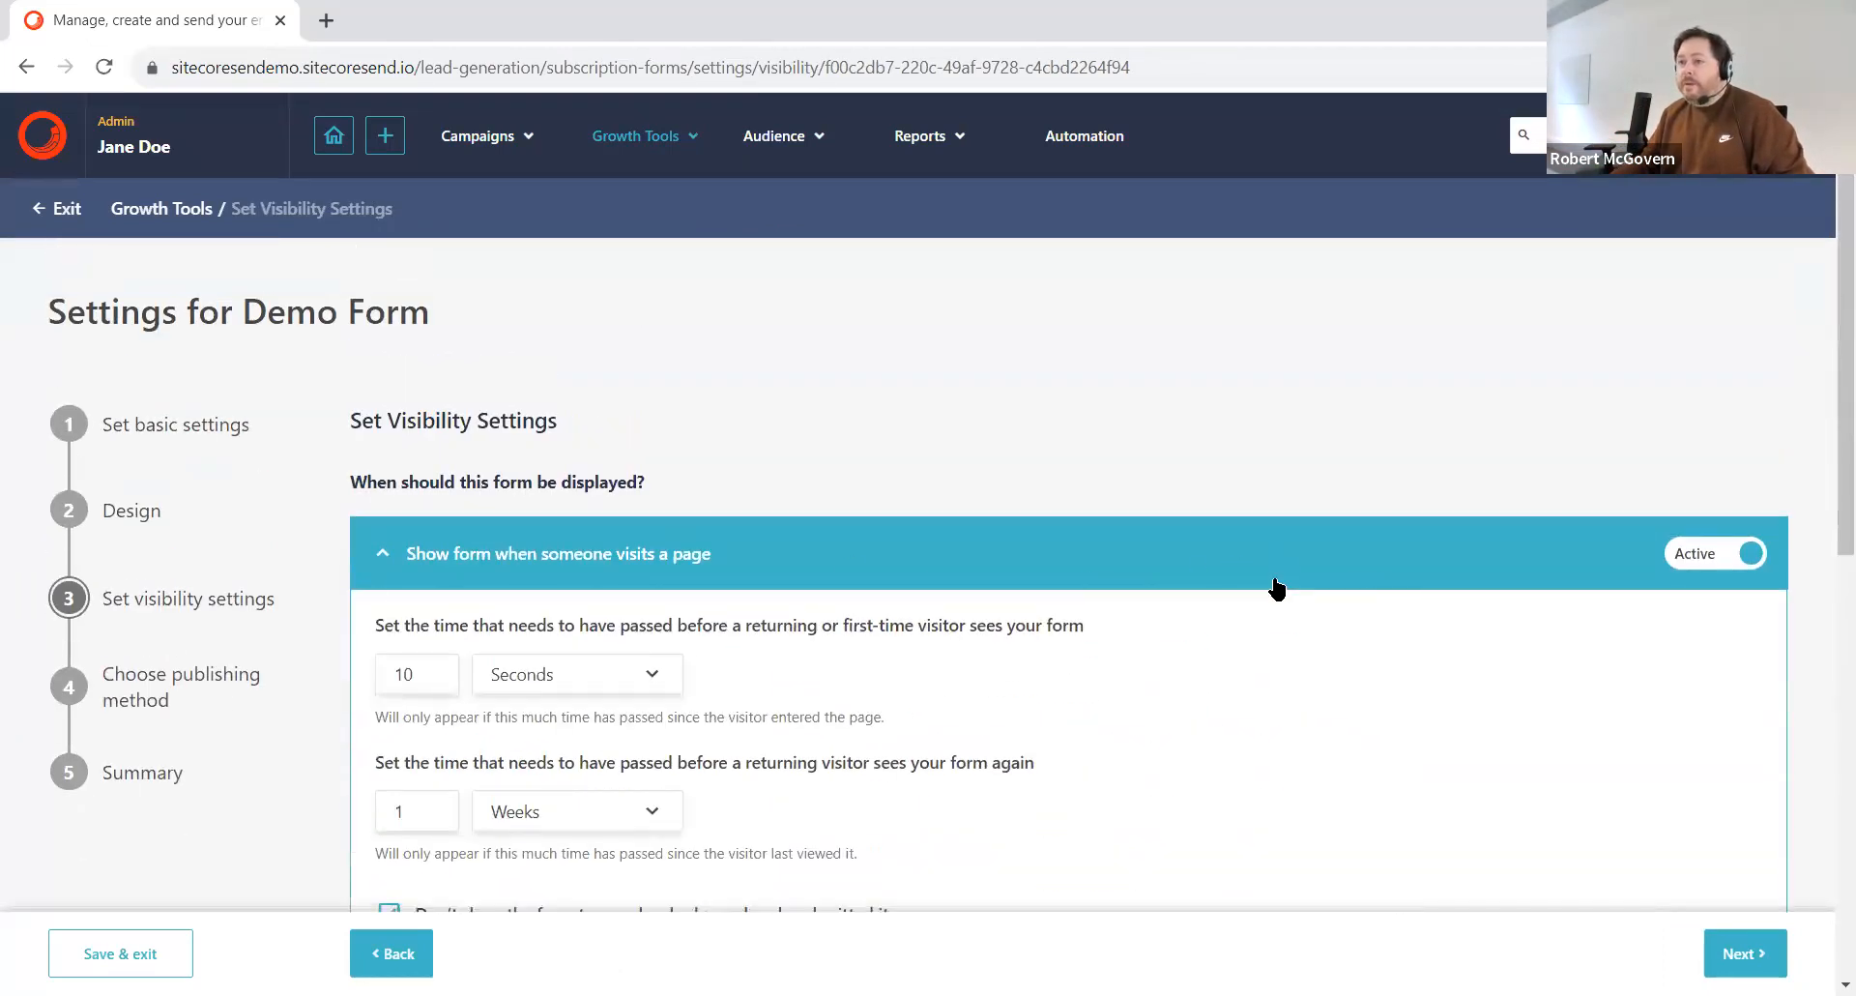
{"action": "scroll", "coordinate": [1273, 570], "scroll_direction": "down", "scroll_amount": 3}
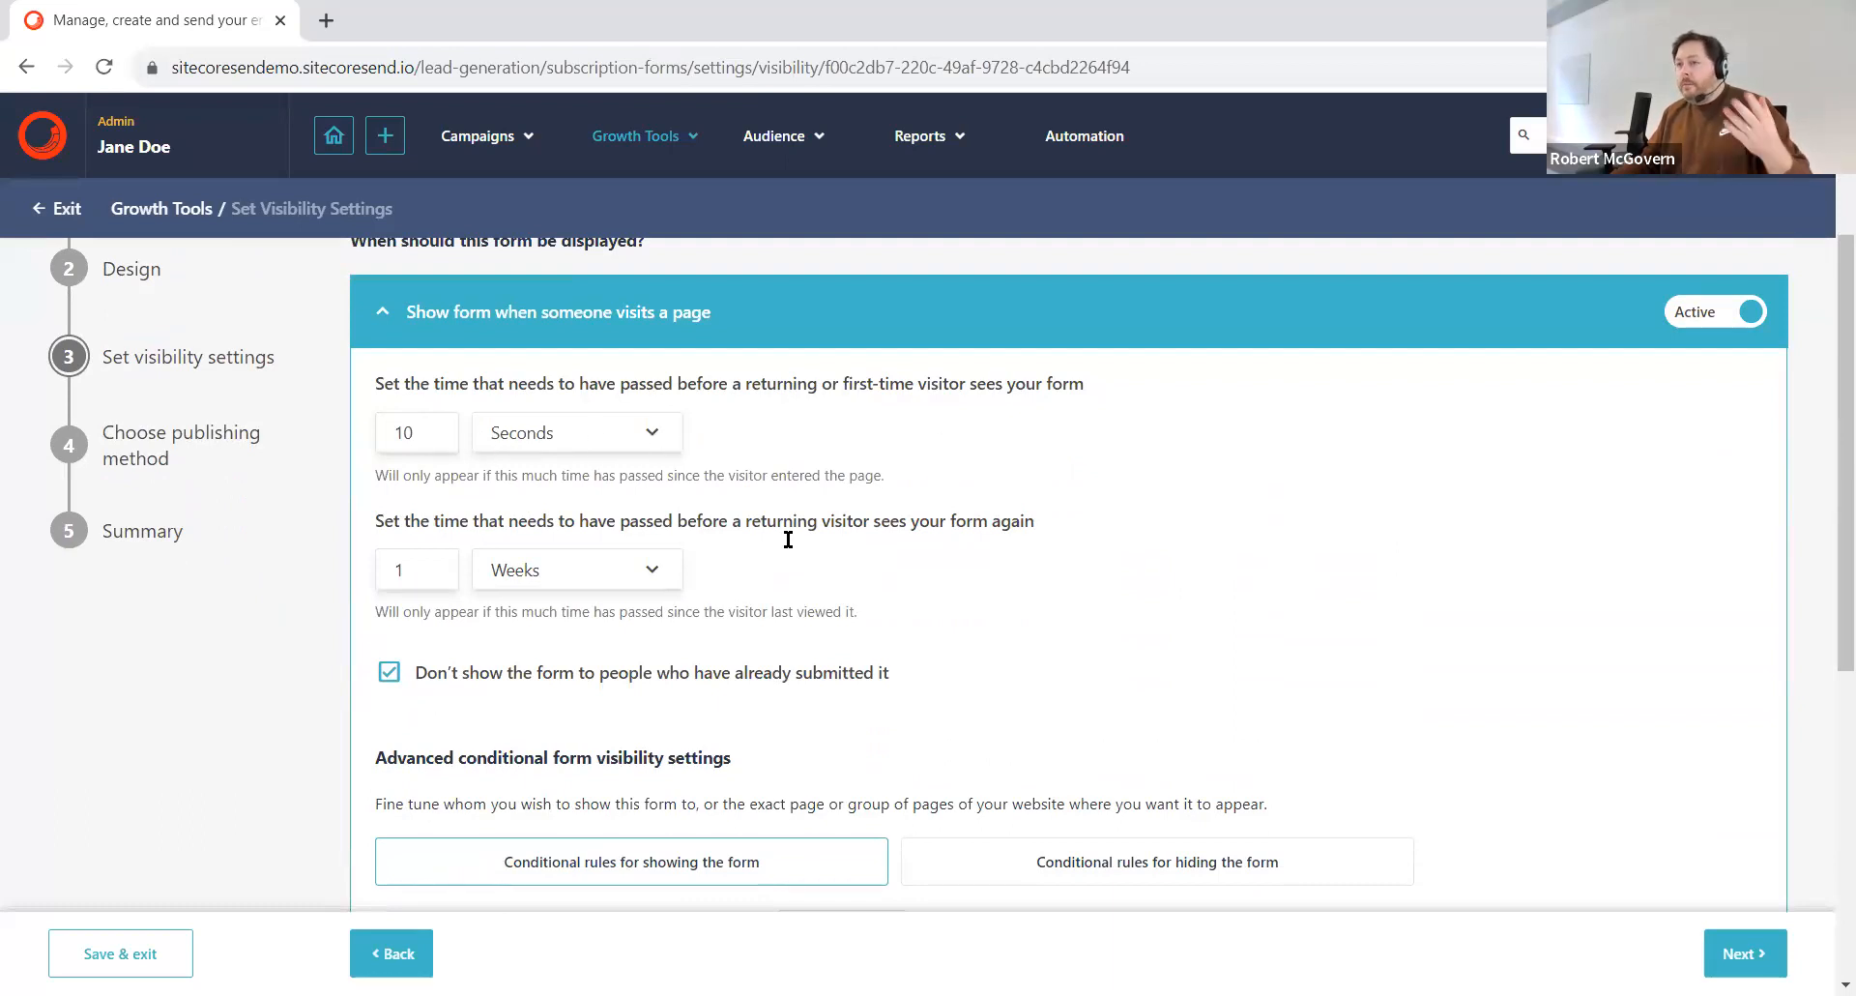
{"action": "scroll", "coordinate": [788, 539], "scroll_direction": "down", "scroll_amount": 3}
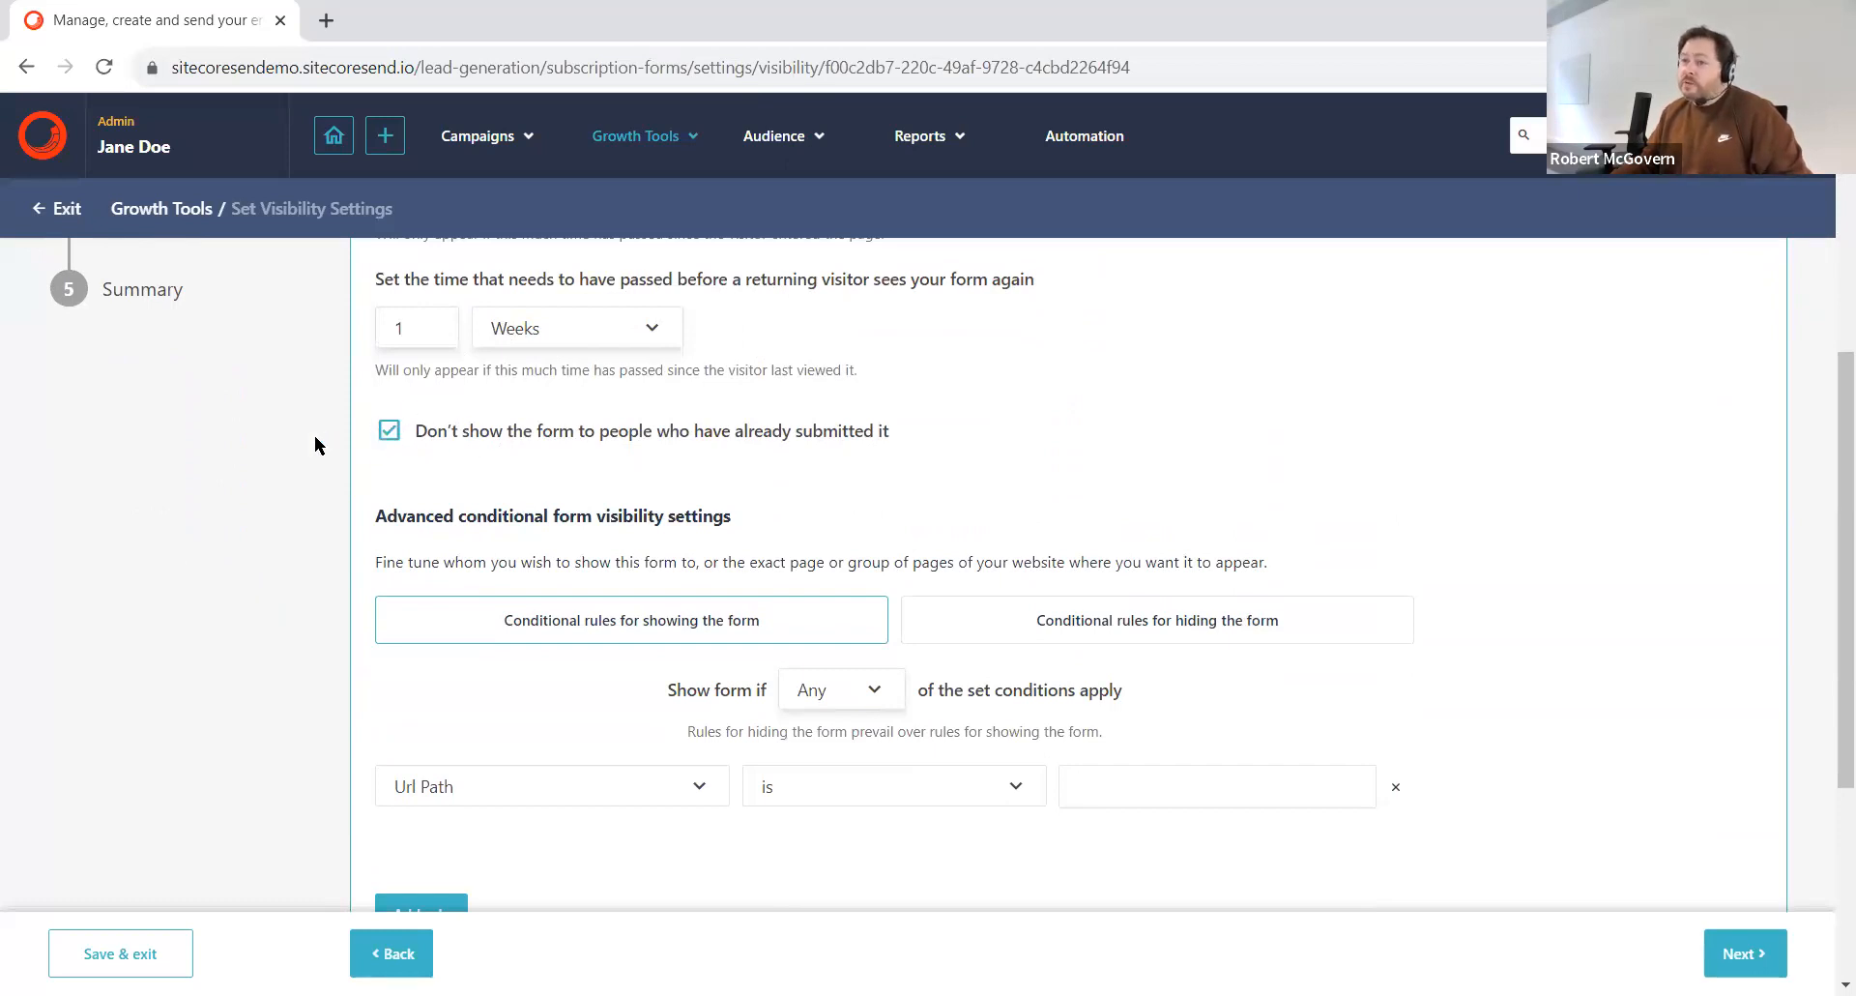
{"action": "scroll", "coordinate": [572, 526], "scroll_direction": "down", "scroll_amount": 1}
{"action": "scroll", "coordinate": [548, 527], "scroll_direction": "down", "scroll_amount": 2}
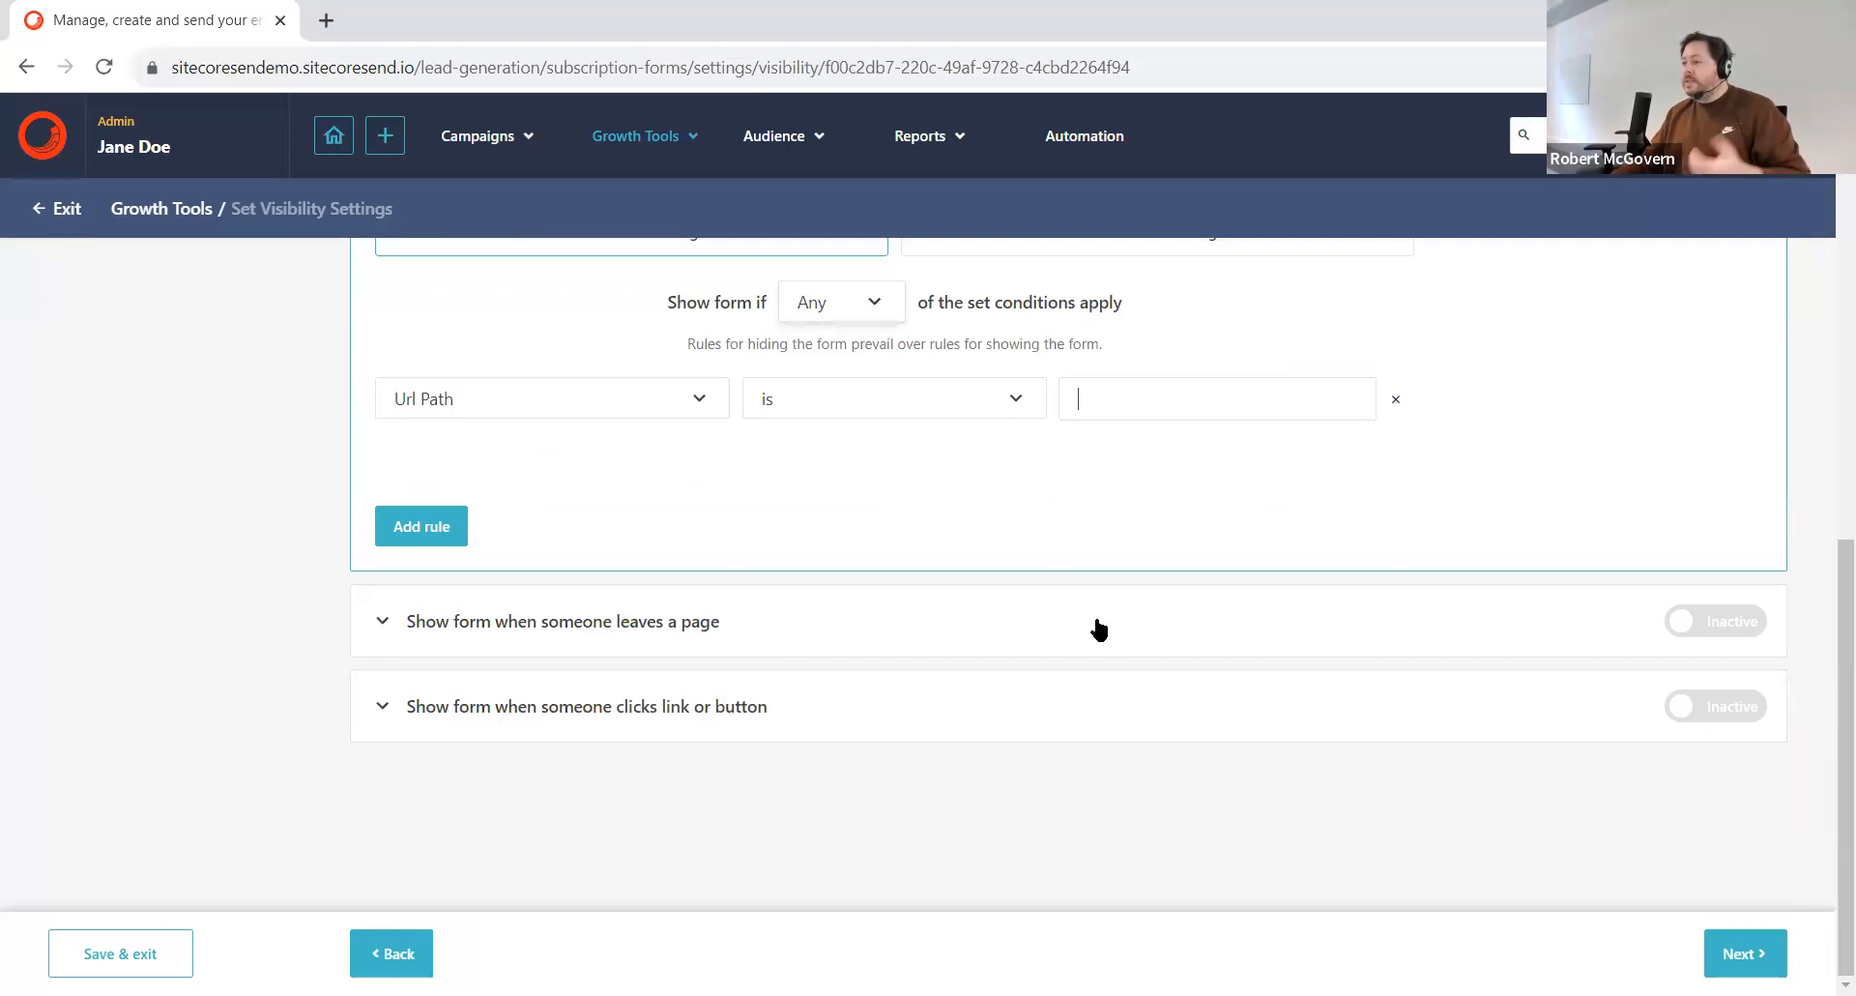
{"action": "scroll", "coordinate": [1015, 539], "scroll_direction": "up", "scroll_amount": 6}
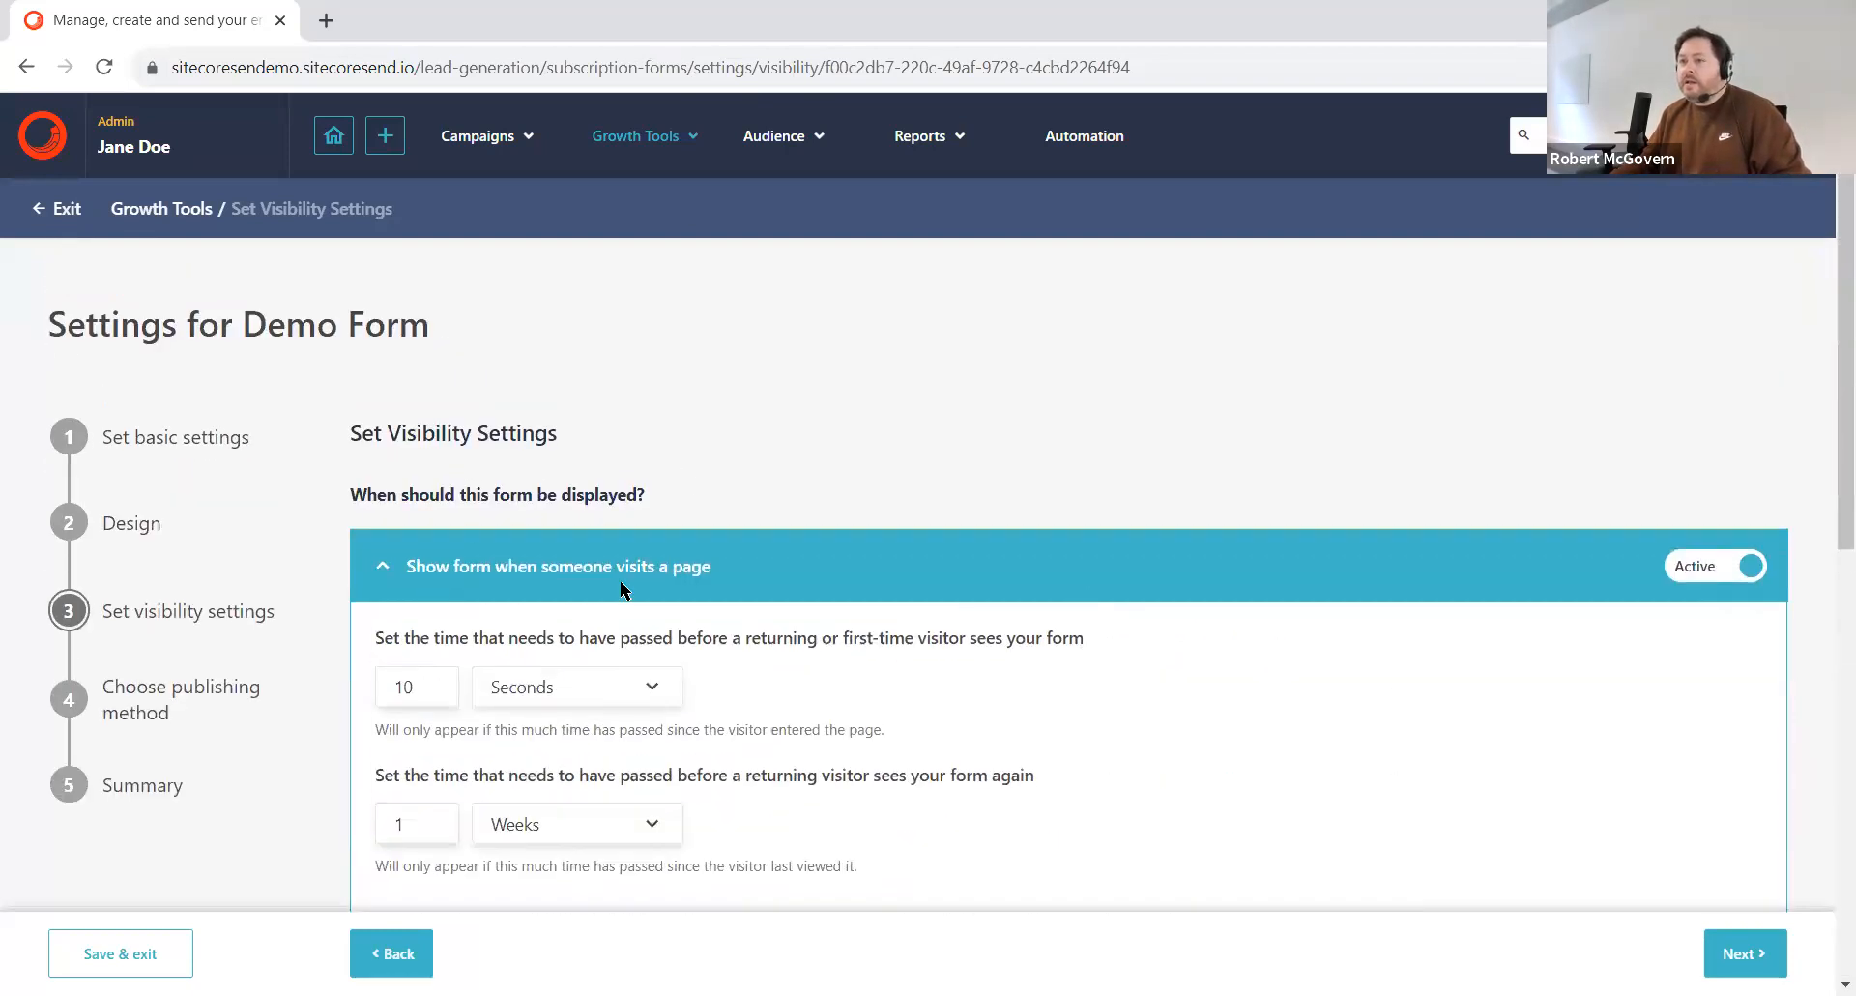
{"action": "scroll", "coordinate": [502, 720], "scroll_direction": "down", "scroll_amount": 3}
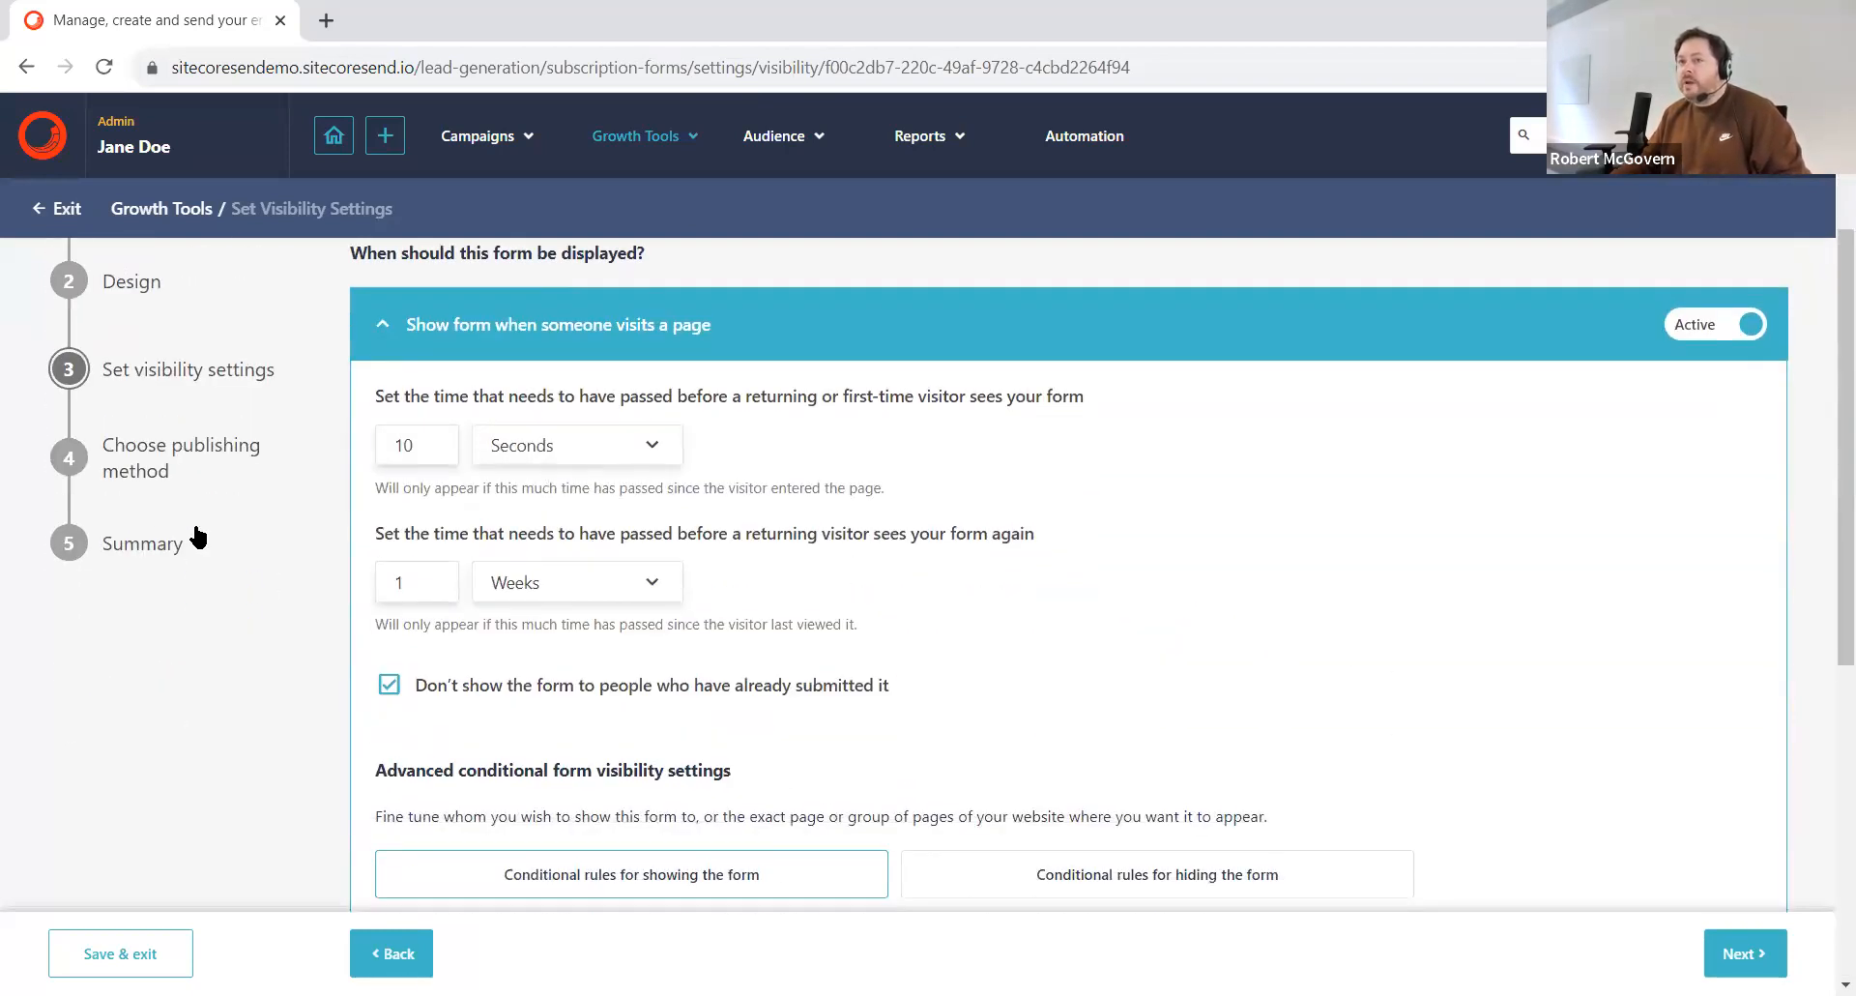
Step: Examine Demo Form's publishing methods, including the connected websites, form link and embed options
{"action": "left_click", "coordinate": [155, 466]}
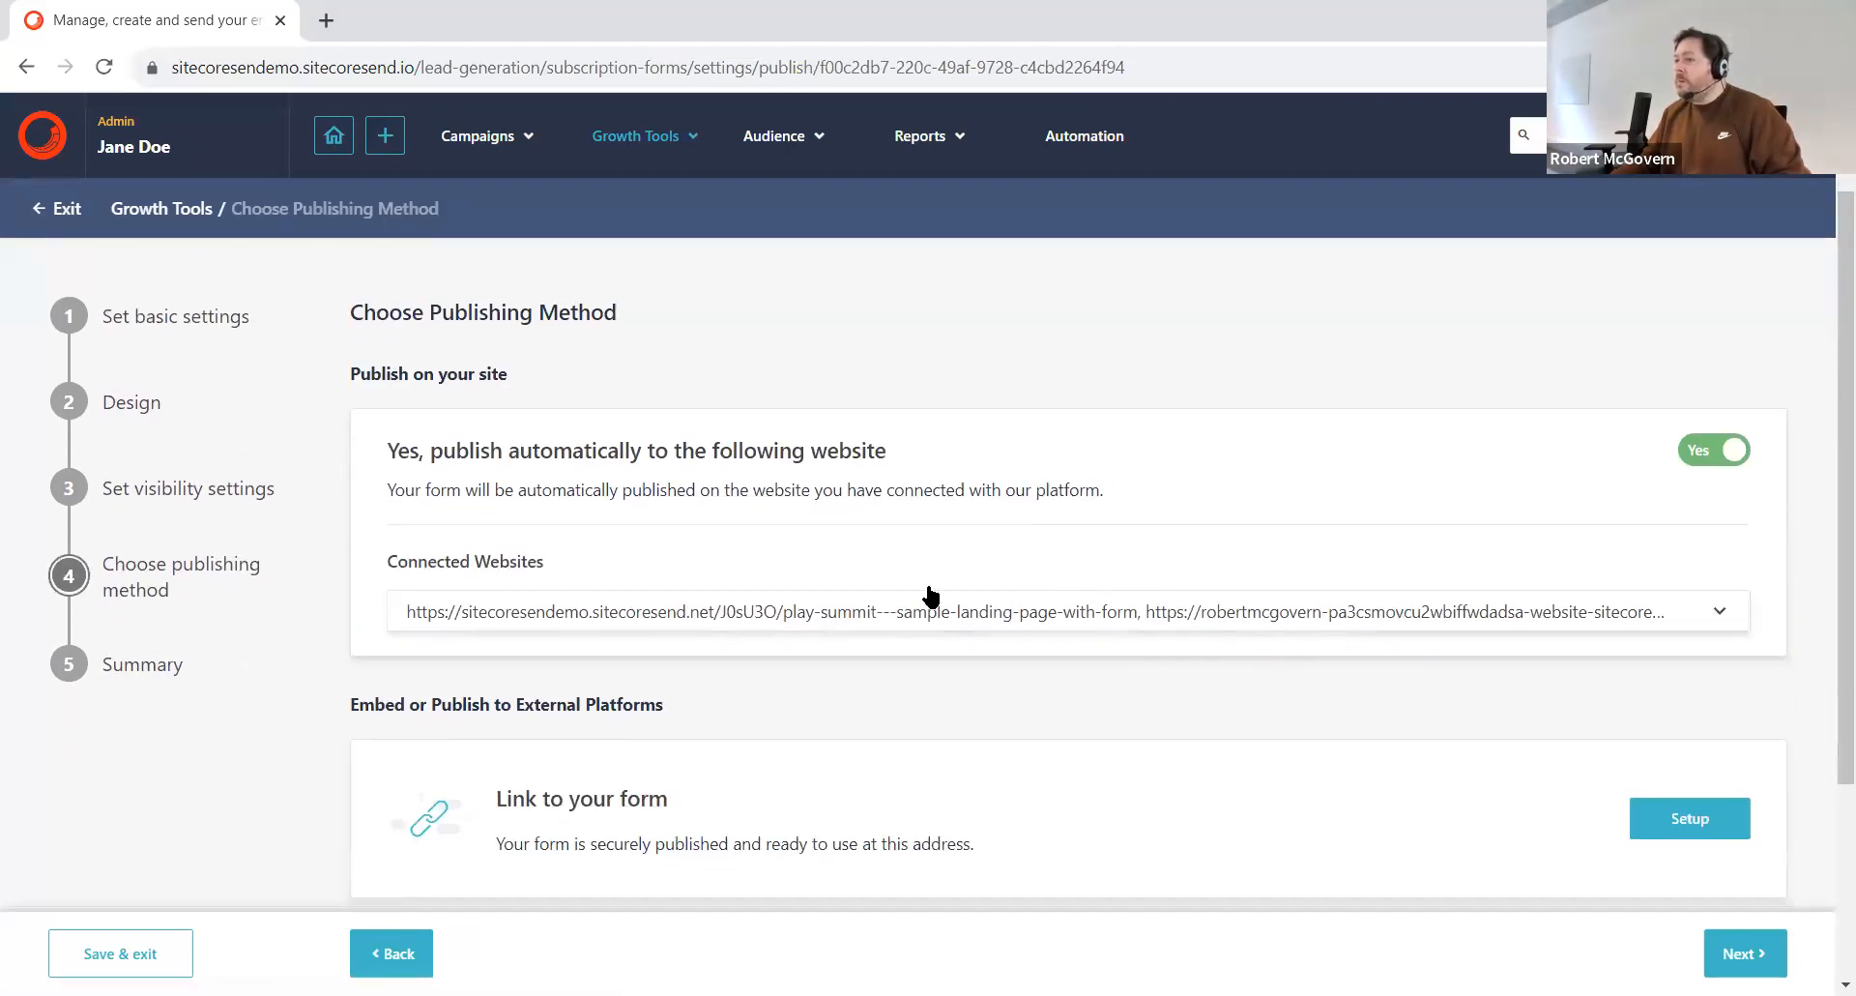
{"action": "scroll", "coordinate": [1216, 532], "scroll_direction": "down", "scroll_amount": 3}
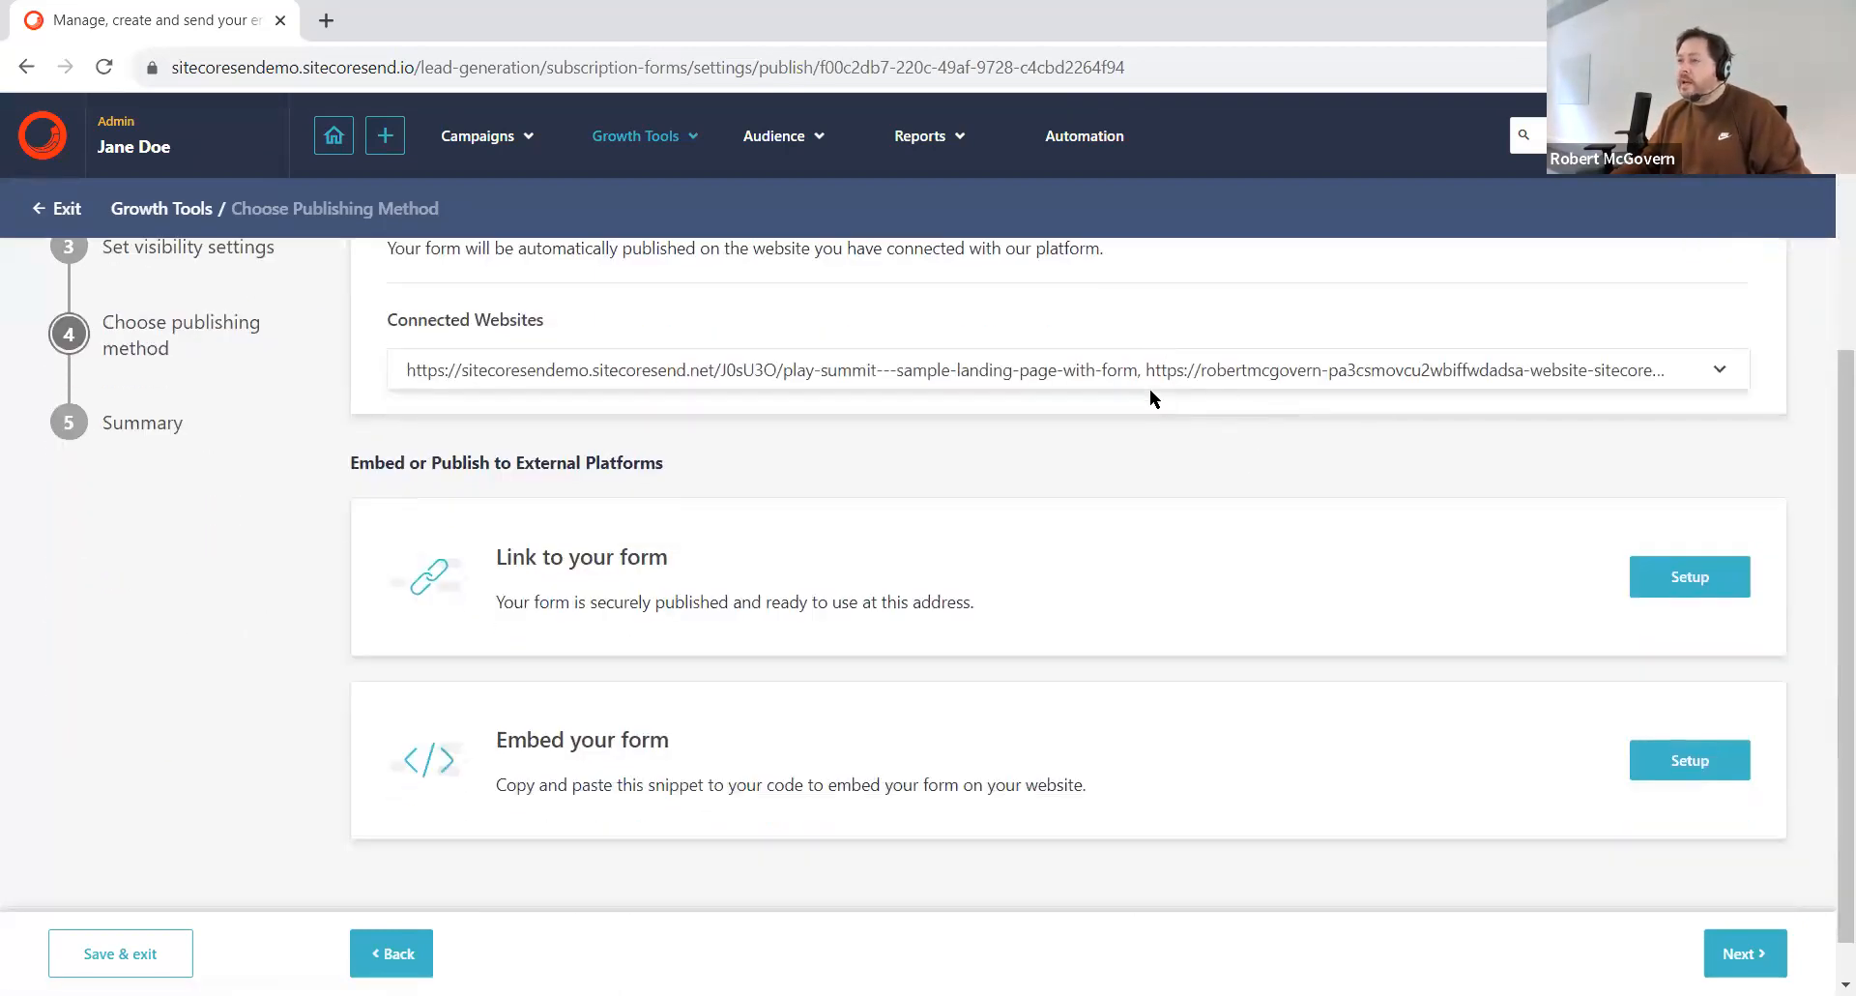
{"action": "scroll", "coordinate": [1257, 455], "scroll_direction": "down", "scroll_amount": 1}
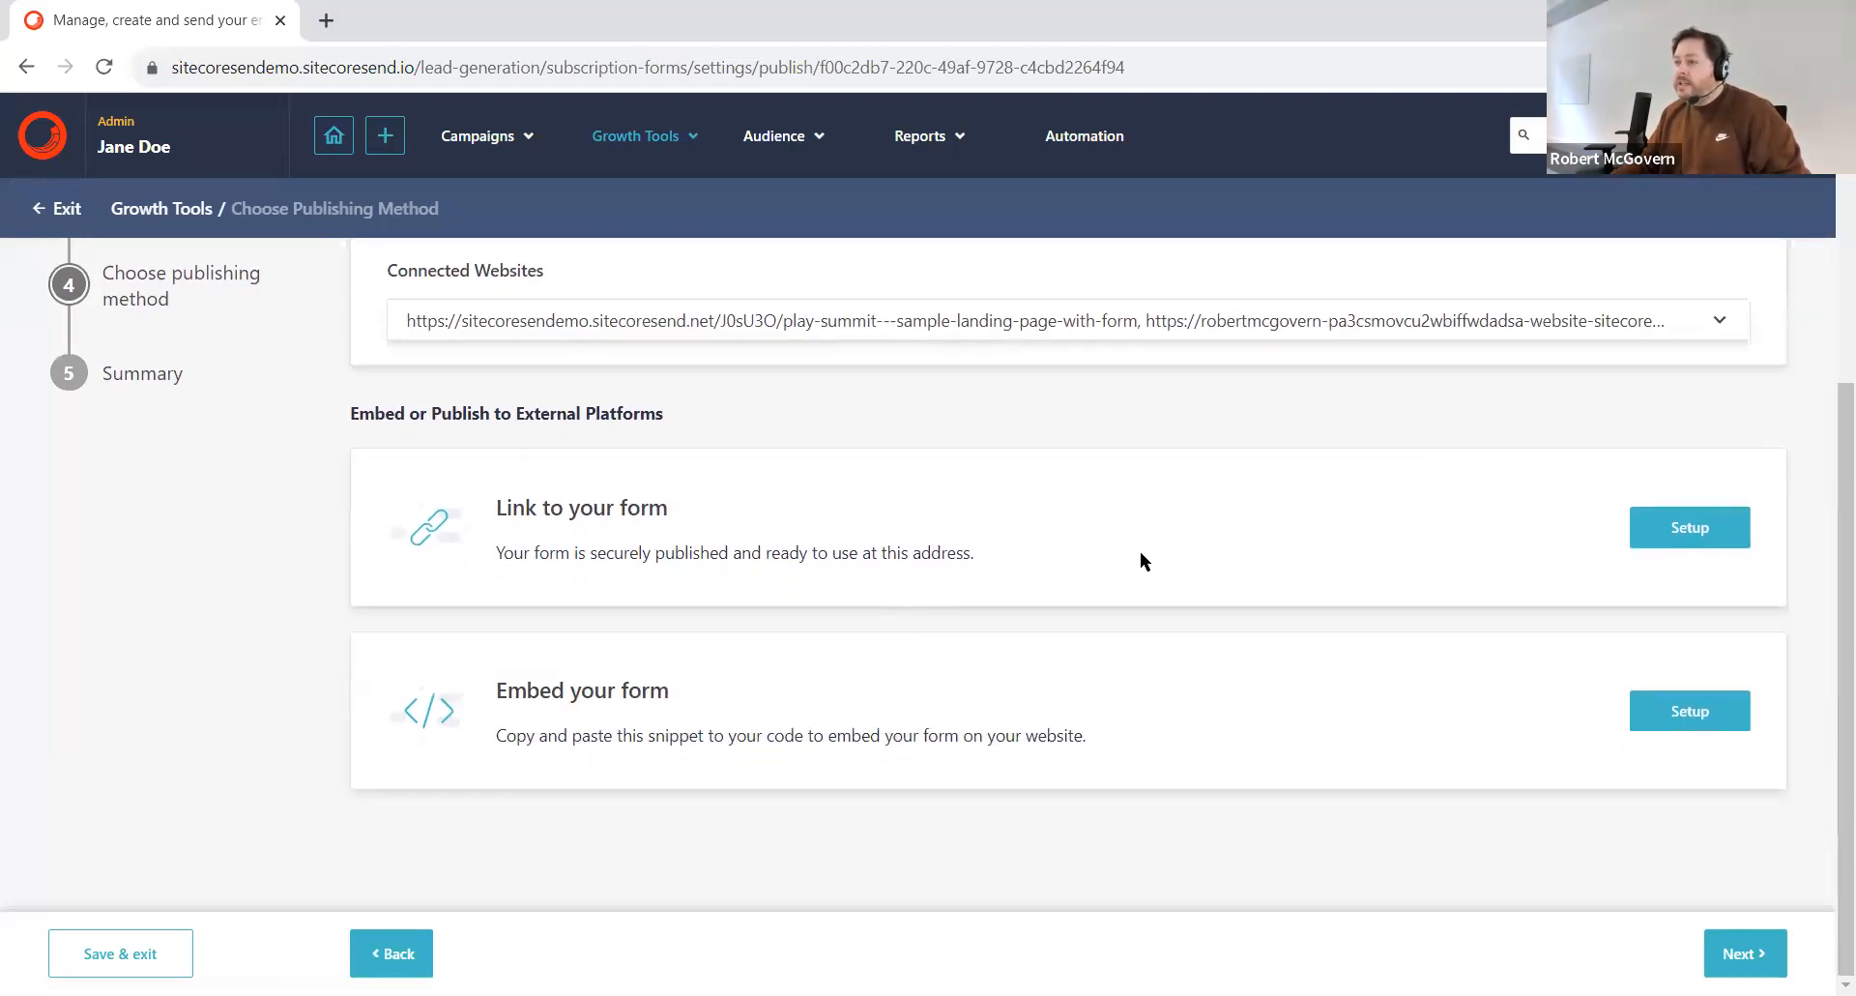
{"action": "scroll", "coordinate": [1424, 639], "scroll_direction": "up", "scroll_amount": 4}
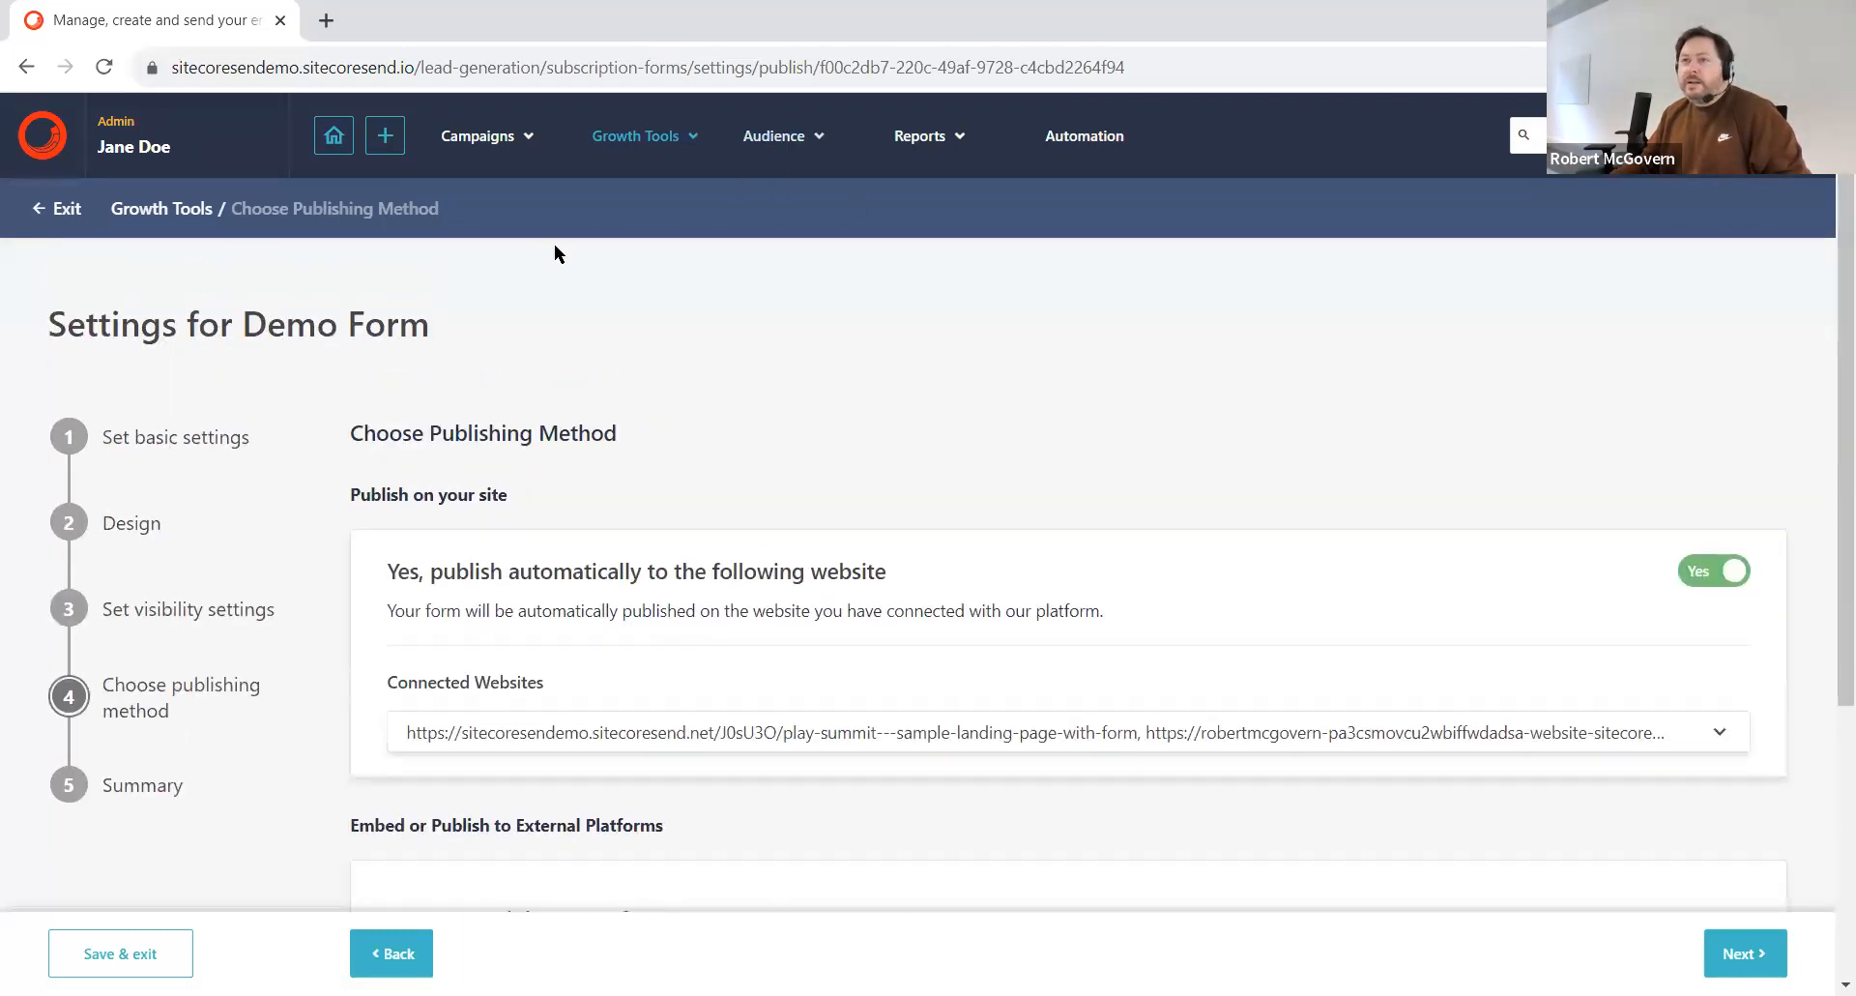
Step: Start a new automation from a recipe and open the Abandoned cart workflow
{"action": "mouse_move", "coordinate": [807, 145]}
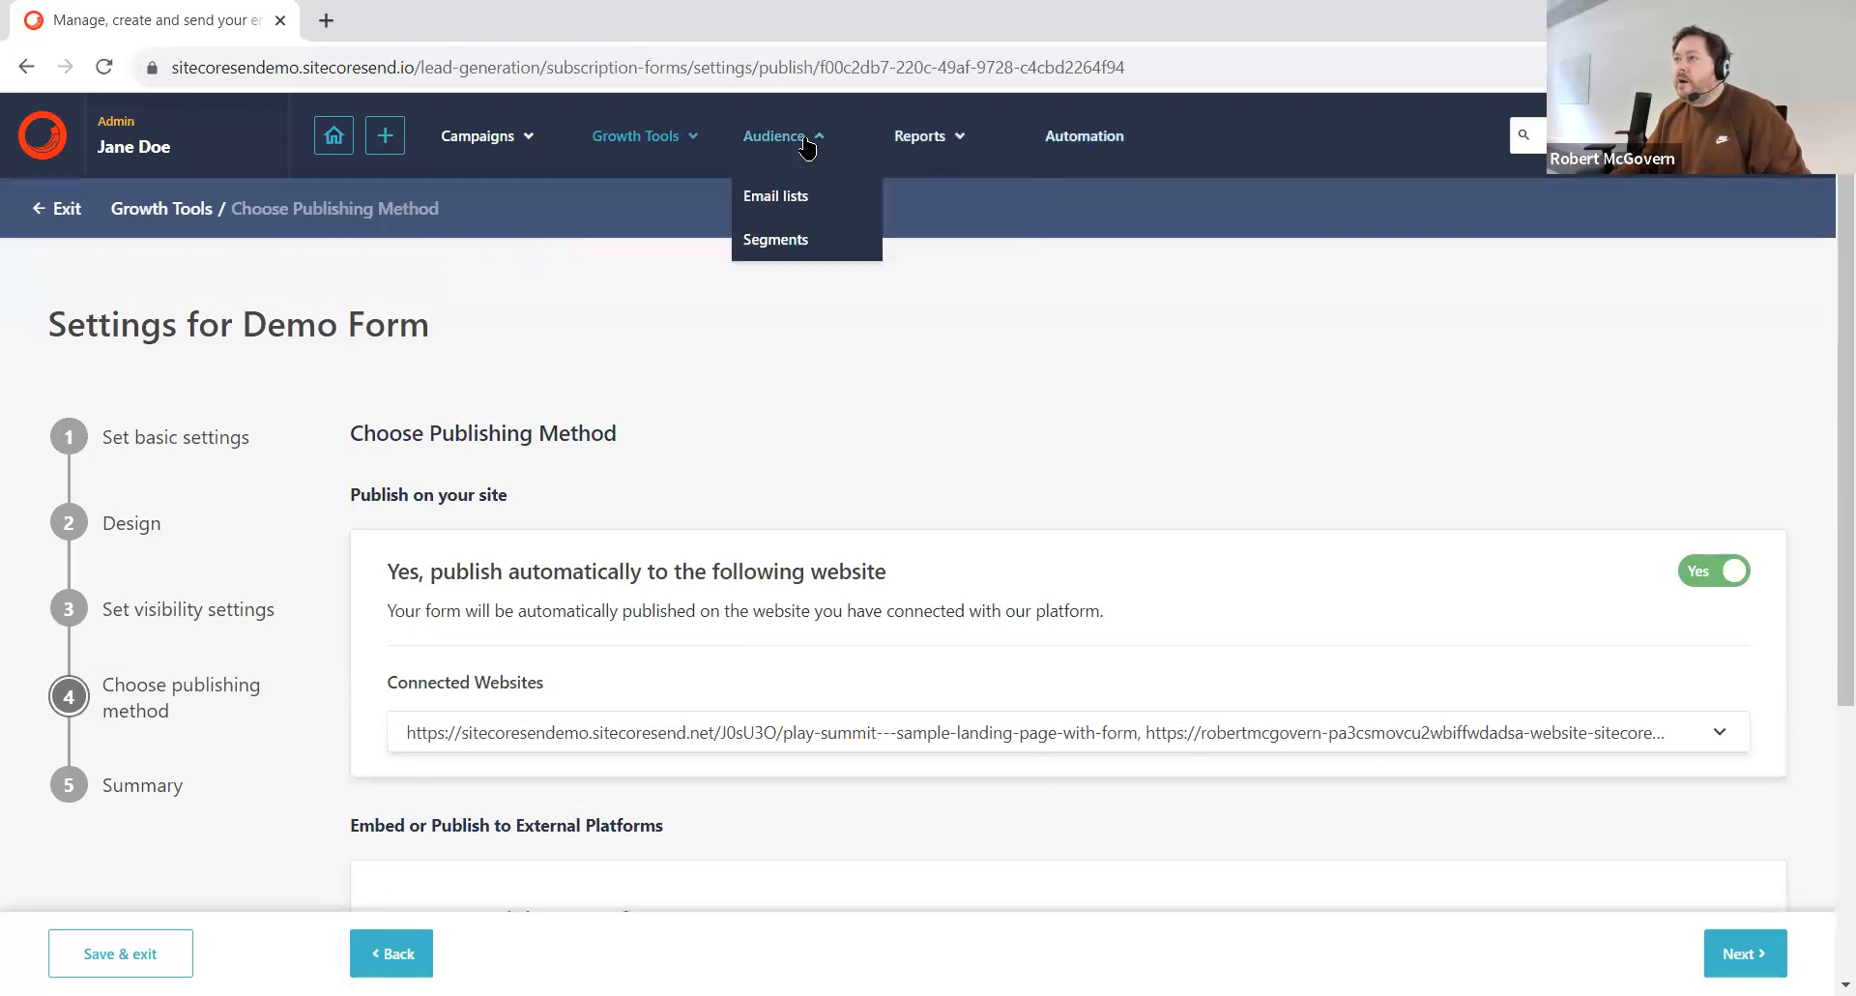
{"action": "left_click", "coordinate": [1098, 154]}
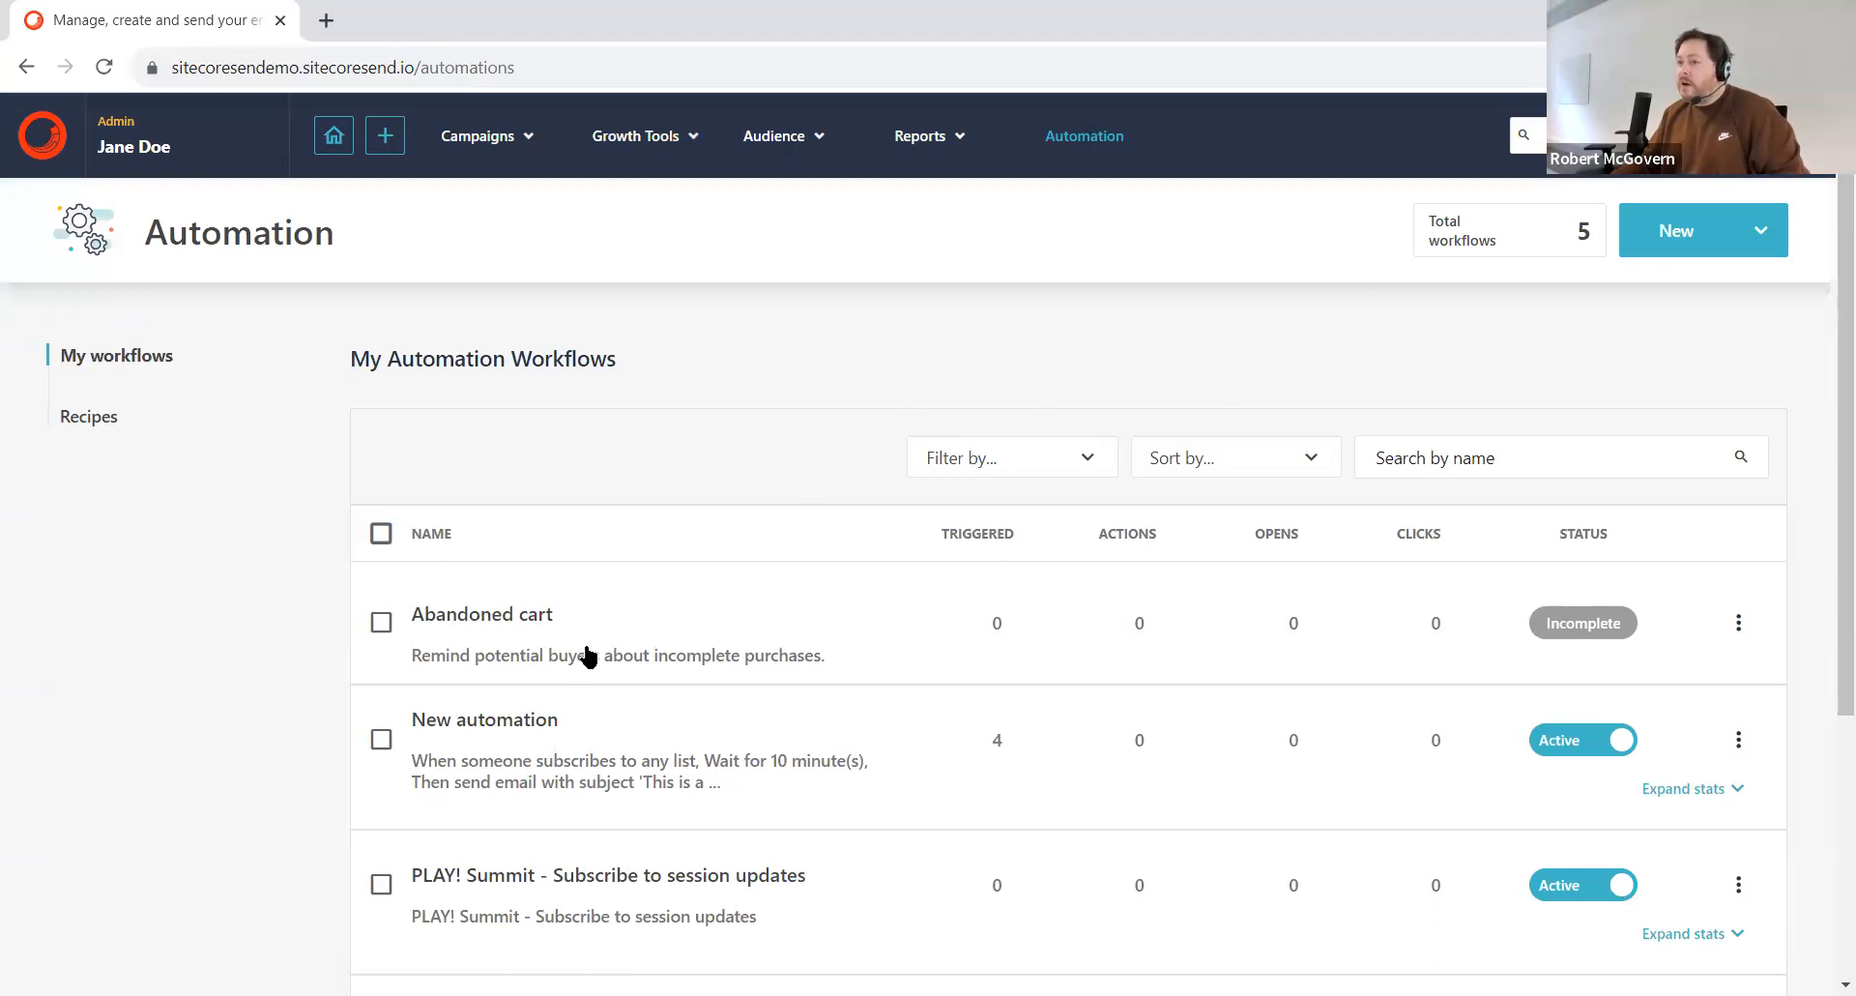
{"action": "left_click", "coordinate": [1791, 265]}
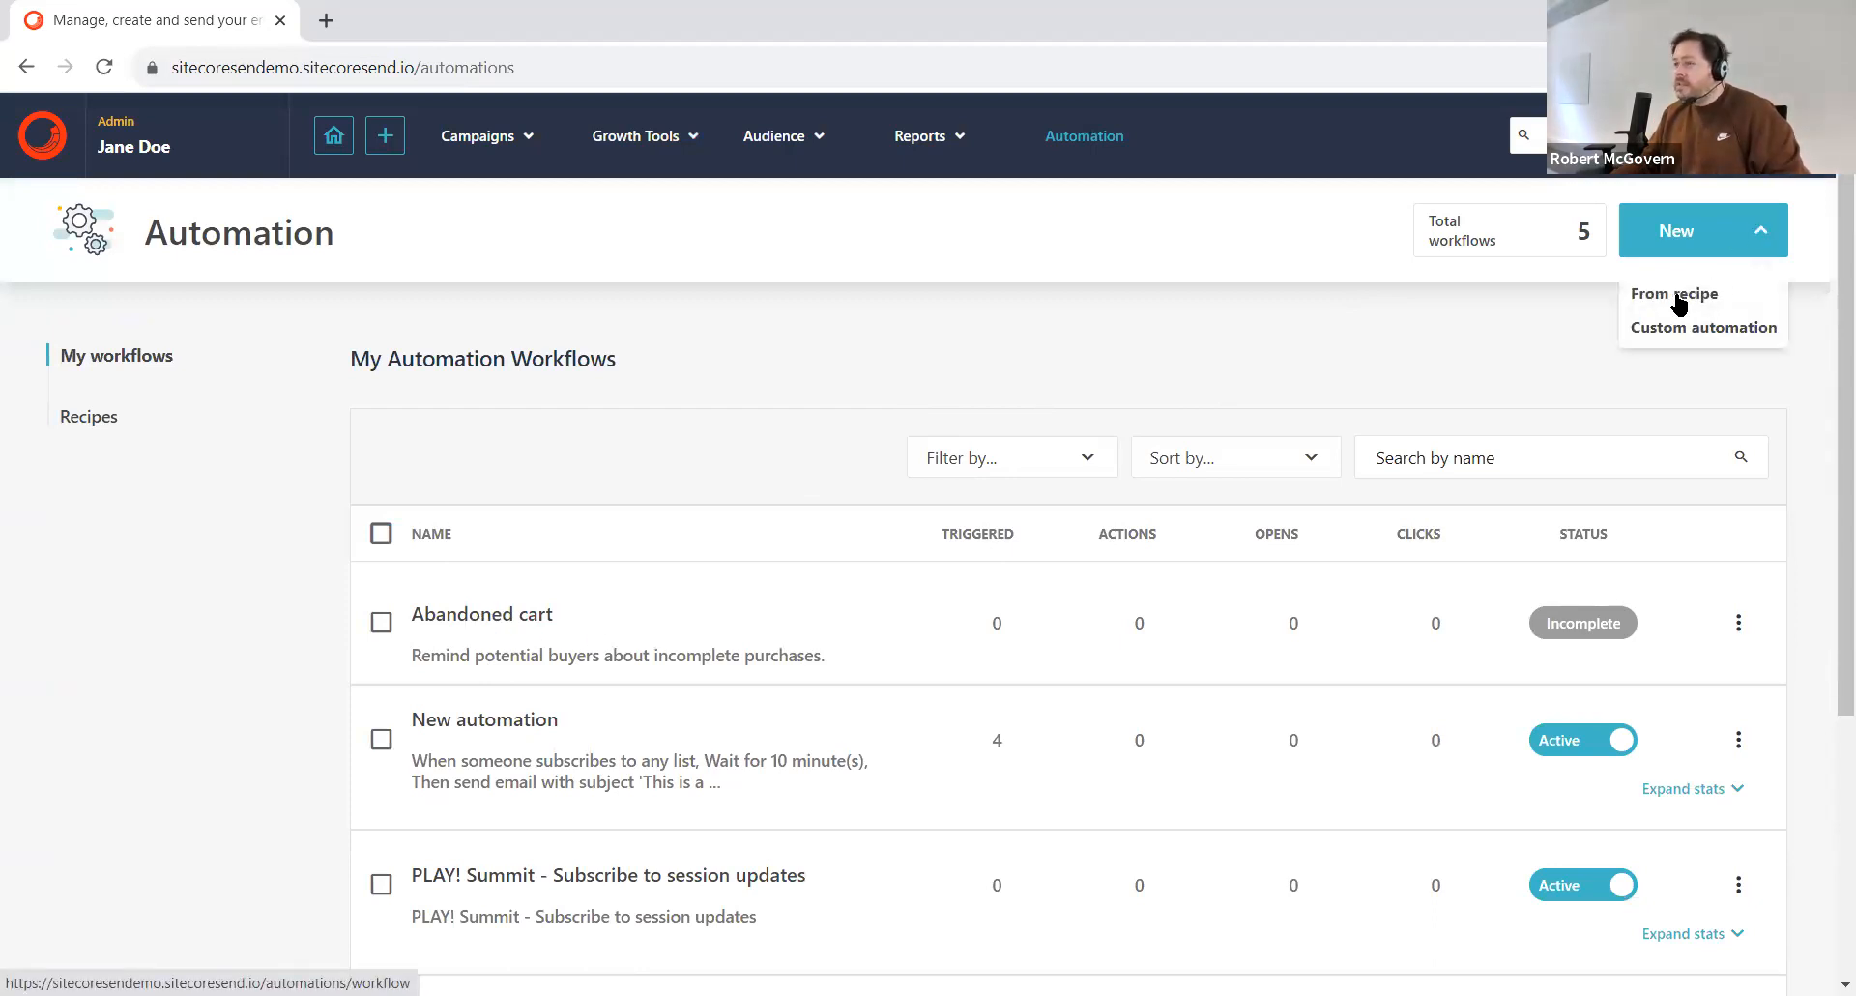
{"action": "left_click", "coordinate": [1680, 298]}
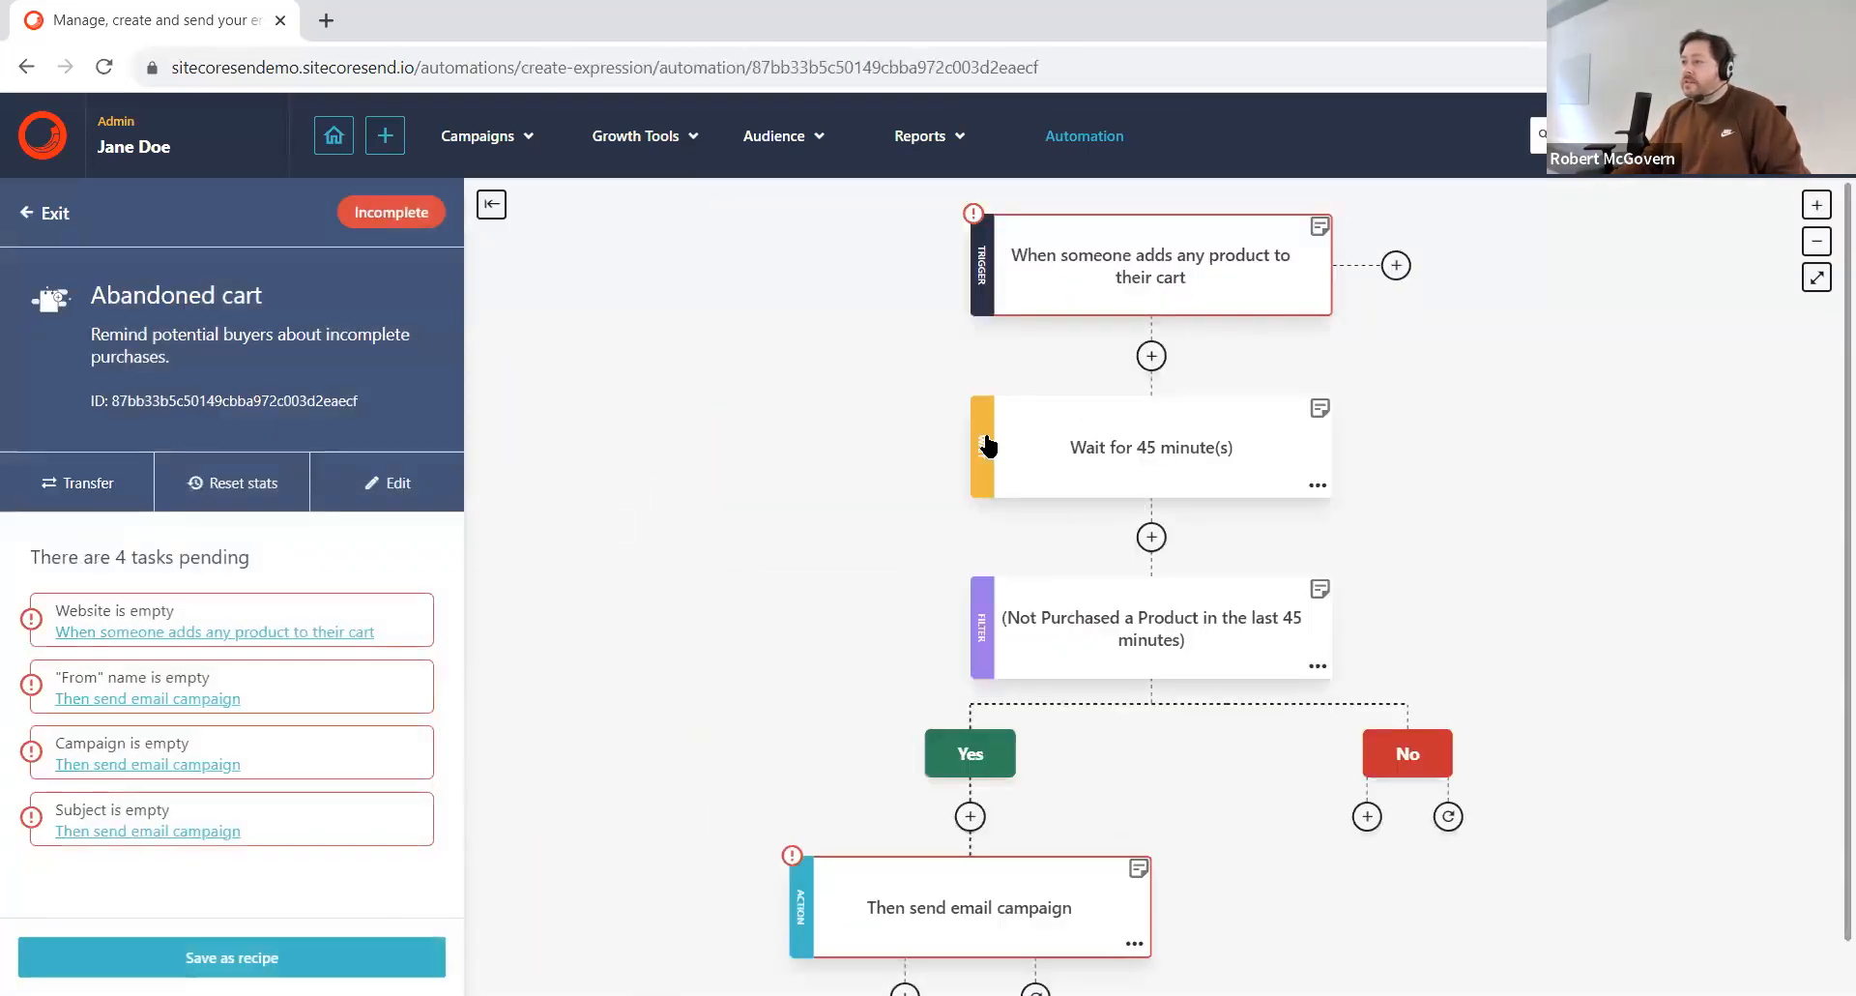
Step: Examine the Abandoned cart workflow from its cart trigger through the wait and filter to the email action
{"action": "scroll", "coordinate": [817, 841], "scroll_direction": "down", "scroll_amount": 2}
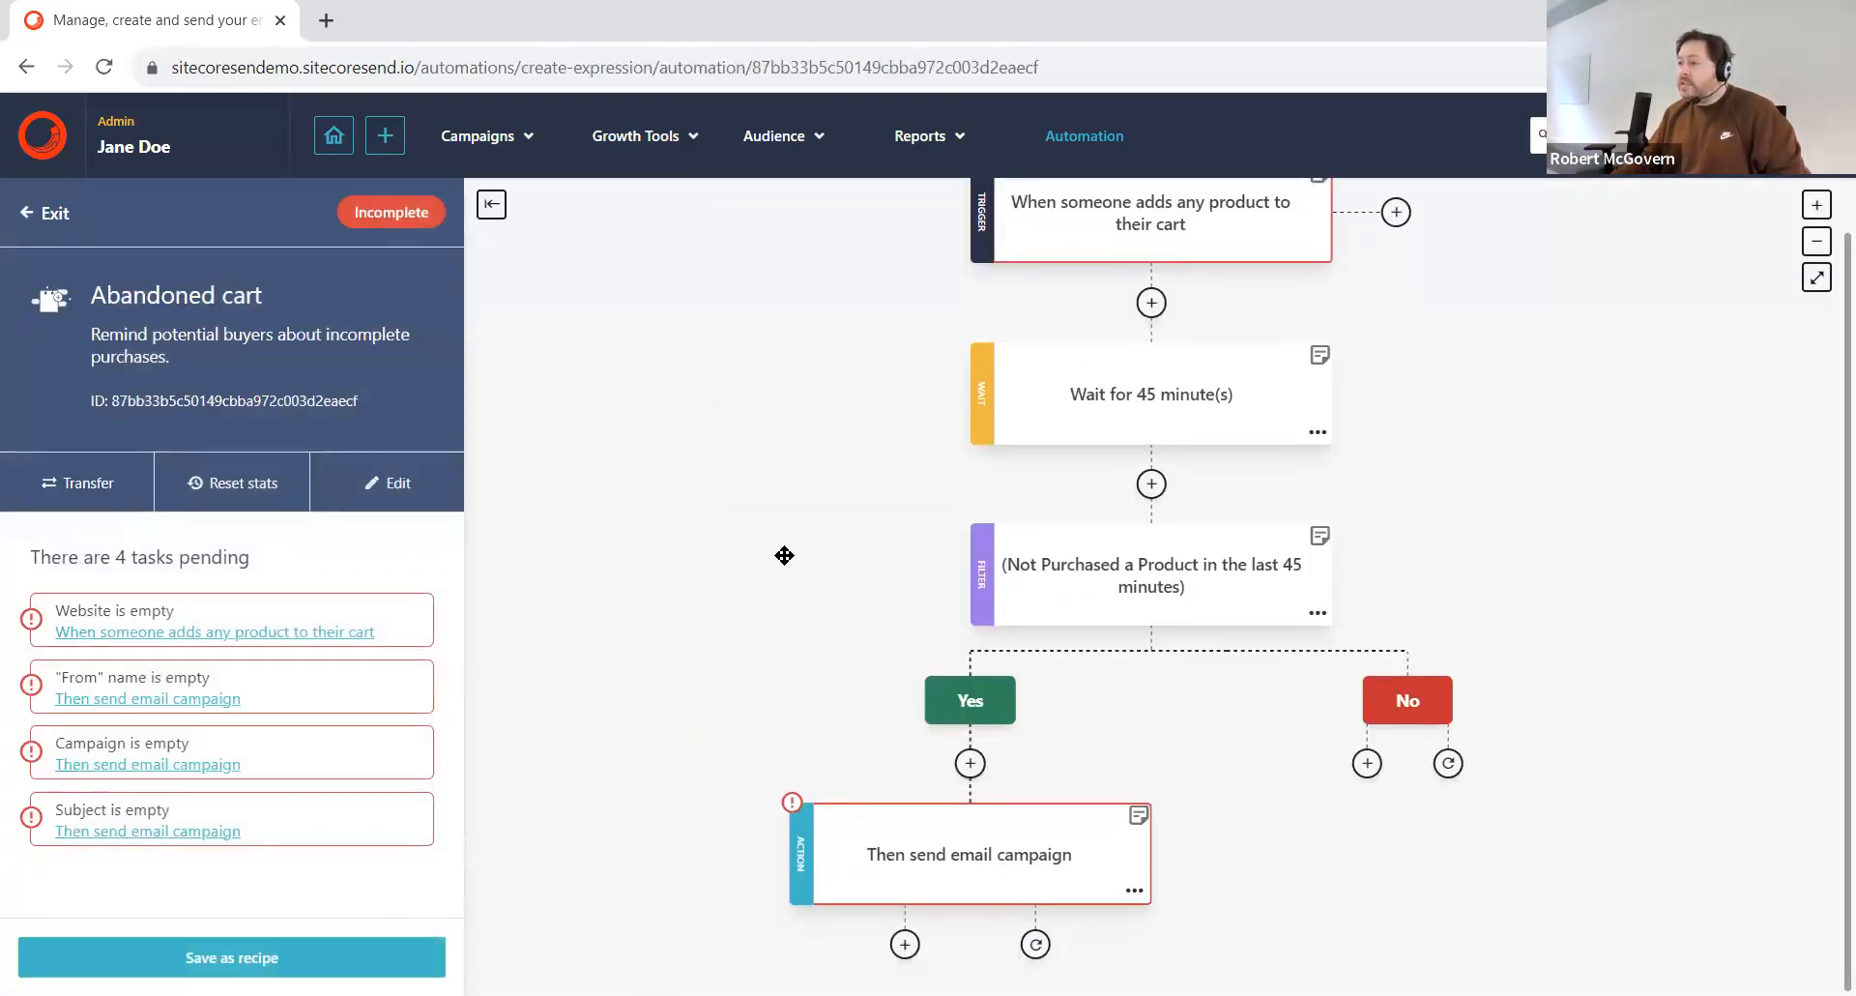
{"action": "scroll", "coordinate": [832, 536], "scroll_direction": "up", "scroll_amount": 2}
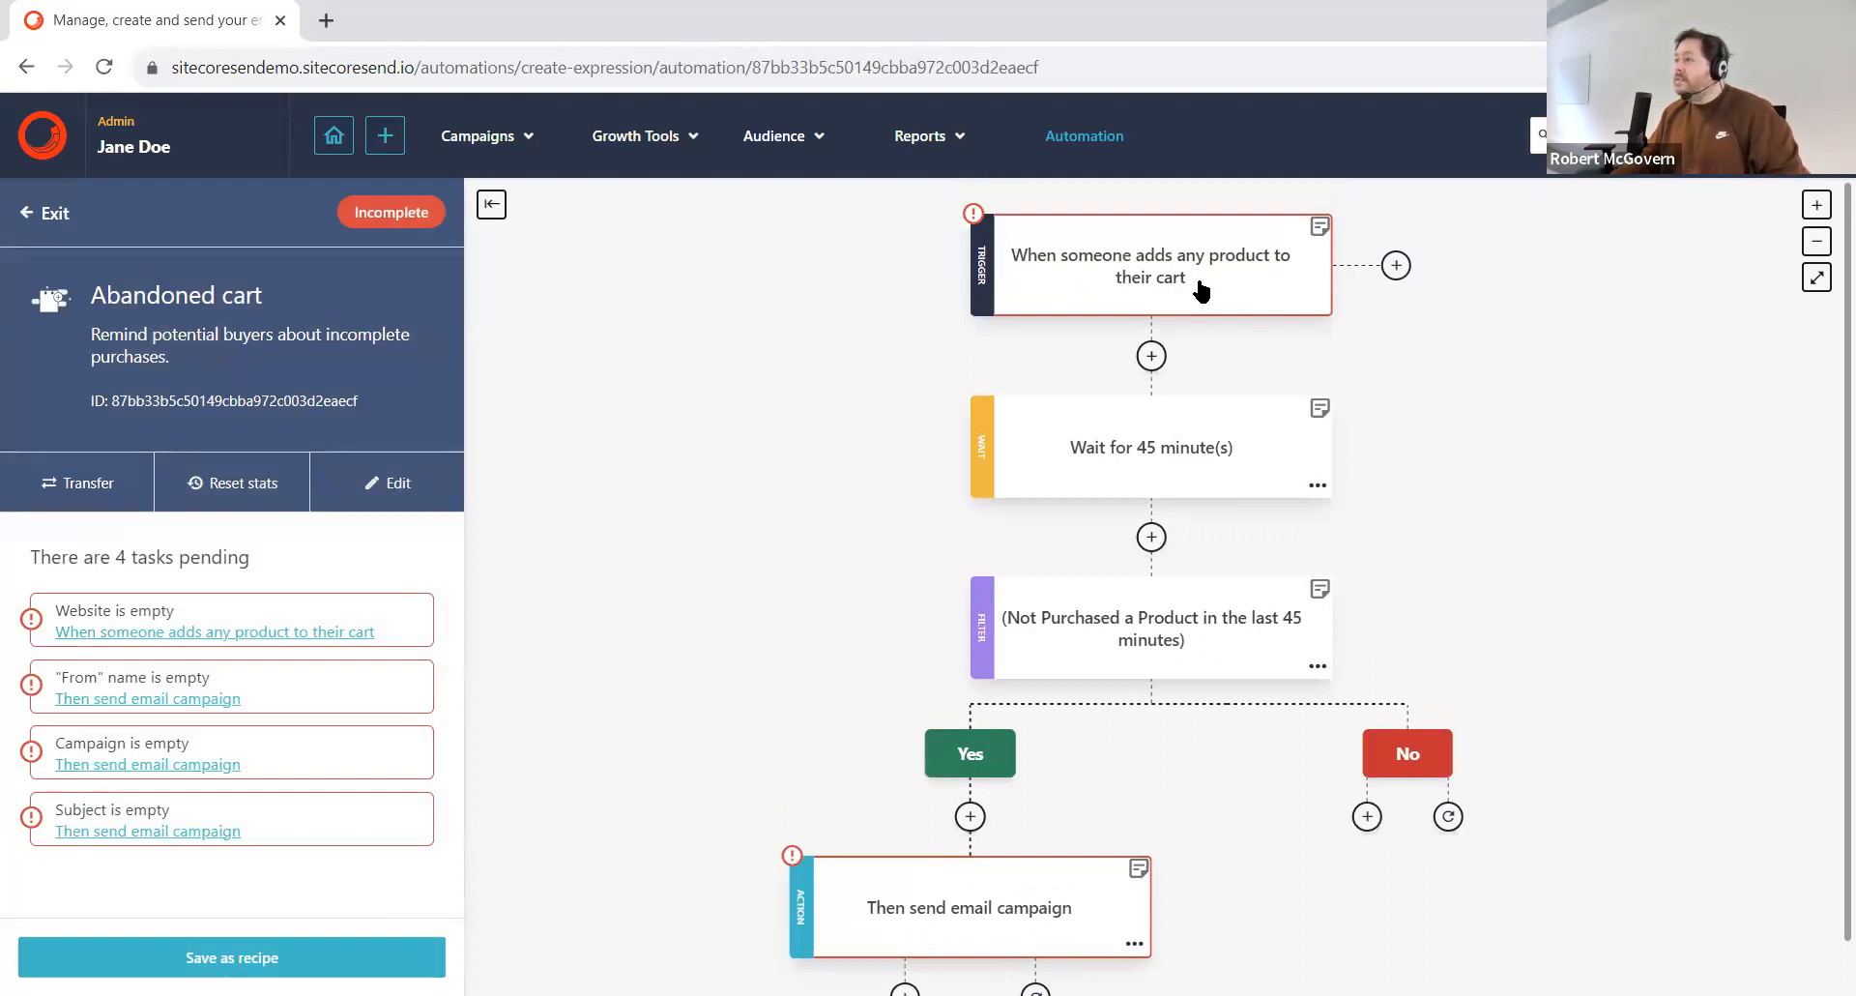
{"action": "scroll", "coordinate": [1557, 646], "scroll_direction": "down", "scroll_amount": 2}
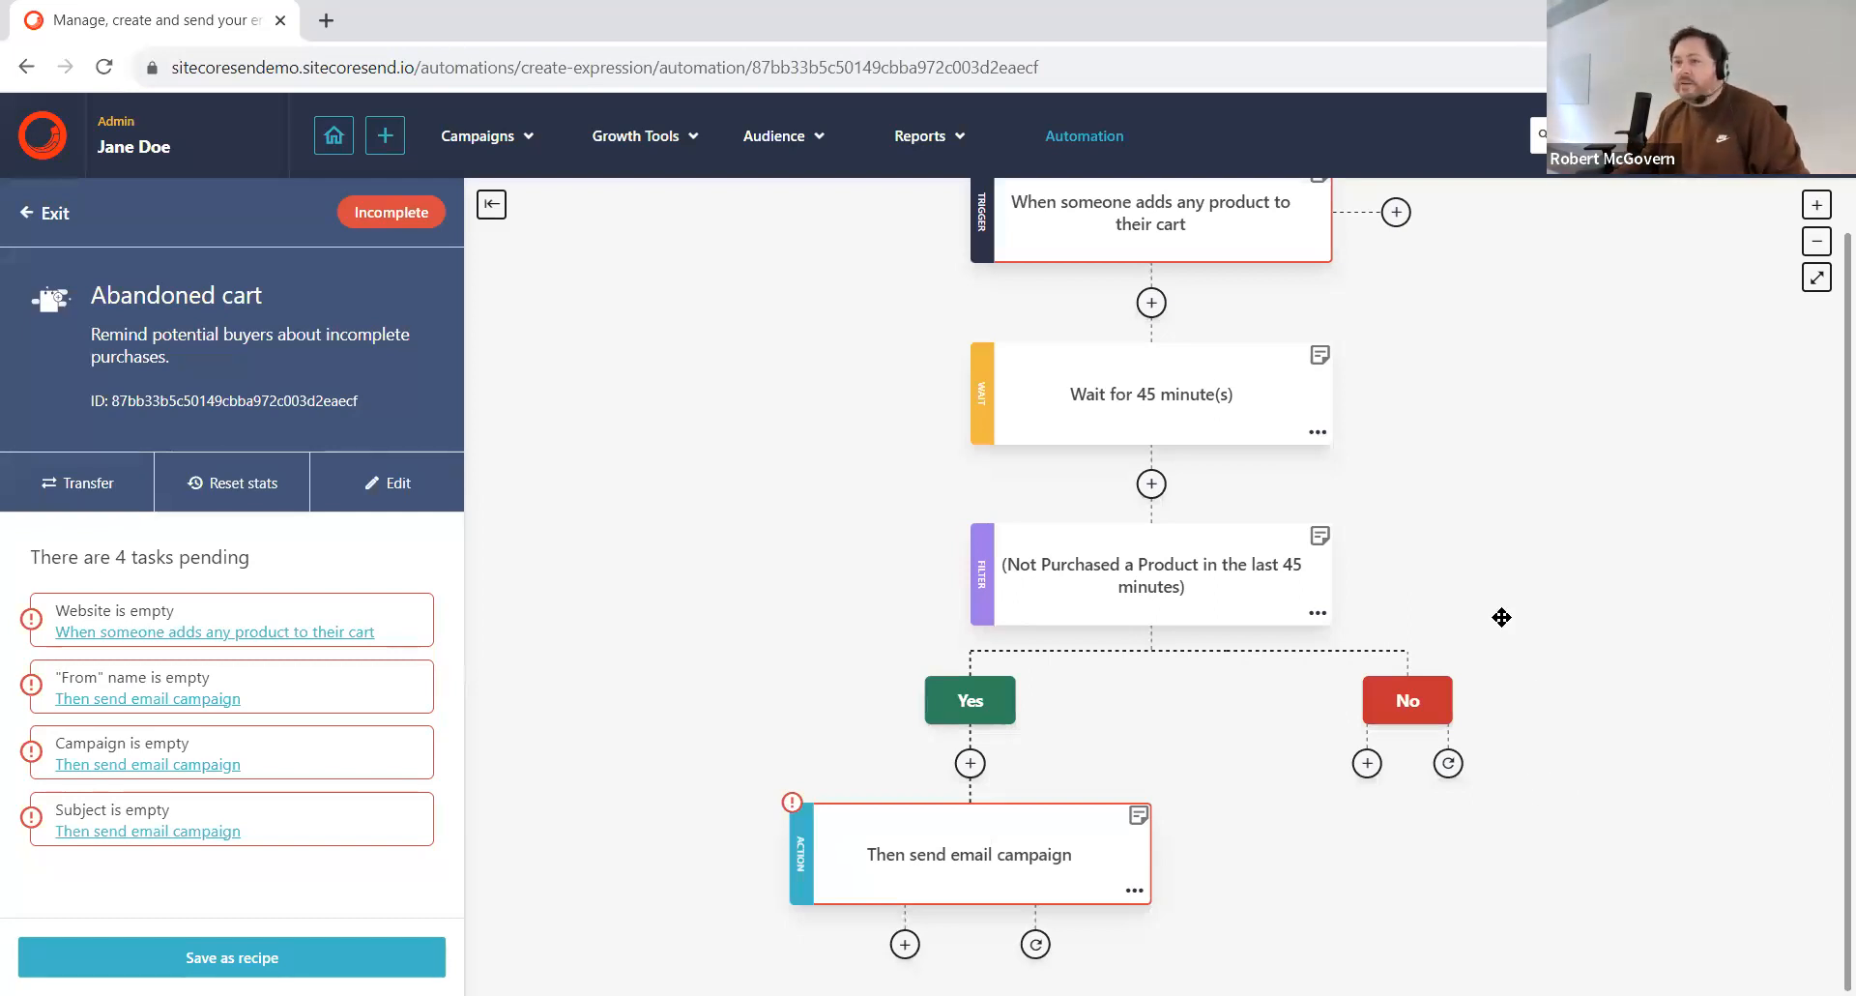
{"action": "scroll", "coordinate": [1359, 696], "scroll_direction": "up", "scroll_amount": 1}
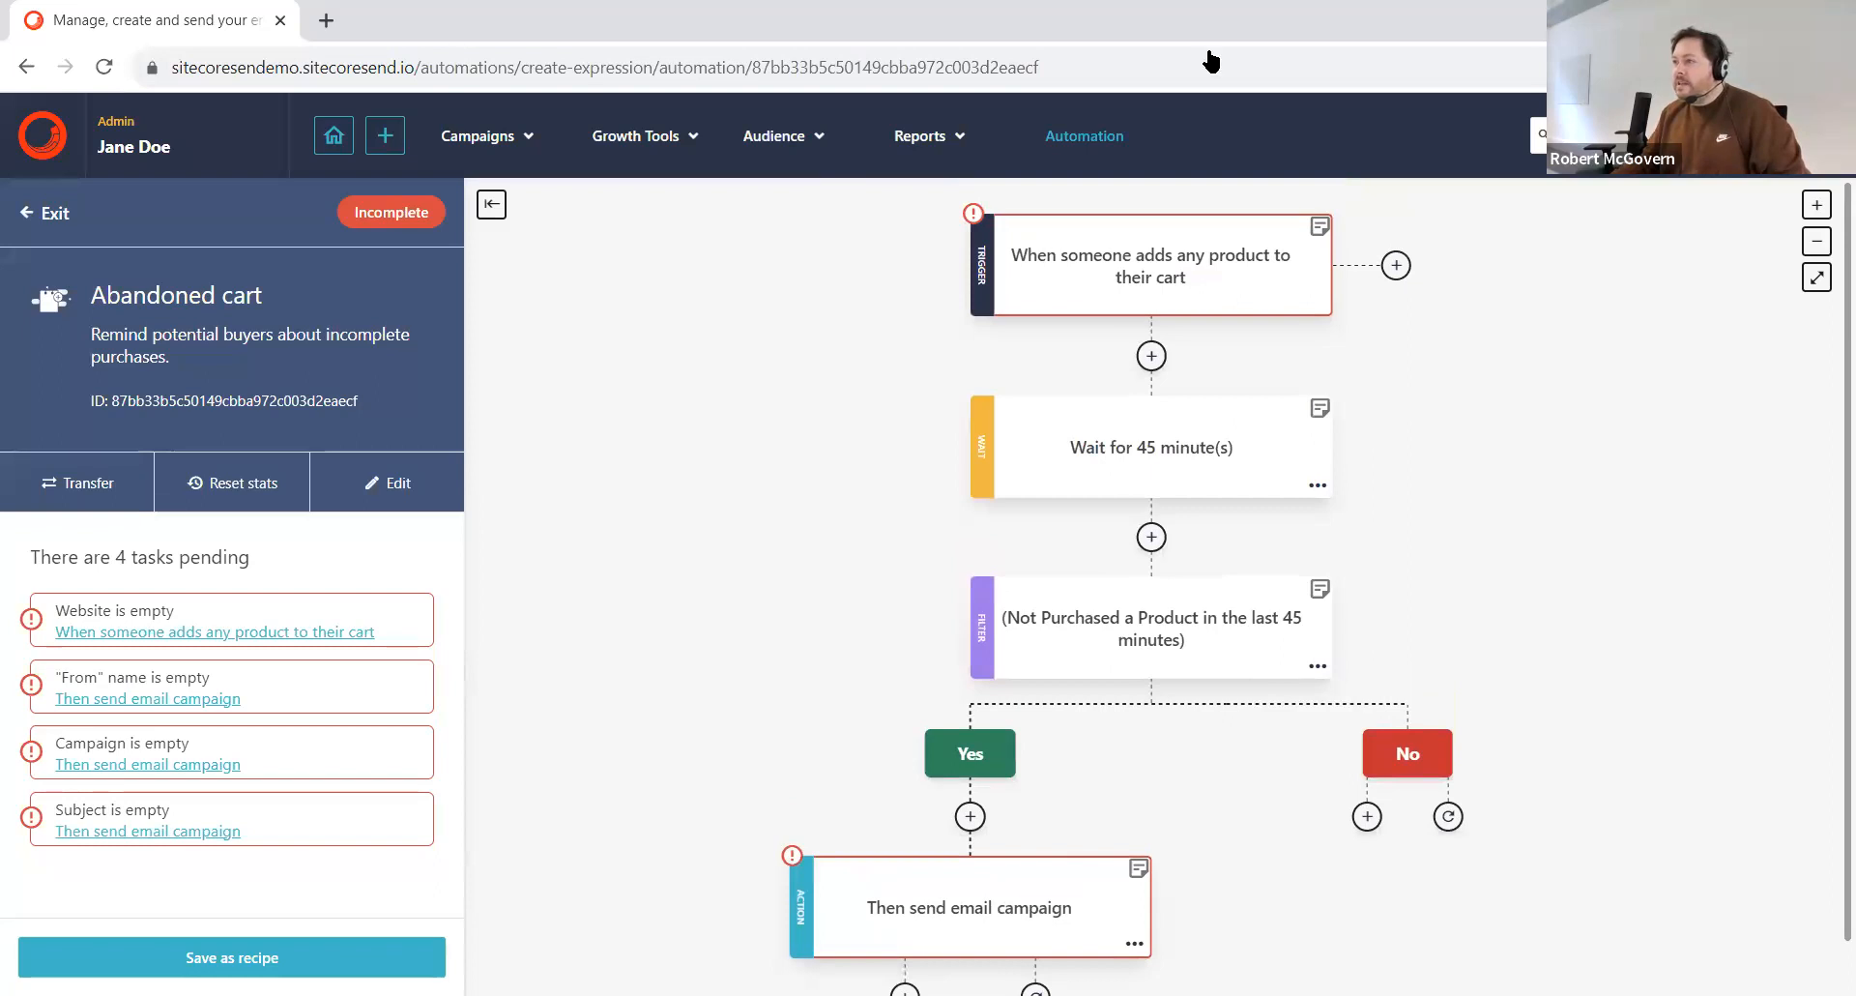